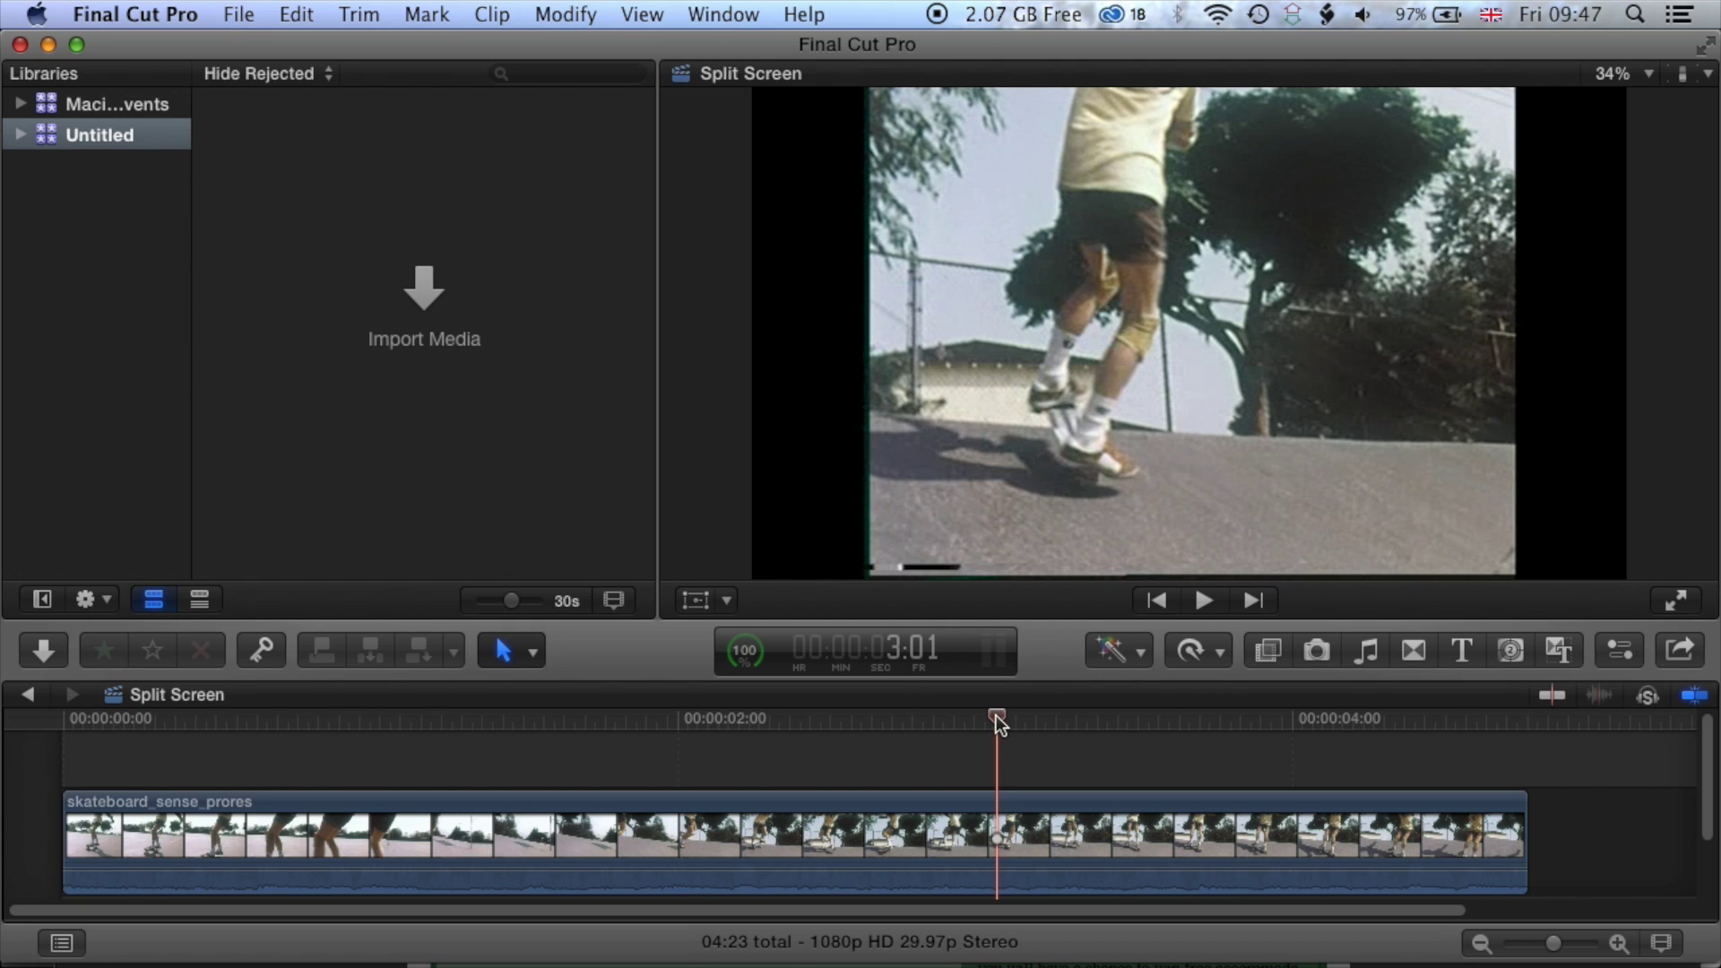
Step: Hide the Libraries sidebar and the Browser so the viewer spans the window
{"action": "left_click_drag", "start_coordinate": [993, 717], "coordinate": [819, 719]}
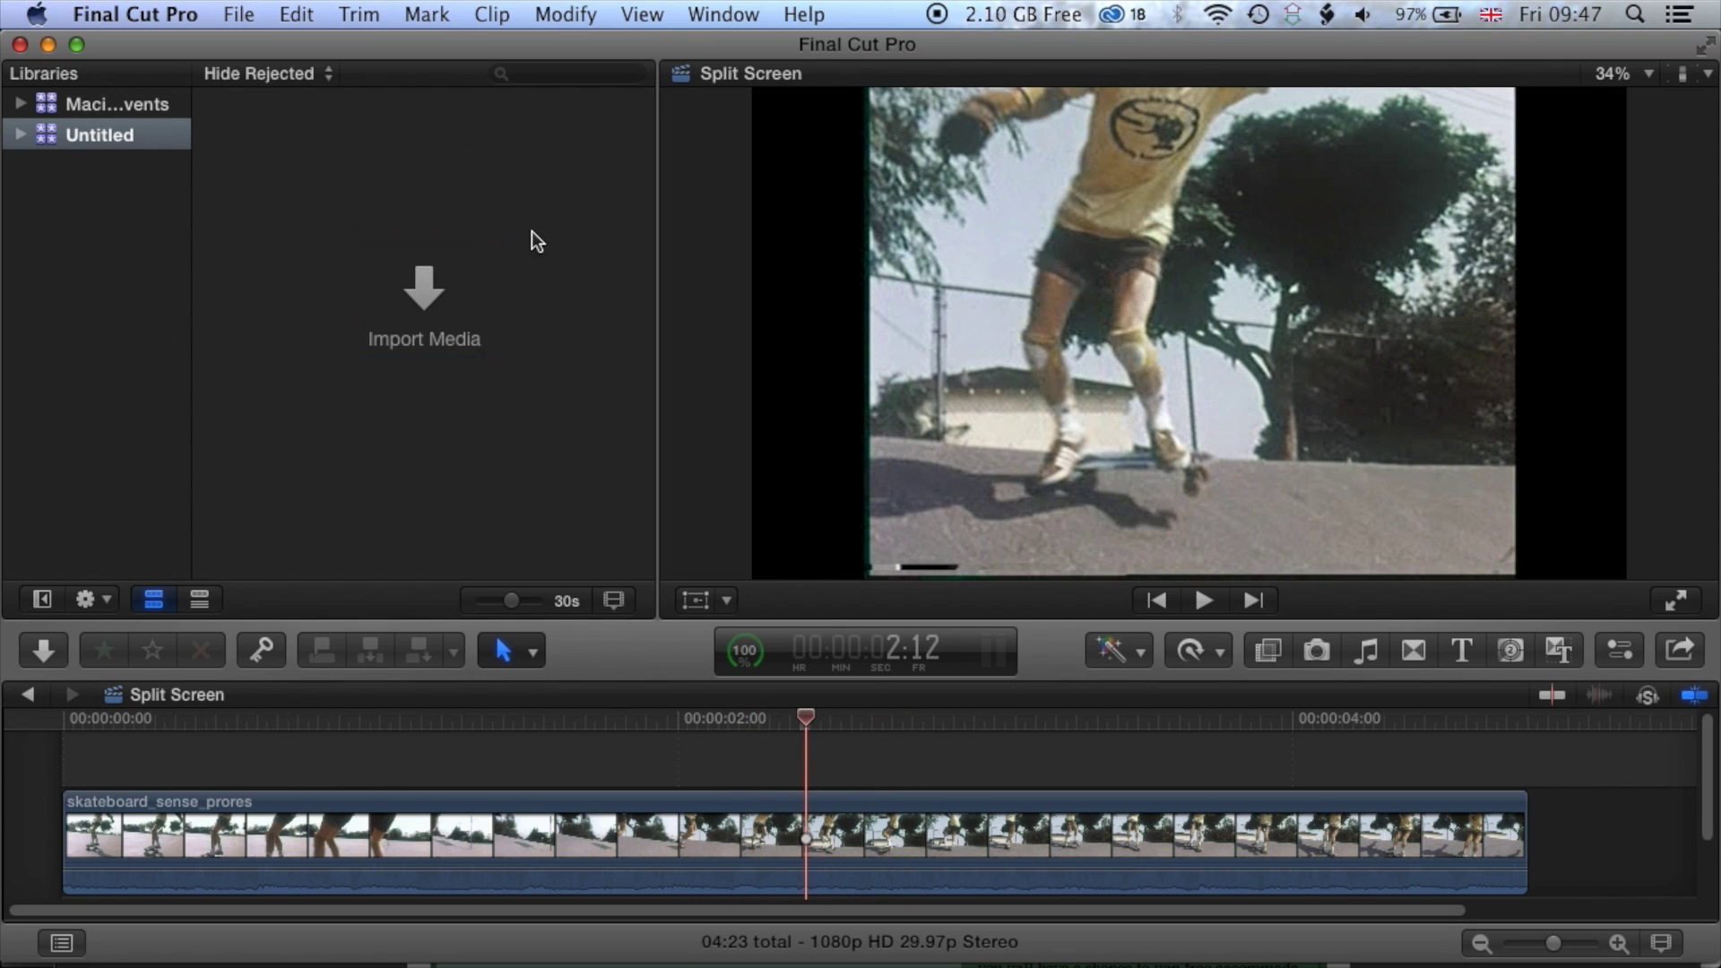
{"action": "left_click", "coordinate": [722, 14]}
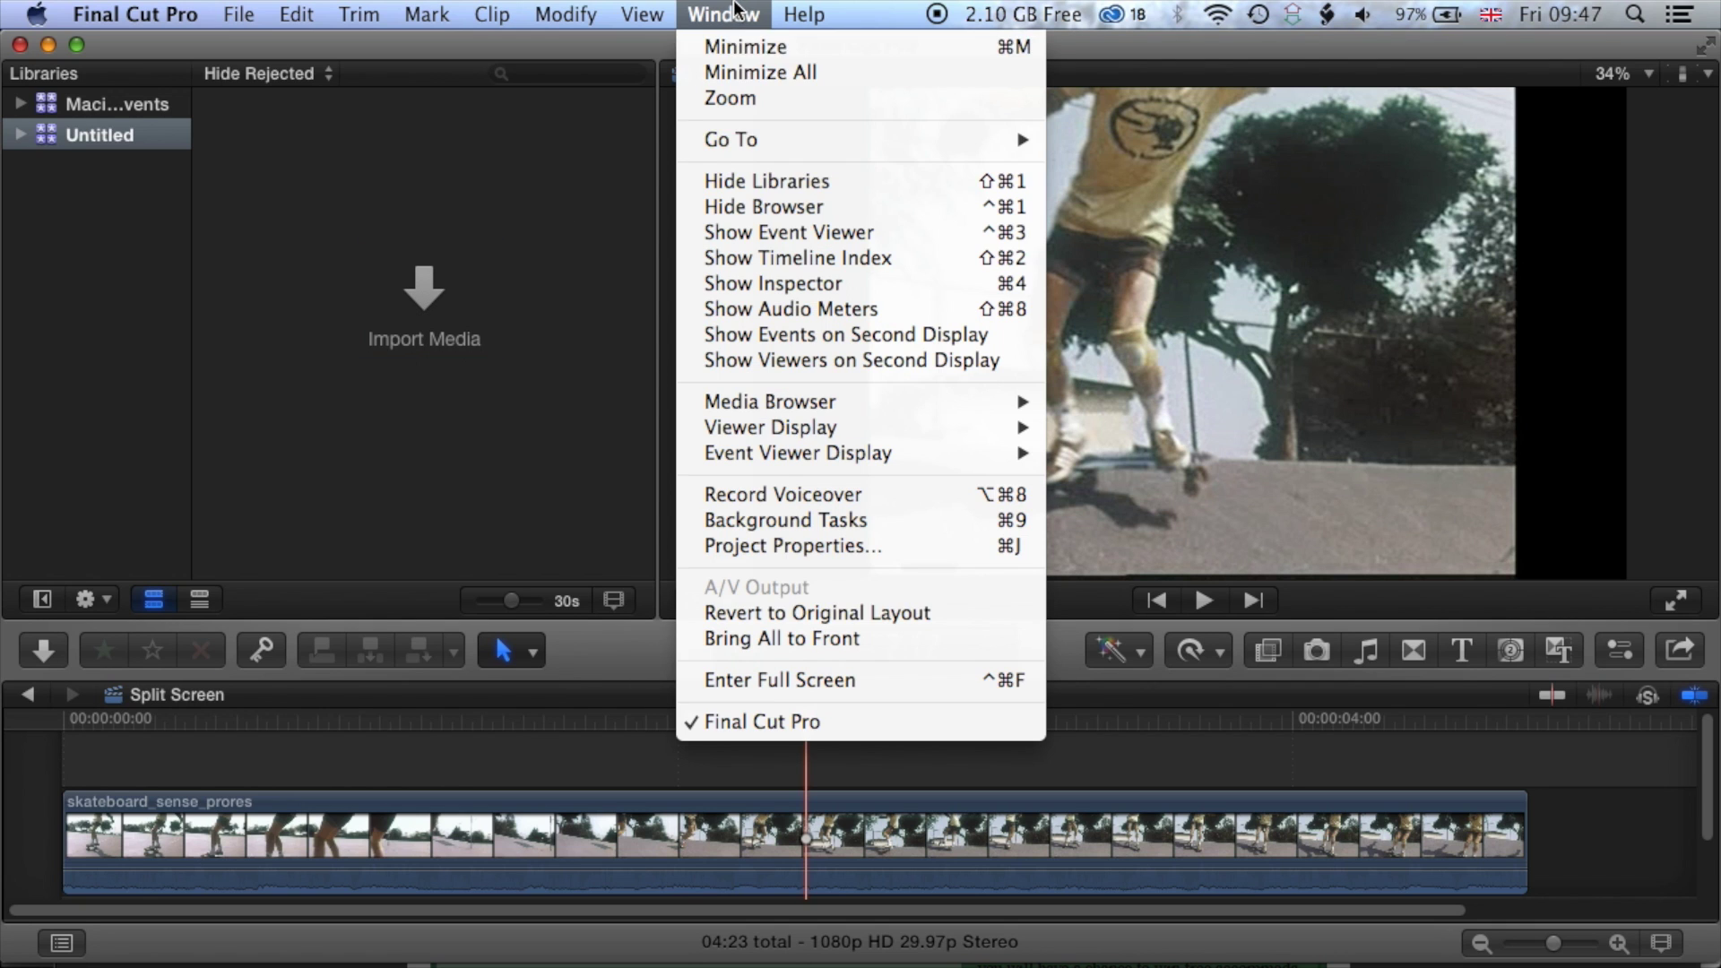
{"action": "left_click", "coordinate": [760, 180]}
{"action": "left_click", "coordinate": [722, 14]}
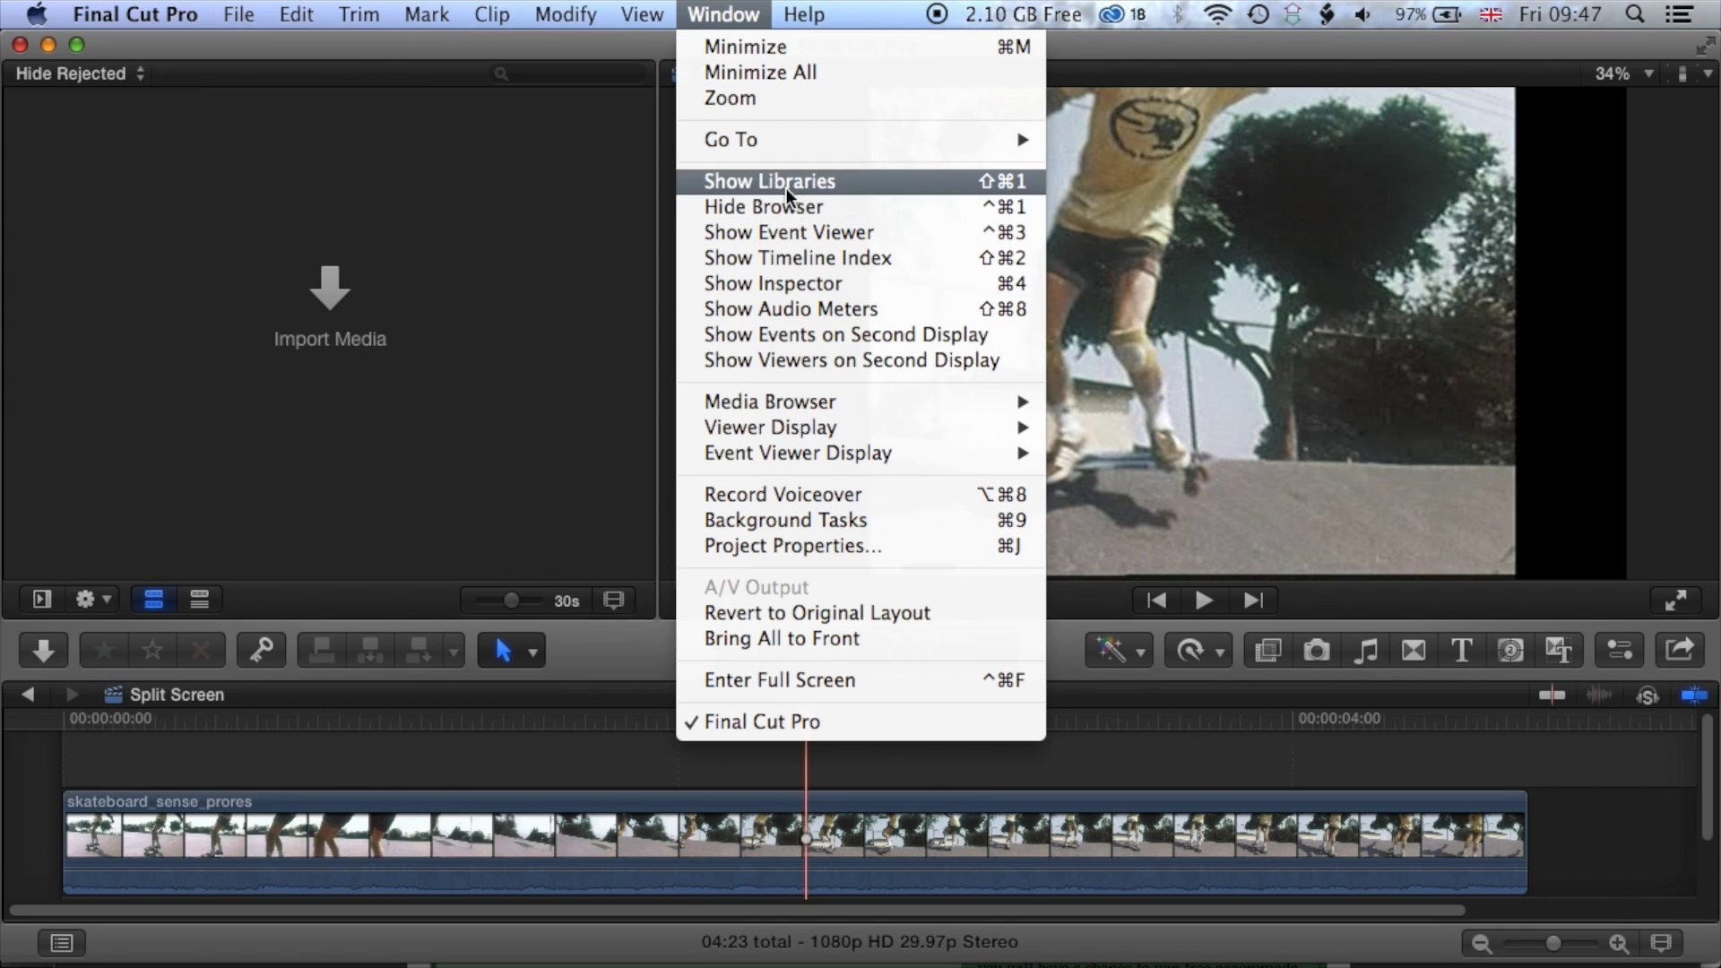
{"action": "left_click", "coordinate": [778, 213]}
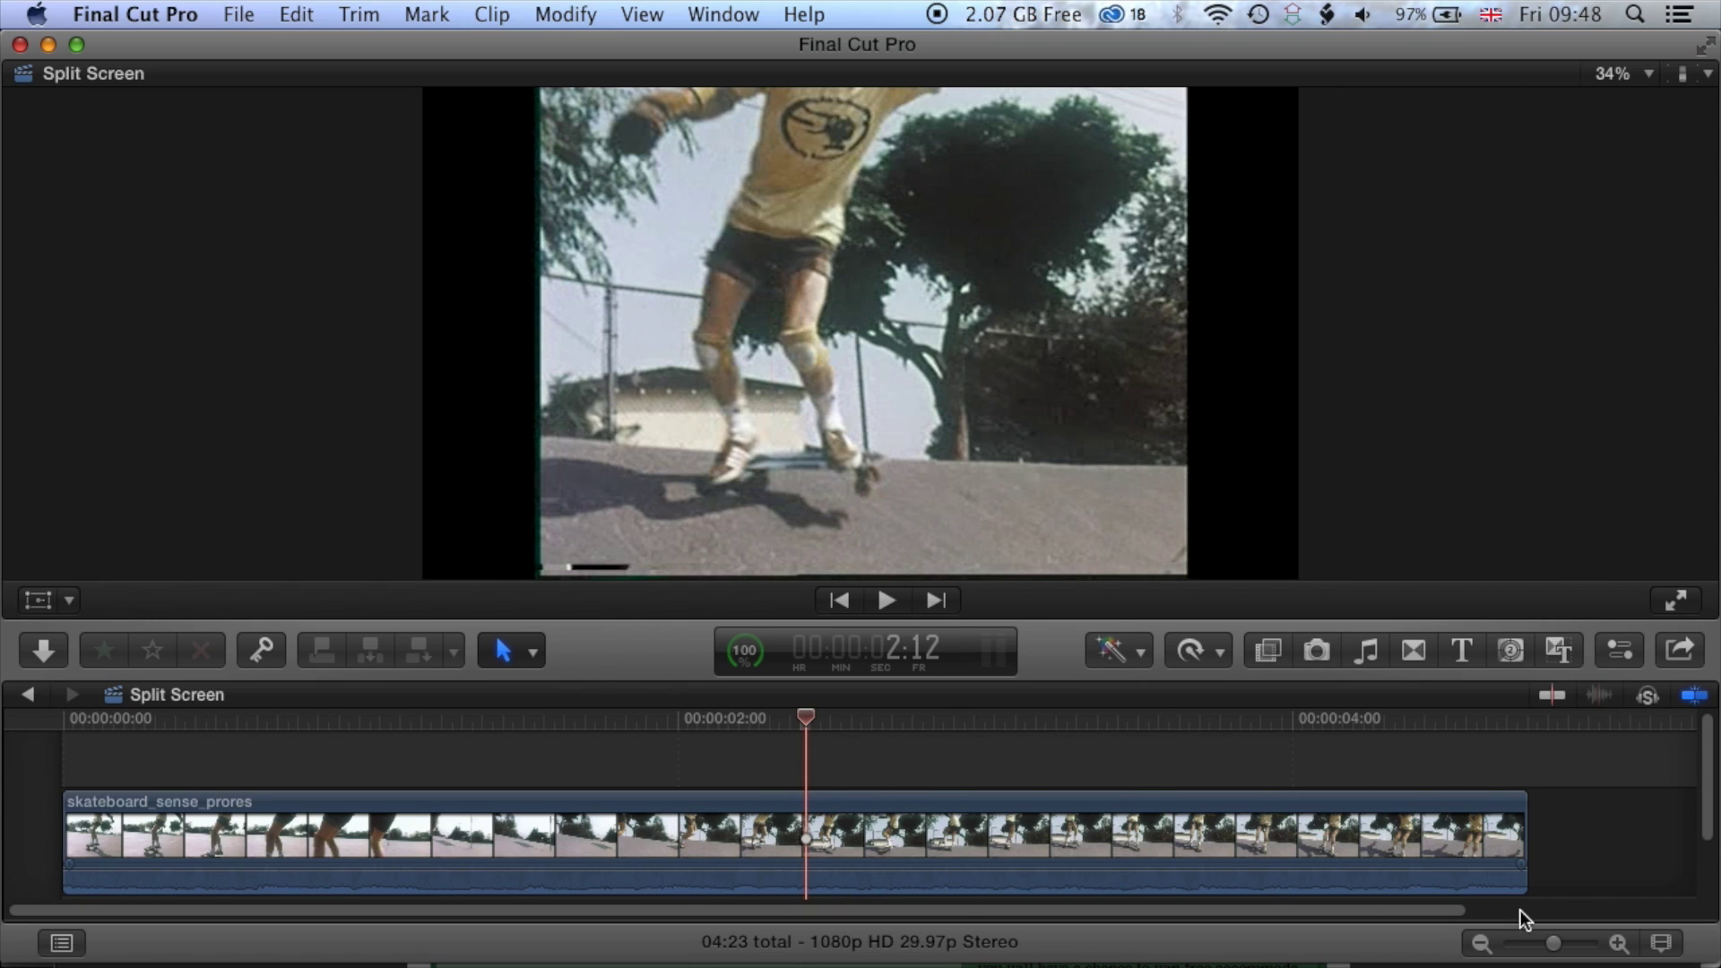
Step: Set timeline clips to thumbnails-only with a reduced clip height
{"action": "left_click", "coordinate": [1661, 943]}
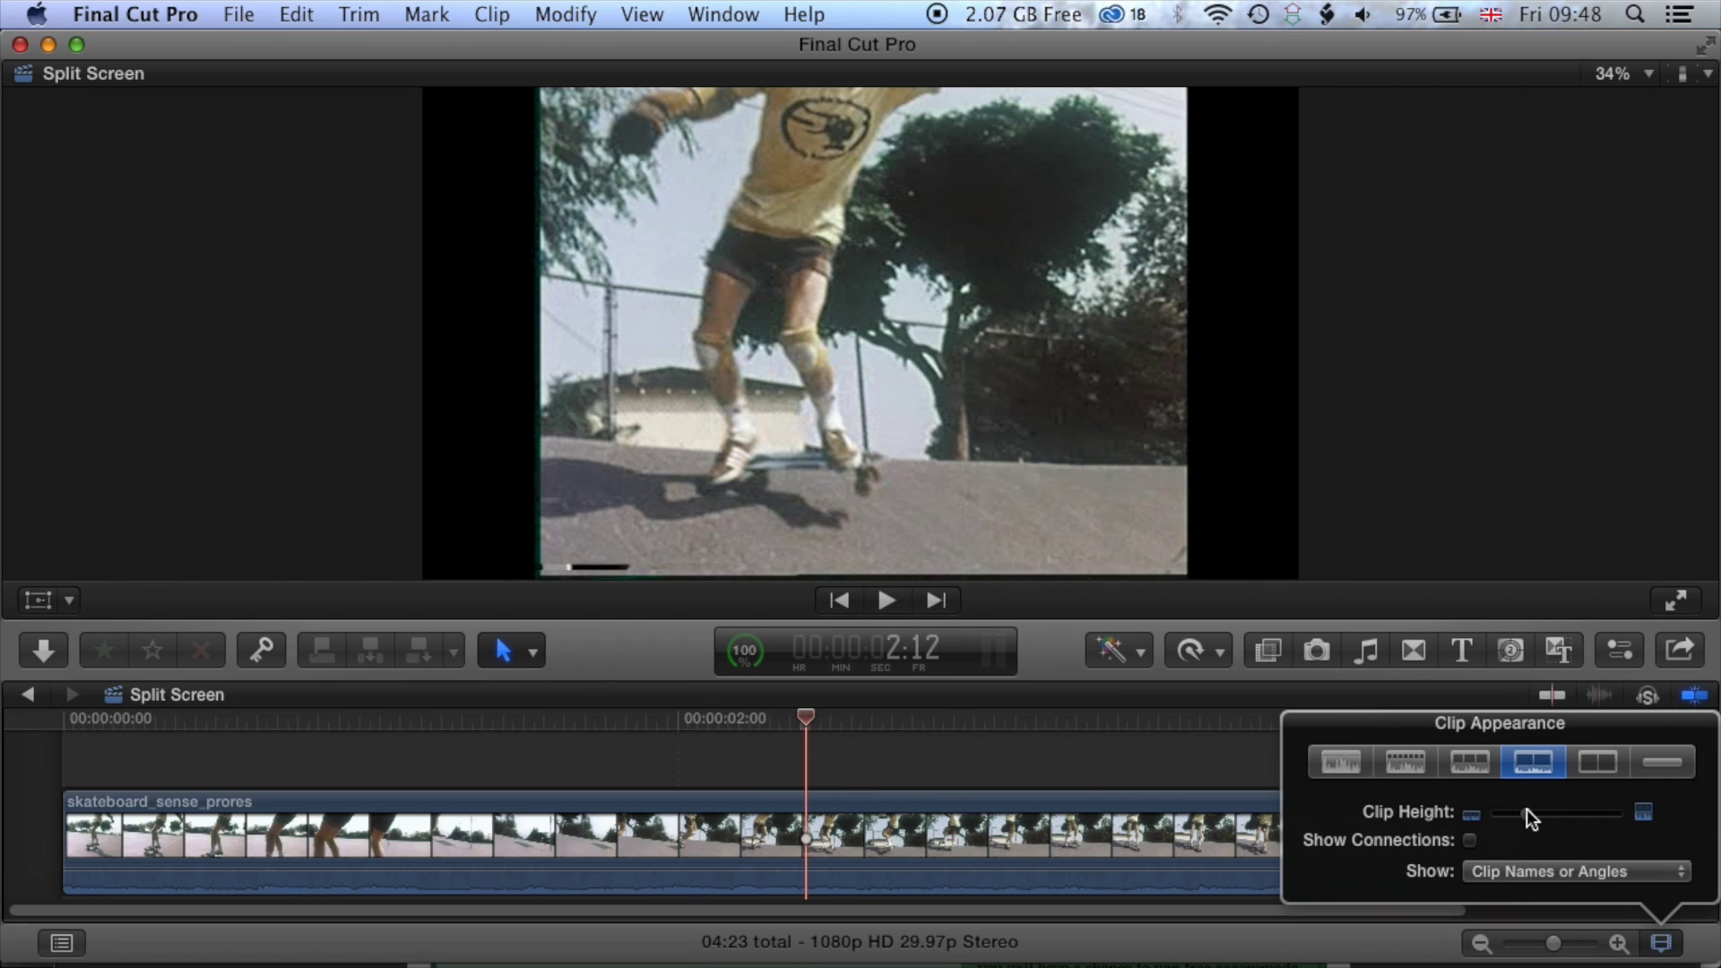
{"action": "left_click_drag", "start_coordinate": [1526, 810], "coordinate": [1520, 812]}
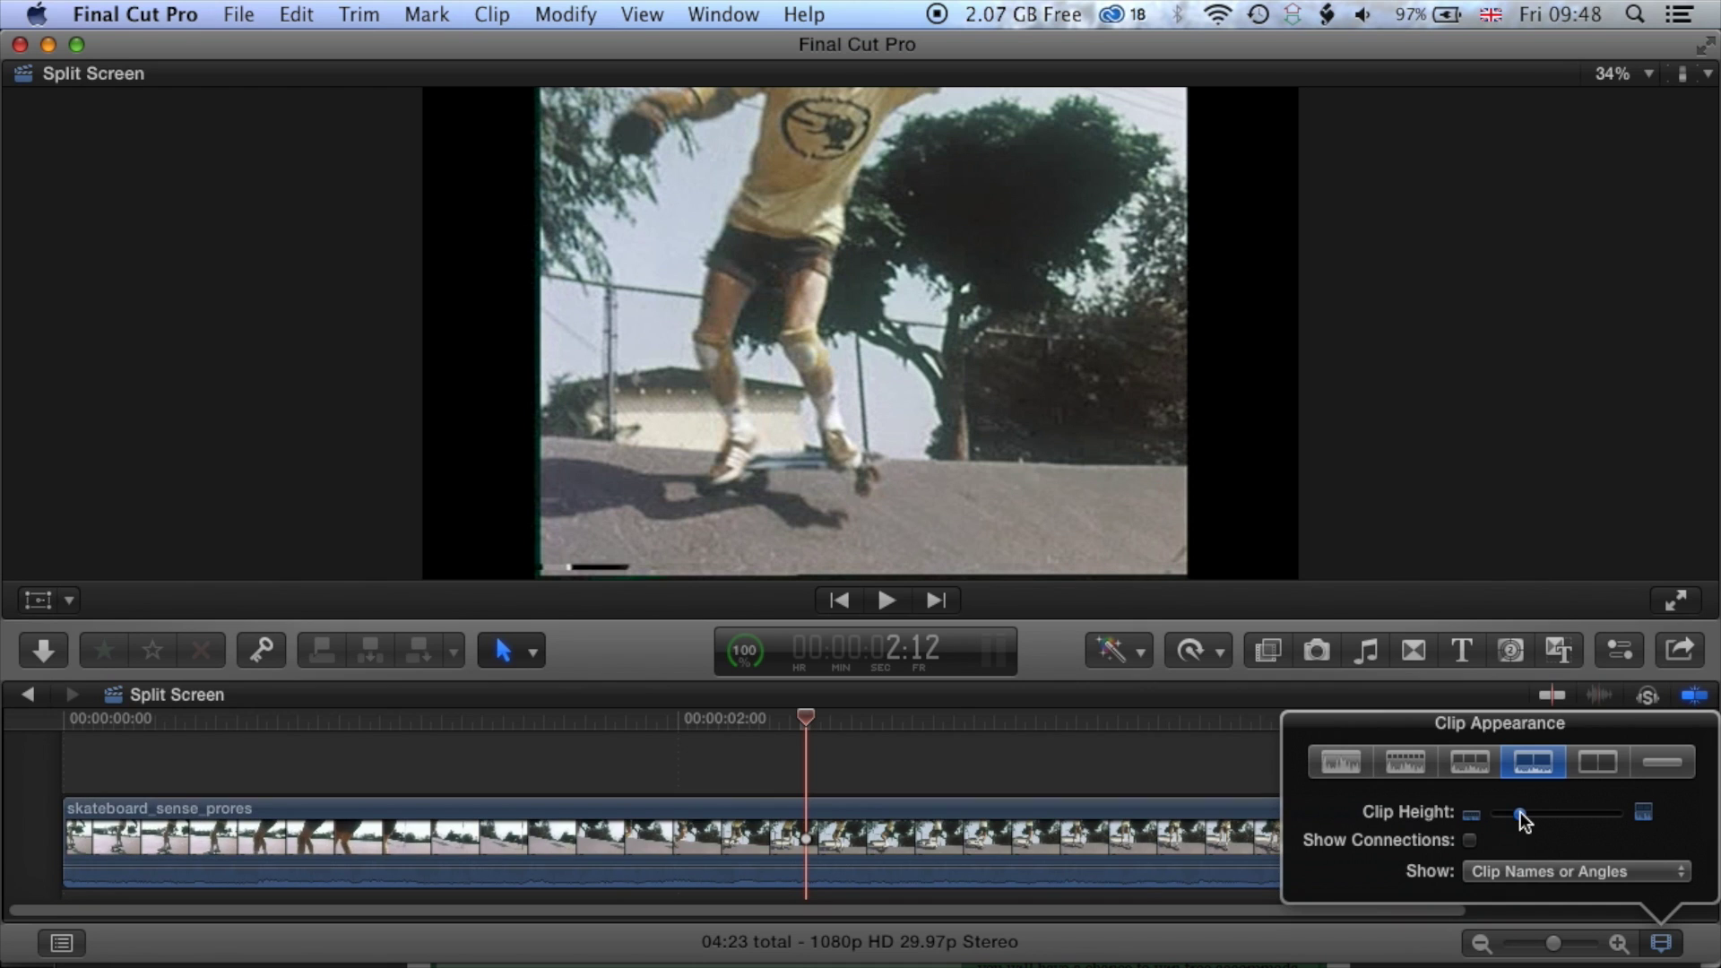
{"action": "left_click", "coordinate": [1607, 762]}
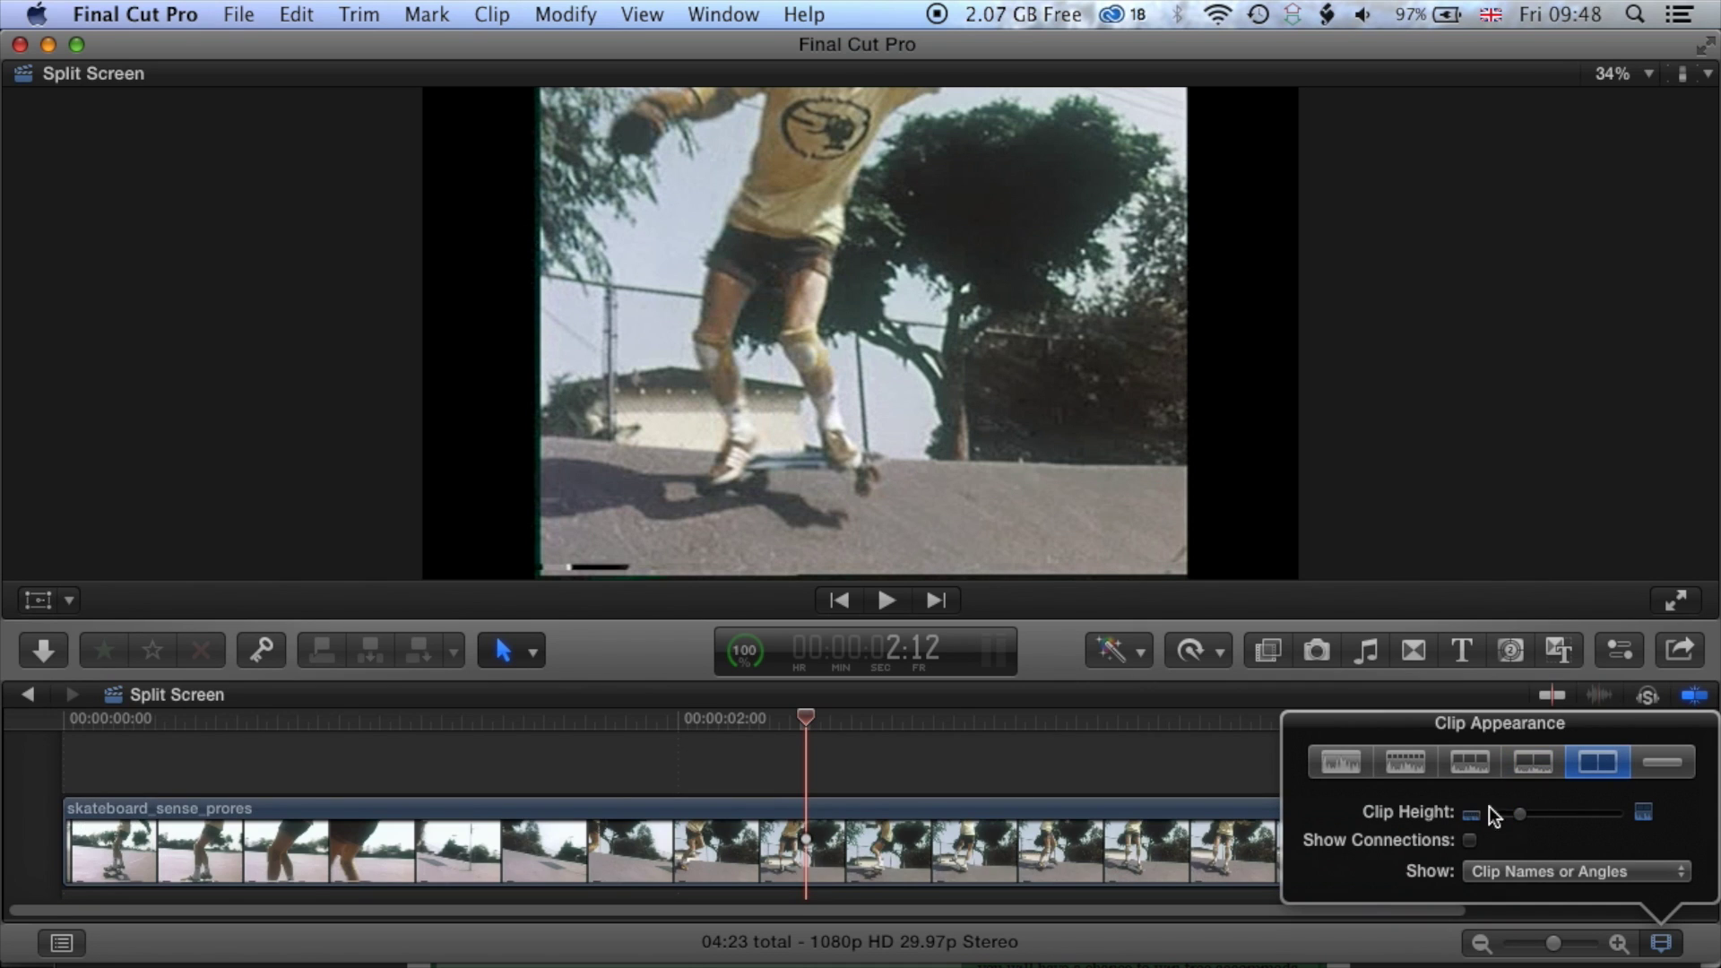
{"action": "left_click_drag", "start_coordinate": [1520, 812], "coordinate": [1493, 814]}
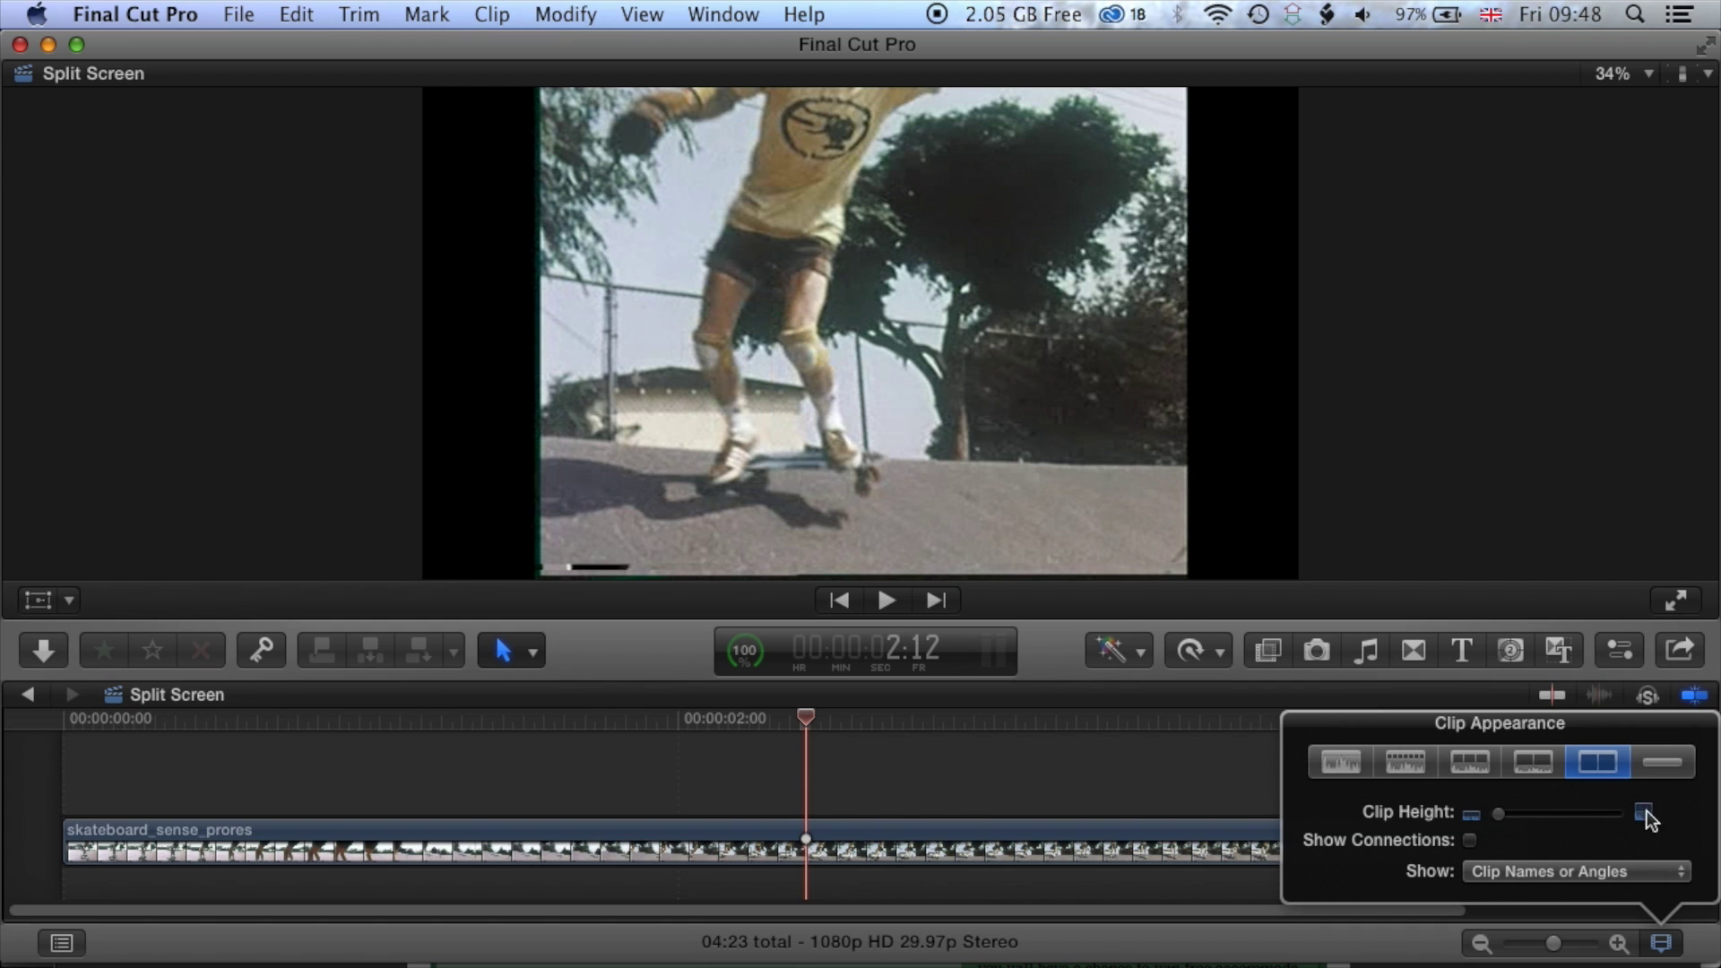
{"action": "left_click", "coordinate": [1093, 758]}
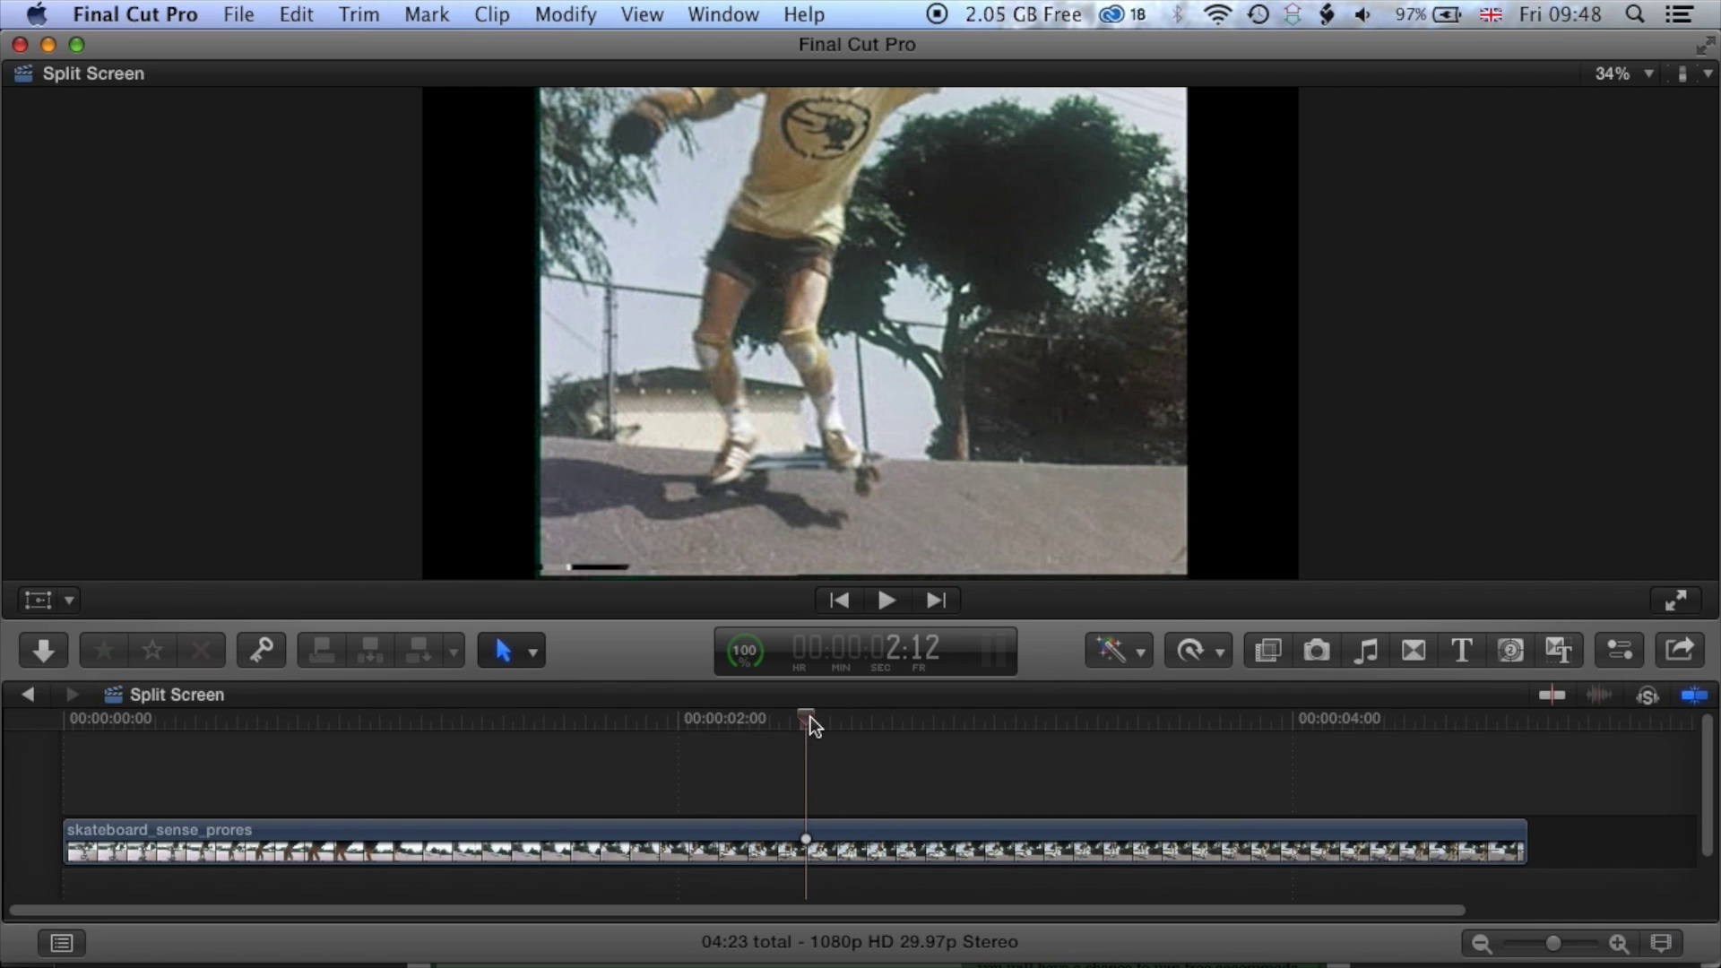
Step: Split the skateboard_sense_prores clip at about 2:11 into two back-to-back clips
{"action": "mouse_move", "coordinate": [810, 717]}
{"action": "left_mouse_down"}
{"action": "mouse_move", "coordinate": [154, 712]}
{"action": "mouse_move", "coordinate": [835, 712]}
{"action": "mouse_move", "coordinate": [660, 711]}
{"action": "mouse_move", "coordinate": [787, 710]}
{"action": "left_mouse_up"}
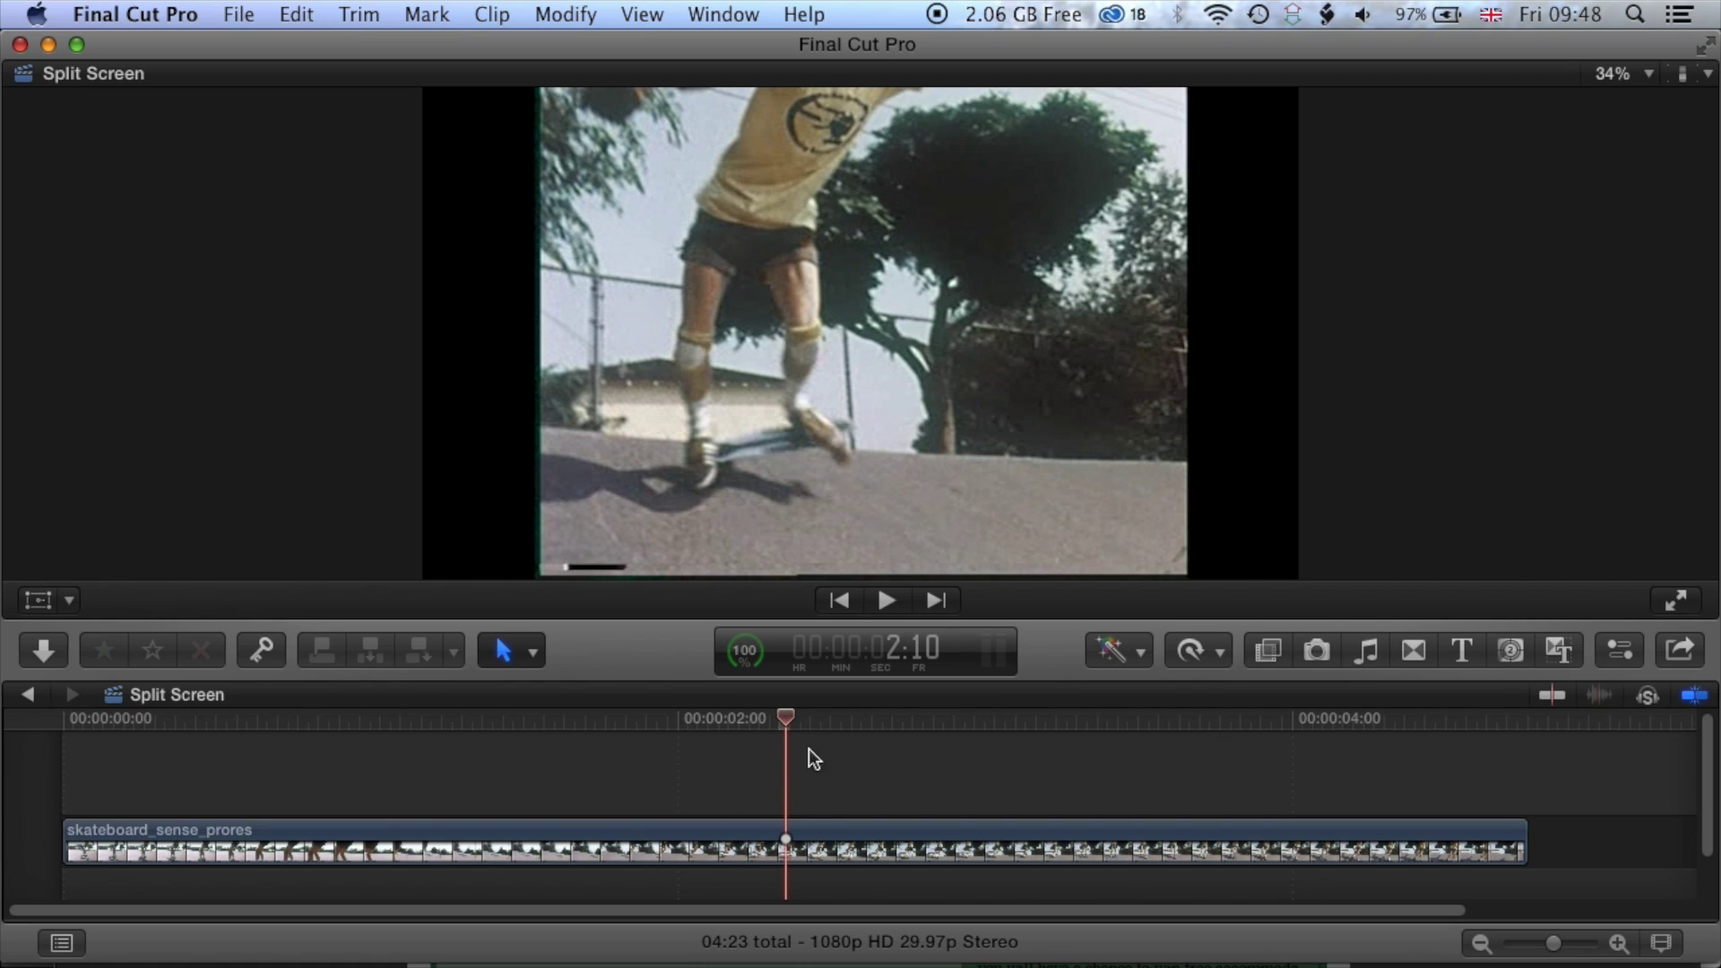
{"action": "left_click", "coordinate": [530, 653]}
{"action": "left_click", "coordinate": [535, 656]}
{"action": "left_click", "coordinate": [533, 656]}
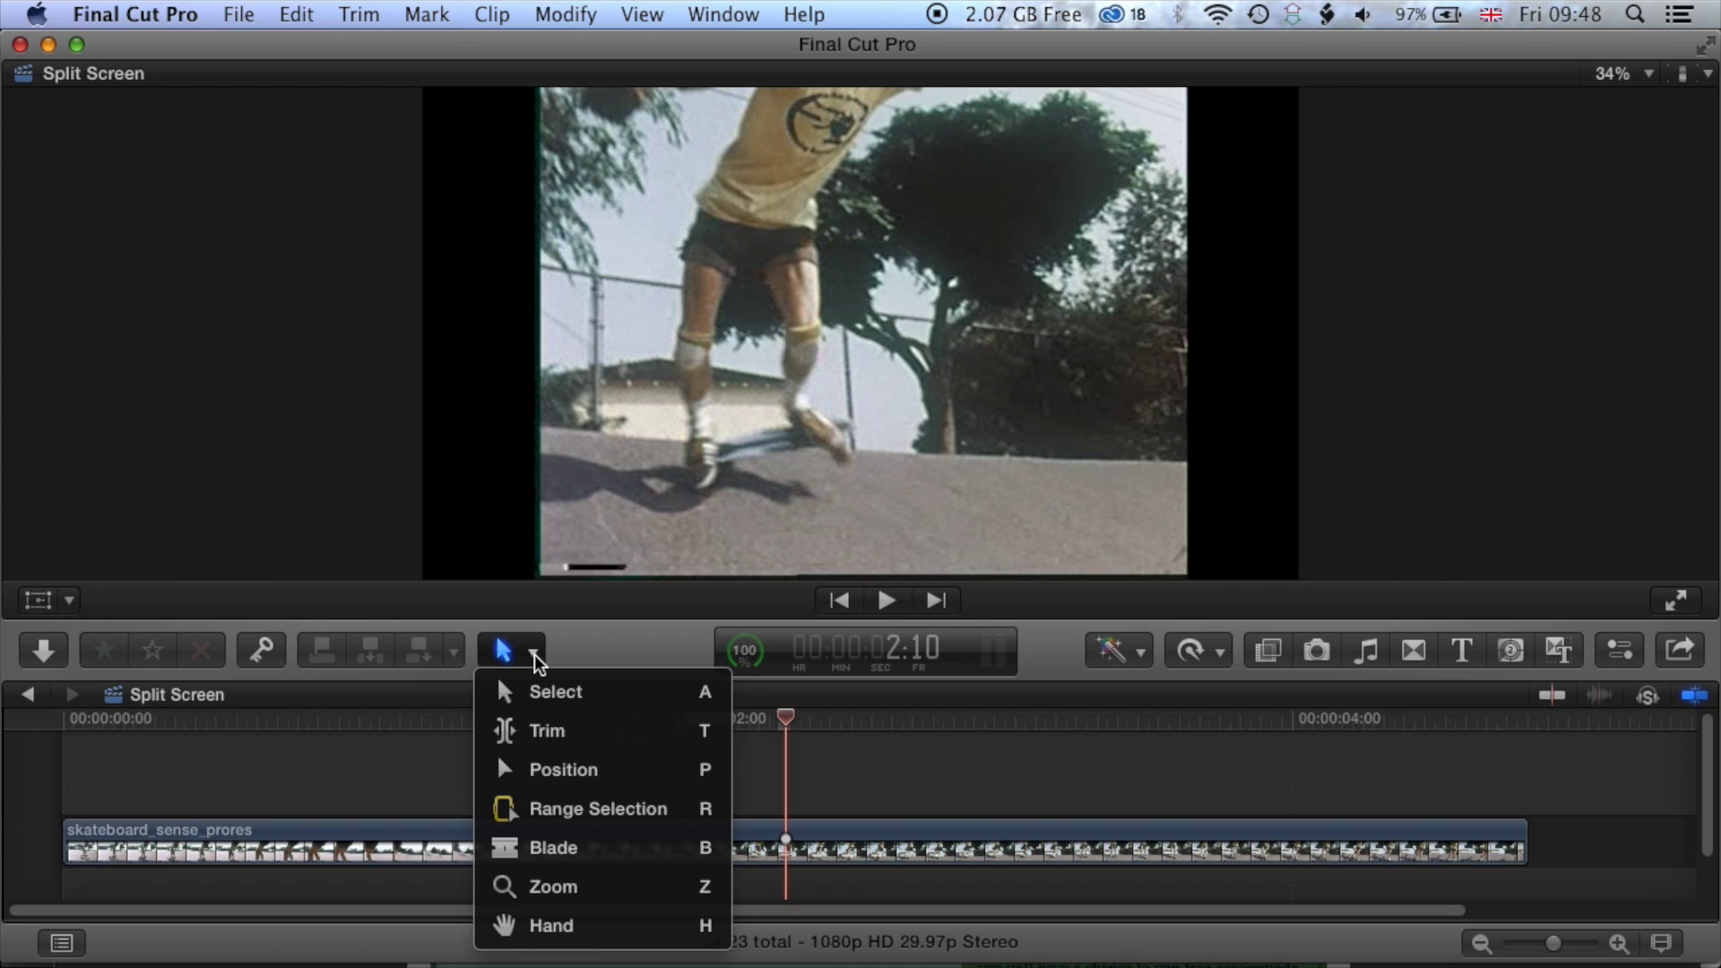
{"action": "left_click", "coordinate": [596, 848]}
{"action": "left_click", "coordinate": [791, 841]}
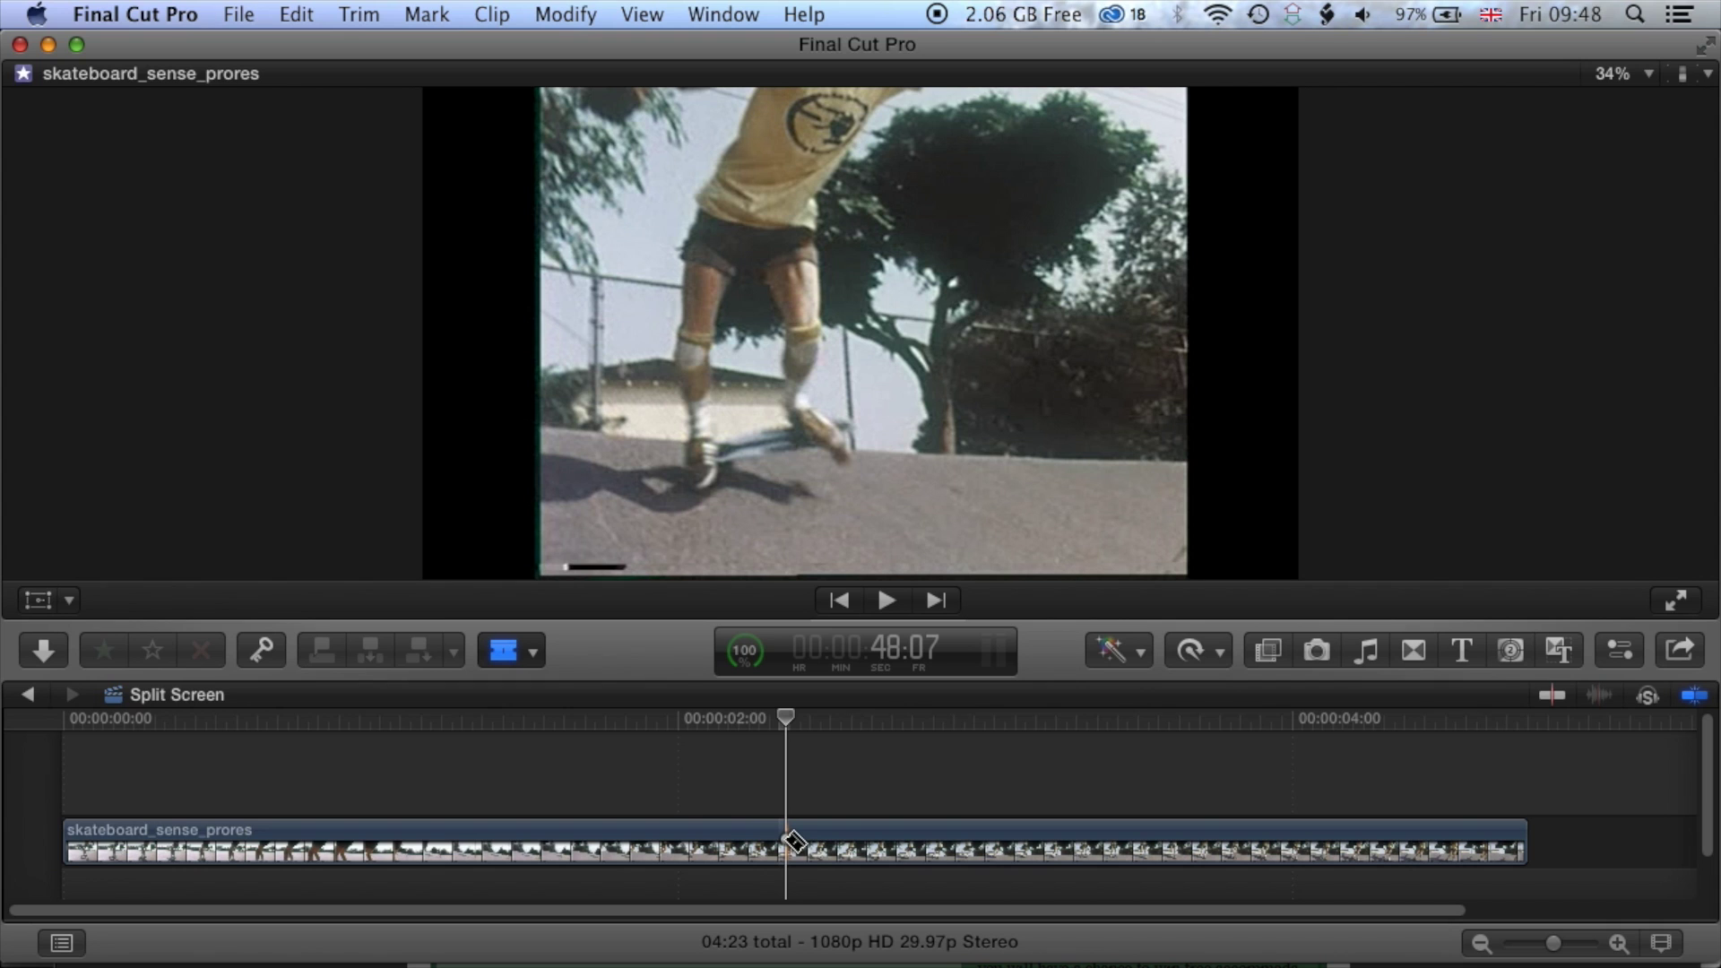
{"action": "left_click", "coordinate": [532, 652]}
{"action": "left_click", "coordinate": [549, 692]}
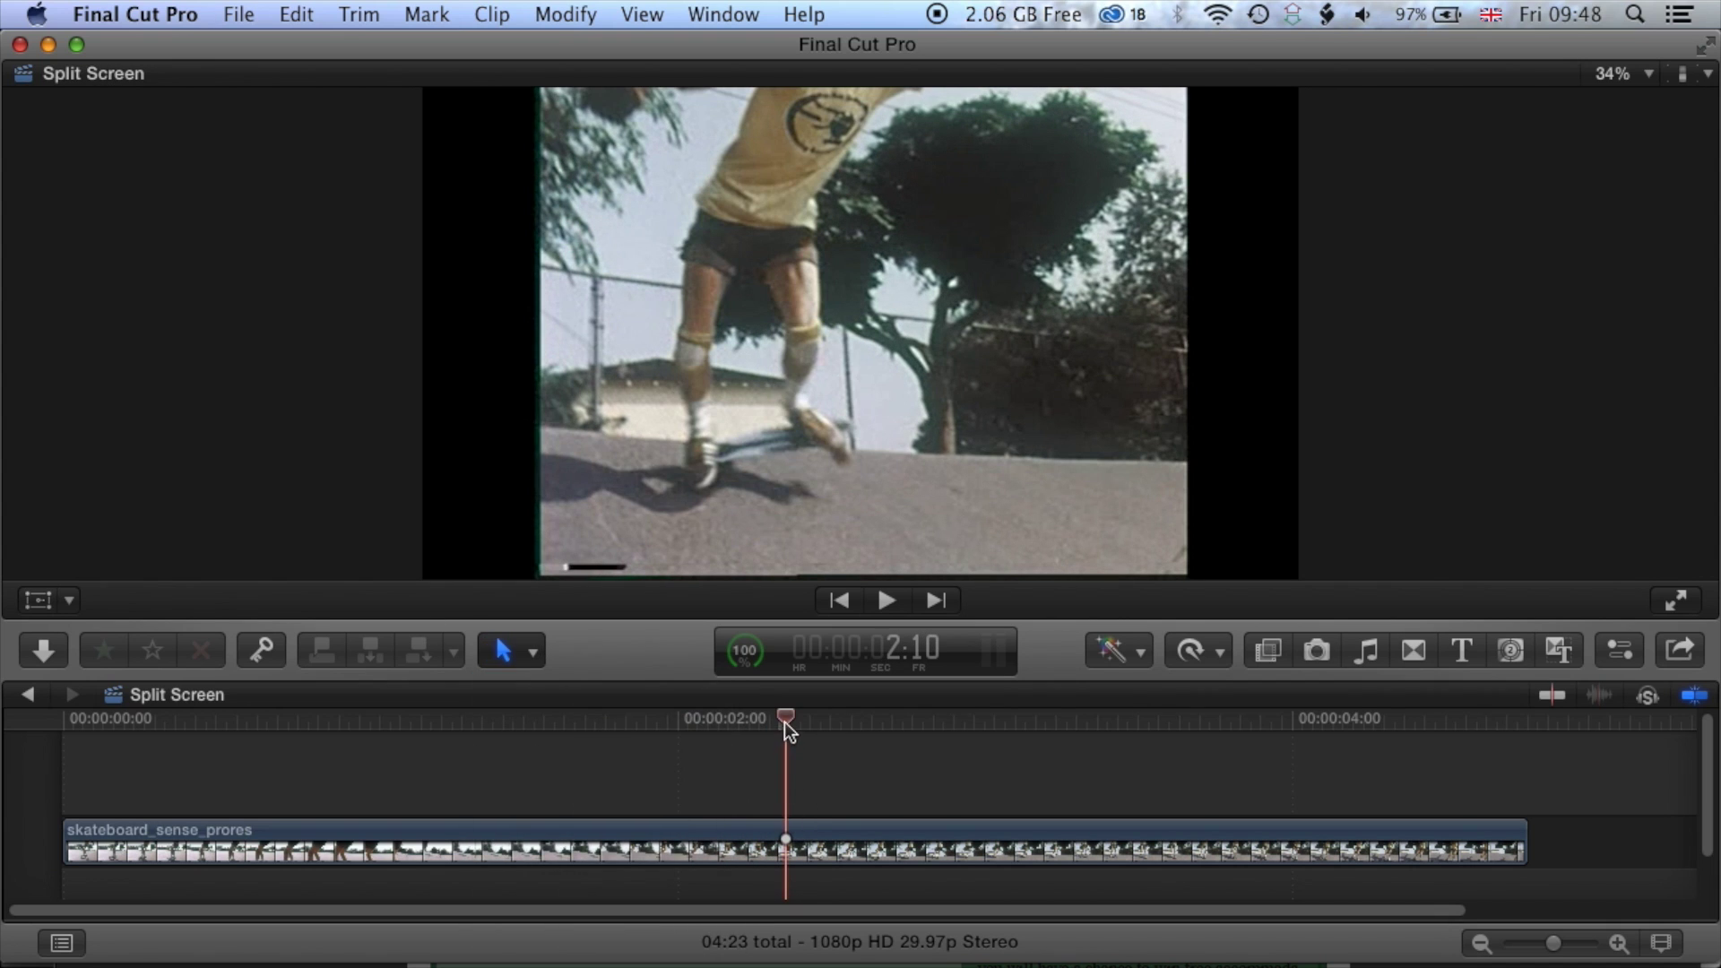
{"action": "mouse_move", "coordinate": [783, 722]}
{"action": "left_mouse_down"}
{"action": "mouse_move", "coordinate": [664, 728]}
{"action": "mouse_move", "coordinate": [796, 728]}
{"action": "left_mouse_up"}
{"action": "key", "text": "super+b"}
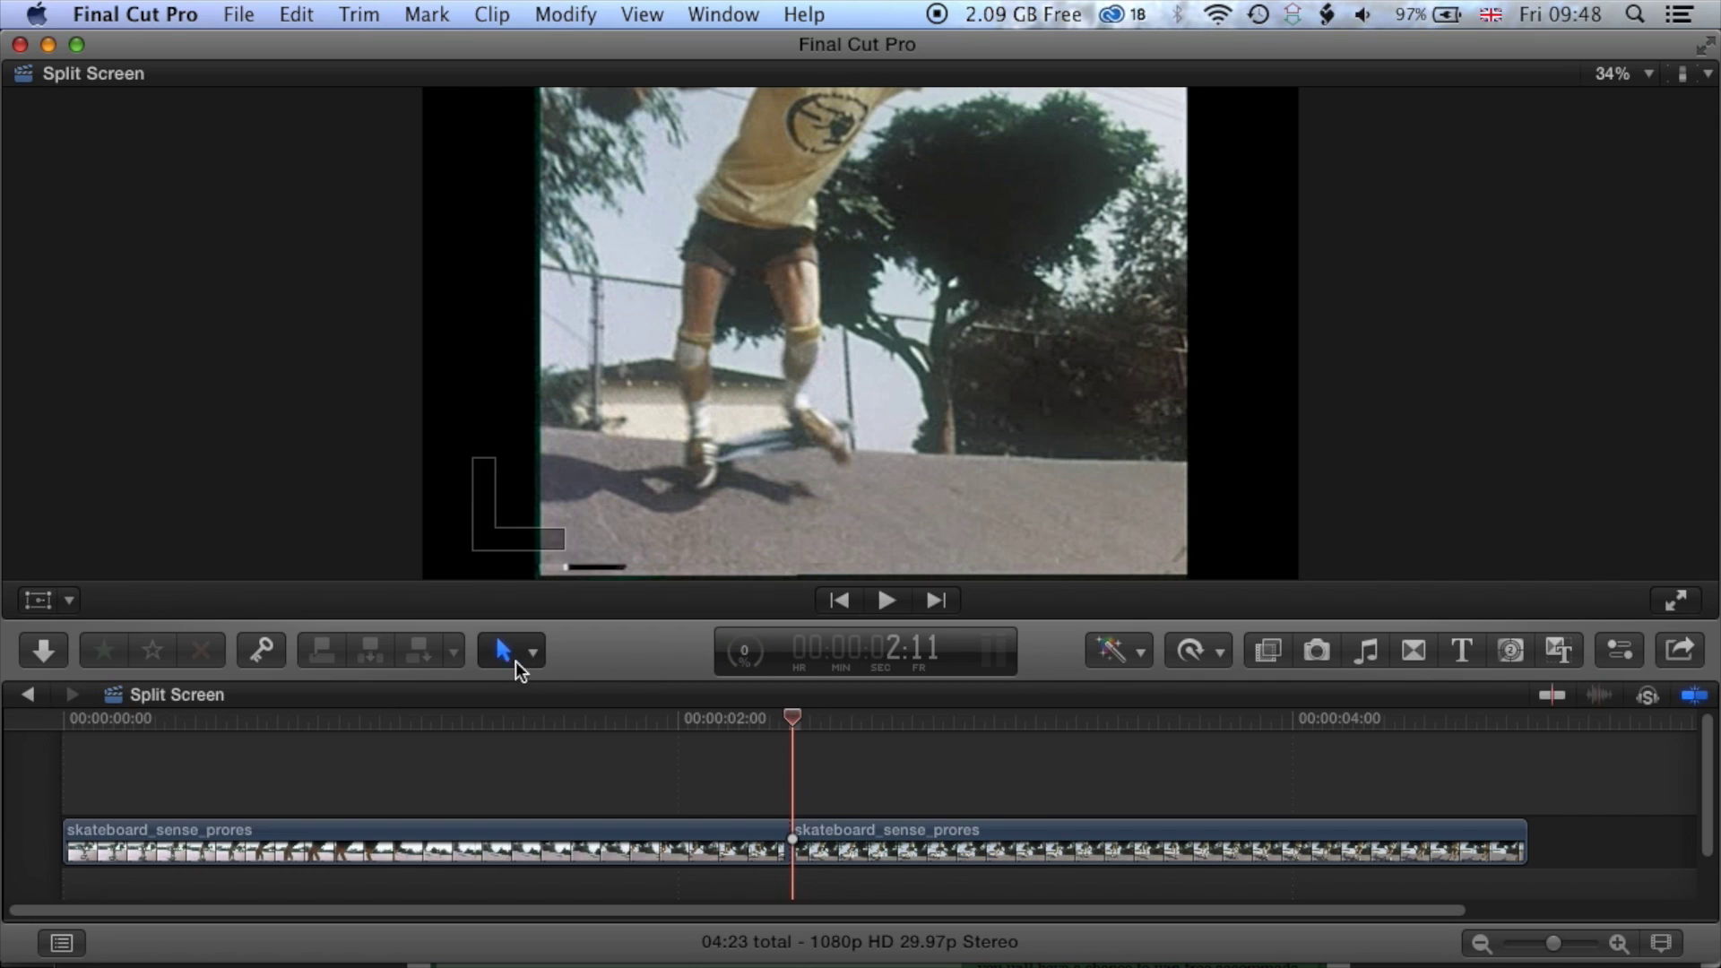
{"action": "left_click", "coordinate": [758, 836]}
{"action": "left_click", "coordinate": [869, 830]}
{"action": "left_click", "coordinate": [735, 826]}
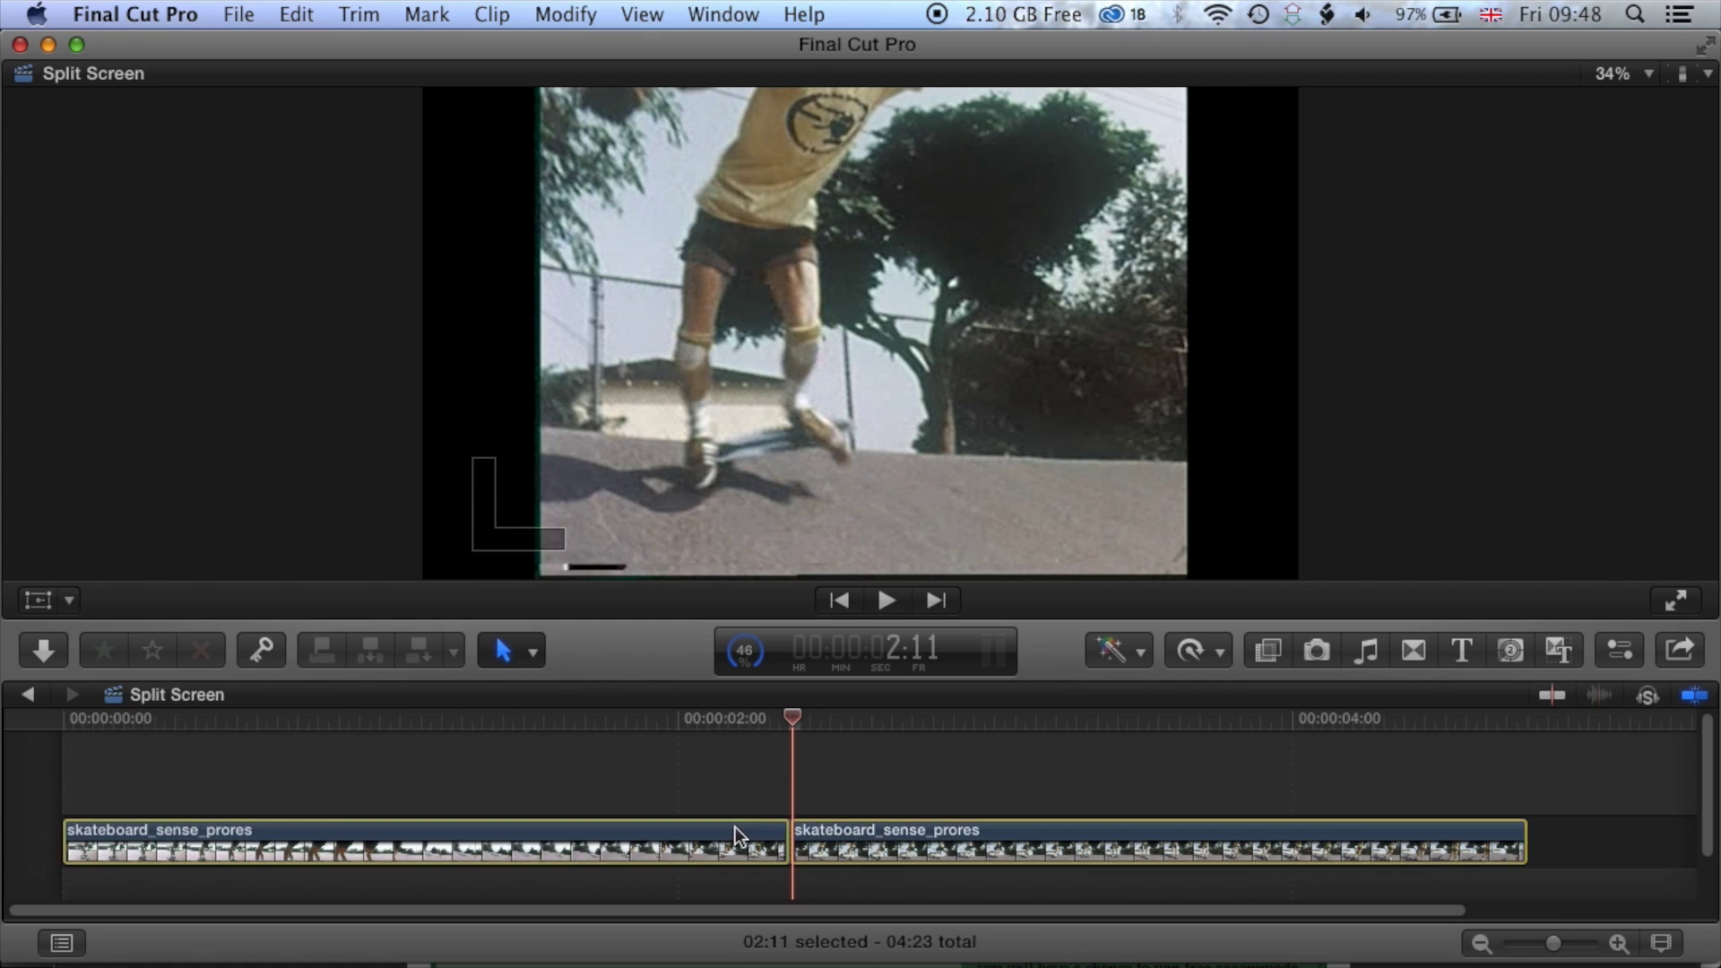
{"action": "left_click", "coordinate": [868, 826]}
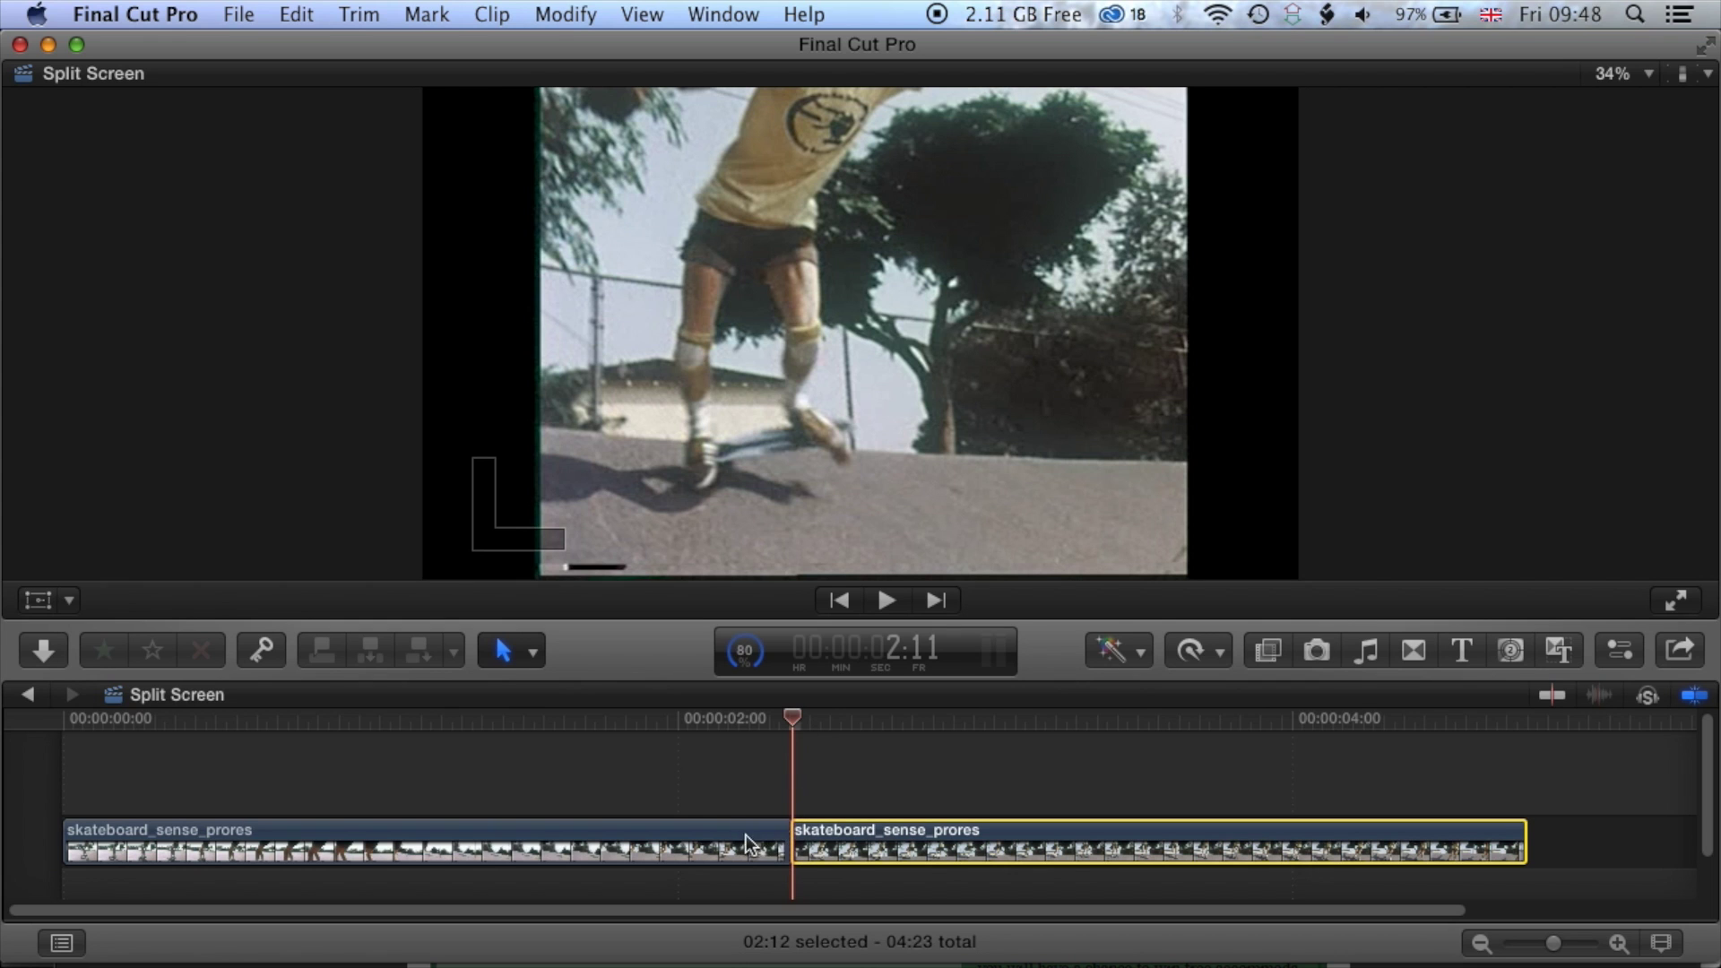
{"action": "left_click_drag", "start_coordinate": [795, 712], "coordinate": [804, 851]}
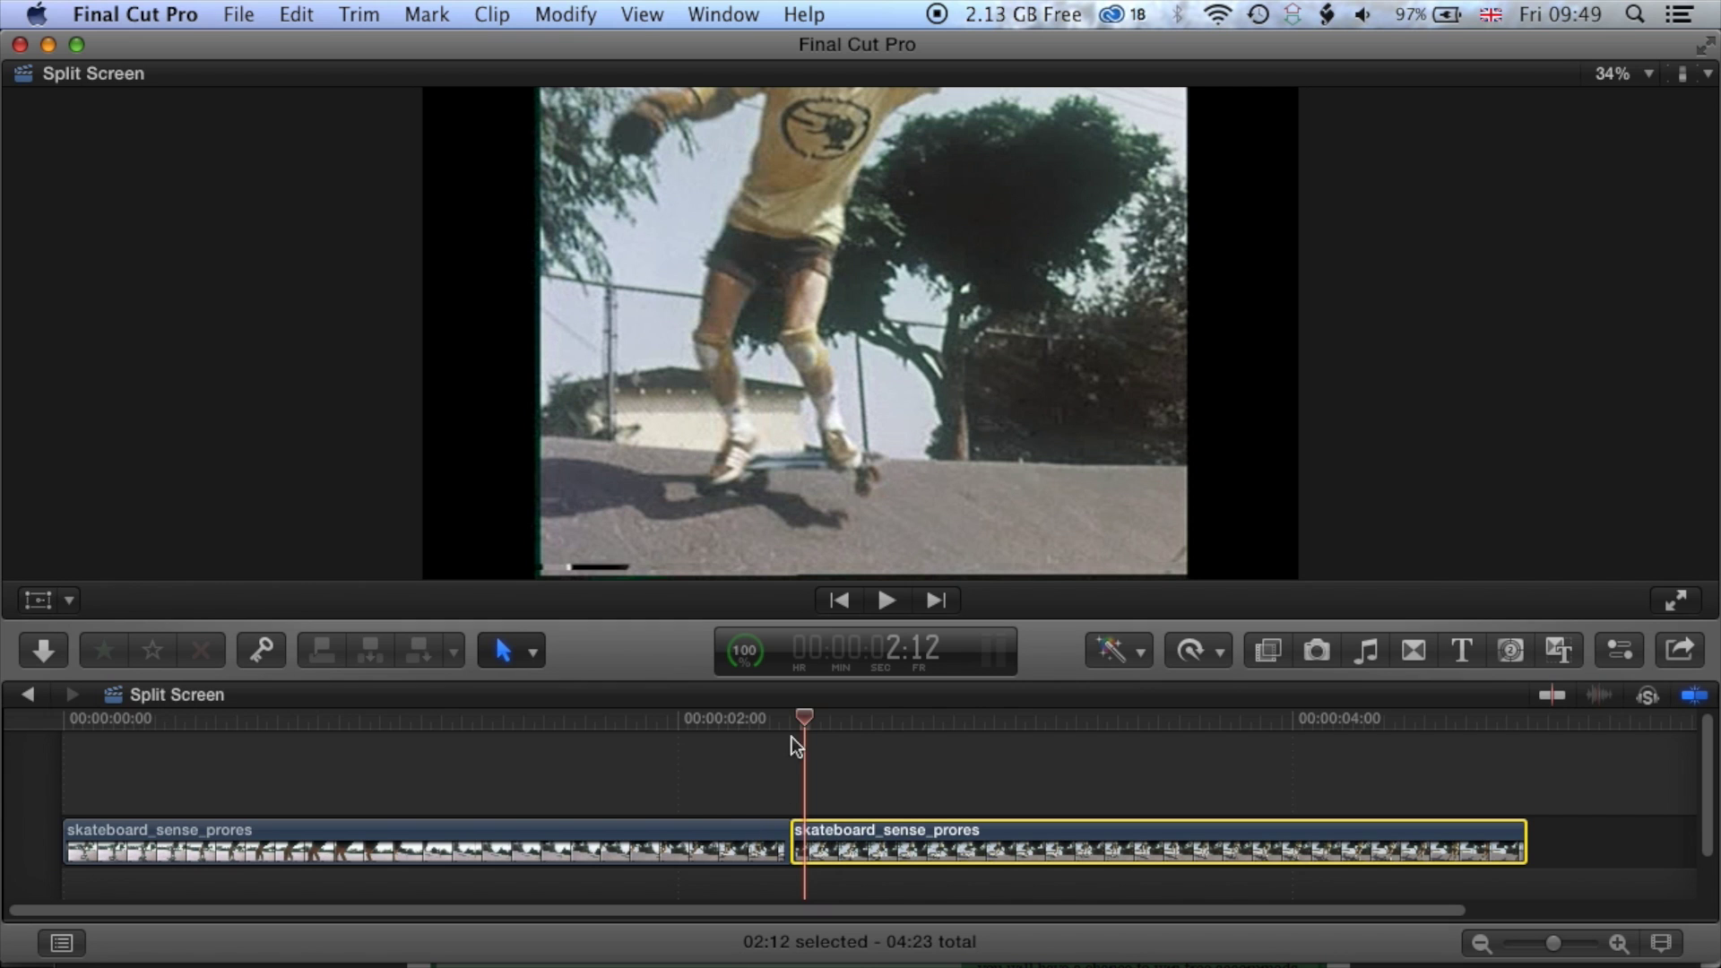
{"action": "left_click_drag", "start_coordinate": [793, 728], "coordinate": [538, 730]}
{"action": "left_click", "coordinate": [502, 829]}
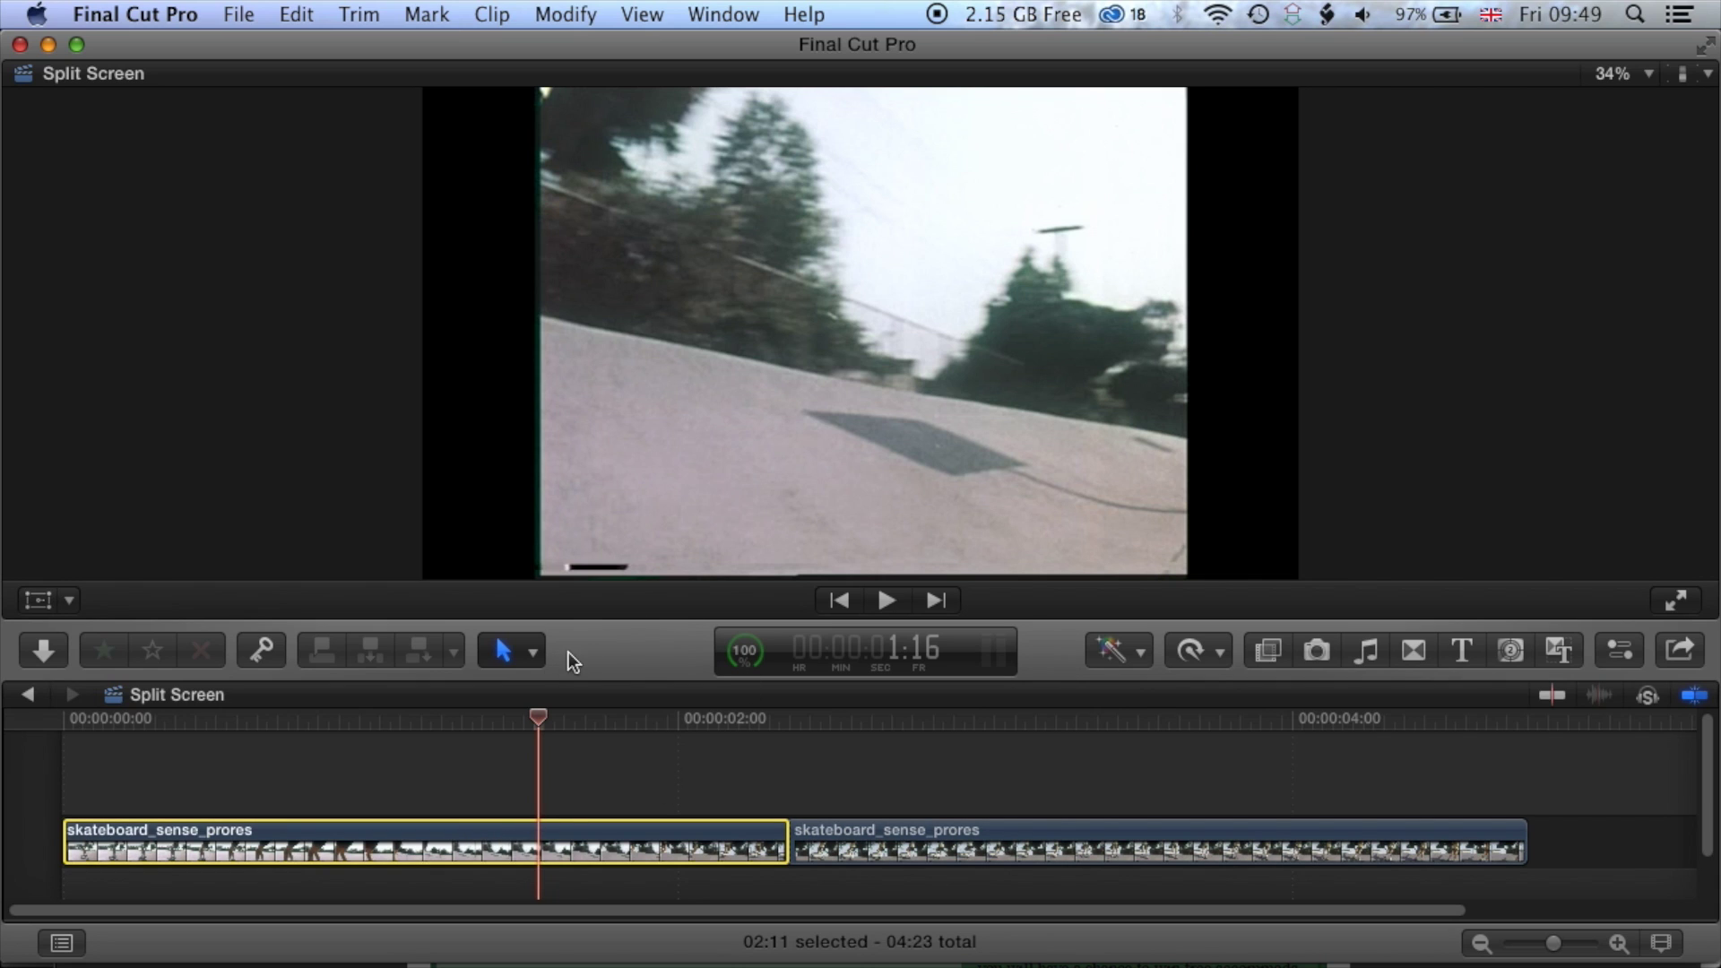
Step: Zoom the viewer to 25% and scale the first clip up to 150%
{"action": "left_click", "coordinate": [39, 602]}
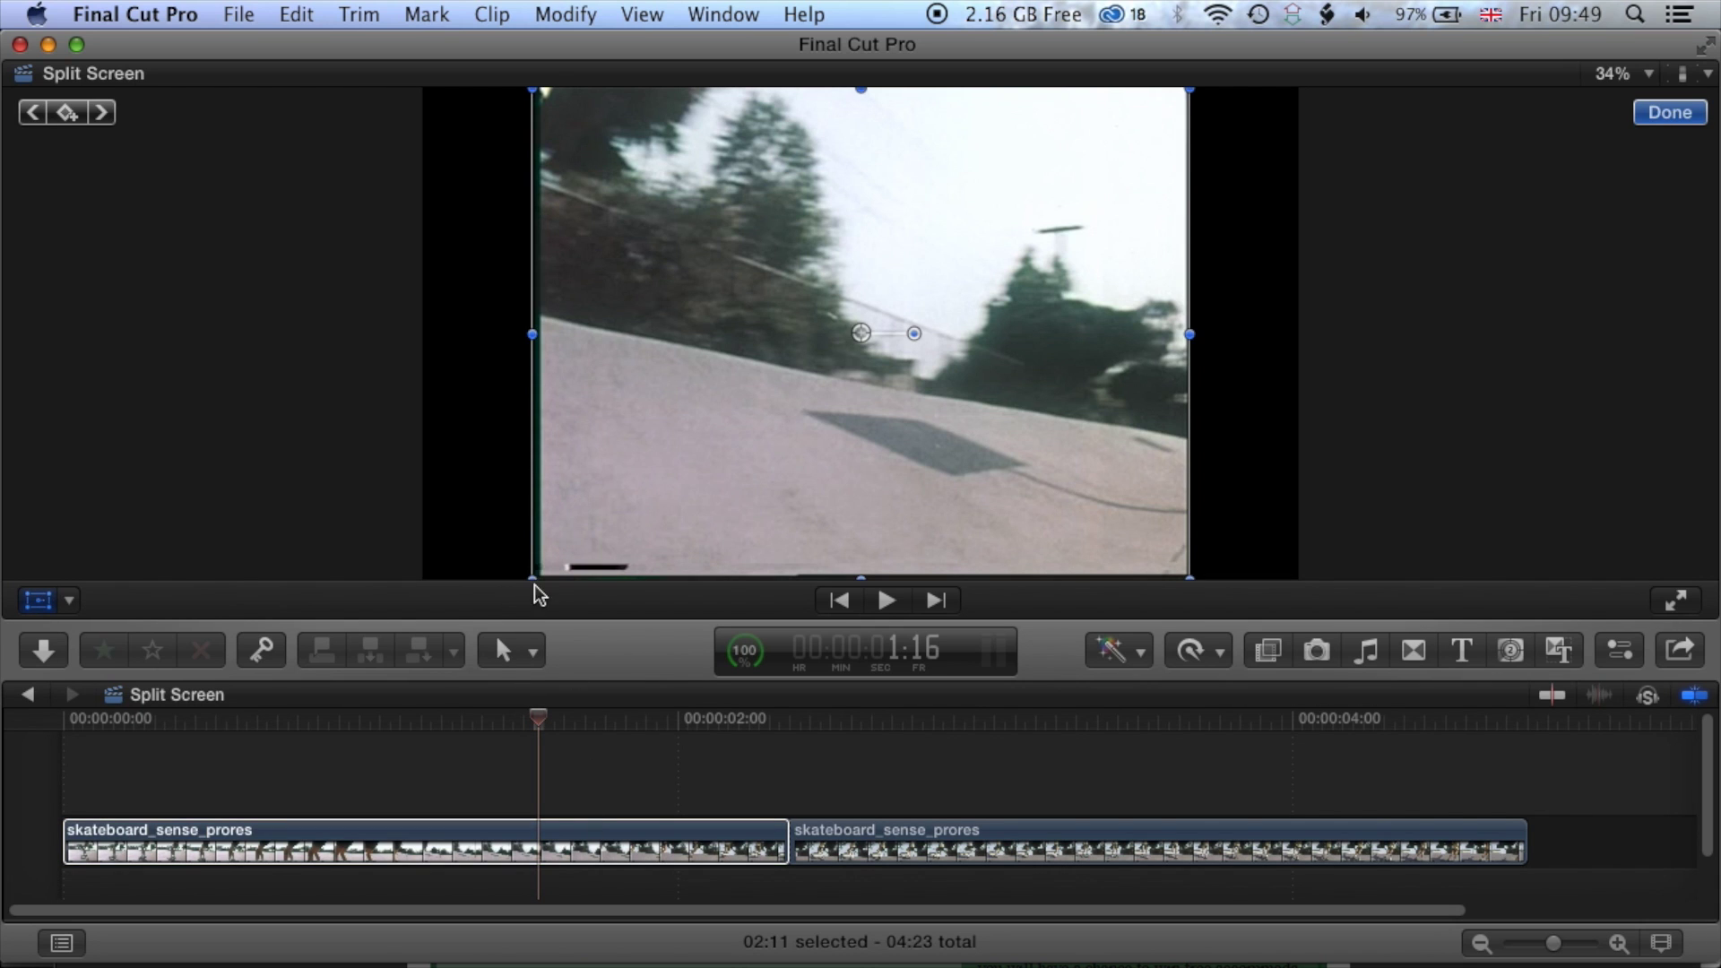
{"action": "left_click_drag", "start_coordinate": [533, 576], "coordinate": [576, 538]}
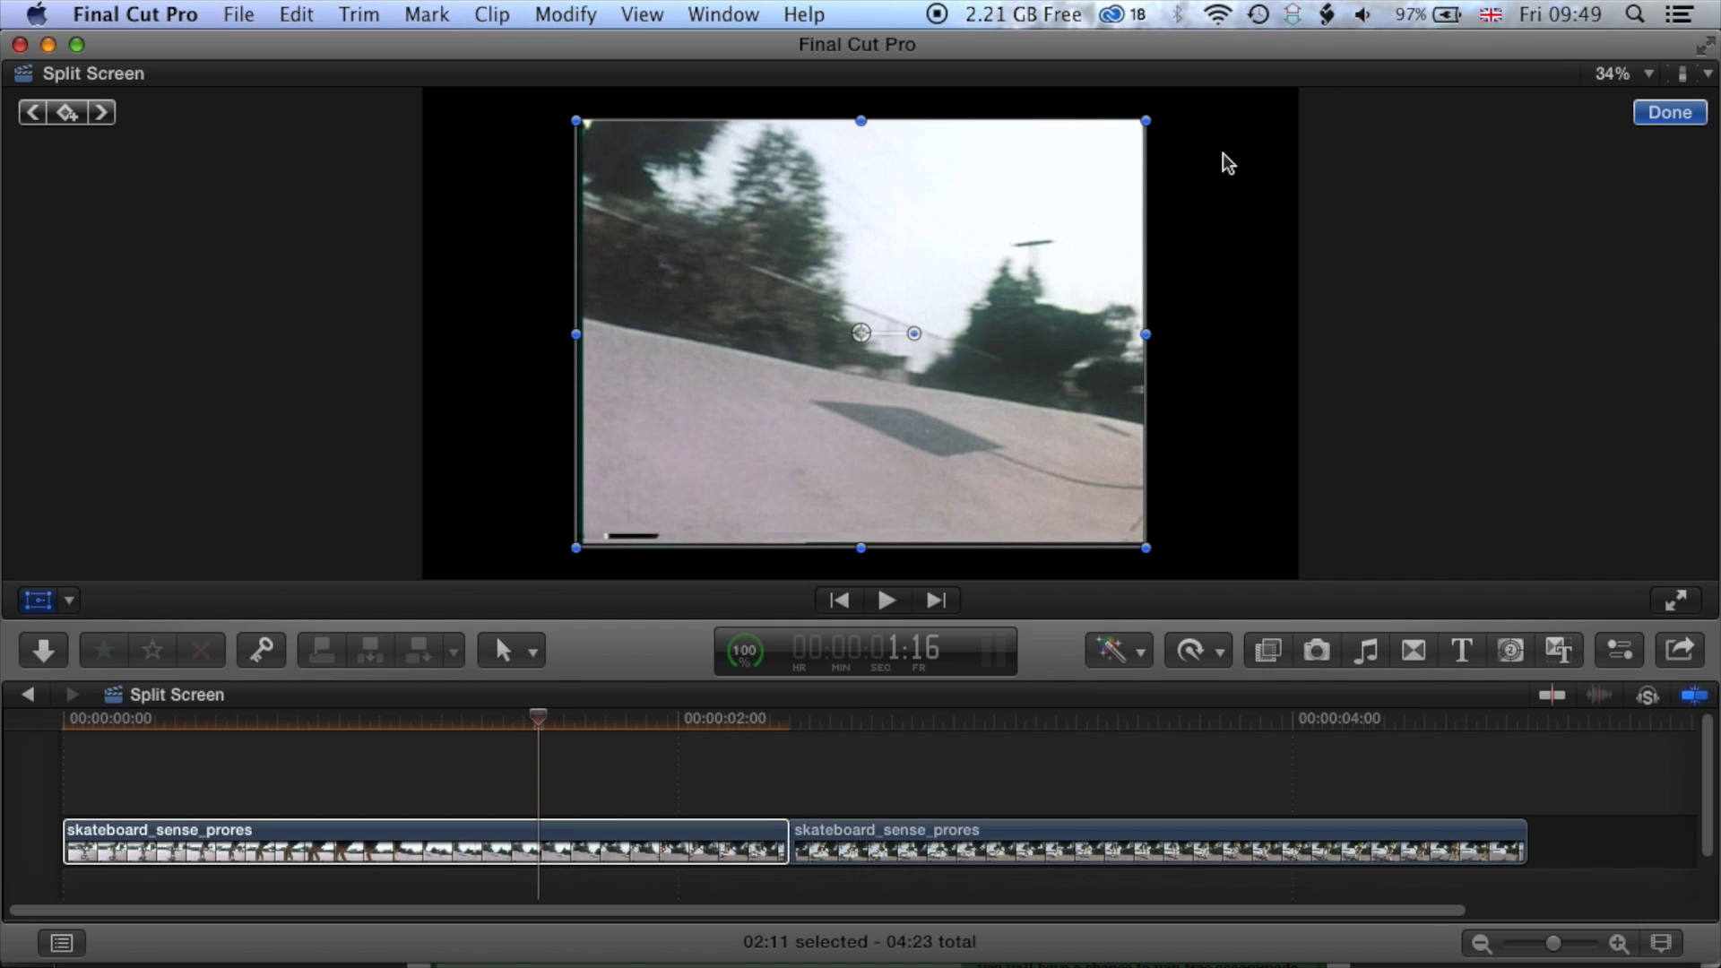
{"action": "left_click", "coordinate": [1639, 78]}
{"action": "left_click", "coordinate": [1642, 182]}
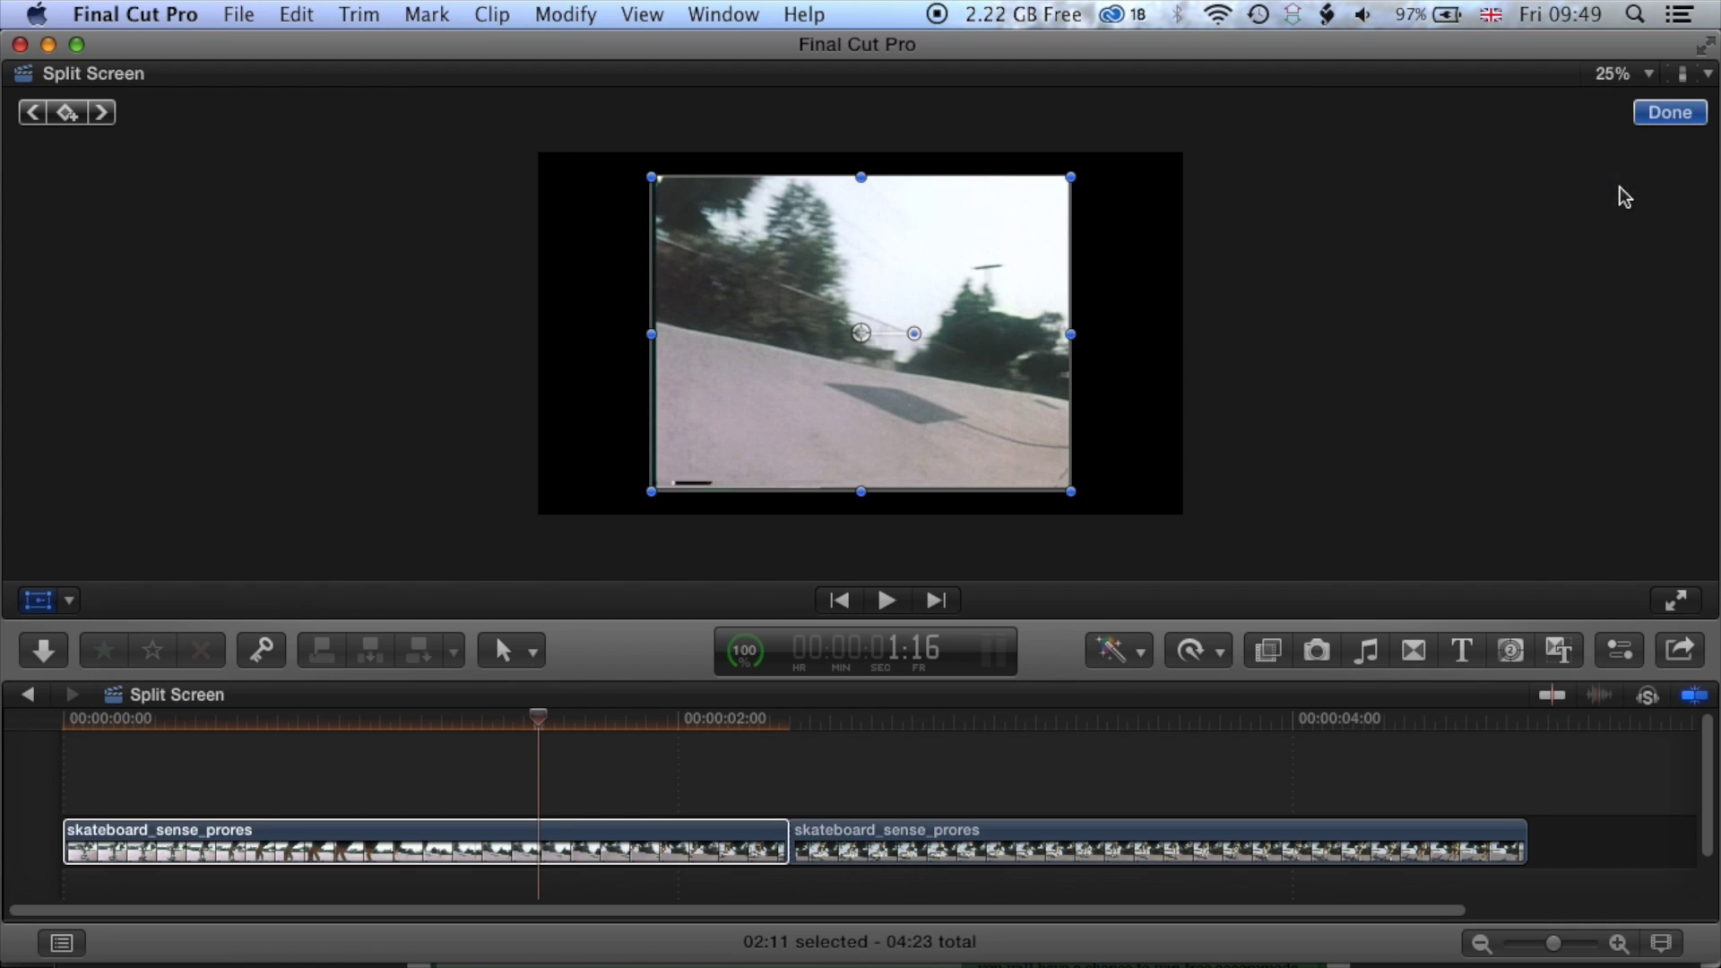
{"action": "left_click_drag", "start_coordinate": [1070, 179], "coordinate": [1212, 130]}
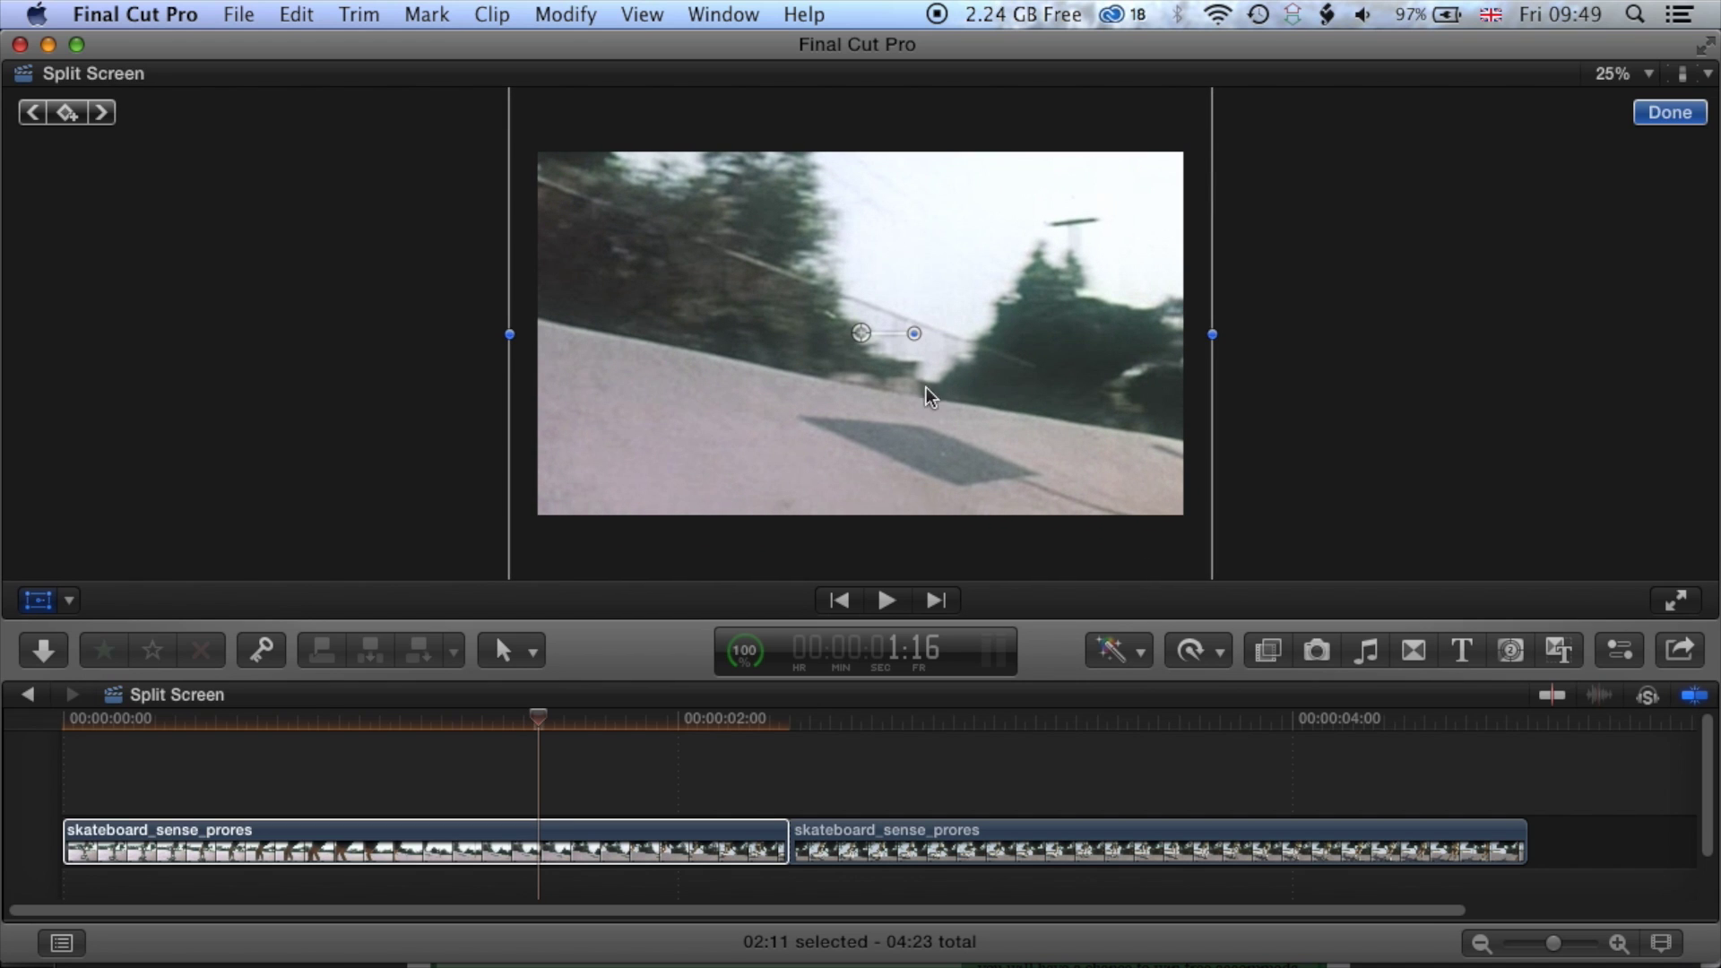
Step: Raise the first clip higher in the frame and review the footage in both clips
{"action": "left_click_drag", "start_coordinate": [542, 713], "coordinate": [40, 731]}
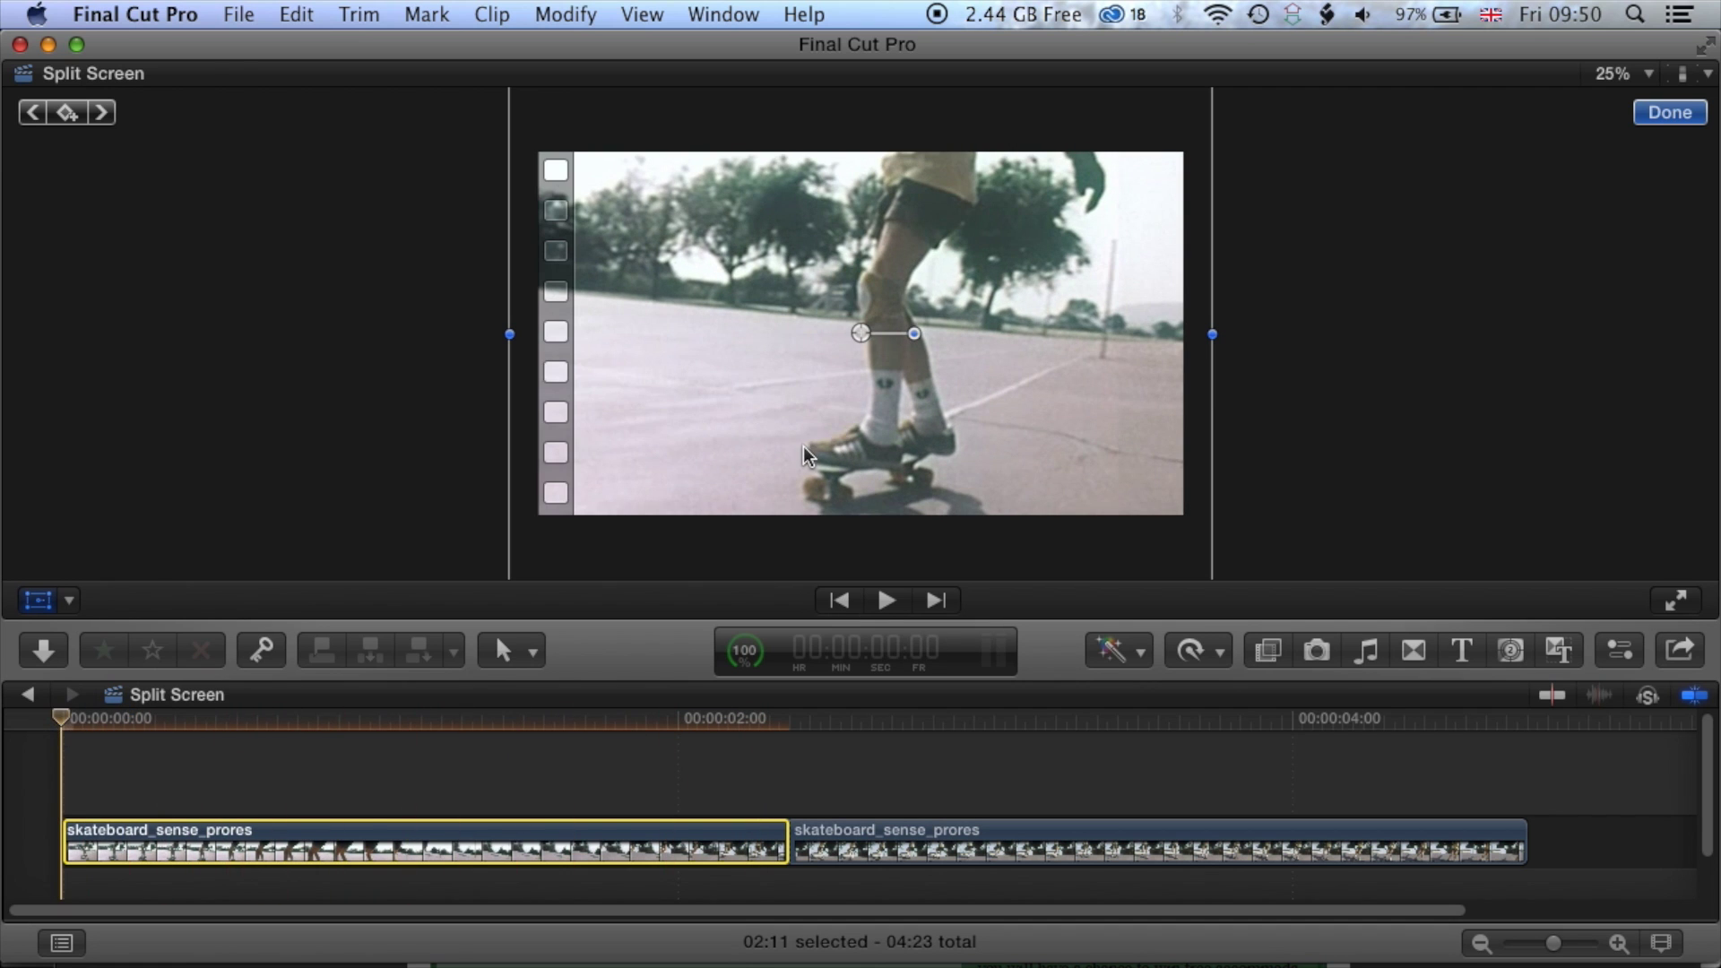
{"action": "left_click_drag", "start_coordinate": [803, 456], "coordinate": [803, 410]}
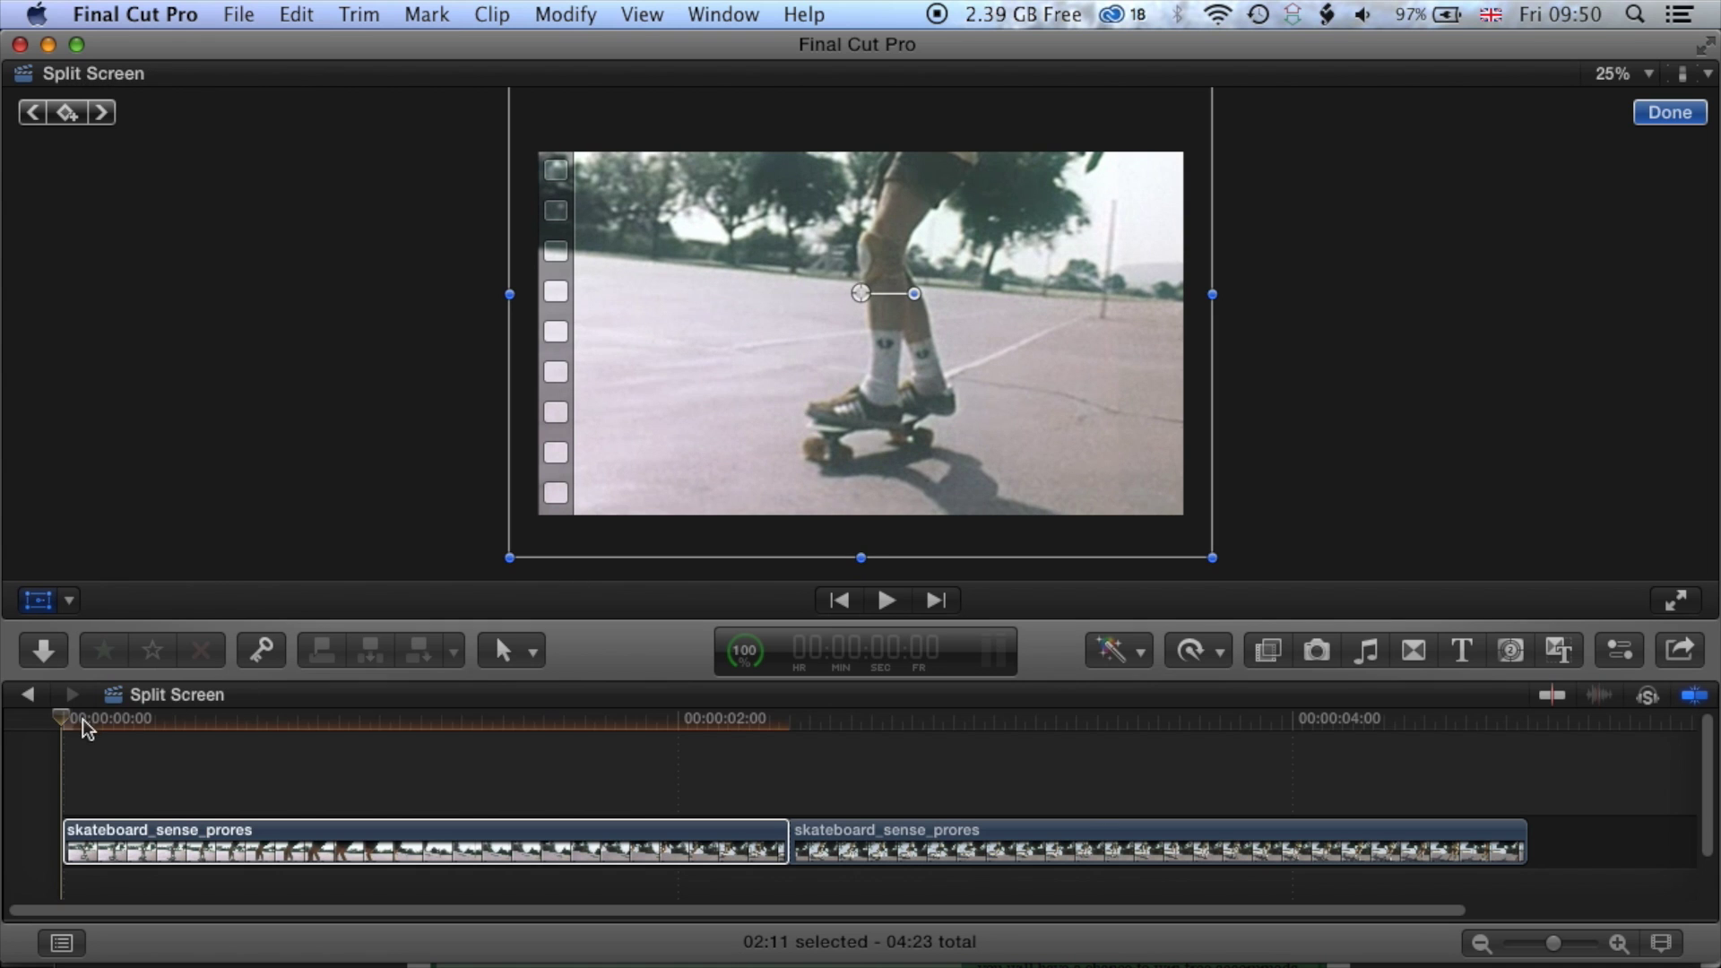
{"action": "left_click_drag", "start_coordinate": [82, 719], "coordinate": [756, 729]}
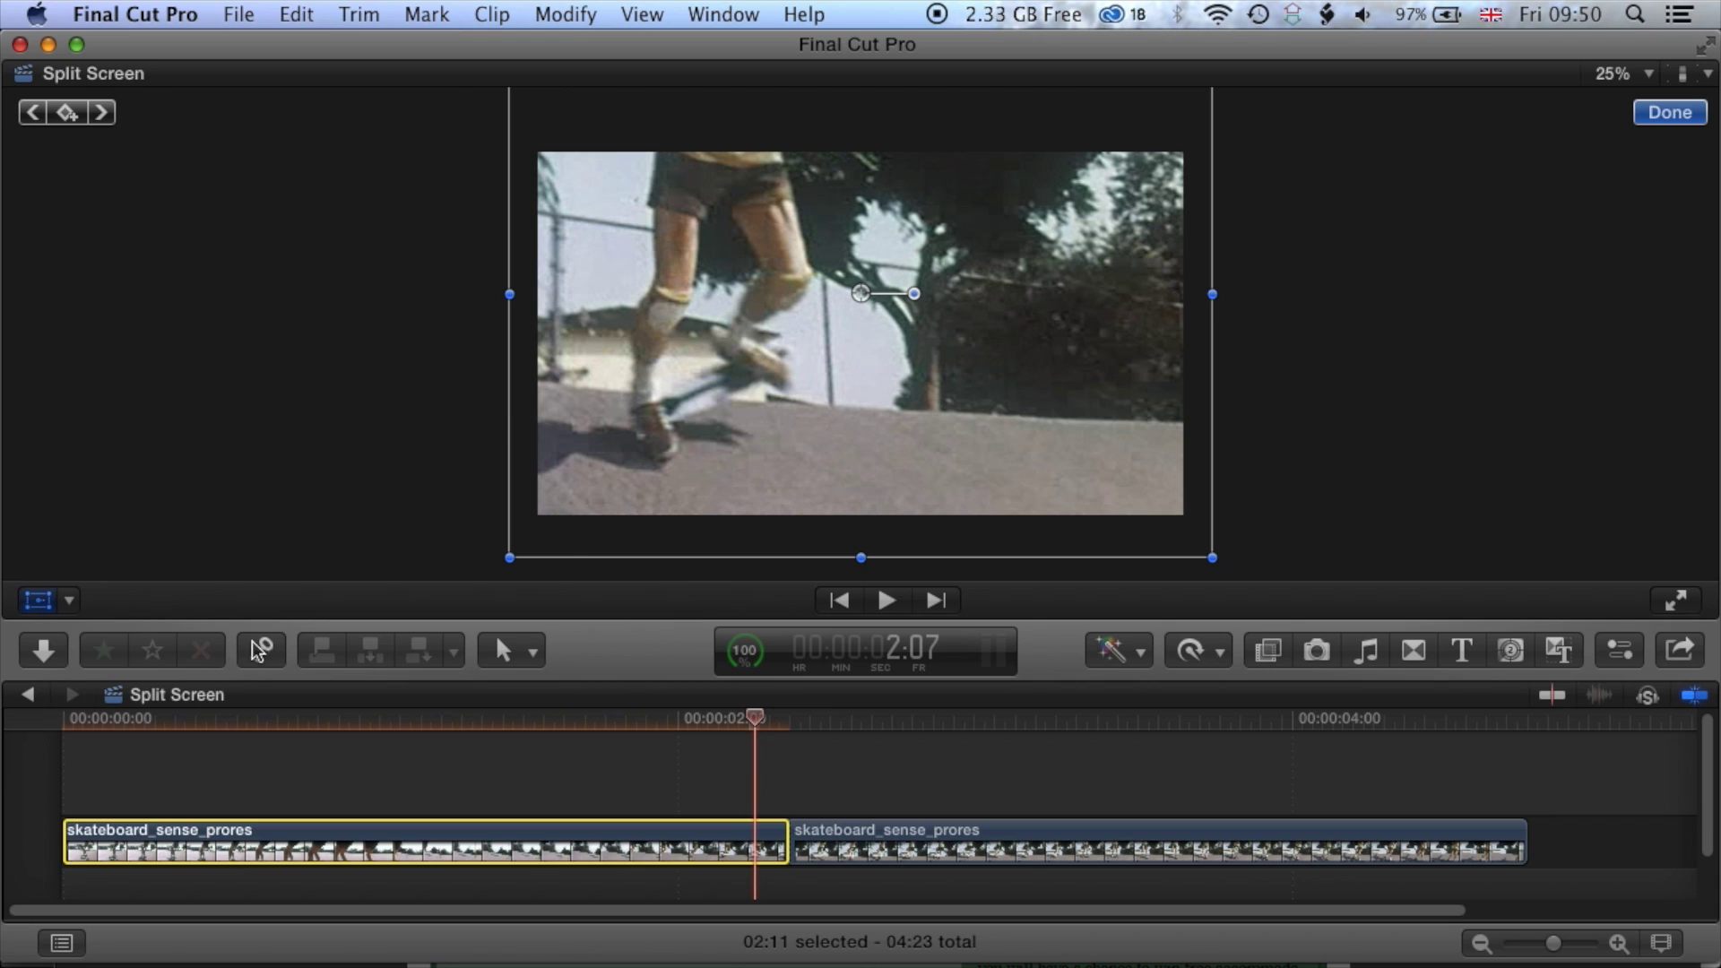
{"action": "left_click", "coordinate": [1665, 114]}
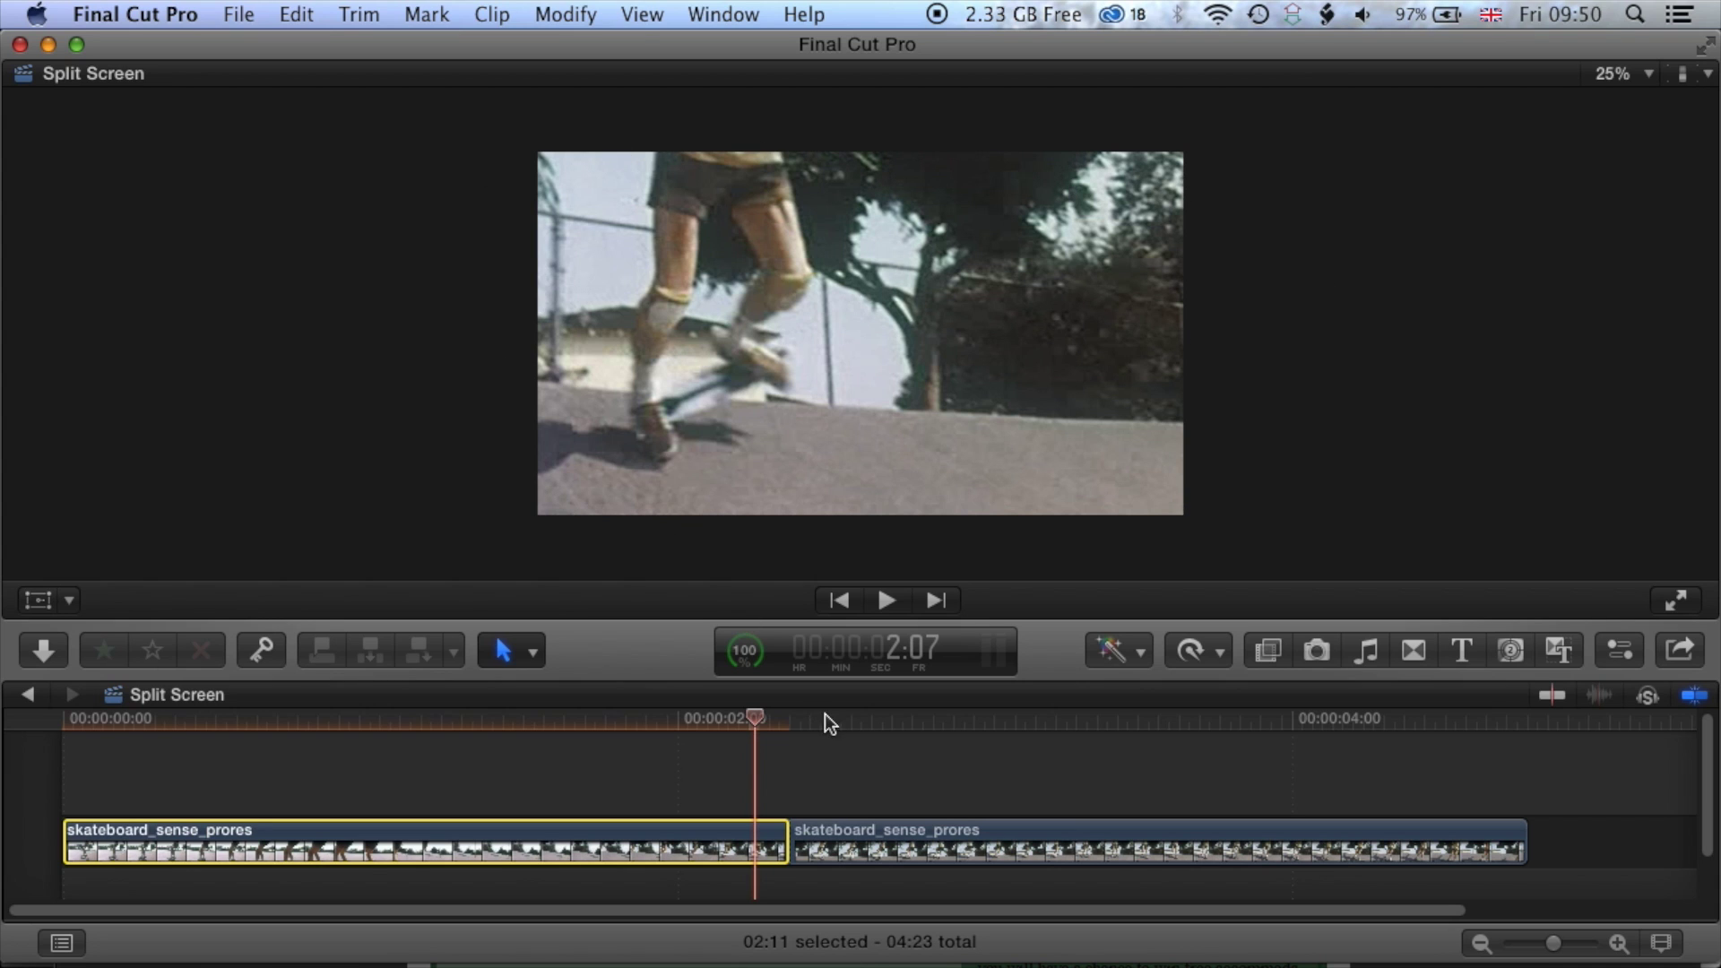
{"action": "left_click", "coordinate": [856, 716]}
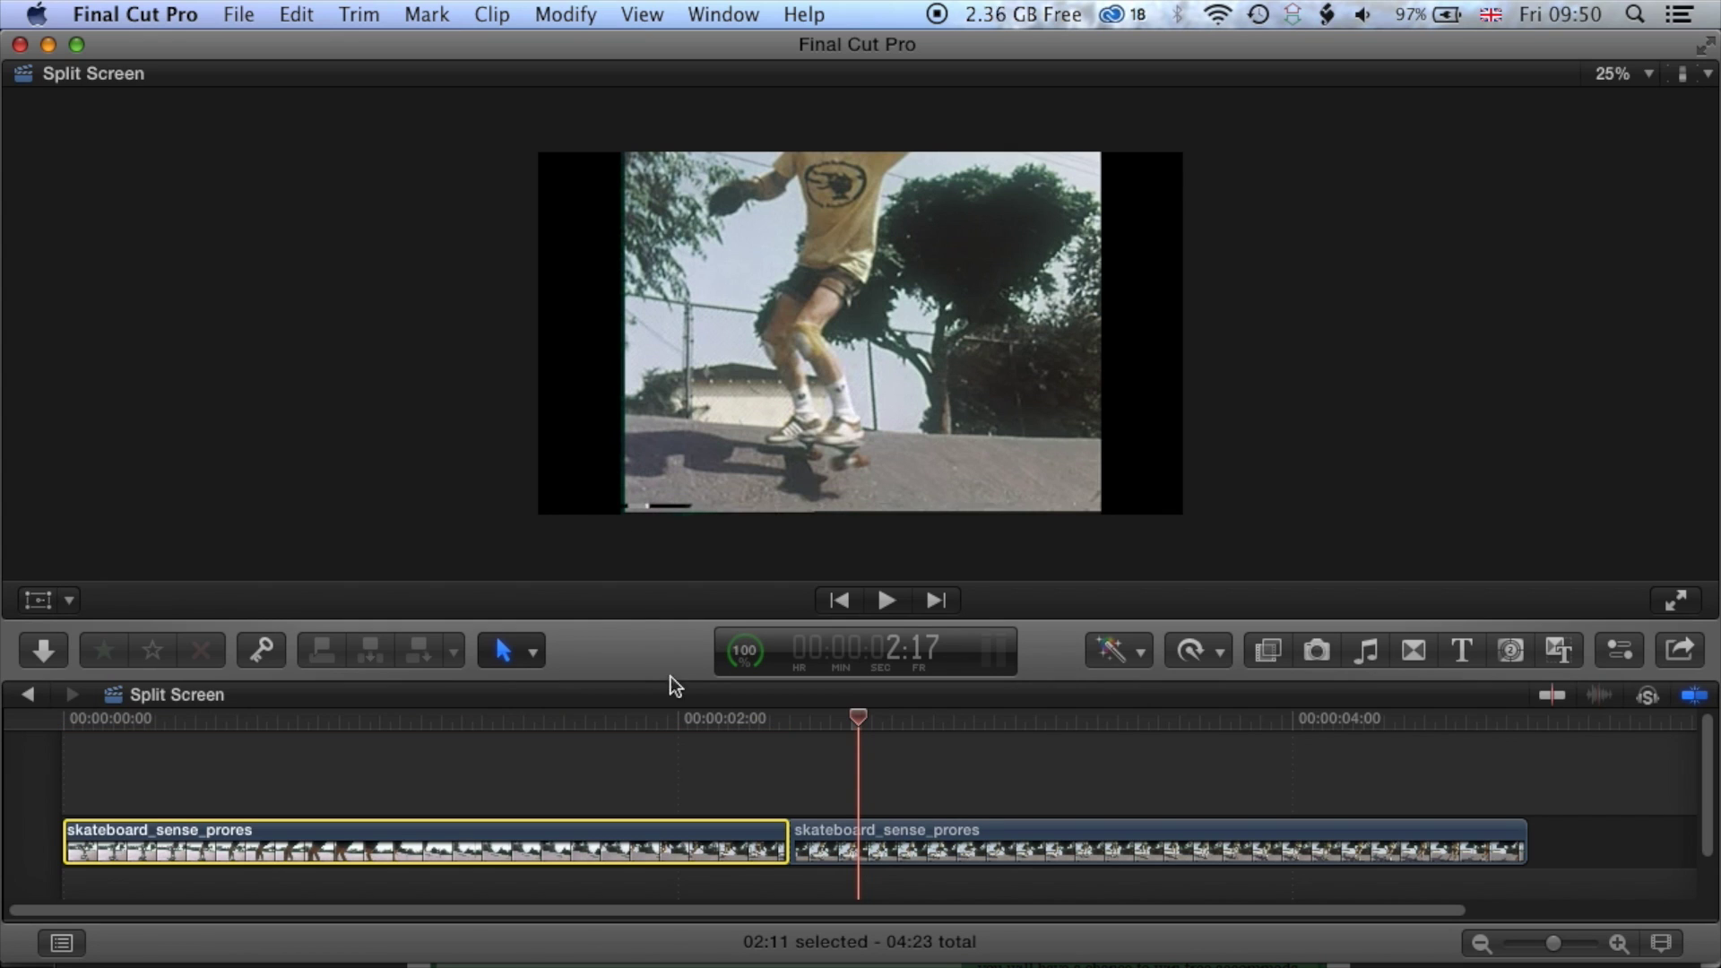
{"action": "left_click_drag", "start_coordinate": [697, 719], "coordinate": [801, 740]}
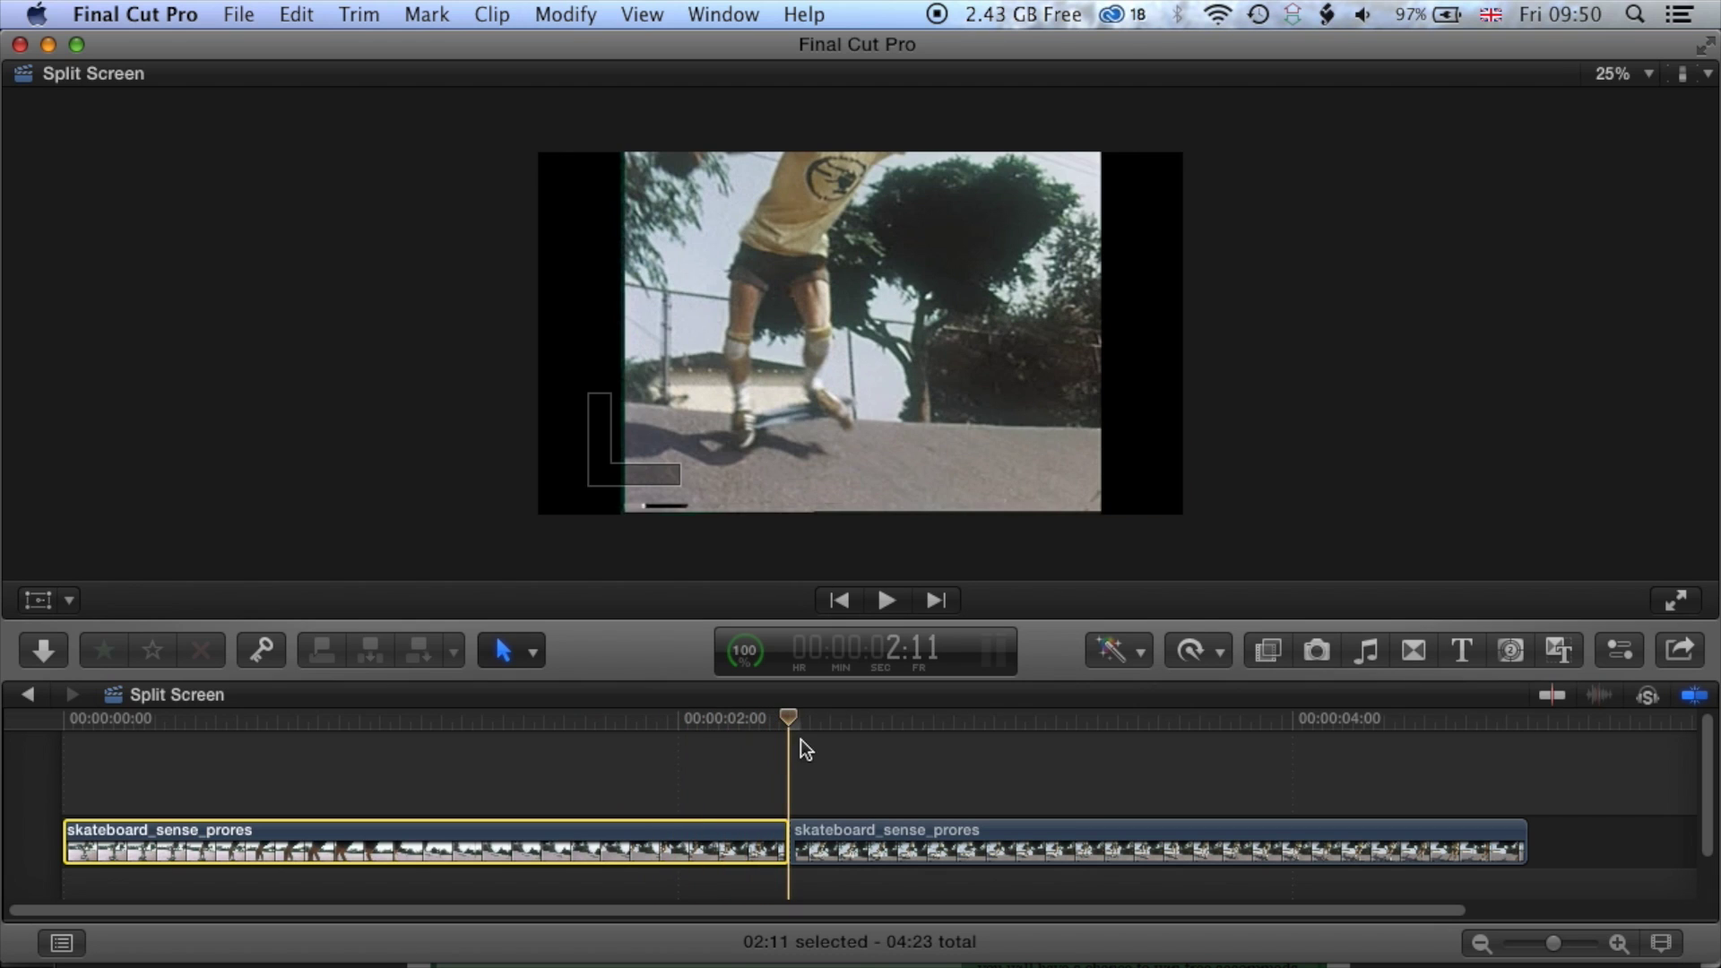
Step: Option-drag the second clip up to create a connected copy starting at 2:11
{"action": "left_click", "coordinate": [886, 824]}
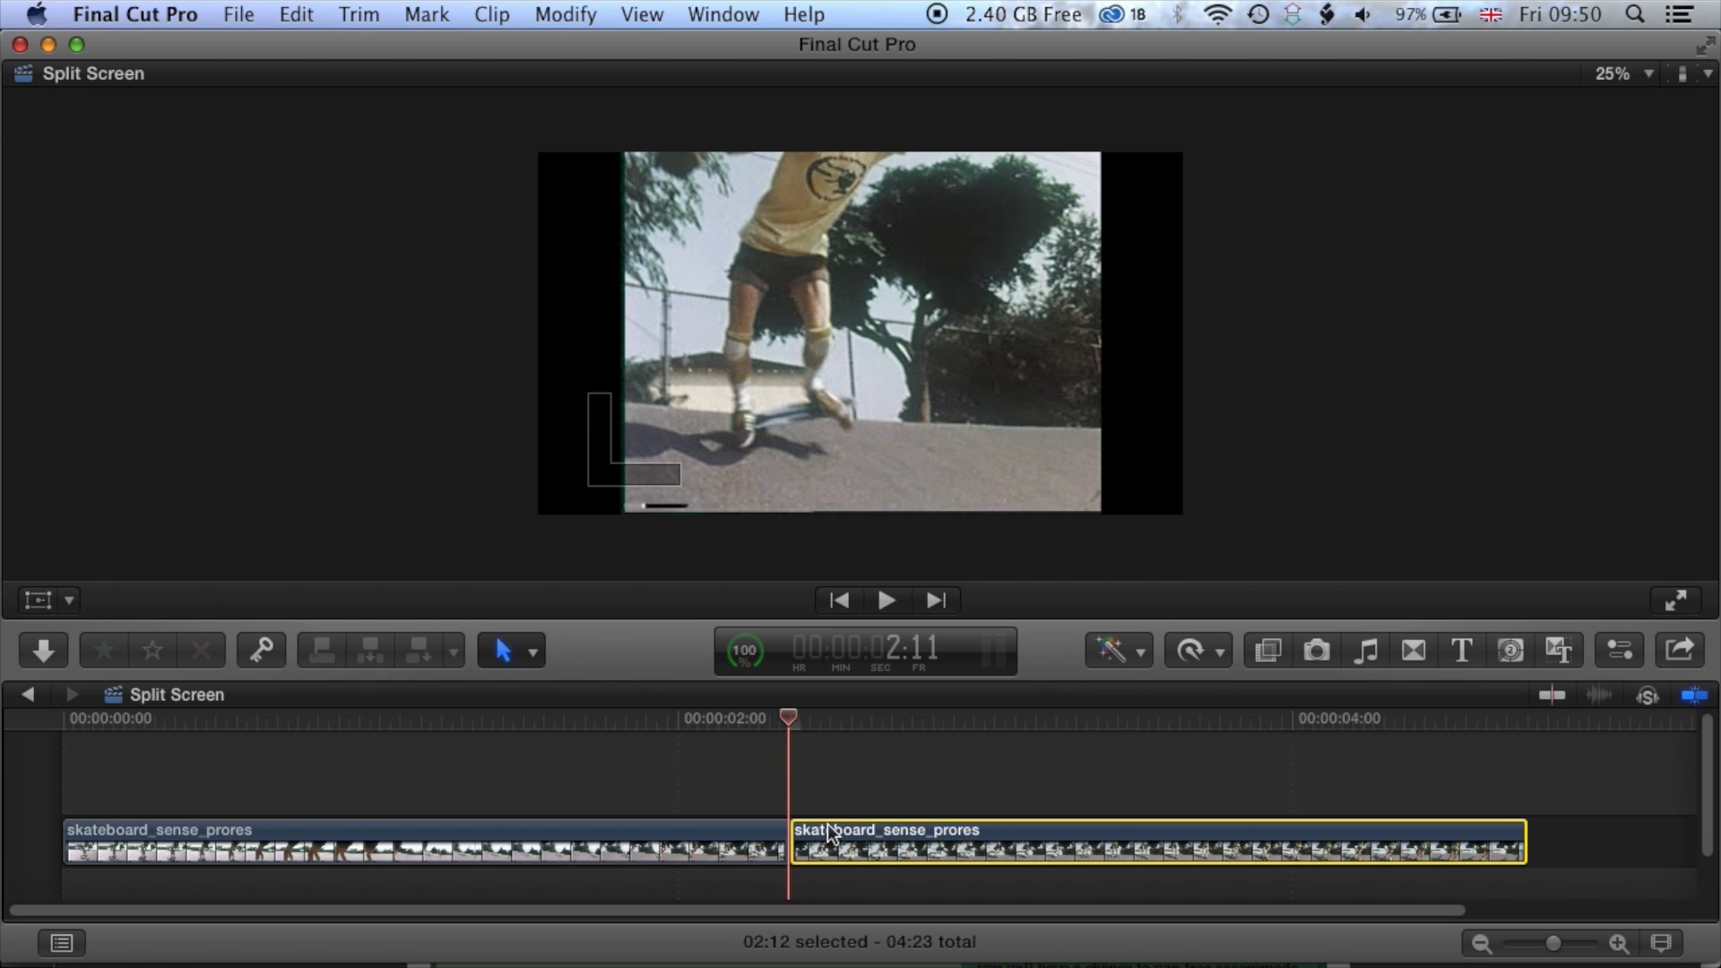
{"action": "left_click_drag", "start_coordinate": [830, 840], "coordinate": [835, 787]}
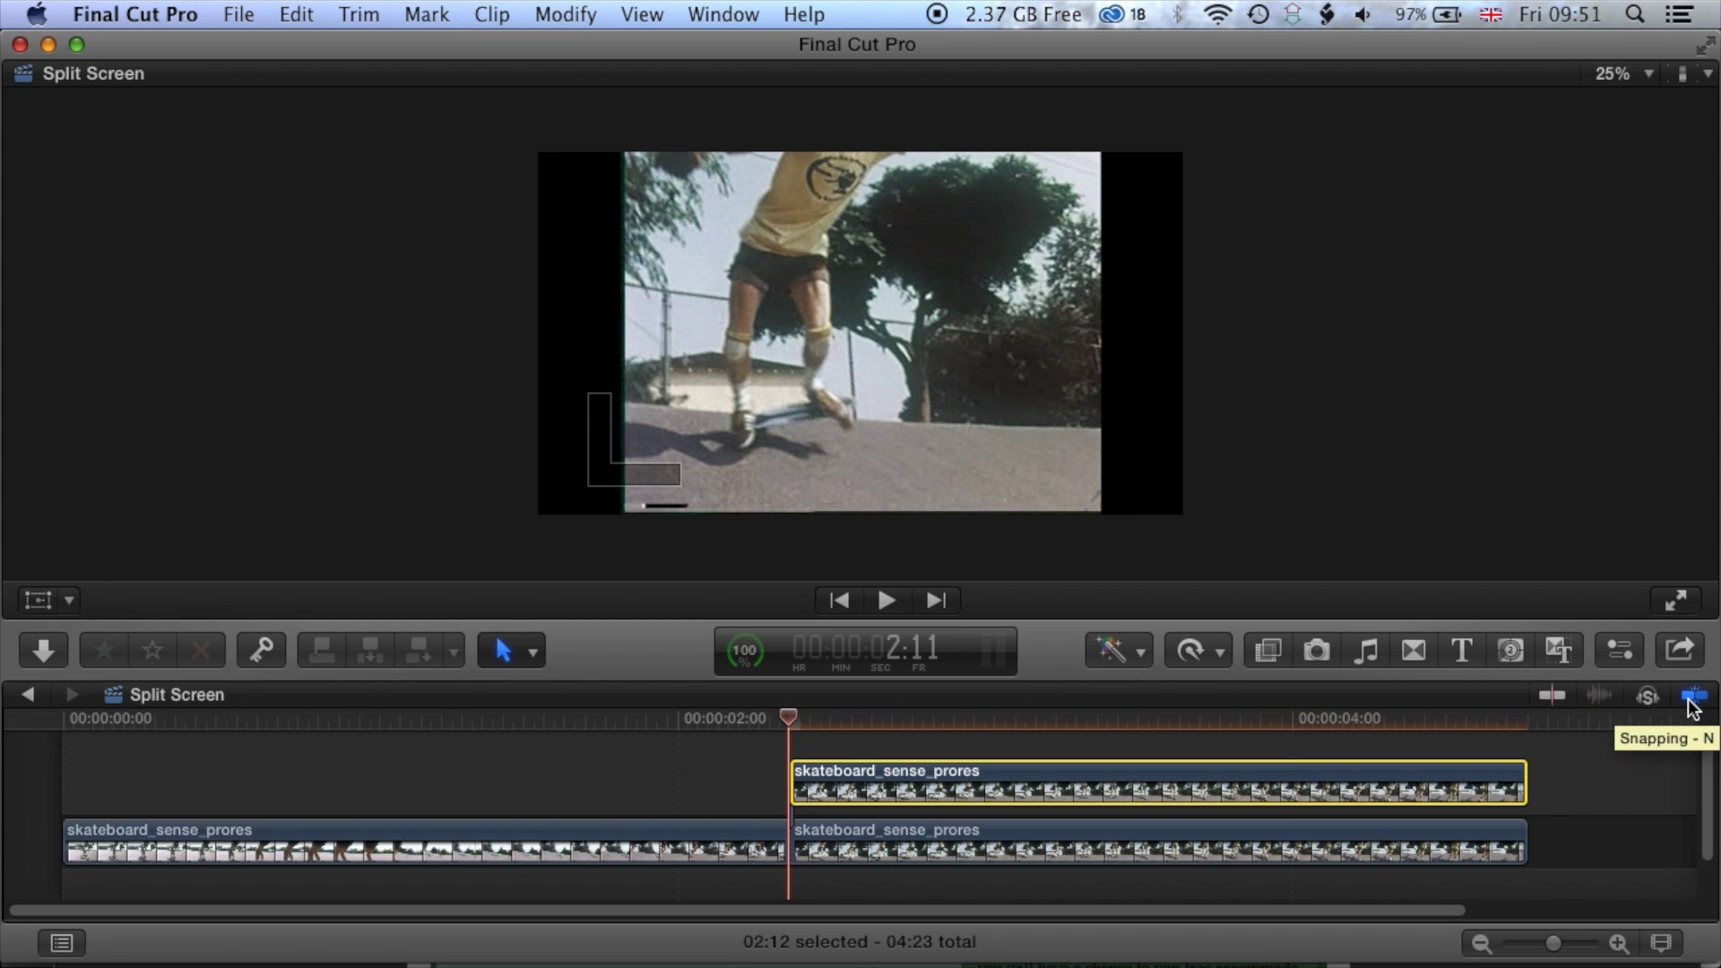
{"action": "mouse_move", "coordinate": [794, 721]}
{"action": "left_mouse_down"}
{"action": "mouse_move", "coordinate": [926, 718]}
{"action": "mouse_move", "coordinate": [768, 715]}
{"action": "mouse_move", "coordinate": [803, 714]}
{"action": "mouse_move", "coordinate": [789, 715]}
{"action": "left_mouse_up"}
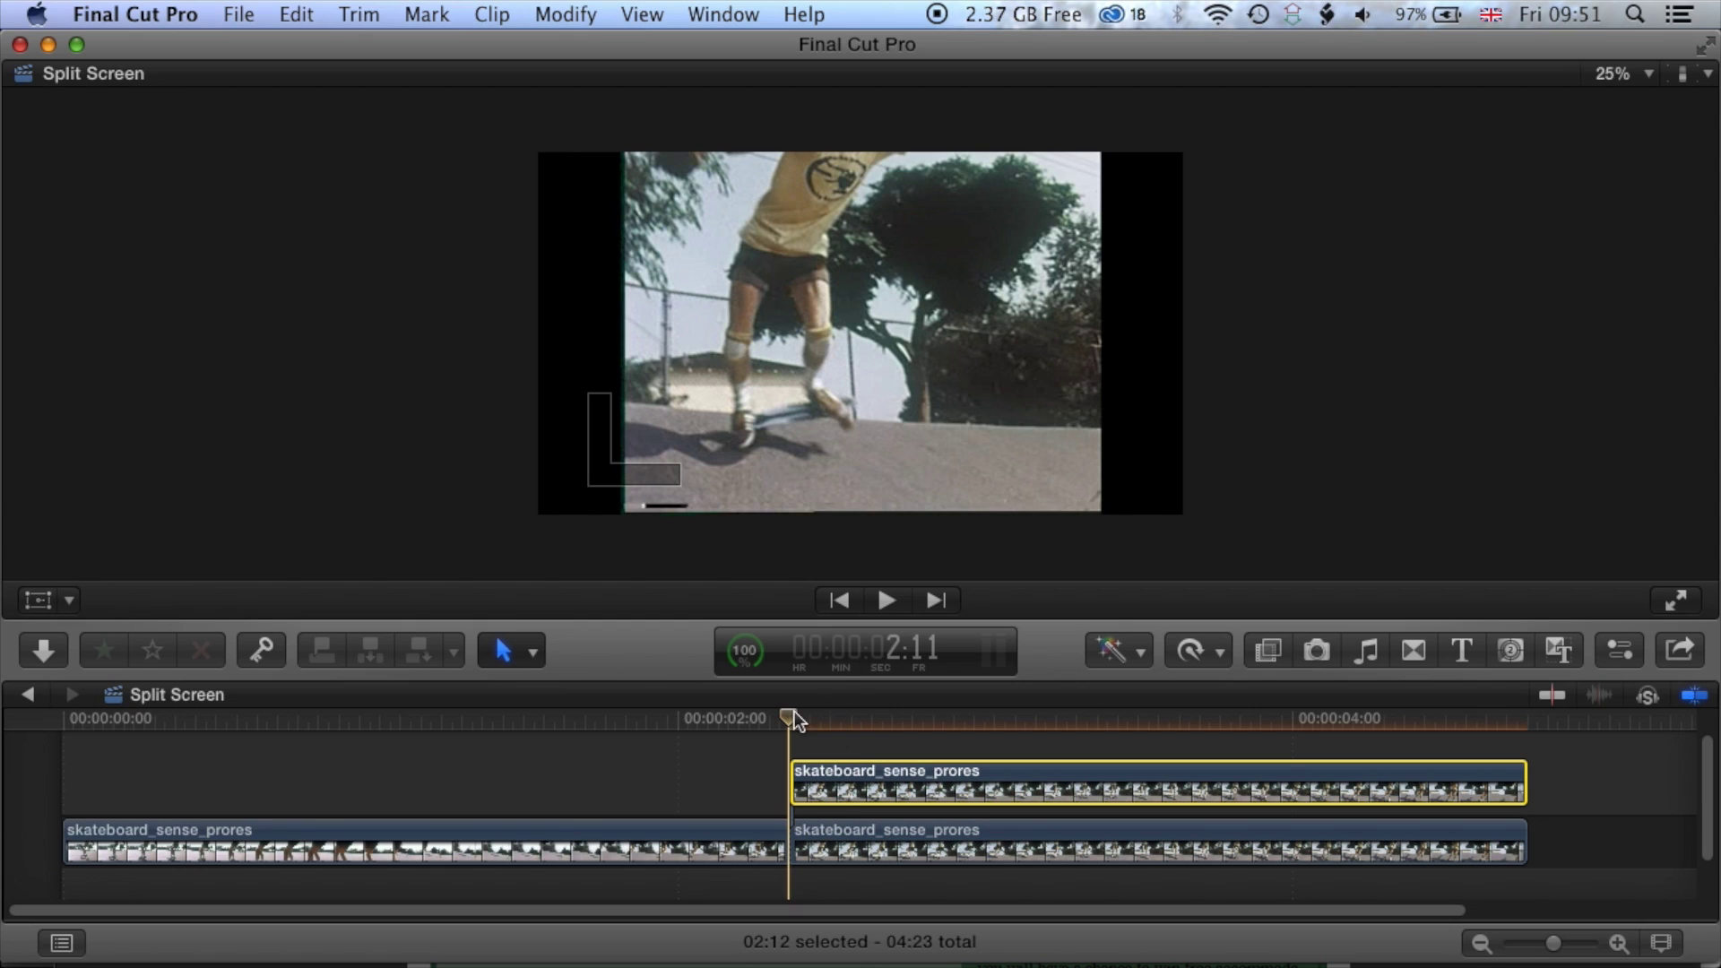
Step: Disable the upper copy to check the footage underneath, then re-enable it
{"action": "right_click", "coordinate": [859, 792]}
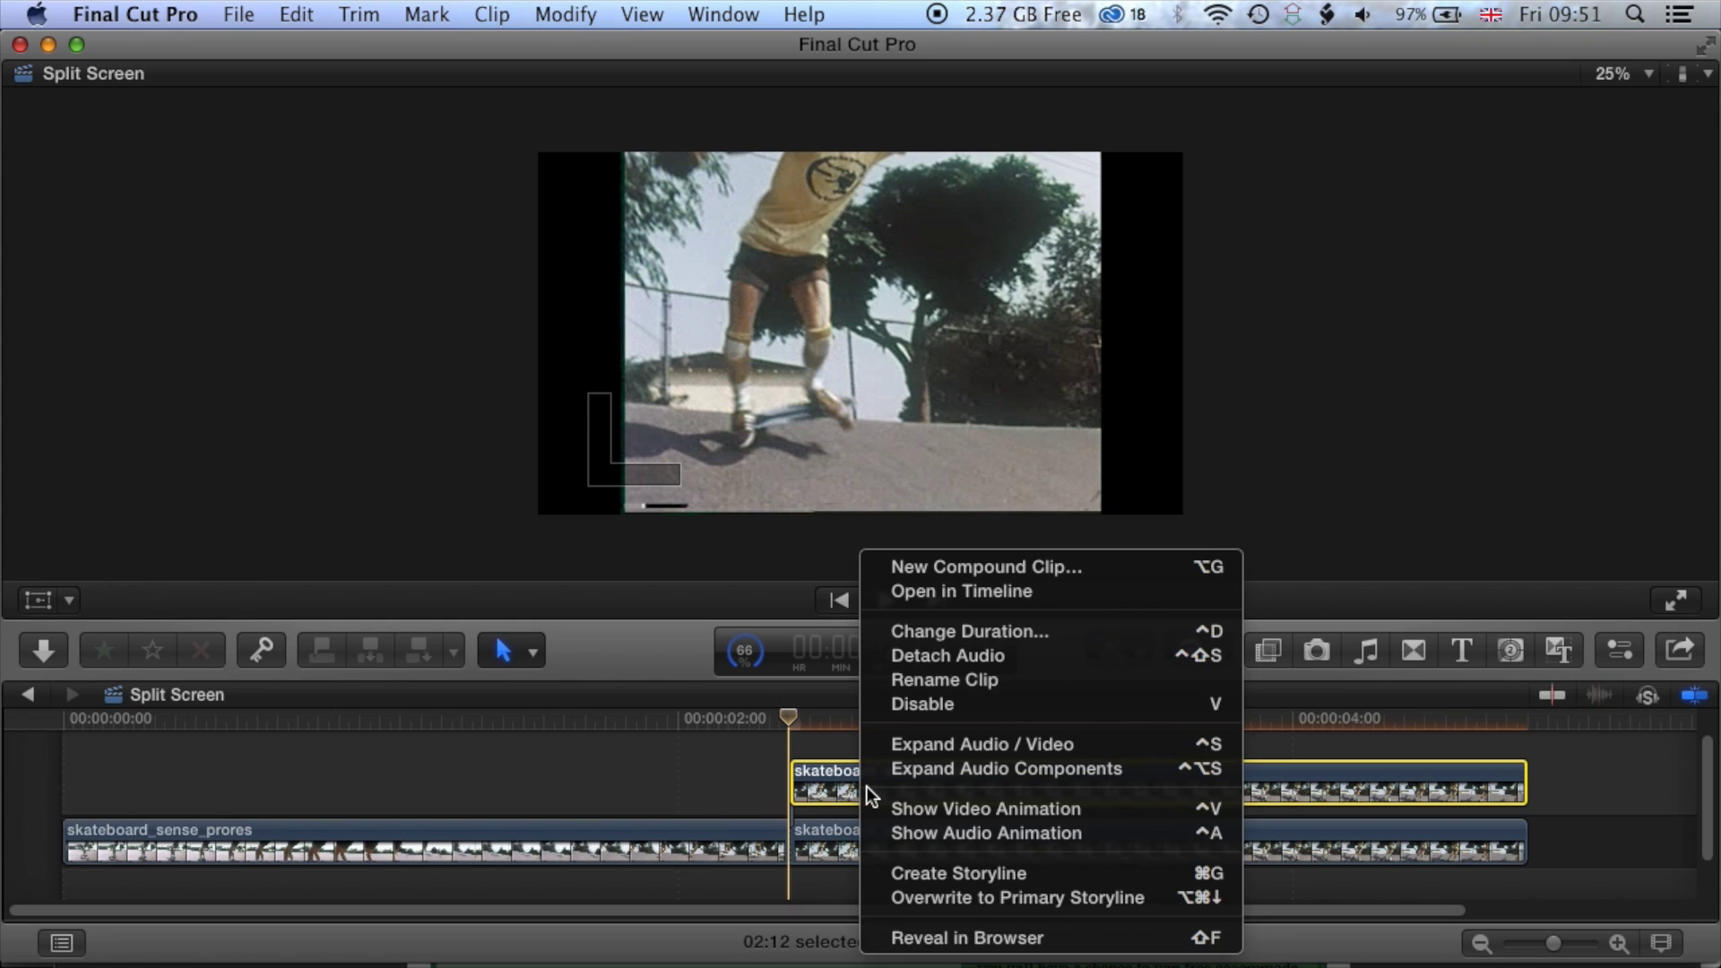
{"action": "left_click", "coordinate": [970, 706]}
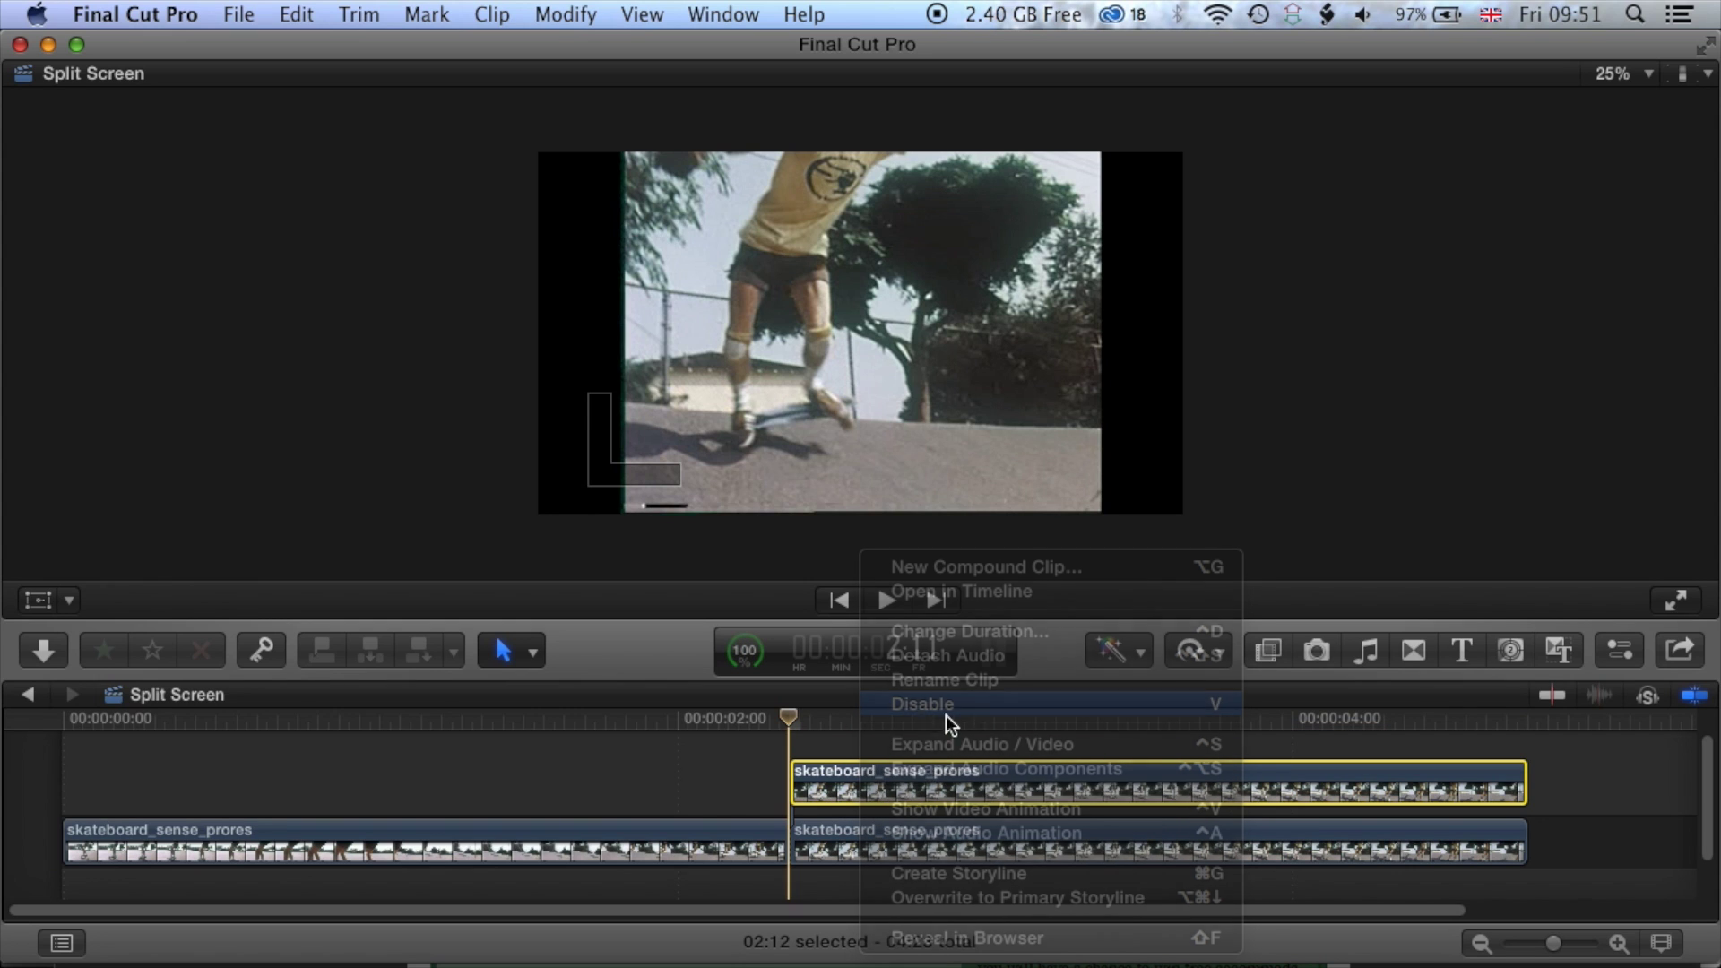
{"action": "mouse_move", "coordinate": [809, 719]}
{"action": "left_mouse_down"}
{"action": "mouse_move", "coordinate": [859, 715]}
{"action": "mouse_move", "coordinate": [751, 718]}
{"action": "mouse_move", "coordinate": [826, 719]}
{"action": "left_mouse_up"}
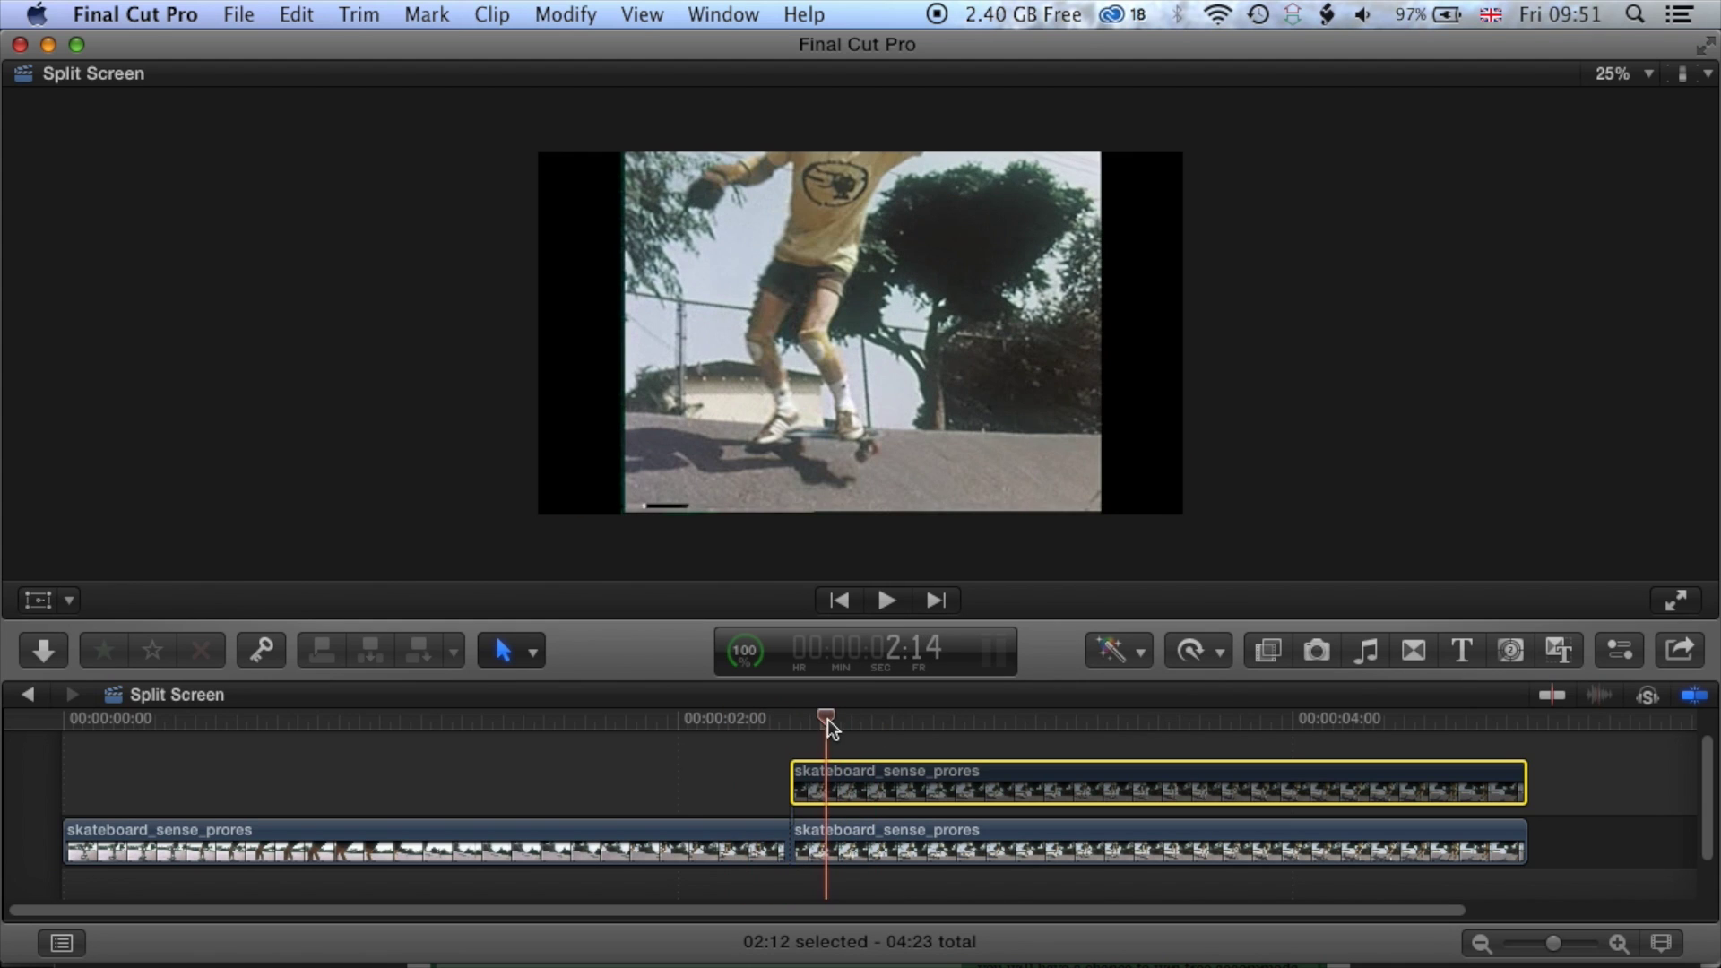
{"action": "right_click", "coordinate": [874, 786]}
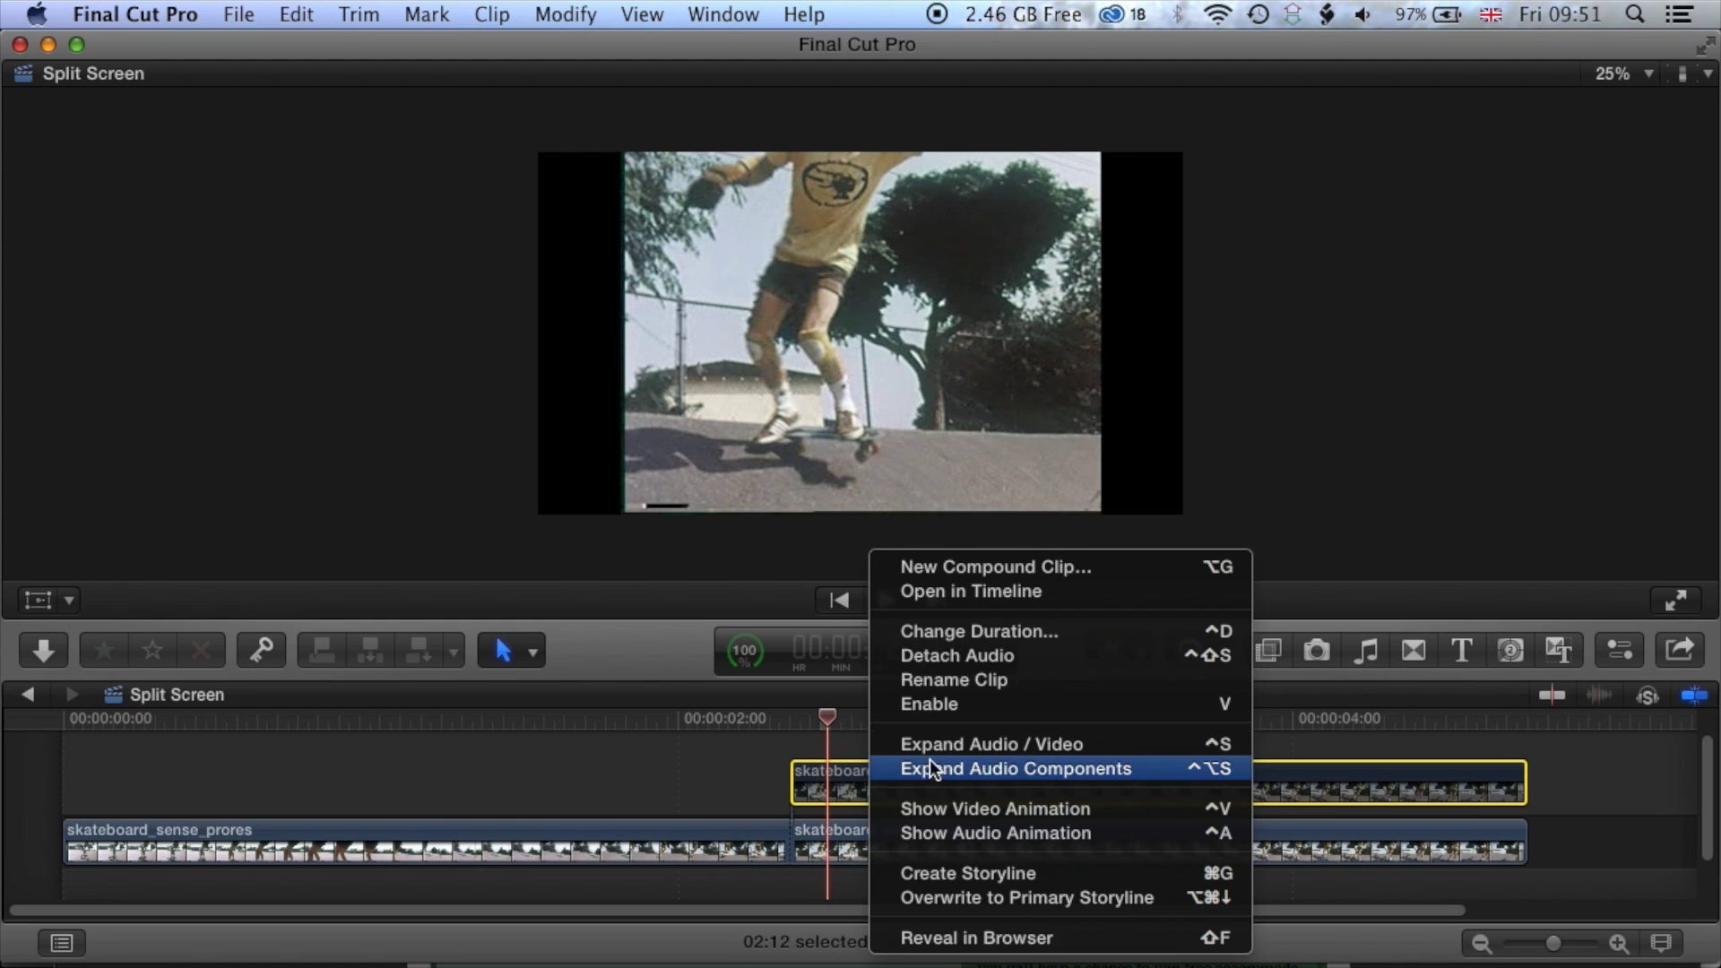
{"action": "left_click", "coordinate": [928, 704]}
{"action": "left_click_drag", "start_coordinate": [826, 717], "coordinate": [788, 717]}
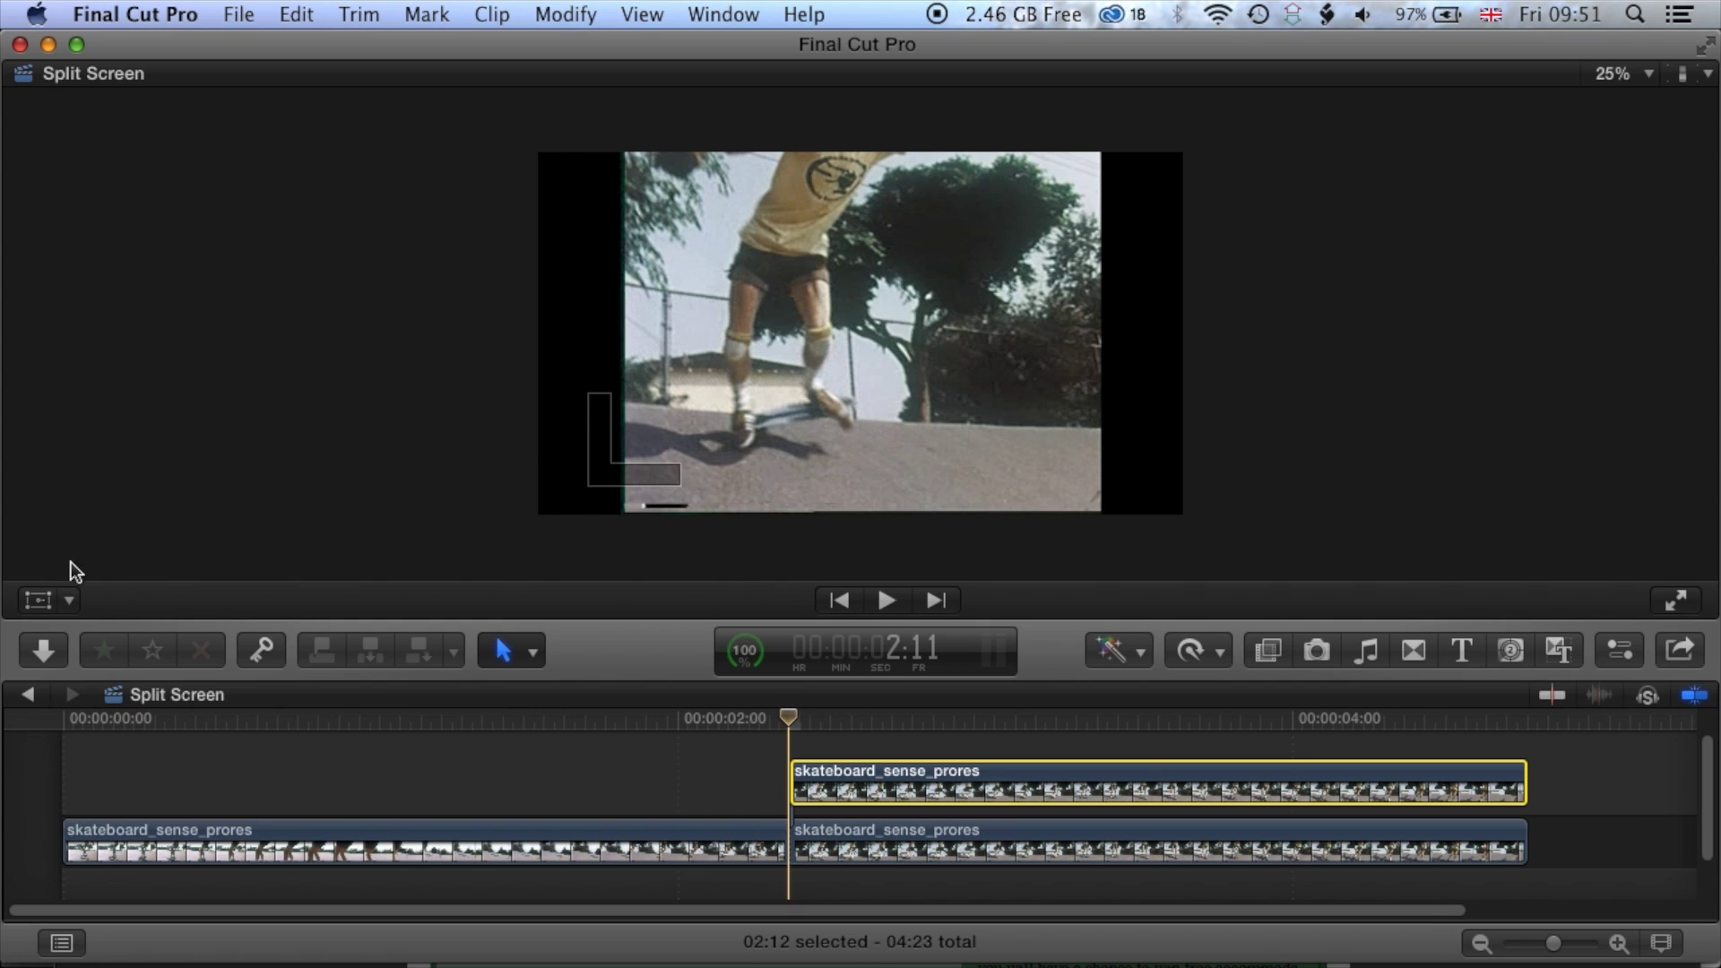
{"action": "left_click", "coordinate": [38, 600]}
Step: Slightly enlarge the upper clip and crop its right and left edges to a narrow strip
{"action": "left_click_drag", "start_coordinate": [613, 511], "coordinate": [582, 541]}
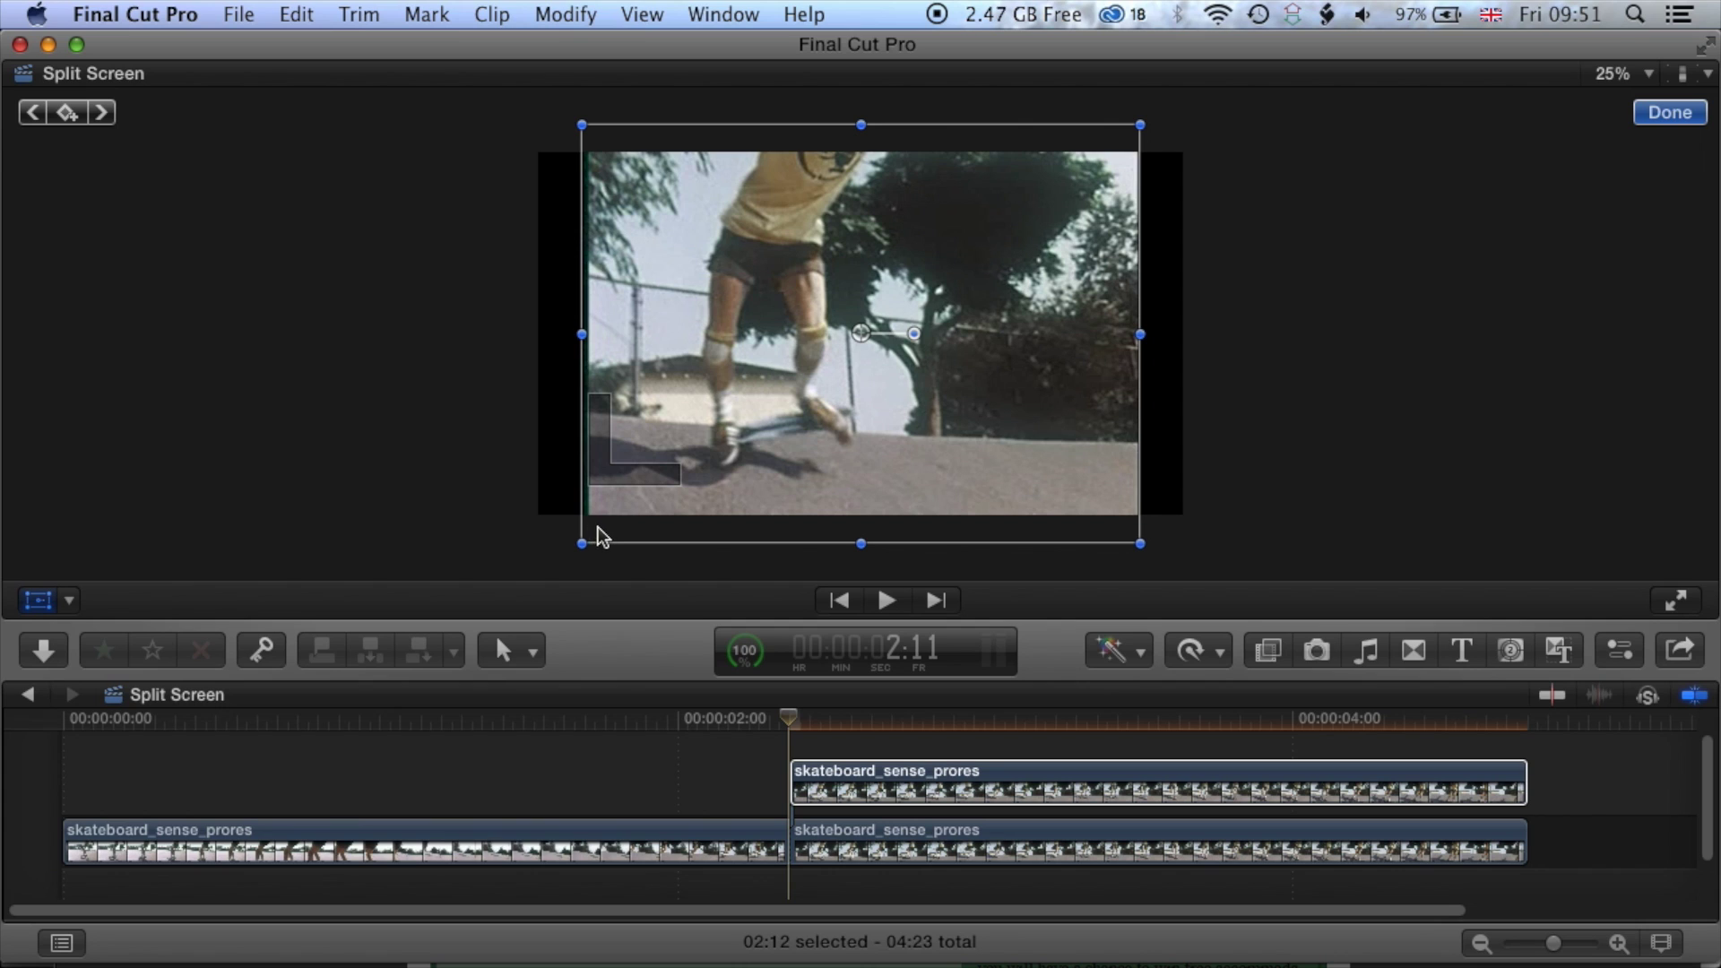
{"action": "left_click", "coordinate": [70, 602]}
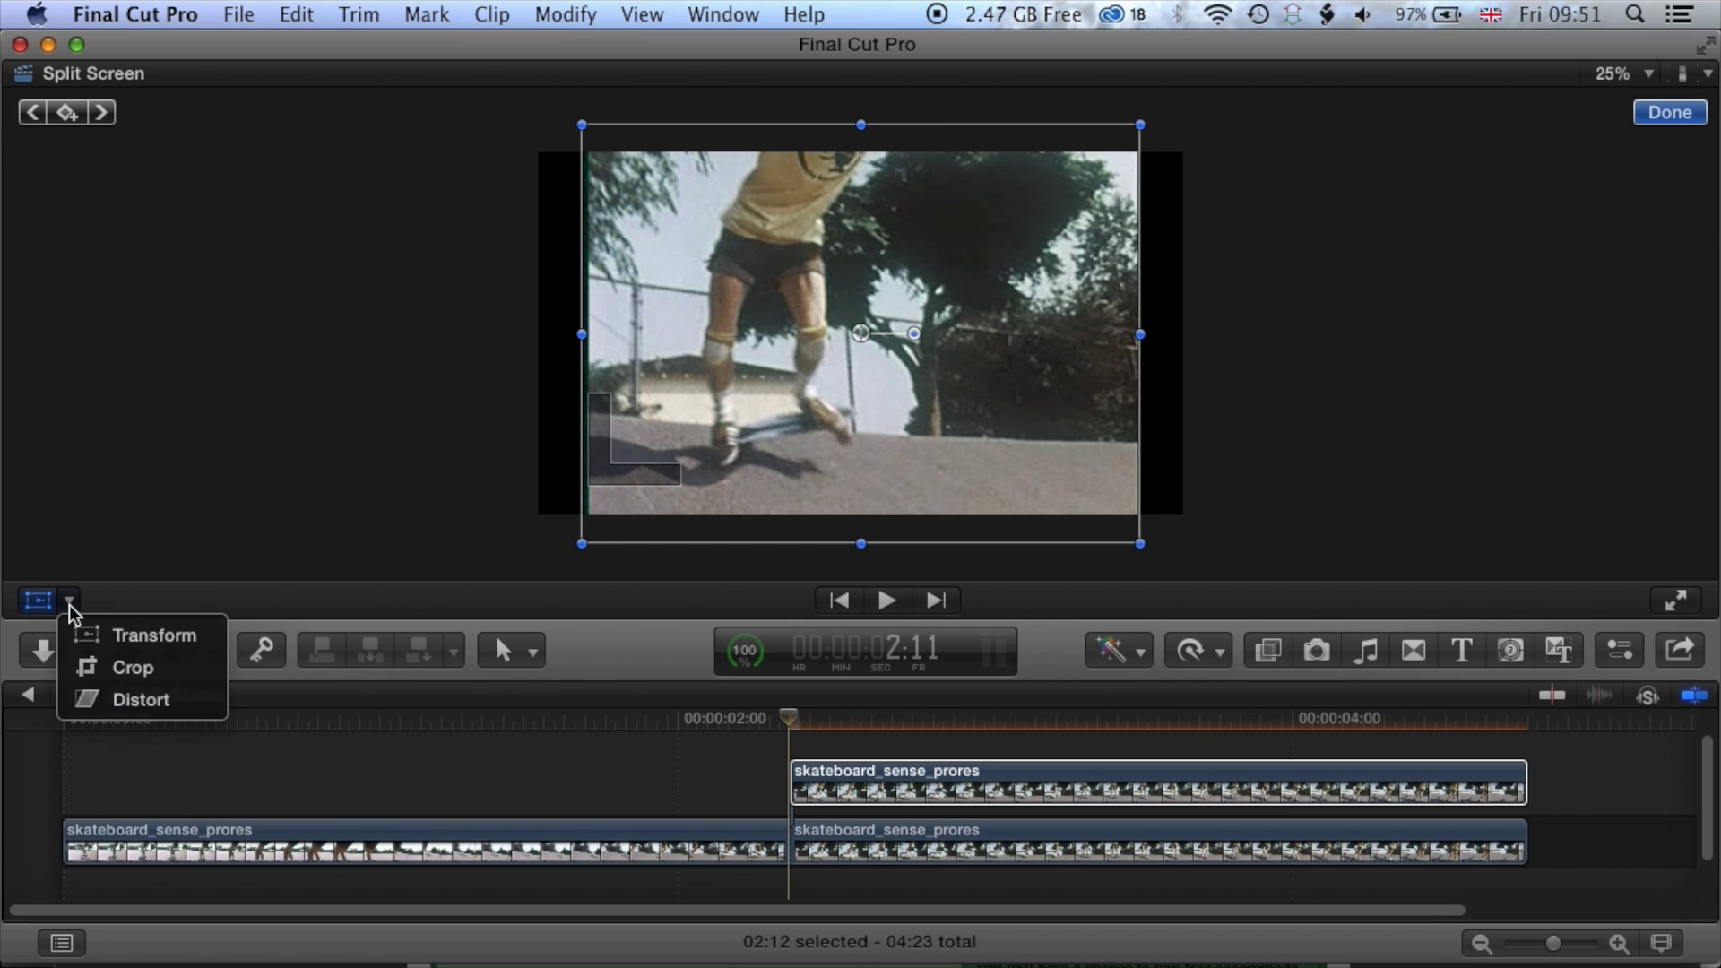
{"action": "left_click", "coordinate": [146, 669]}
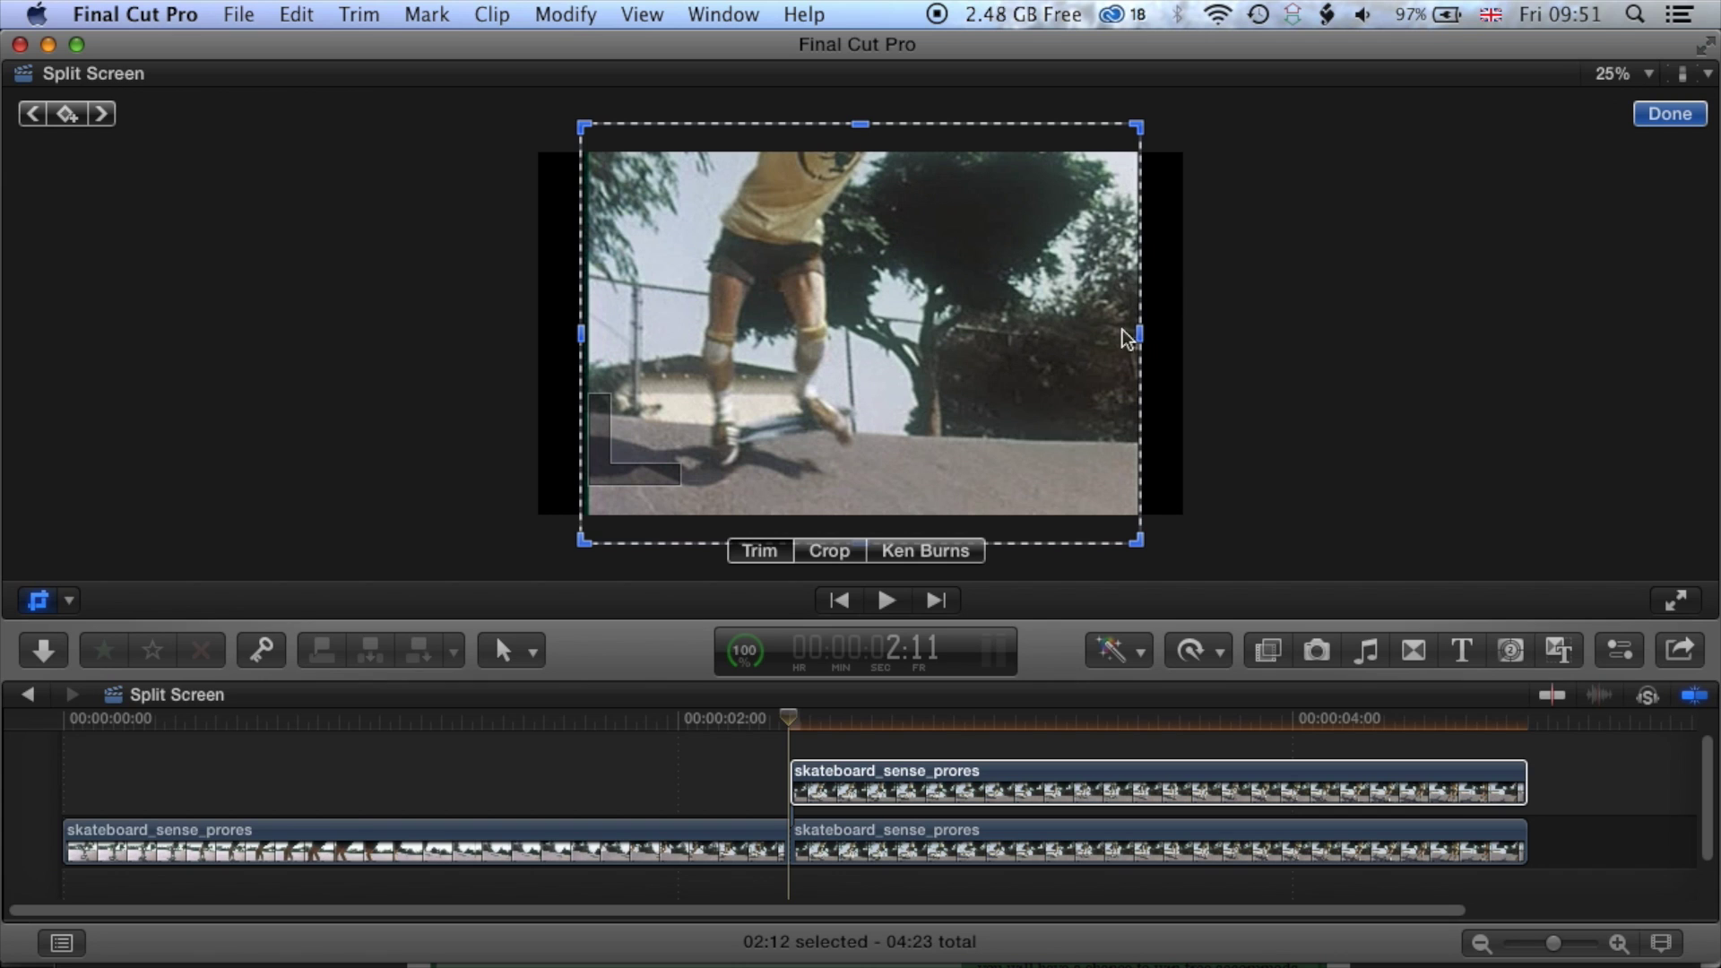
{"action": "left_click_drag", "start_coordinate": [1141, 338], "coordinate": [885, 347]}
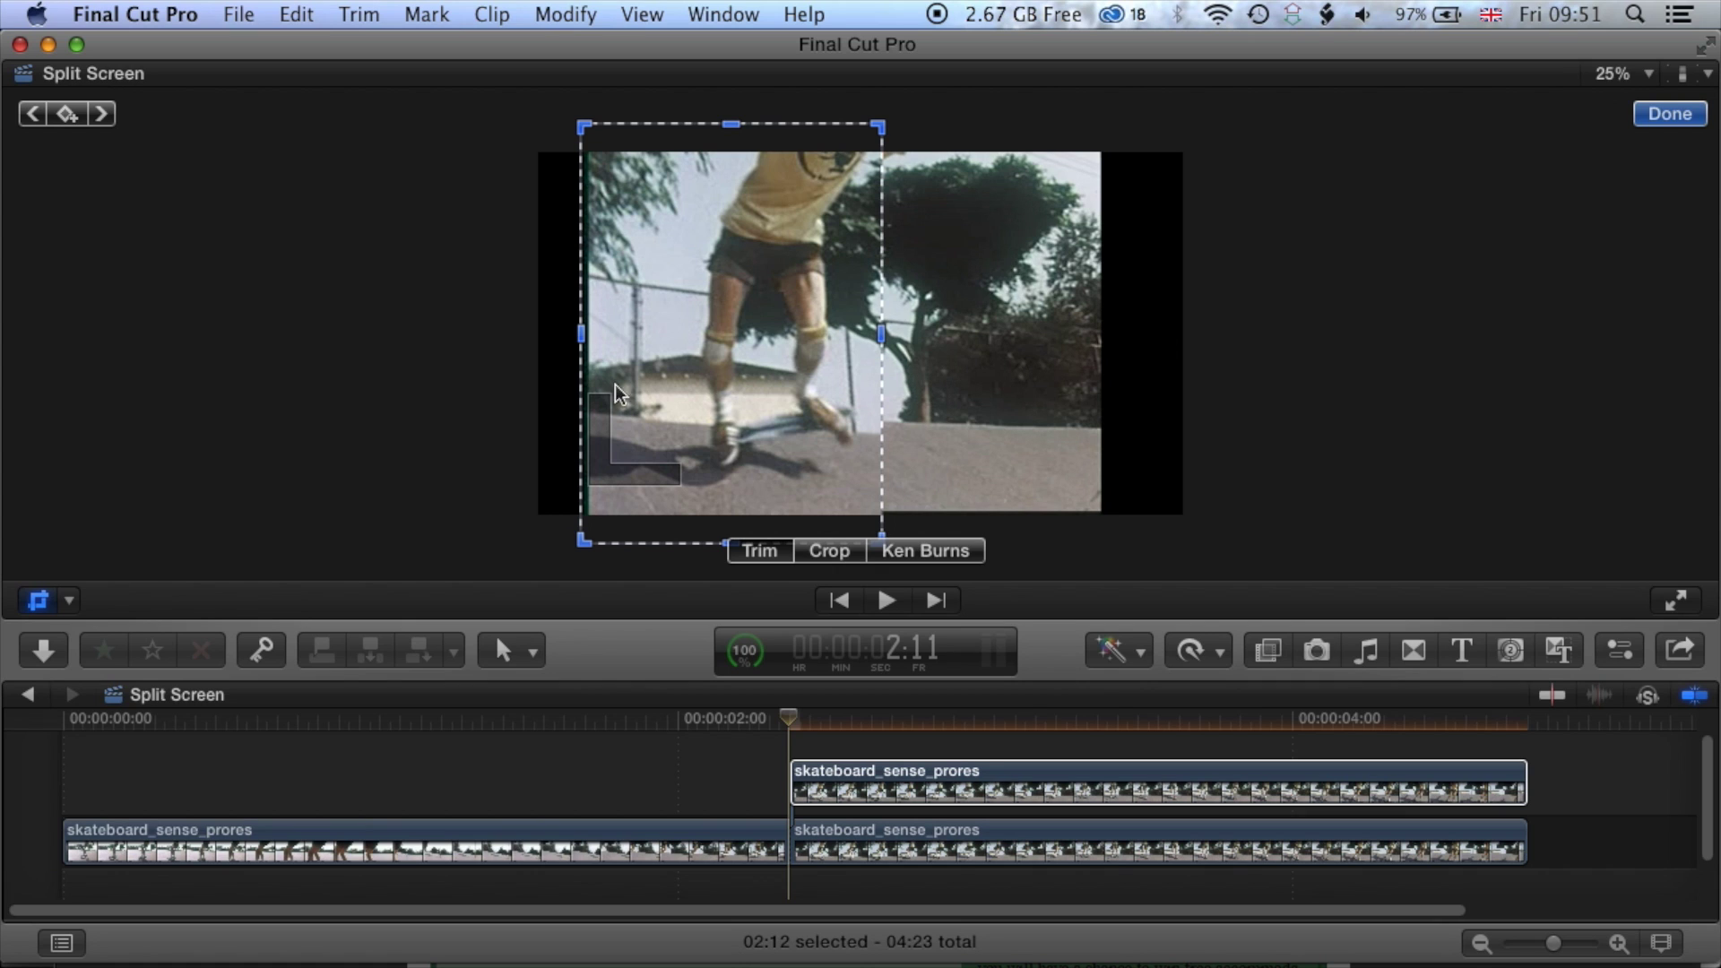
{"action": "left_click_drag", "start_coordinate": [579, 336], "coordinate": [598, 336]}
Step: Slide the cropped strip into the left half of the frame
{"action": "left_click", "coordinate": [69, 599]}
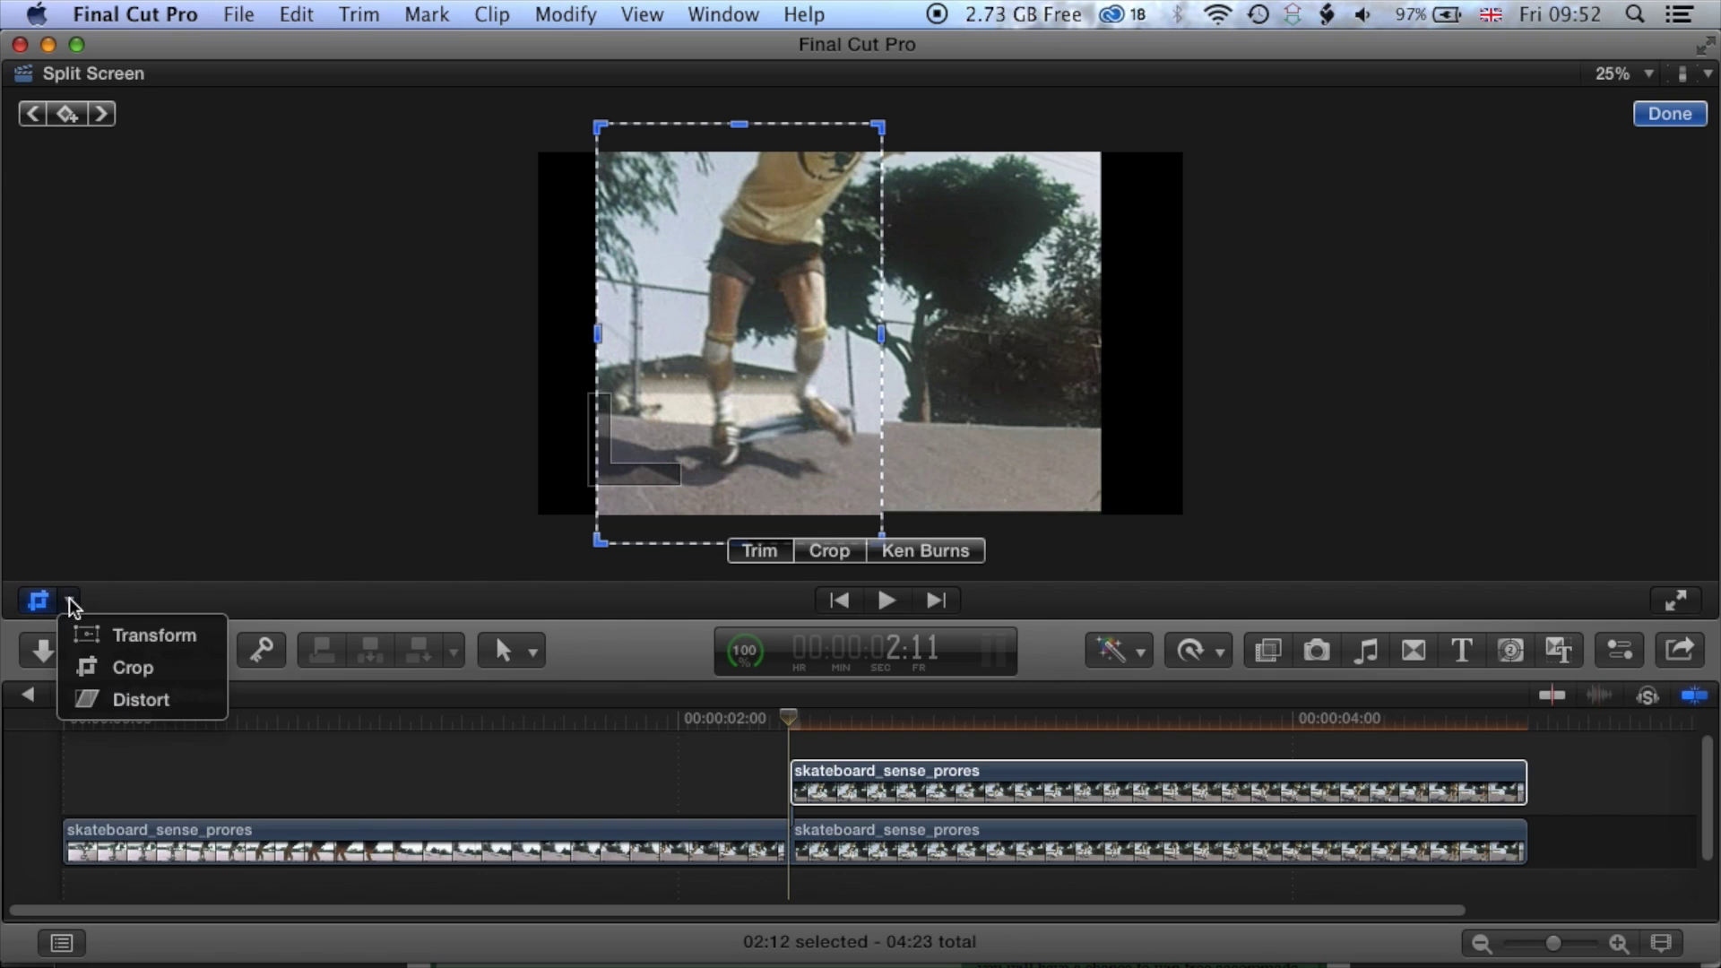
{"action": "left_click", "coordinate": [117, 636]}
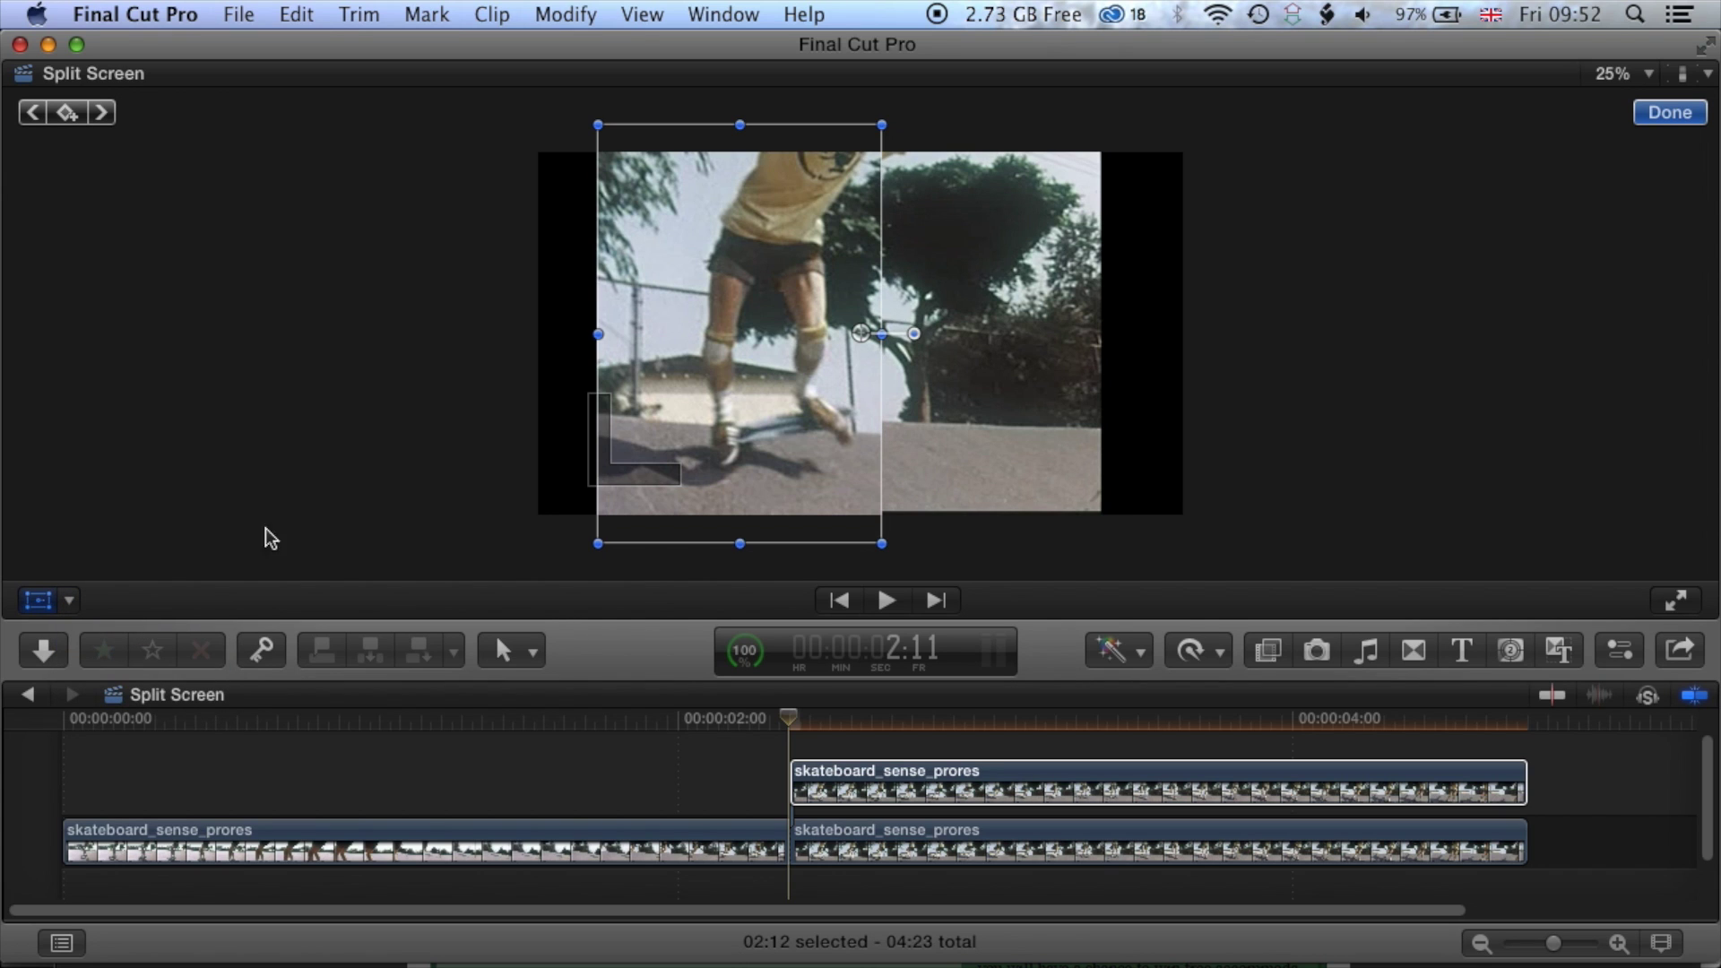
{"action": "left_click_drag", "start_coordinate": [768, 335], "coordinate": [684, 335]}
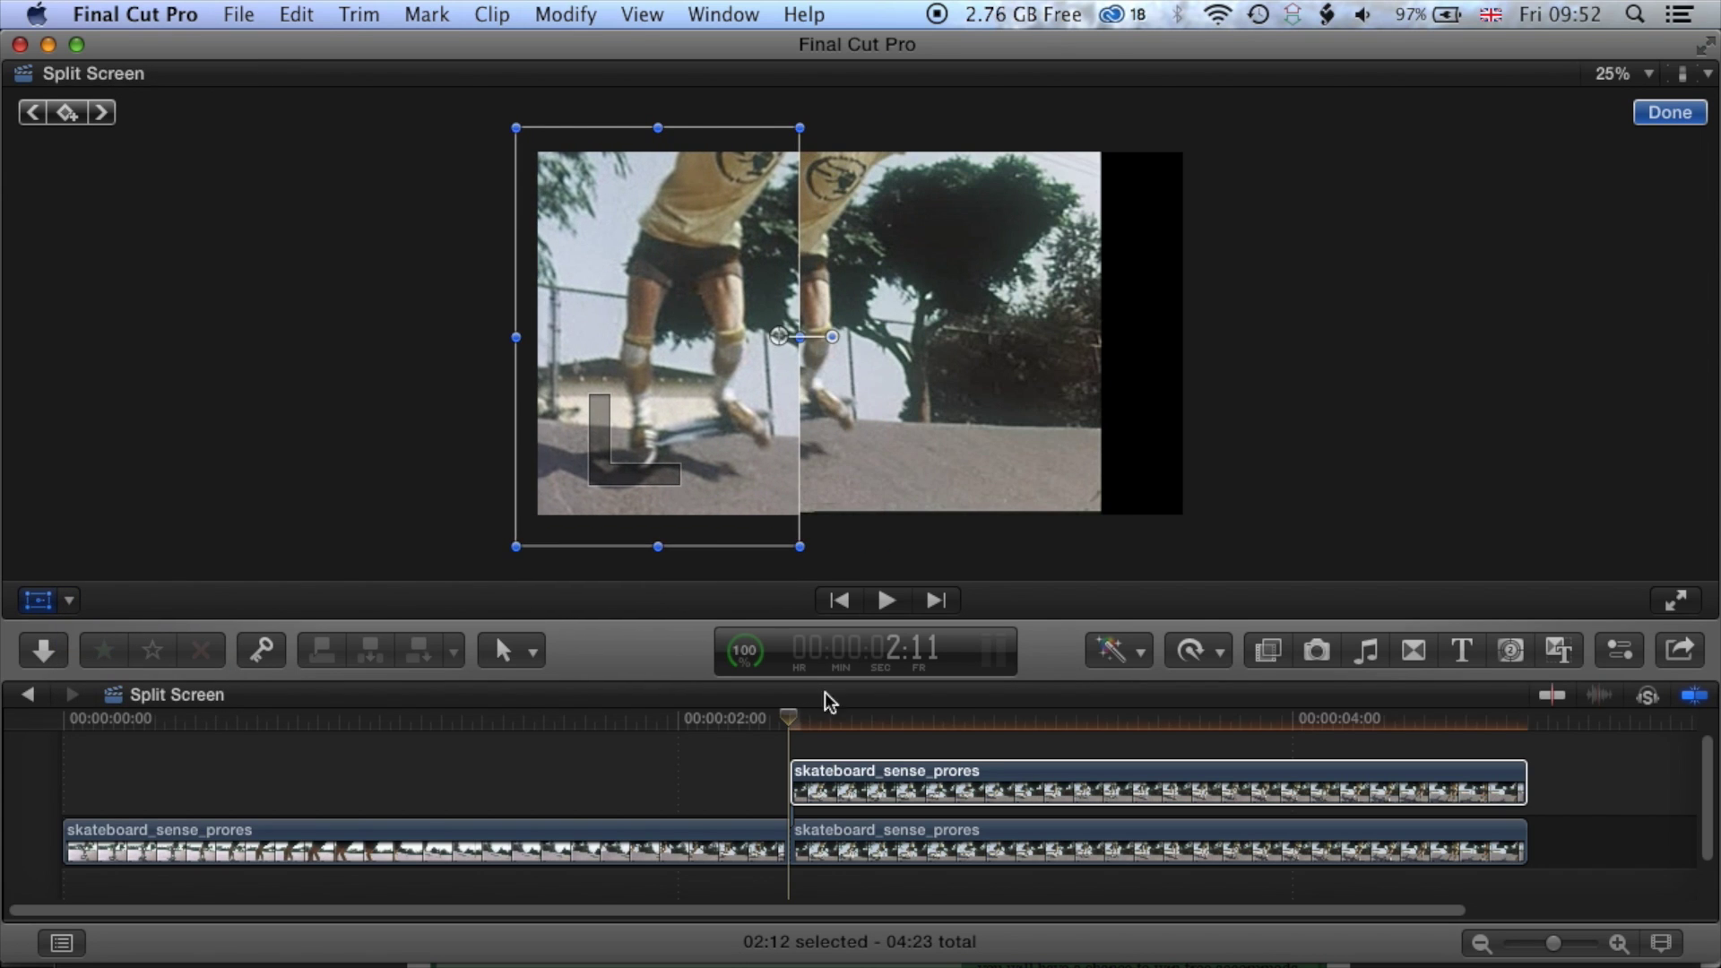
{"action": "mouse_move", "coordinate": [791, 717]}
{"action": "left_mouse_down"}
{"action": "mouse_move", "coordinate": [606, 723]}
{"action": "mouse_move", "coordinate": [1237, 729]}
{"action": "mouse_move", "coordinate": [584, 744]}
{"action": "mouse_move", "coordinate": [1333, 741]}
{"action": "mouse_move", "coordinate": [622, 753]}
{"action": "mouse_move", "coordinate": [794, 746]}
{"action": "left_mouse_up"}
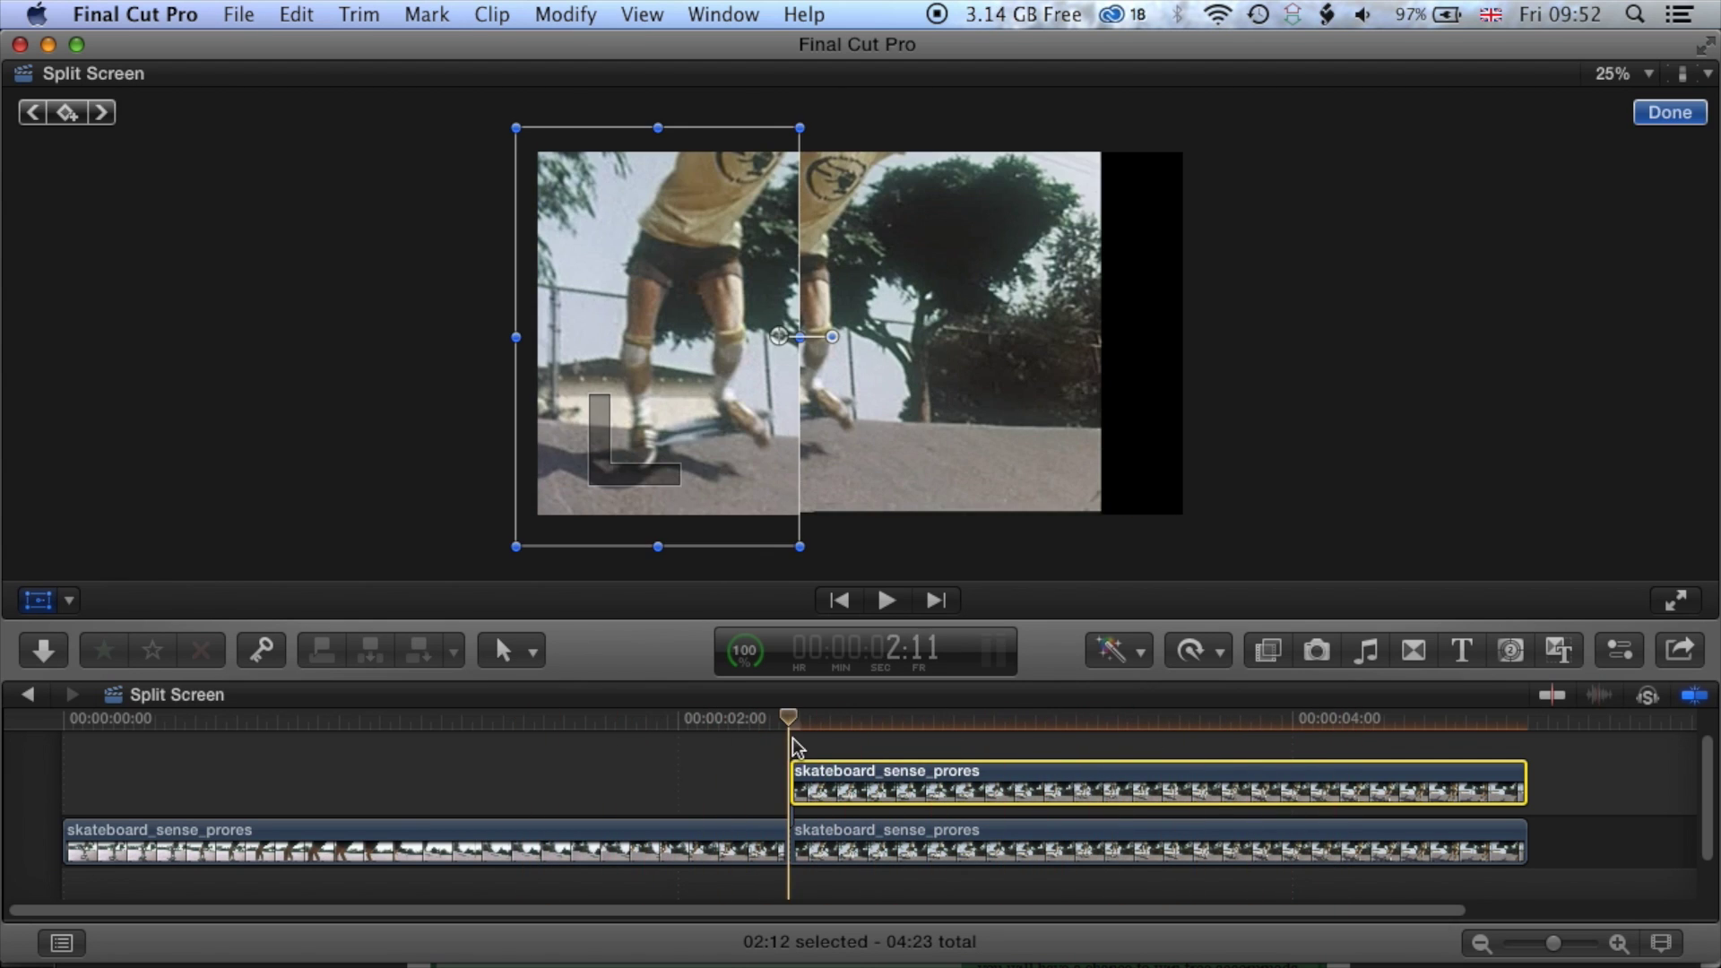
{"action": "left_click", "coordinate": [815, 832]}
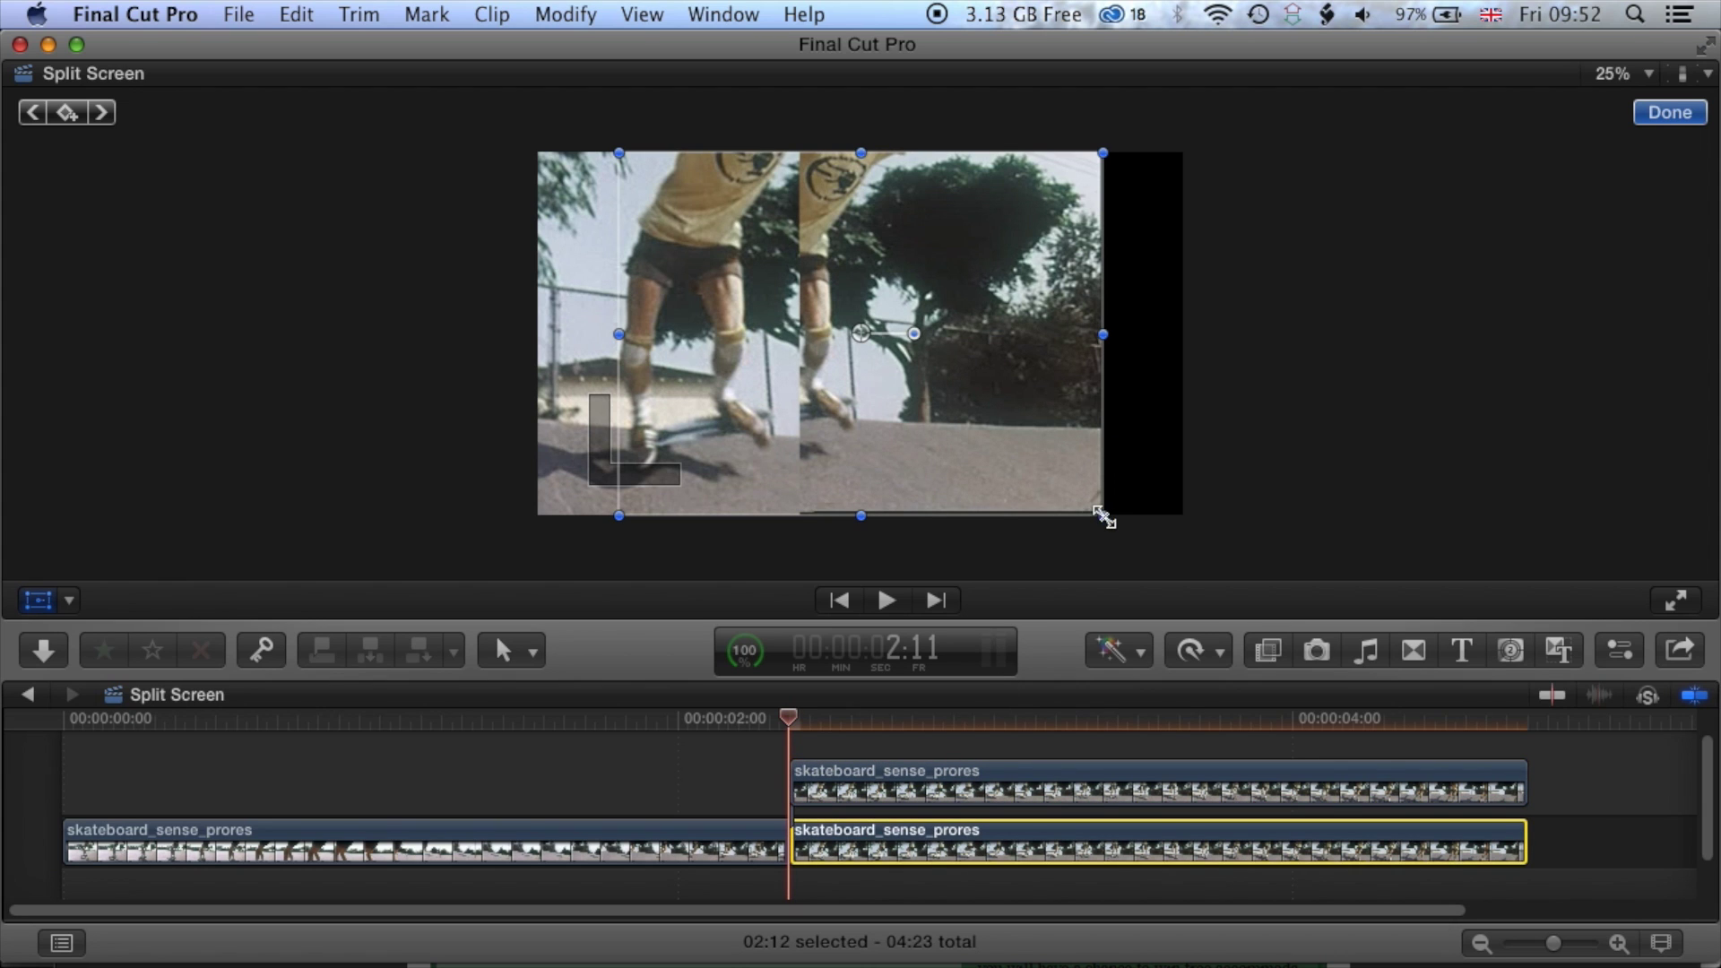
Step: Scale the lower clip down and fit it into the top-right quarter of the frame
{"action": "left_click_drag", "start_coordinate": [1104, 518], "coordinate": [1106, 373]}
{"action": "left_click_drag", "start_coordinate": [997, 314], "coordinate": [1076, 333]}
{"action": "left_click_drag", "start_coordinate": [1232, 400], "coordinate": [1192, 369]}
{"action": "left_click_drag", "start_coordinate": [1056, 318], "coordinate": [1035, 305]}
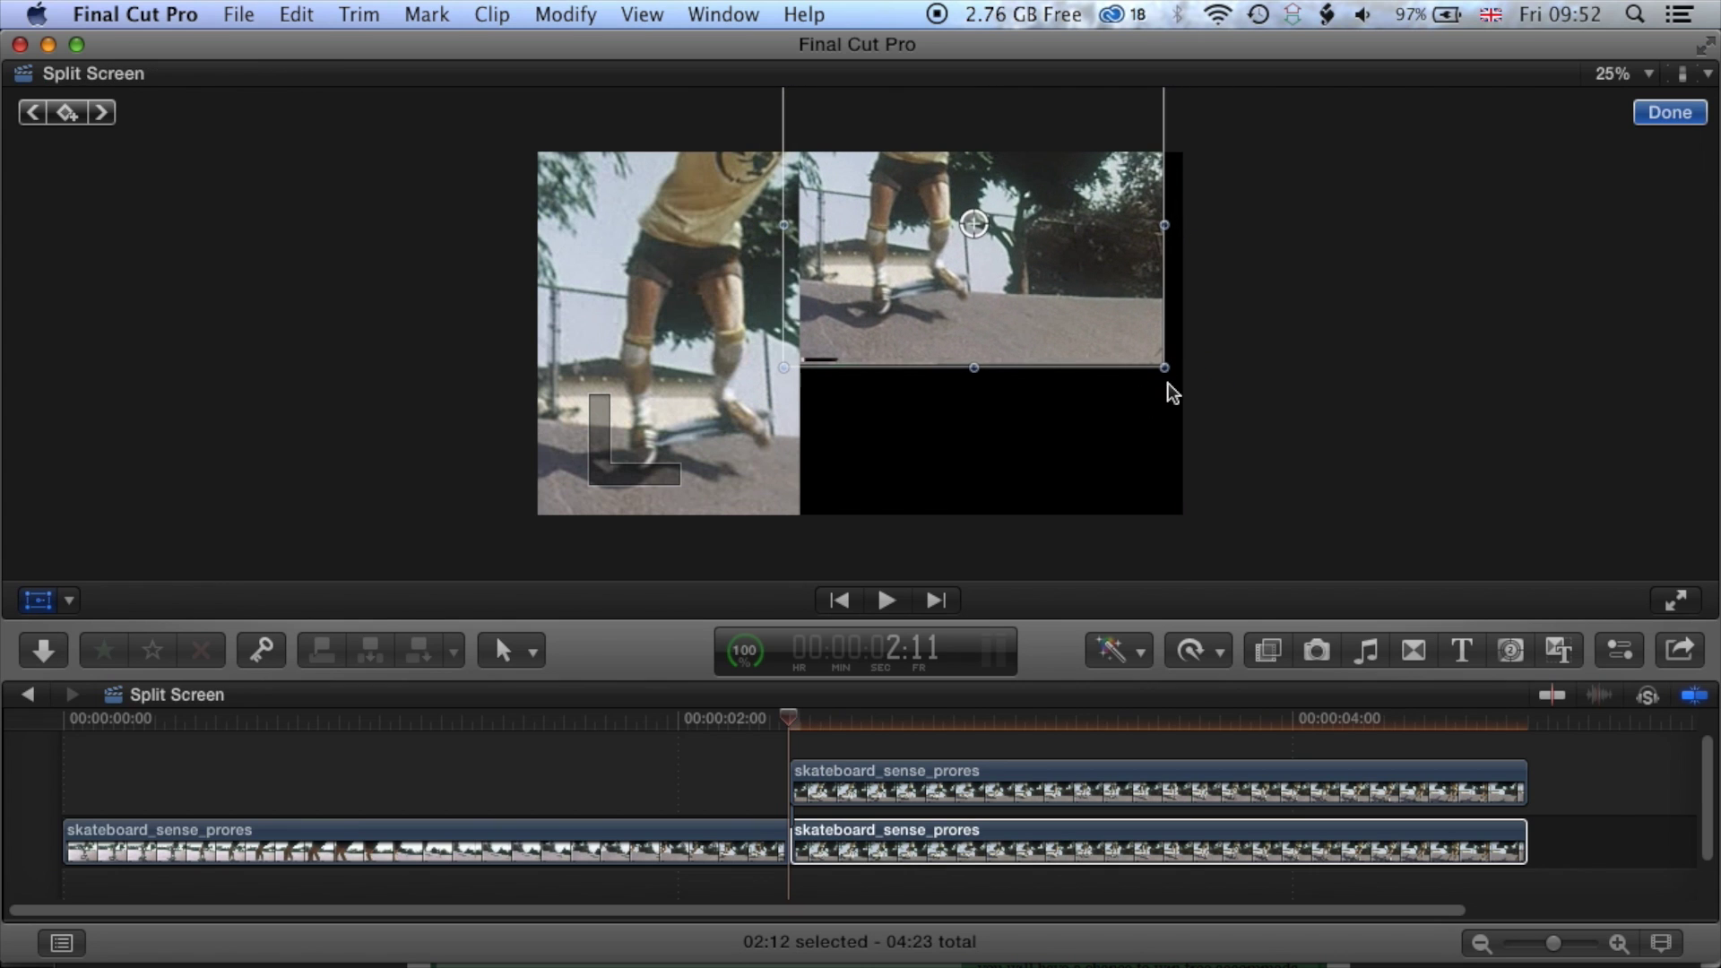
{"action": "mouse_move", "coordinate": [1165, 369]}
{"action": "left_mouse_down"}
{"action": "mouse_move", "coordinate": [1126, 338]}
{"action": "mouse_move", "coordinate": [1143, 351]}
{"action": "left_mouse_up"}
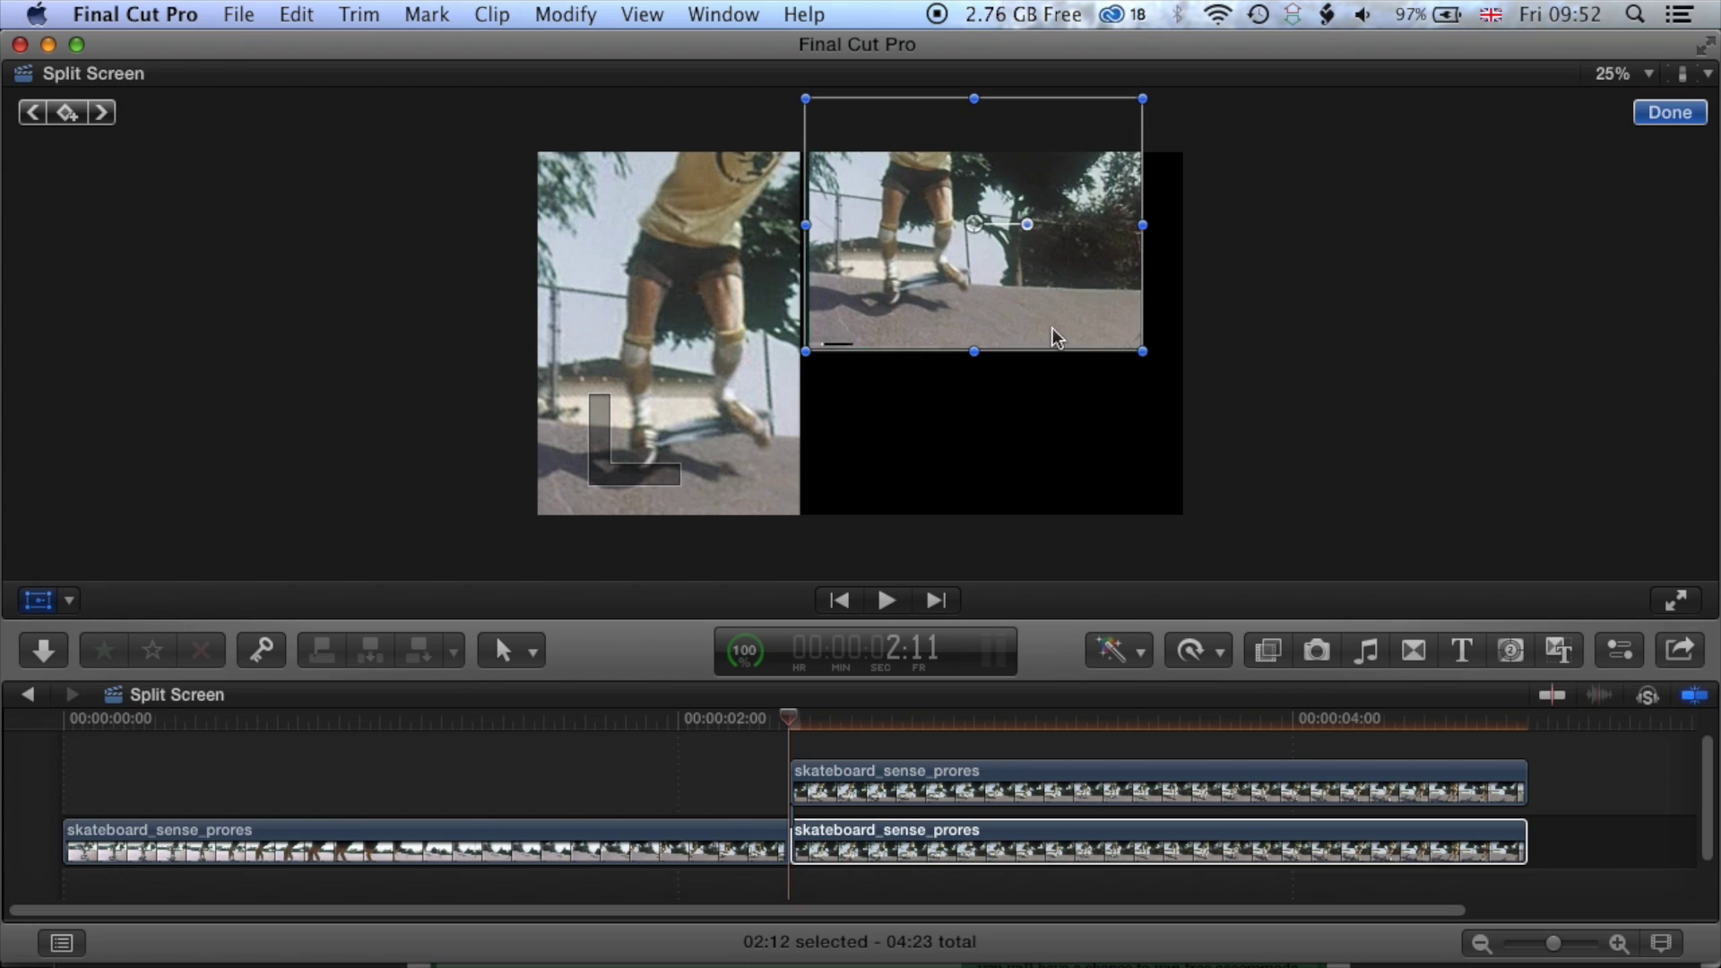
{"action": "left_click_drag", "start_coordinate": [1063, 308], "coordinate": [1045, 299]}
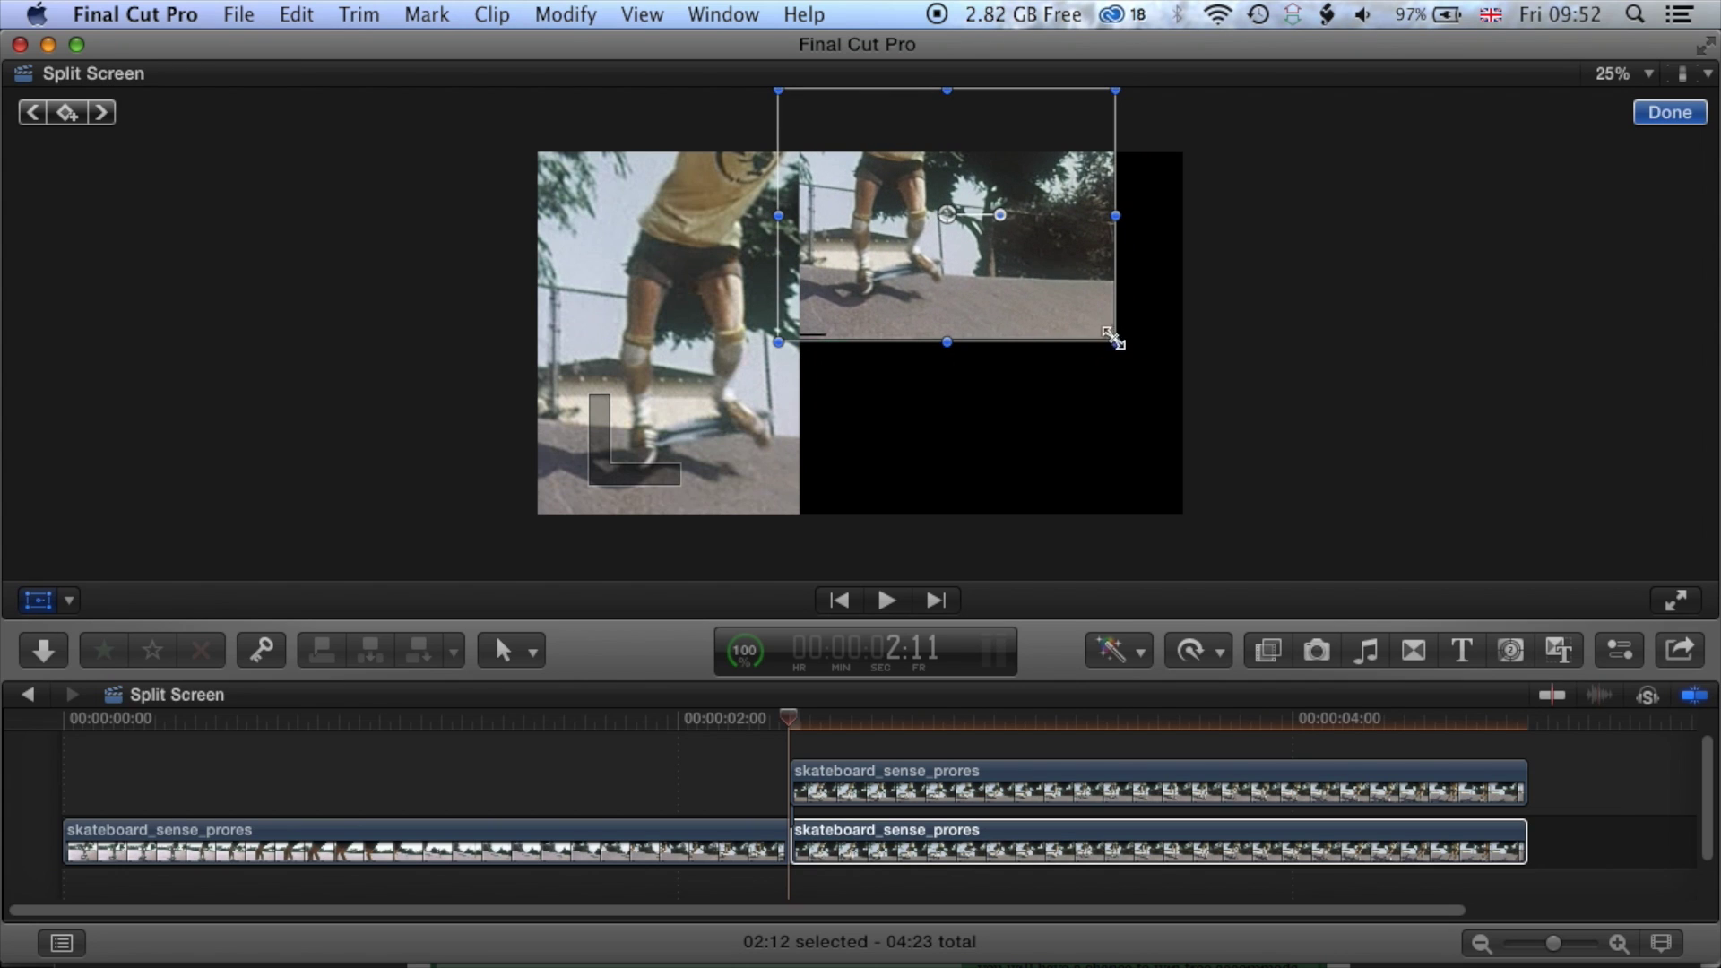
Step: Crop 25 px off the lower clip's bottom and trim its right edge
{"action": "left_click", "coordinate": [69, 599]}
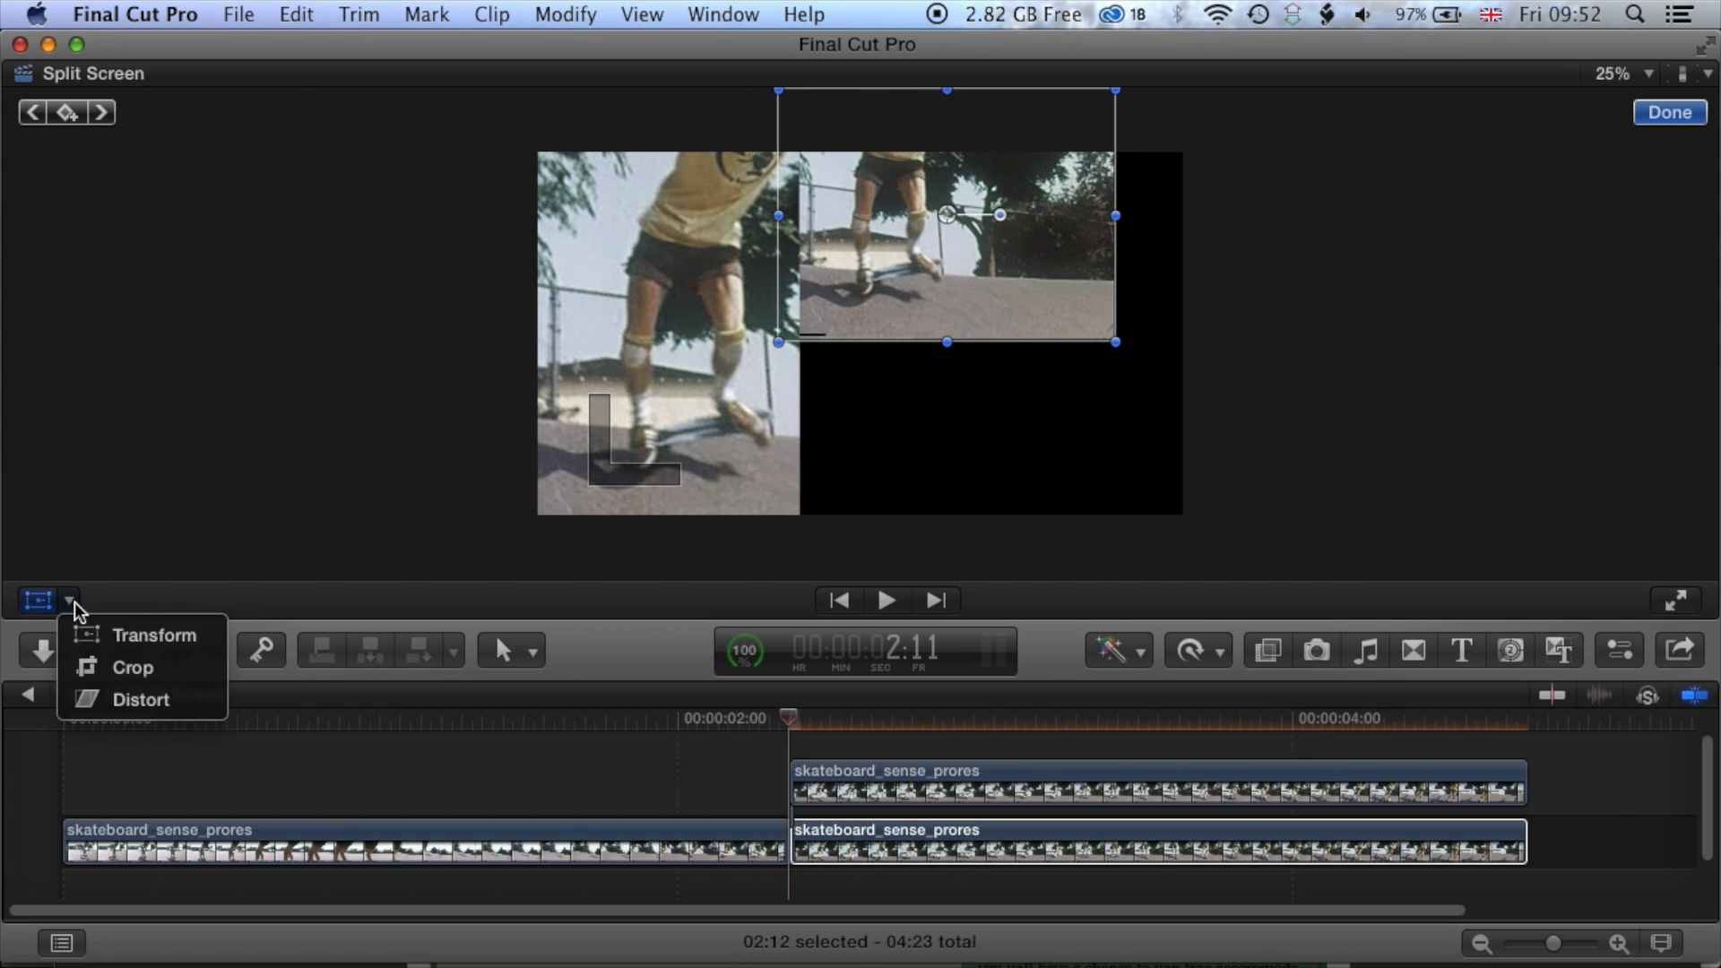
{"action": "left_click", "coordinate": [111, 670]}
{"action": "left_click_drag", "start_coordinate": [949, 349], "coordinate": [948, 332]}
{"action": "left_click_drag", "start_coordinate": [1116, 215], "coordinate": [1065, 208]}
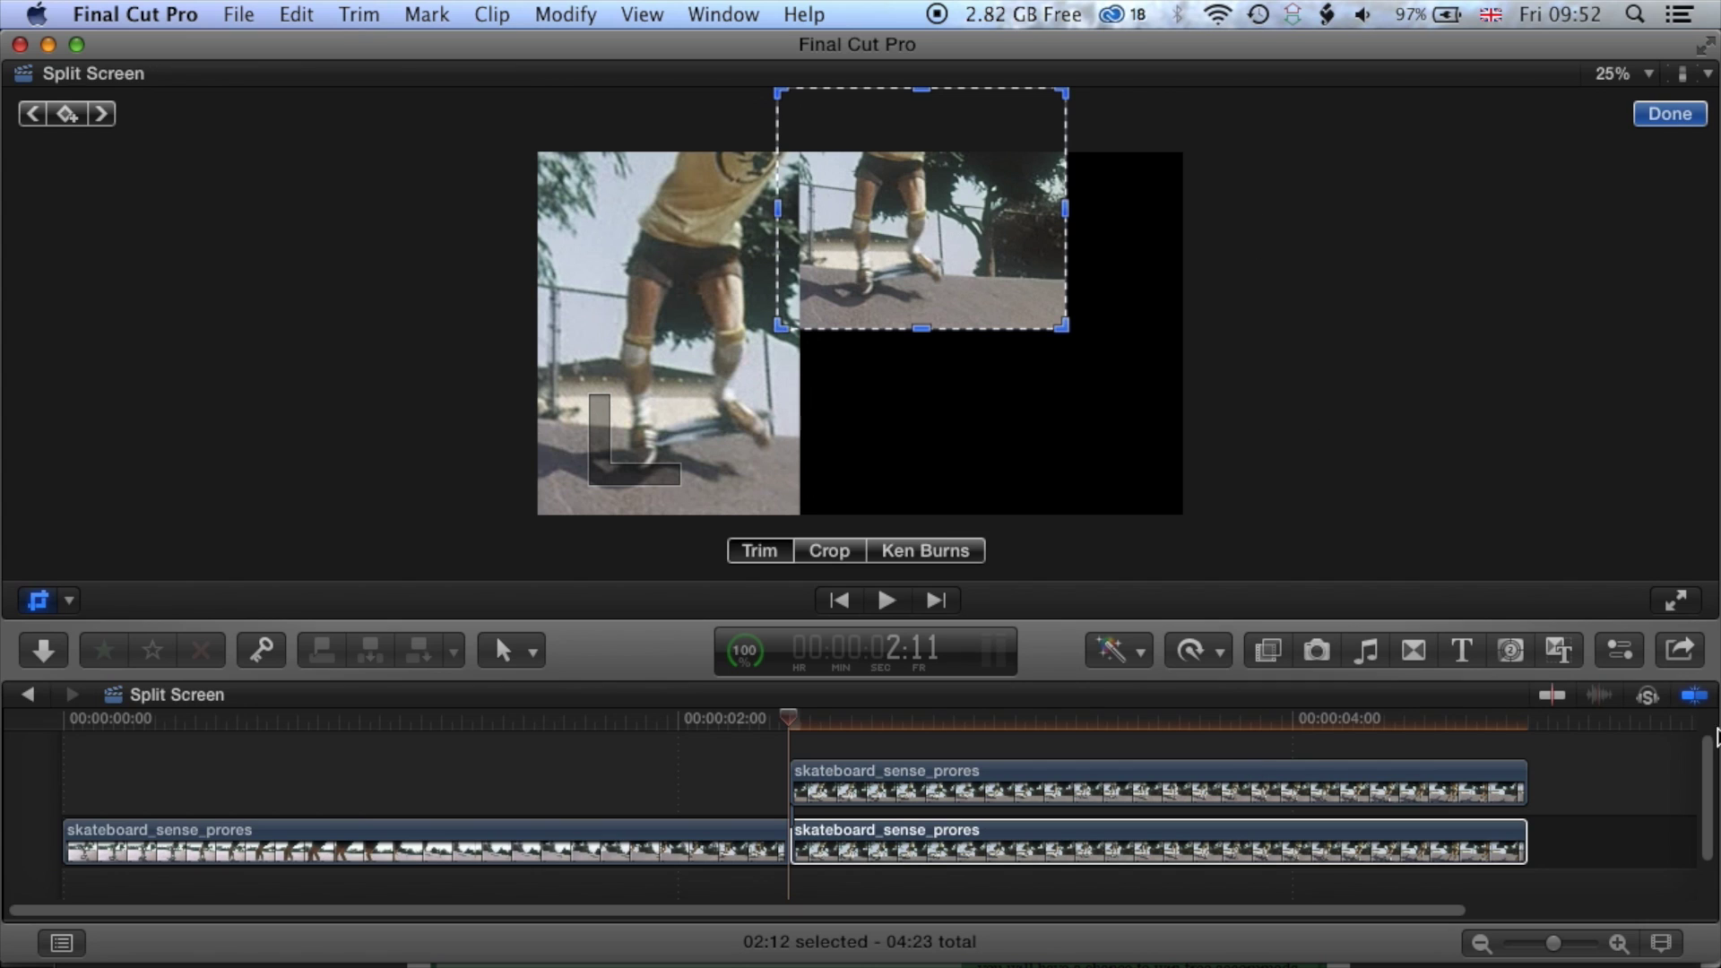
Step: Show timeline clips as name-only bars and make the timeline area taller
{"action": "left_click", "coordinate": [1660, 945]}
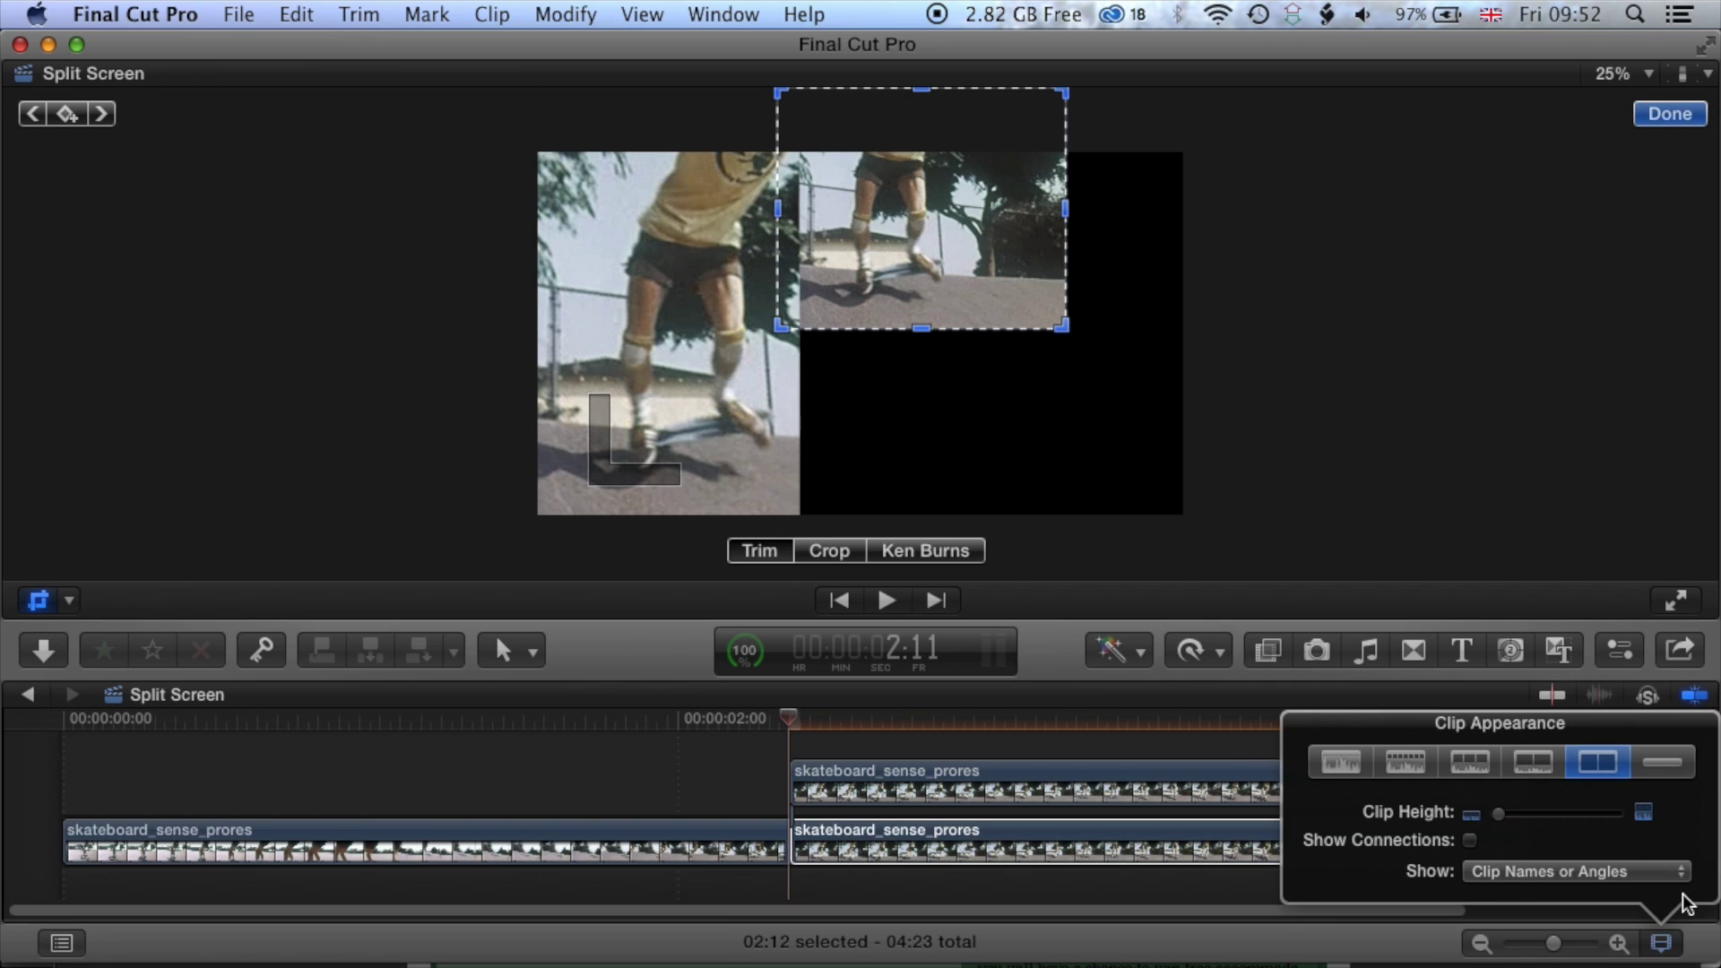
{"action": "left_click", "coordinate": [1664, 764]}
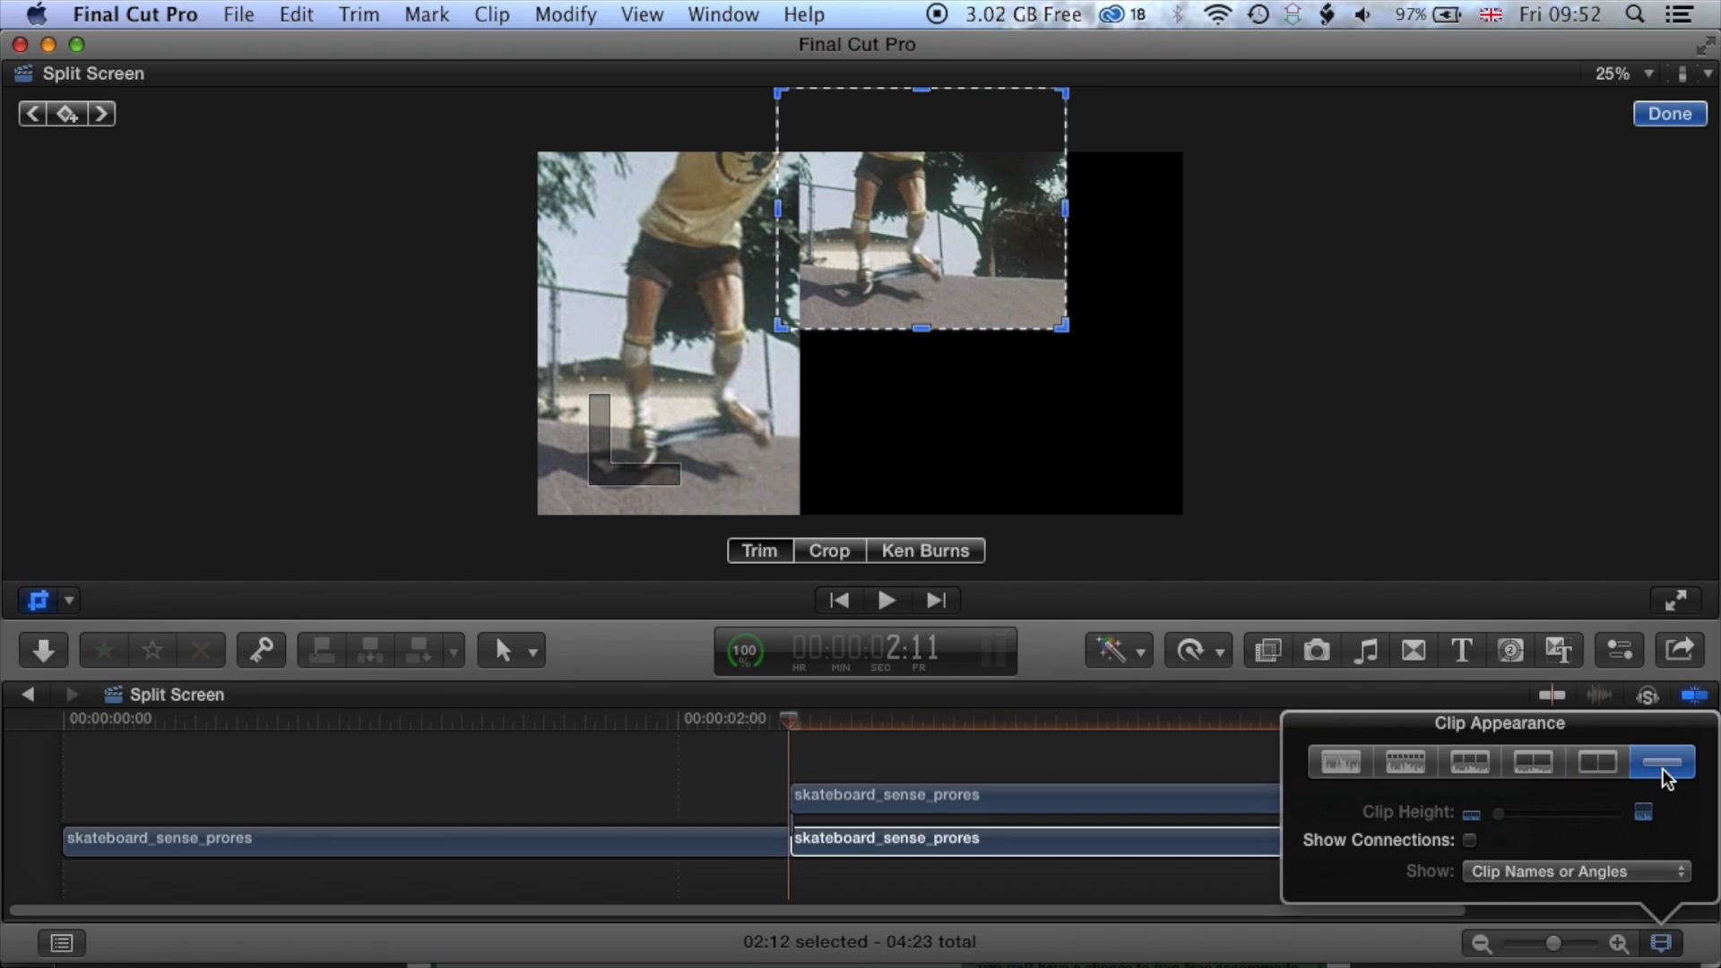
{"action": "left_click", "coordinate": [1187, 734]}
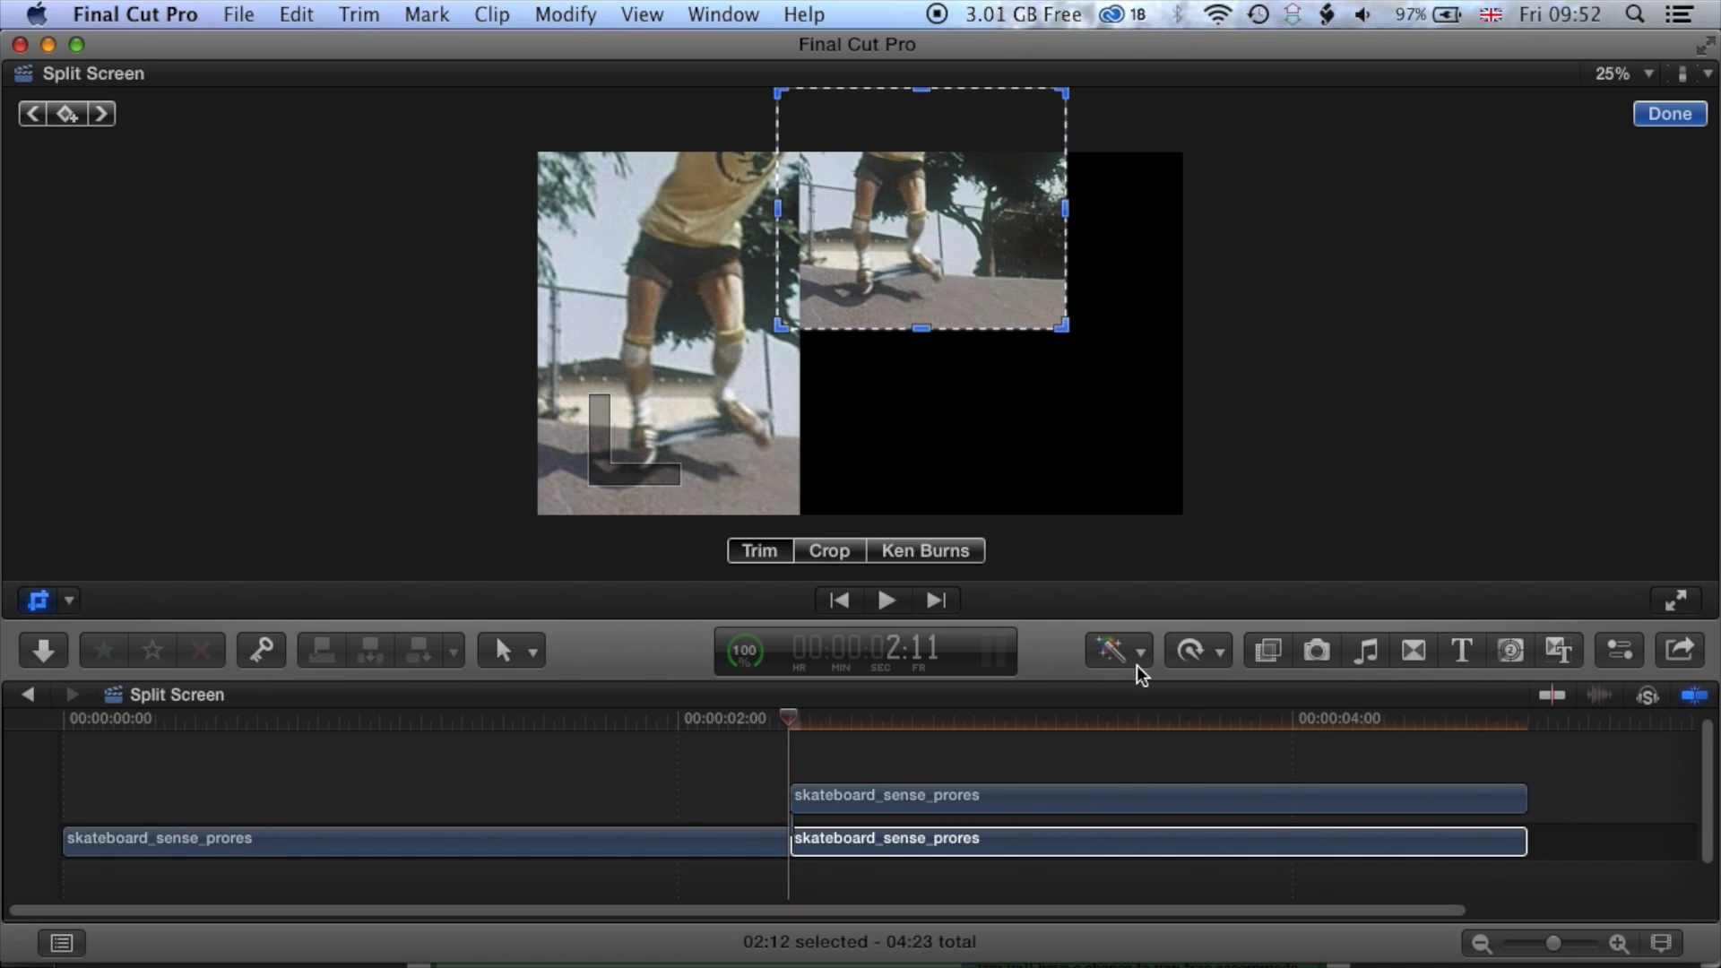
{"action": "left_click_drag", "start_coordinate": [1140, 620], "coordinate": [1138, 559]}
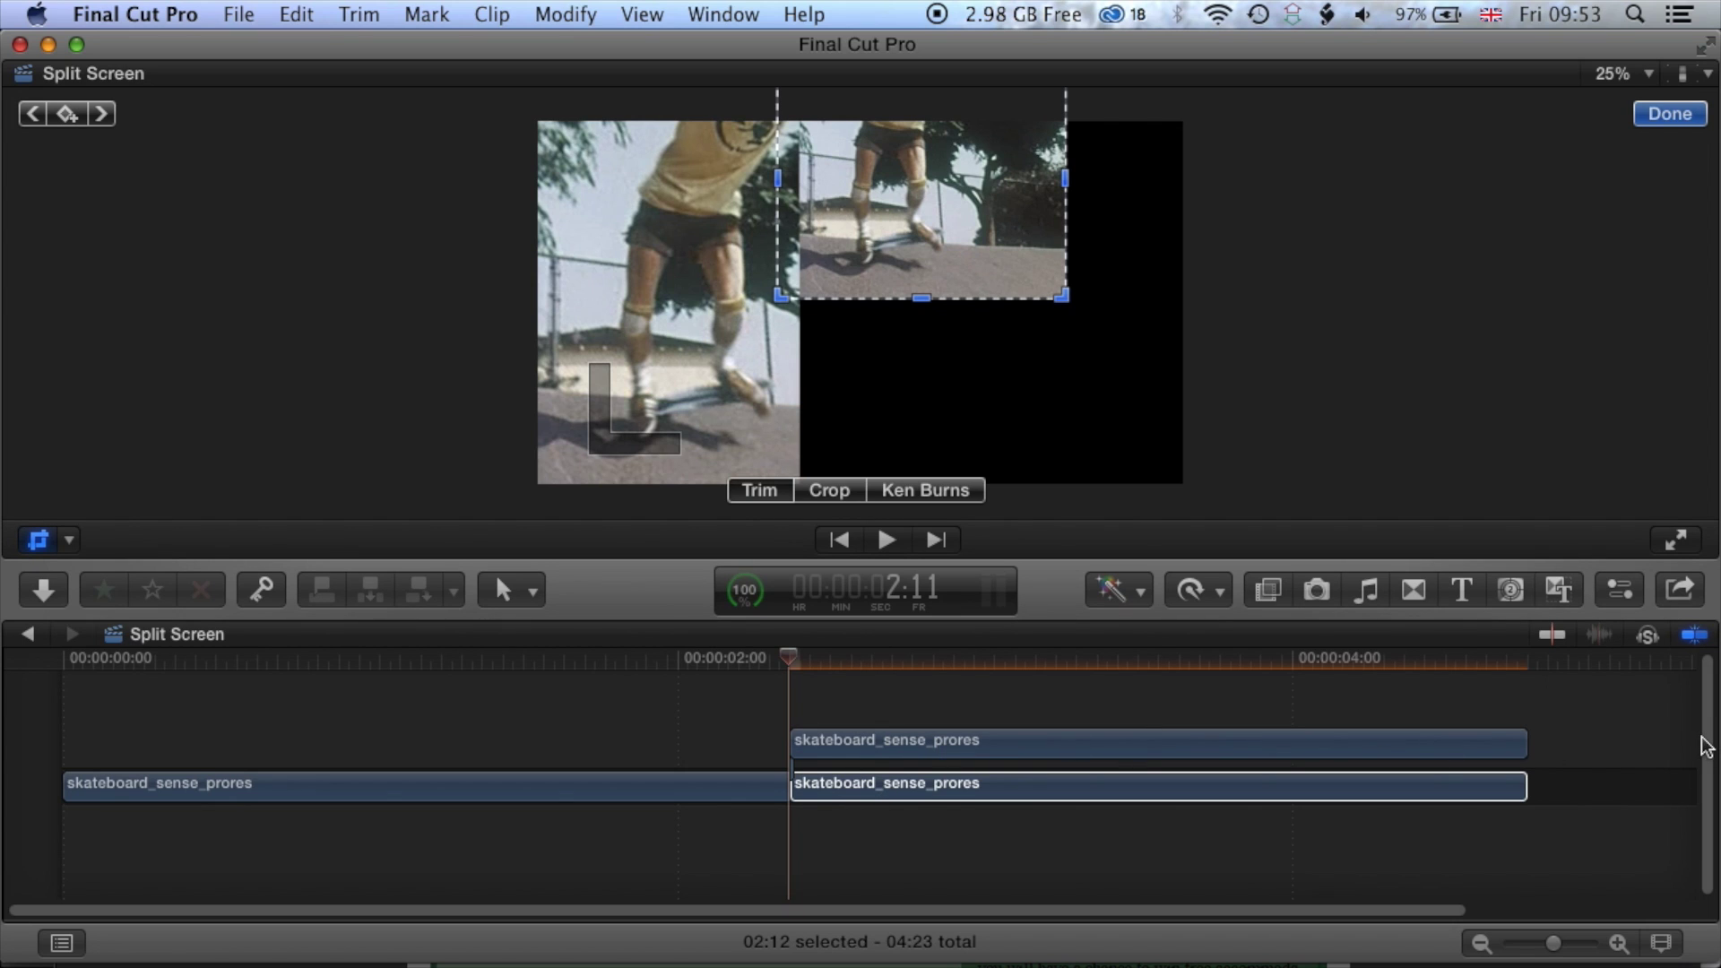
Step: Select the upper connected clip, review the layers, and duplicate it as a new top layer
{"action": "left_click", "coordinate": [928, 755]}
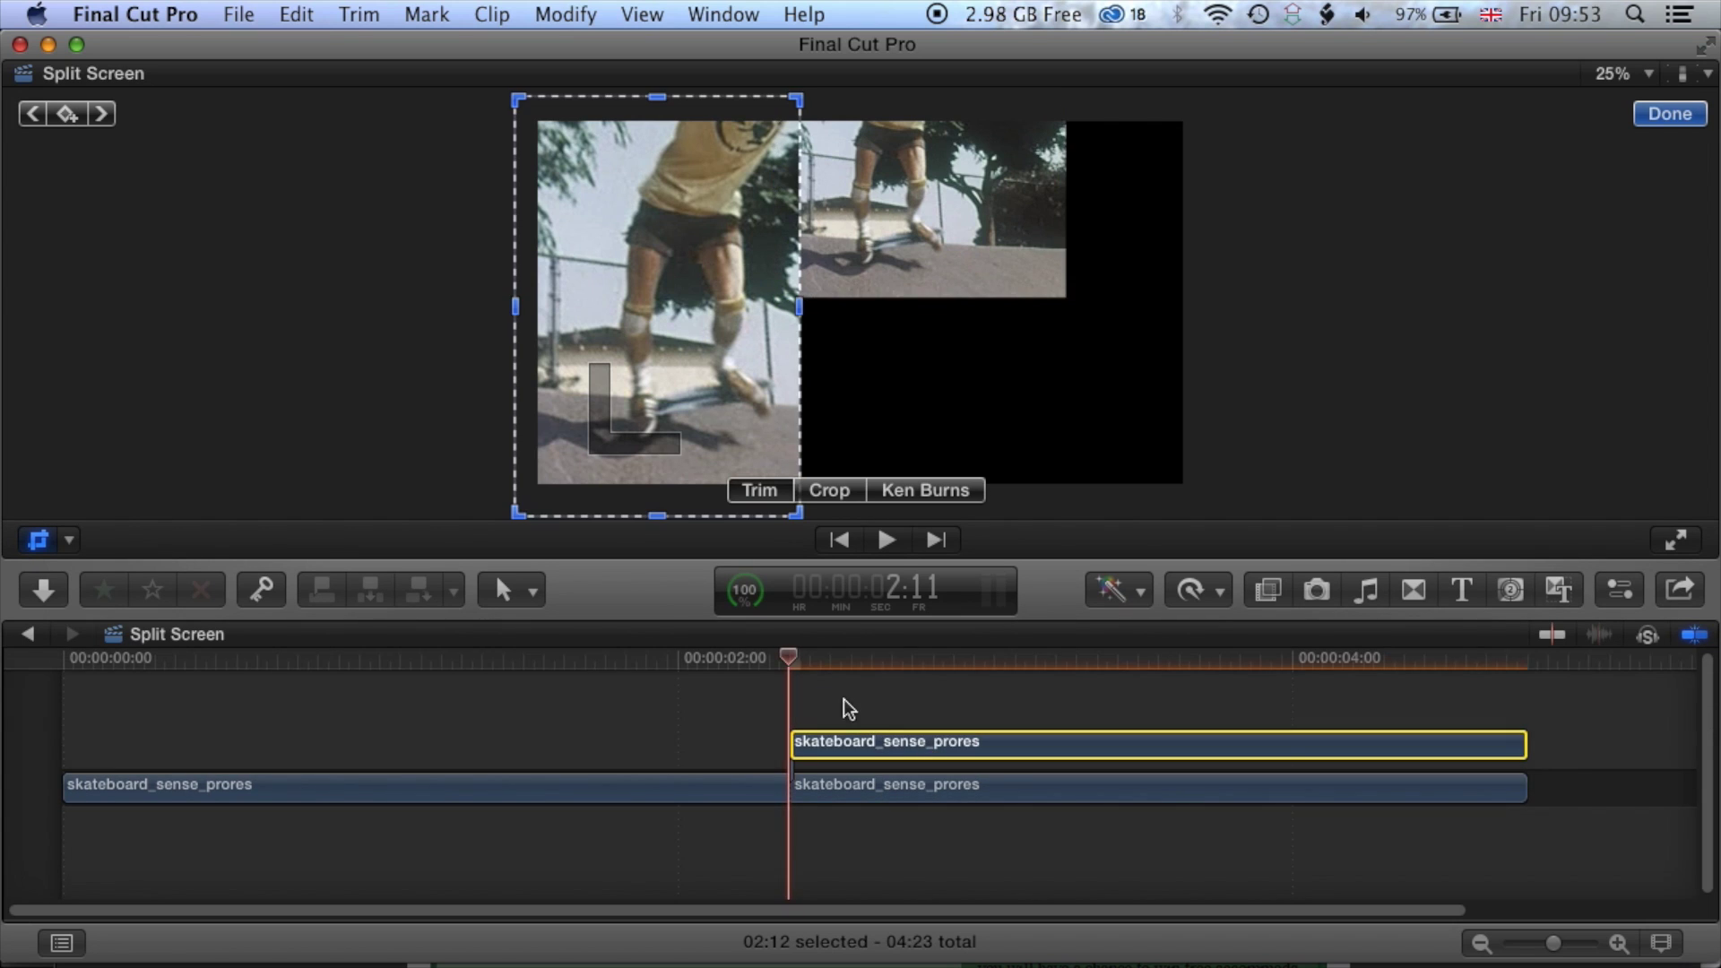
{"action": "mouse_move", "coordinate": [791, 659]}
{"action": "left_mouse_down"}
{"action": "mouse_move", "coordinate": [589, 669]}
{"action": "mouse_move", "coordinate": [1398, 673]}
{"action": "mouse_move", "coordinate": [717, 675]}
{"action": "mouse_move", "coordinate": [788, 683]}
{"action": "left_mouse_up"}
{"action": "left_click_drag", "start_coordinate": [853, 747], "coordinate": [853, 701]}
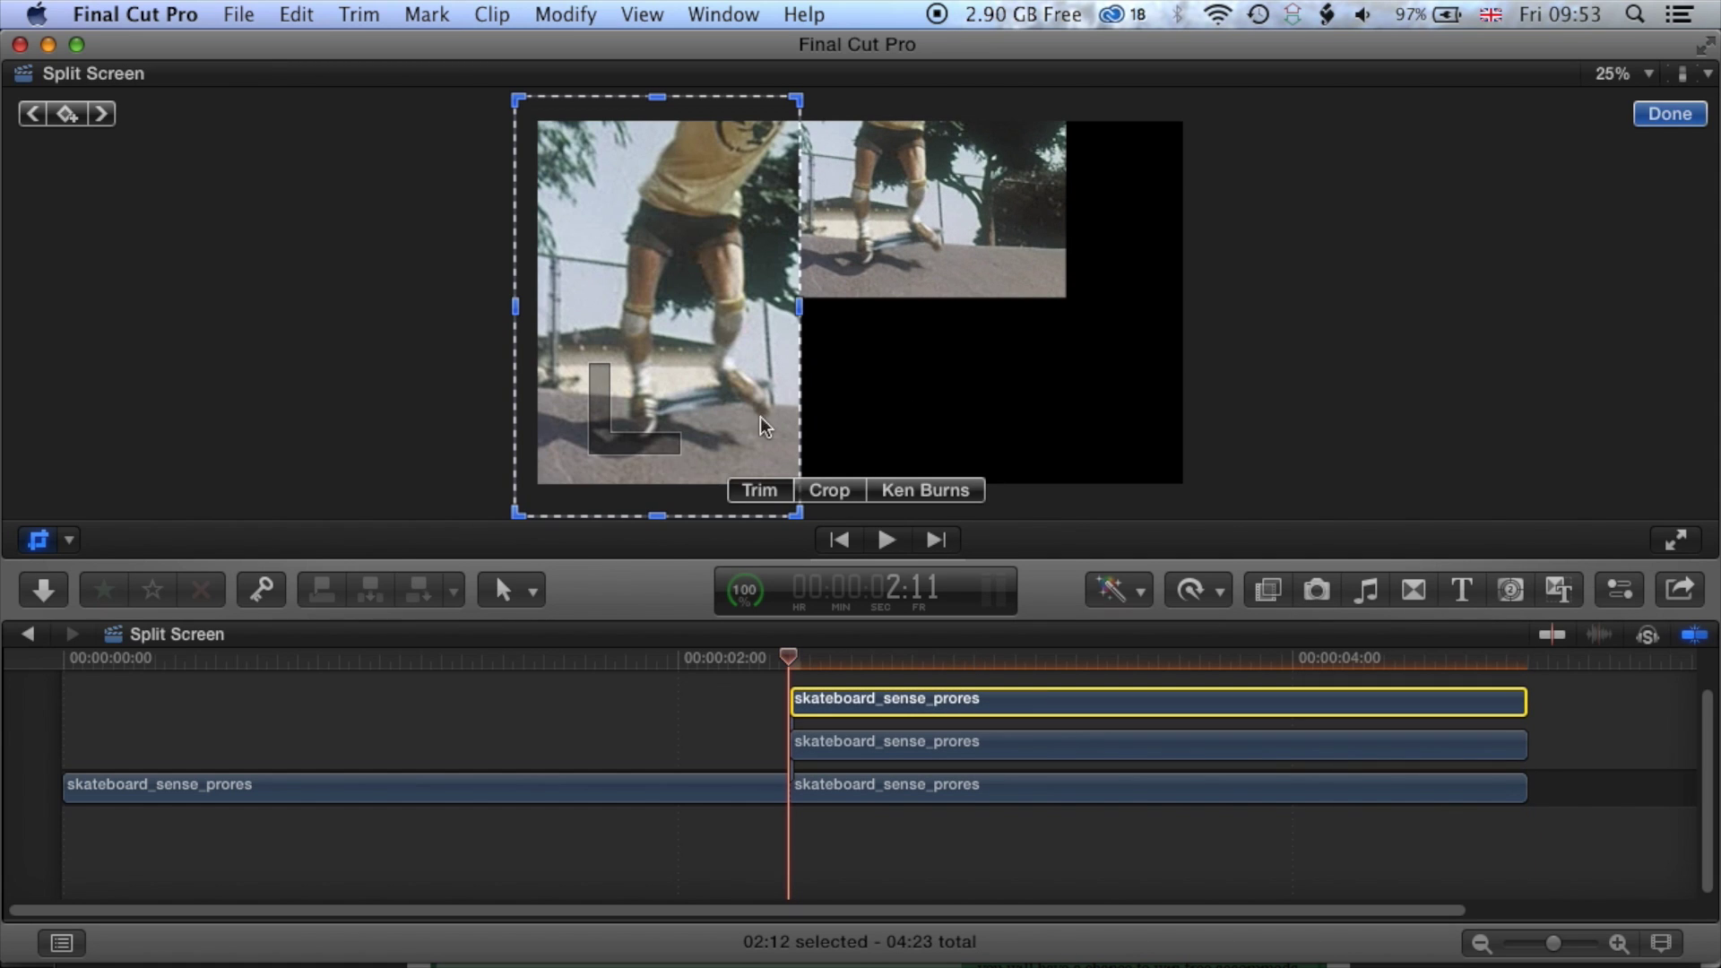
Step: Move the new top copy to the right side of the frame
{"action": "left_click", "coordinate": [68, 539]}
{"action": "left_click", "coordinate": [95, 576]}
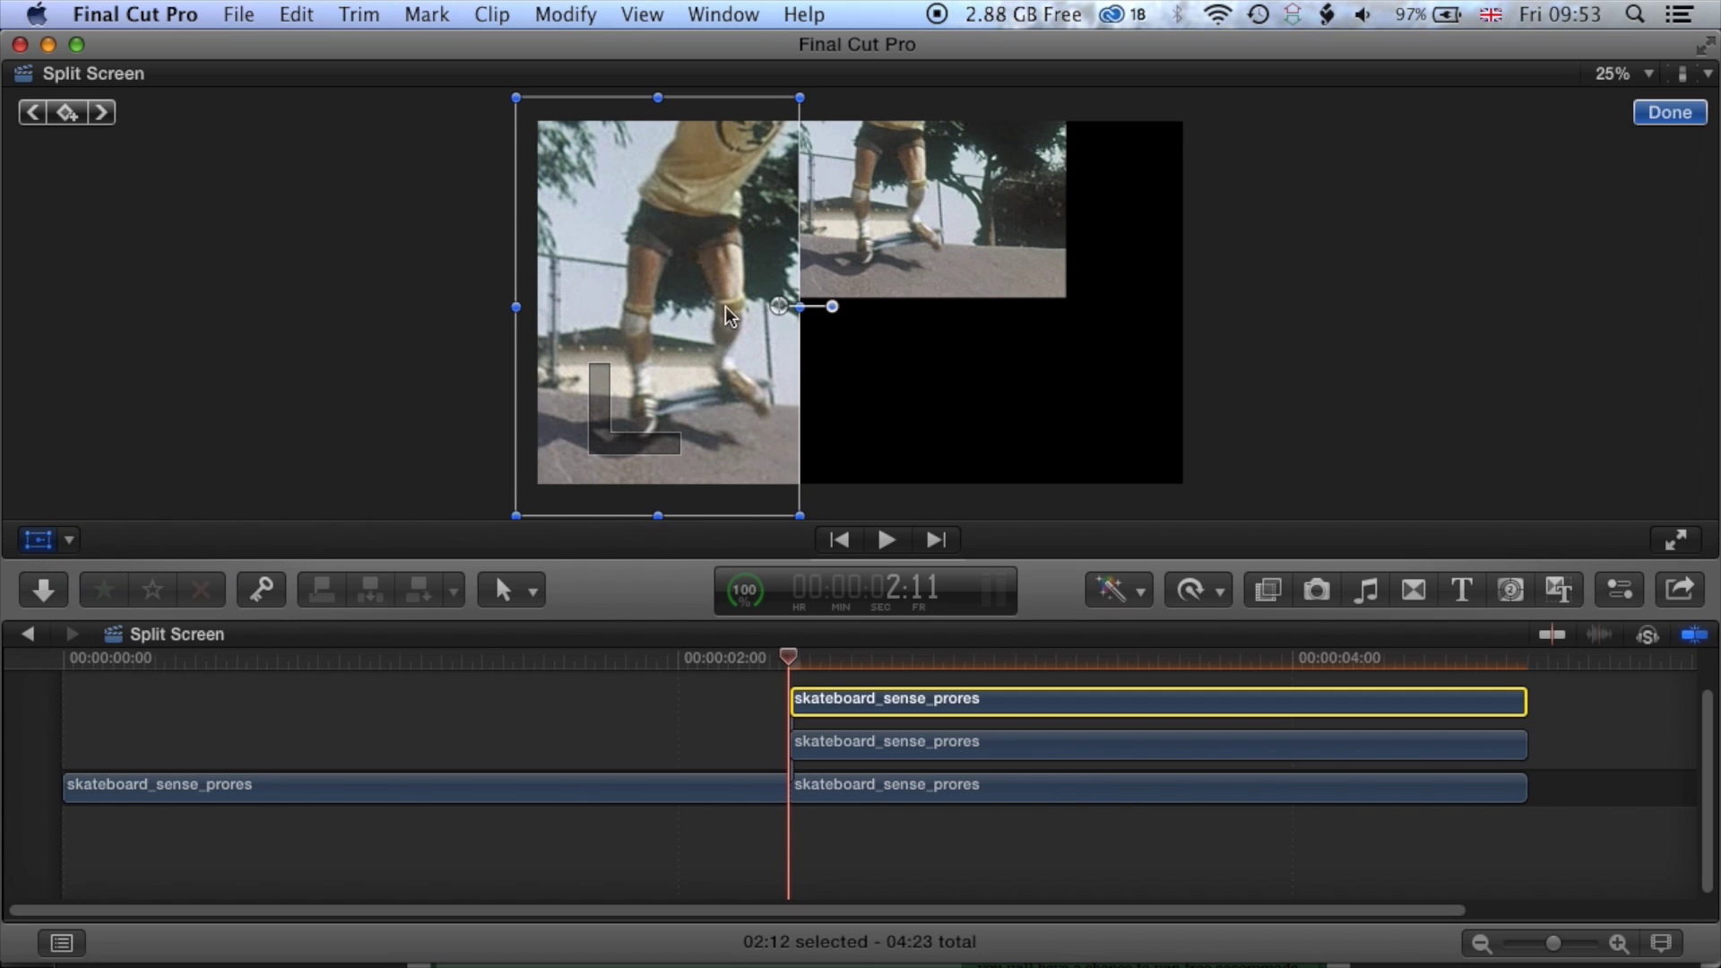
{"action": "left_click_drag", "start_coordinate": [724, 307], "coordinate": [970, 322]}
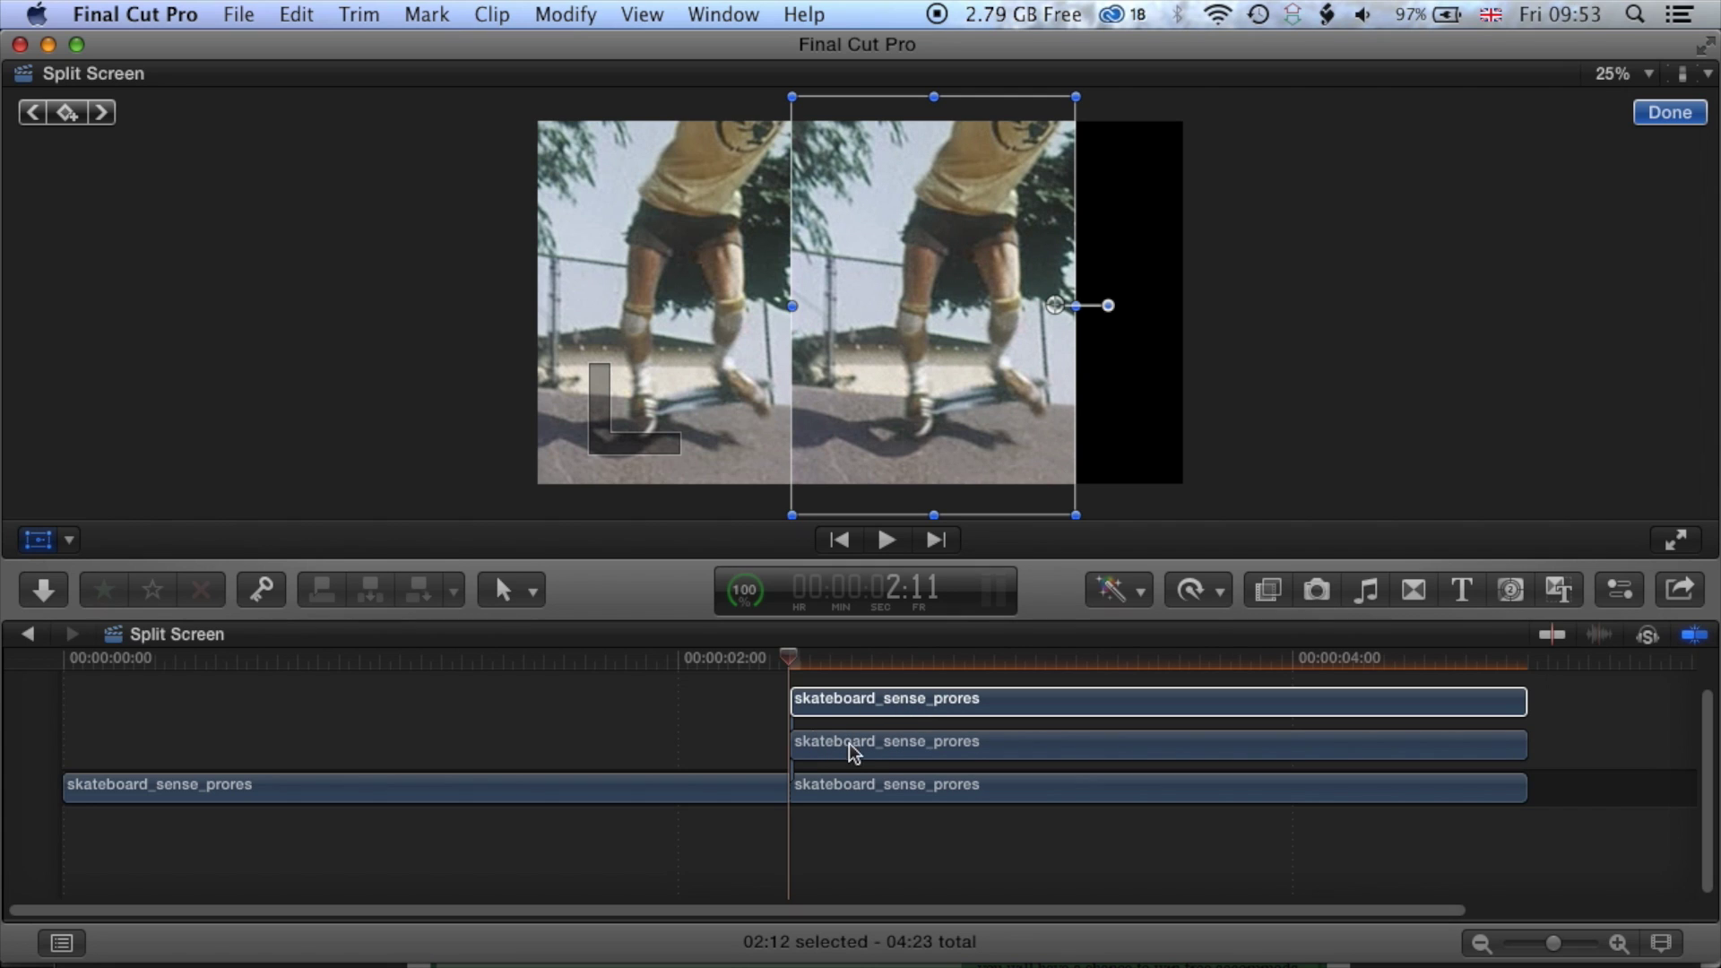
Step: Crop away the top portion of the new copy
{"action": "left_click", "coordinate": [69, 539]}
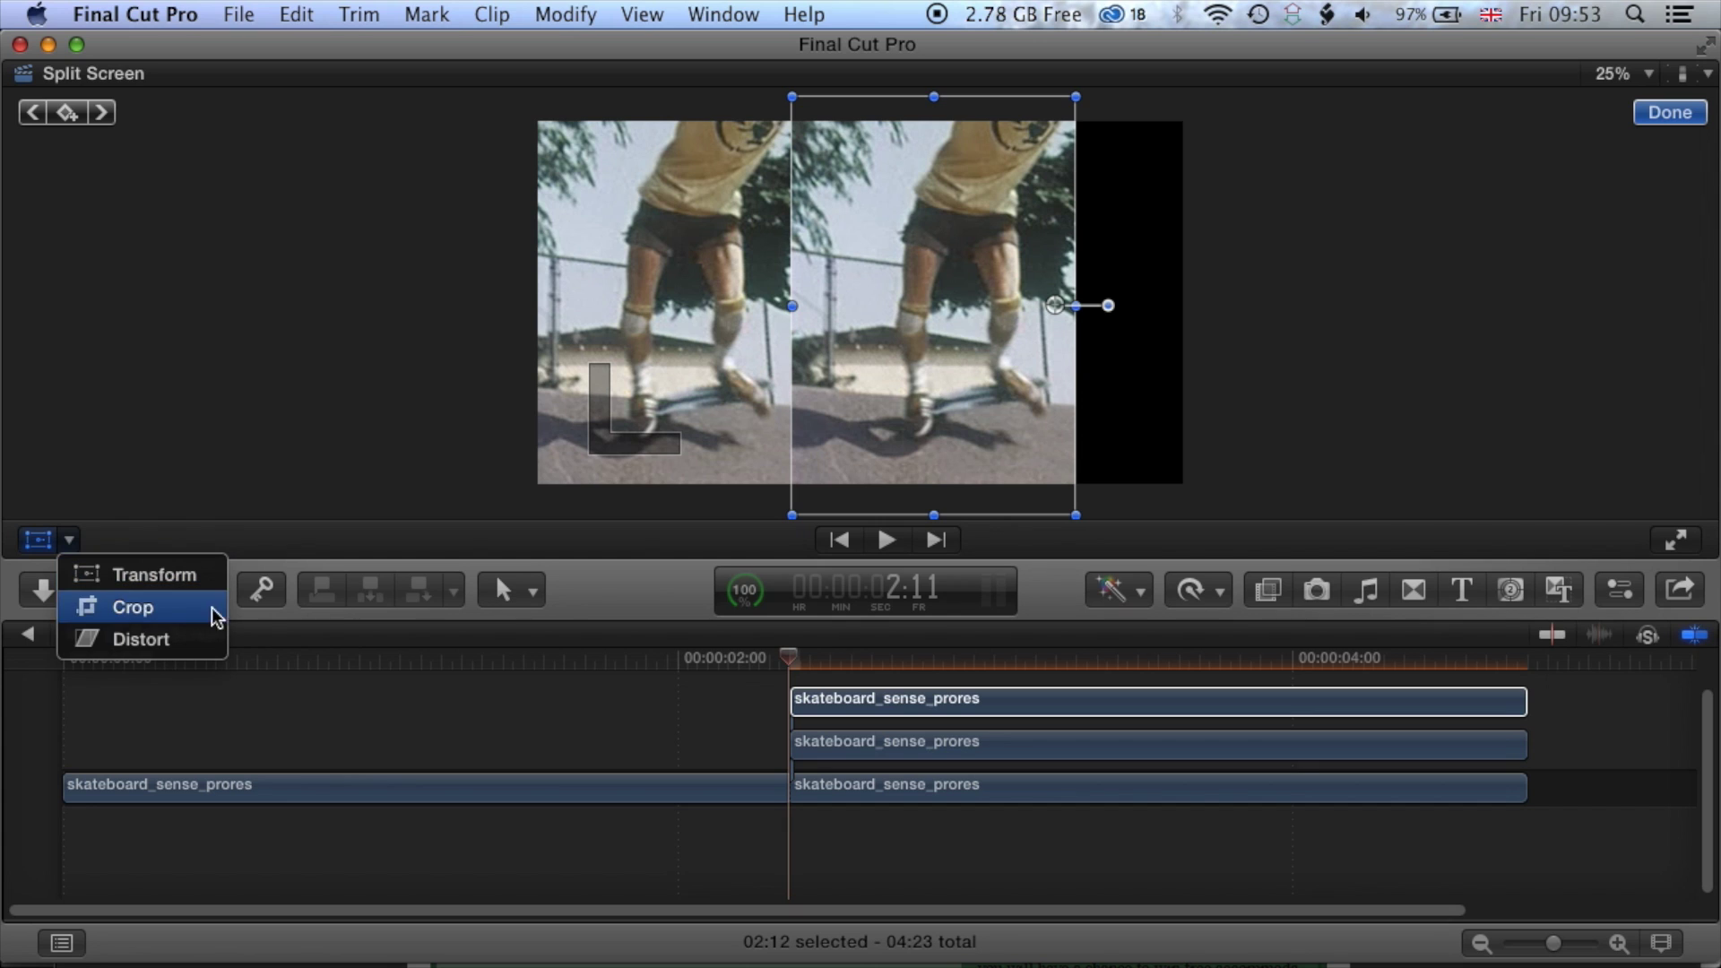
{"action": "left_click", "coordinate": [144, 607]}
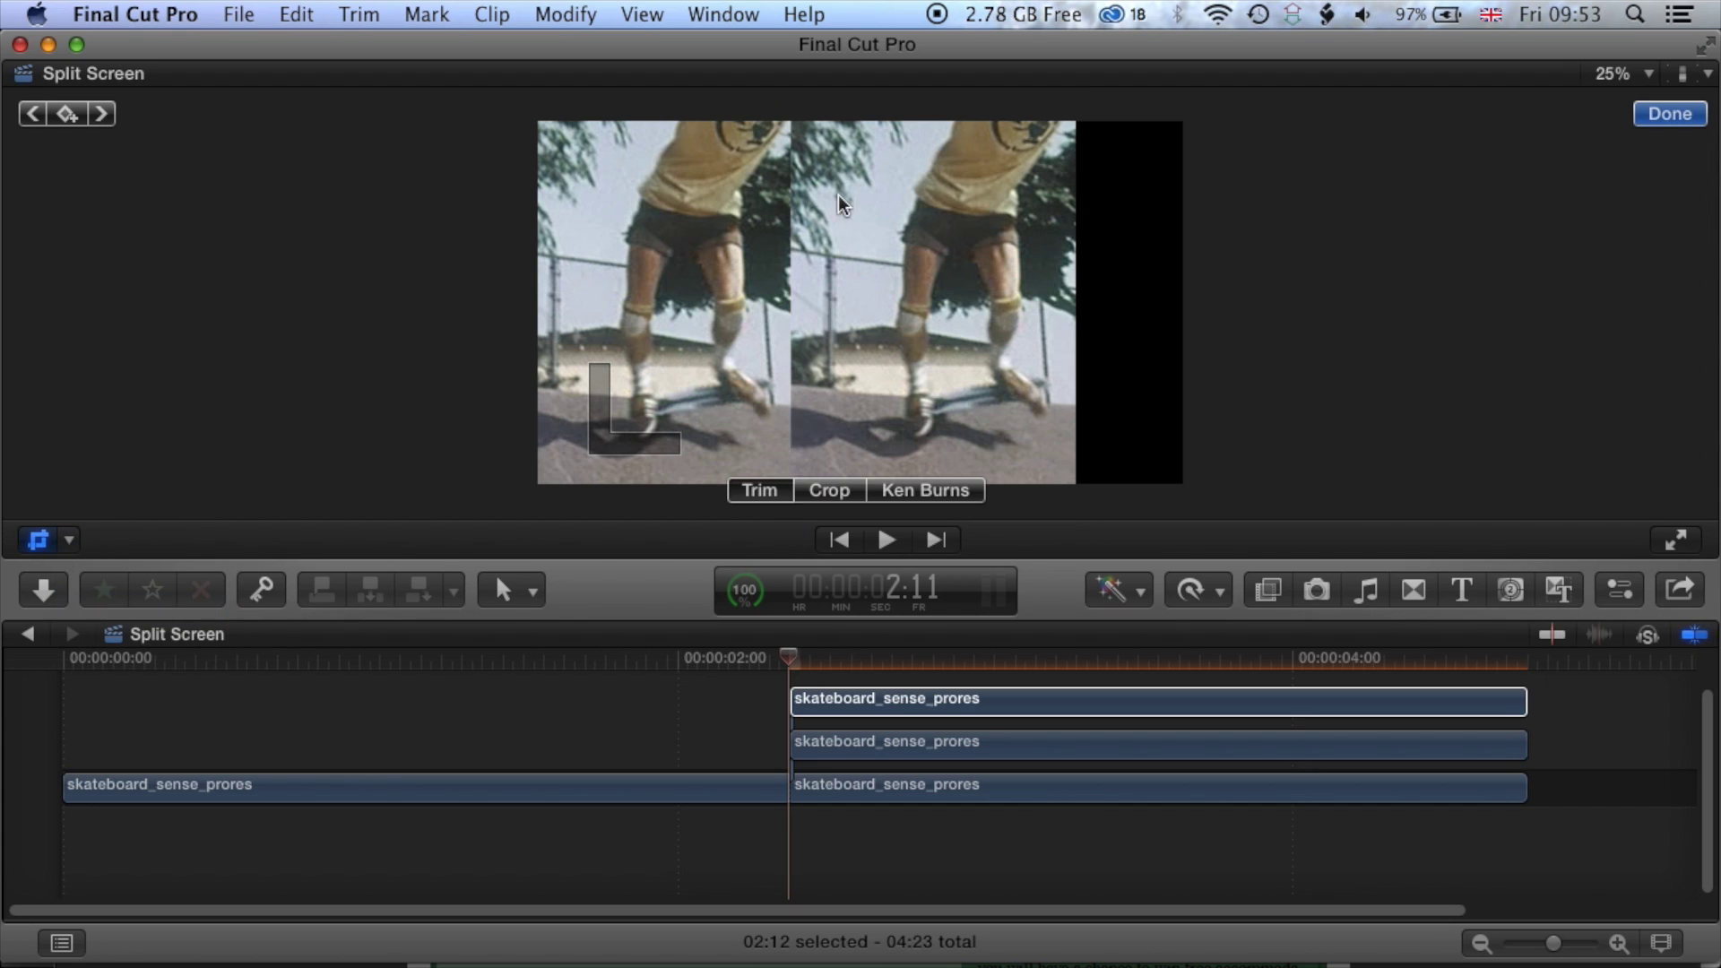
{"action": "left_click_drag", "start_coordinate": [935, 107], "coordinate": [902, 326]}
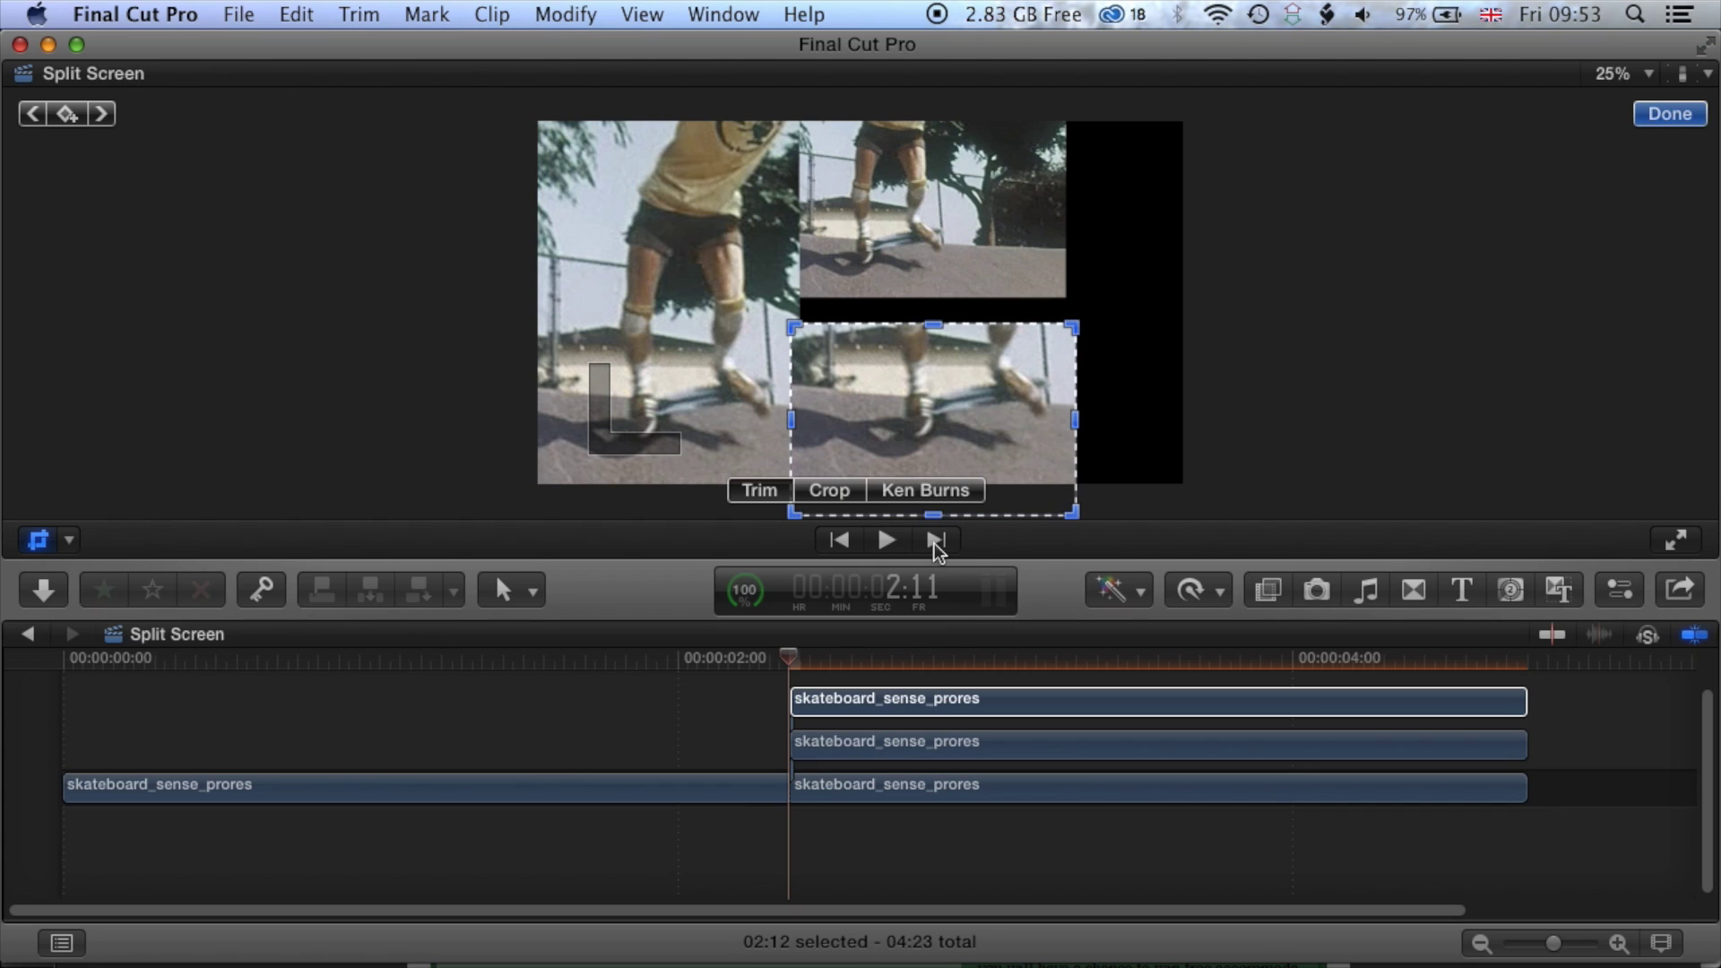
Step: Crop the top copy's bottom, right and left edges, then slide it against the left panel
{"action": "left_click_drag", "start_coordinate": [935, 518], "coordinate": [939, 500]}
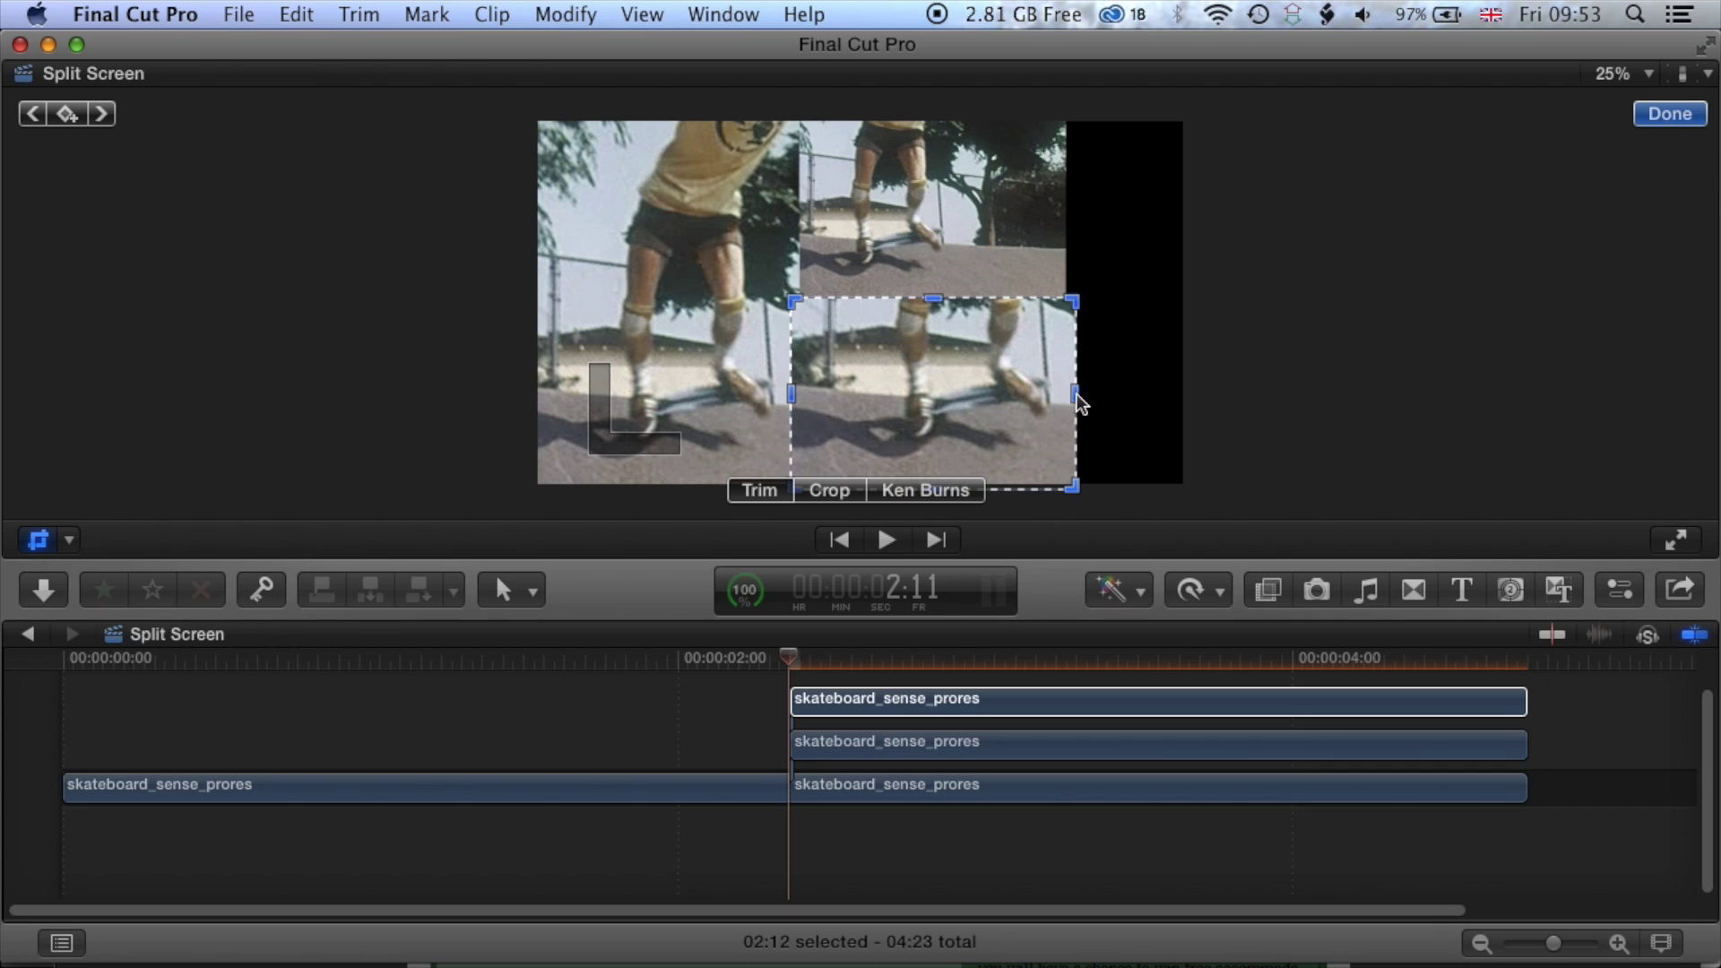
{"action": "left_click_drag", "start_coordinate": [1074, 394], "coordinate": [1066, 403]}
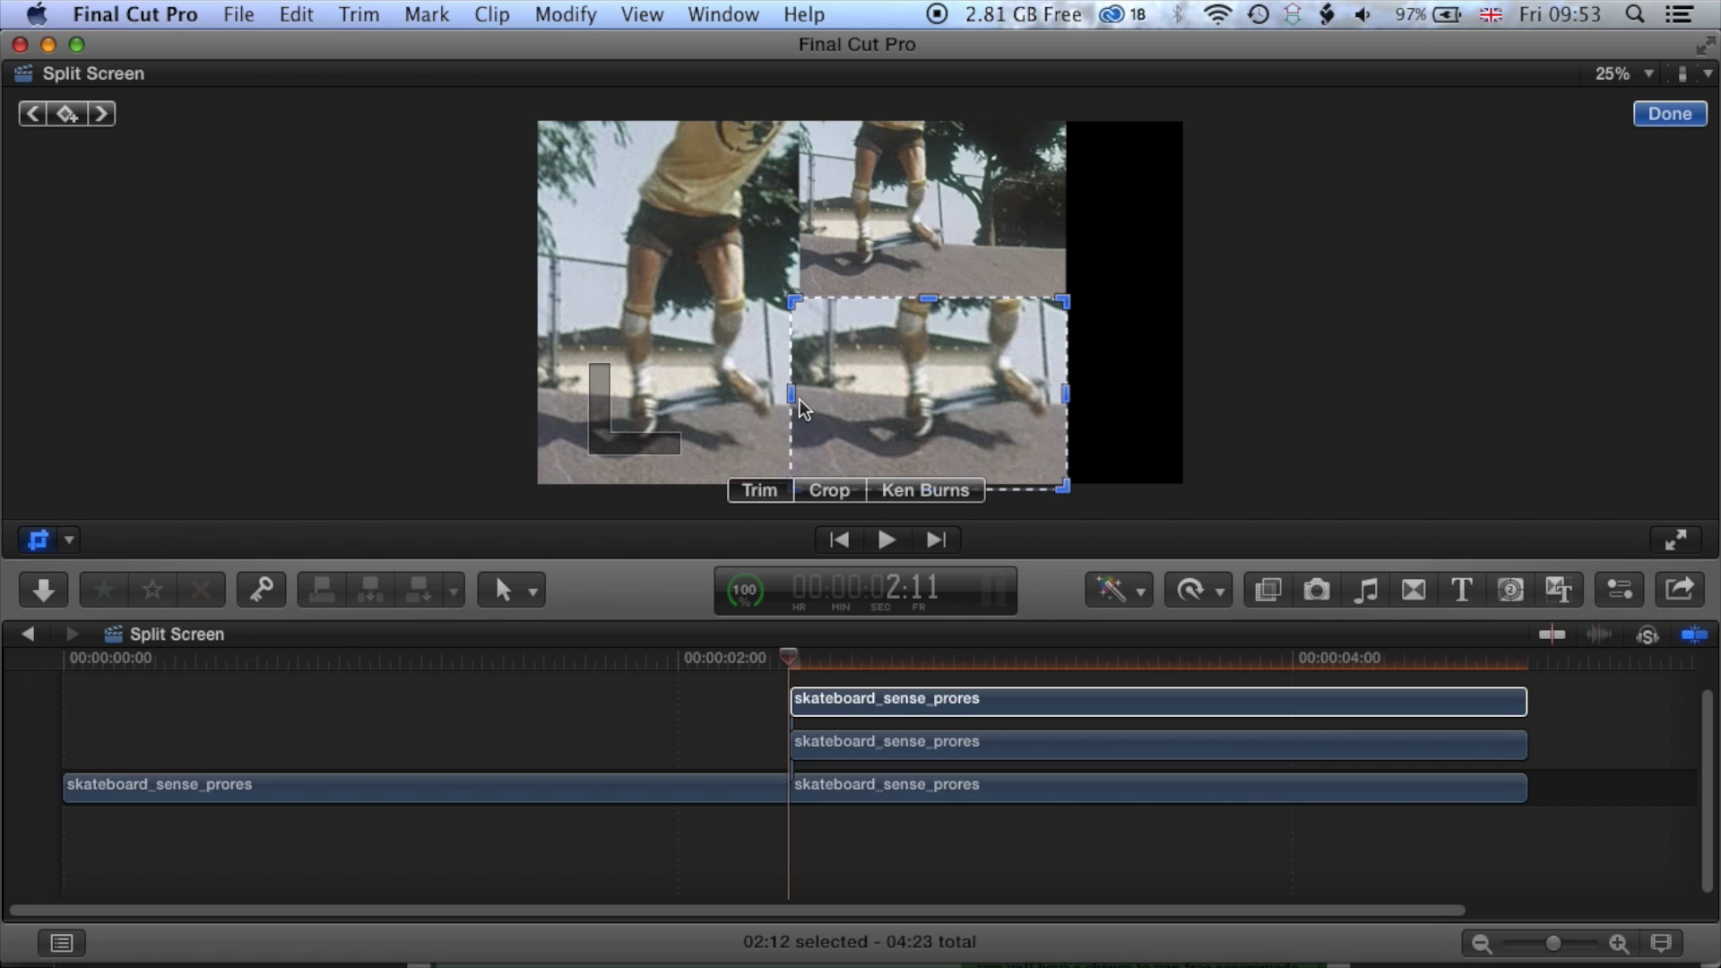
{"action": "left_click_drag", "start_coordinate": [793, 396], "coordinate": [853, 396]}
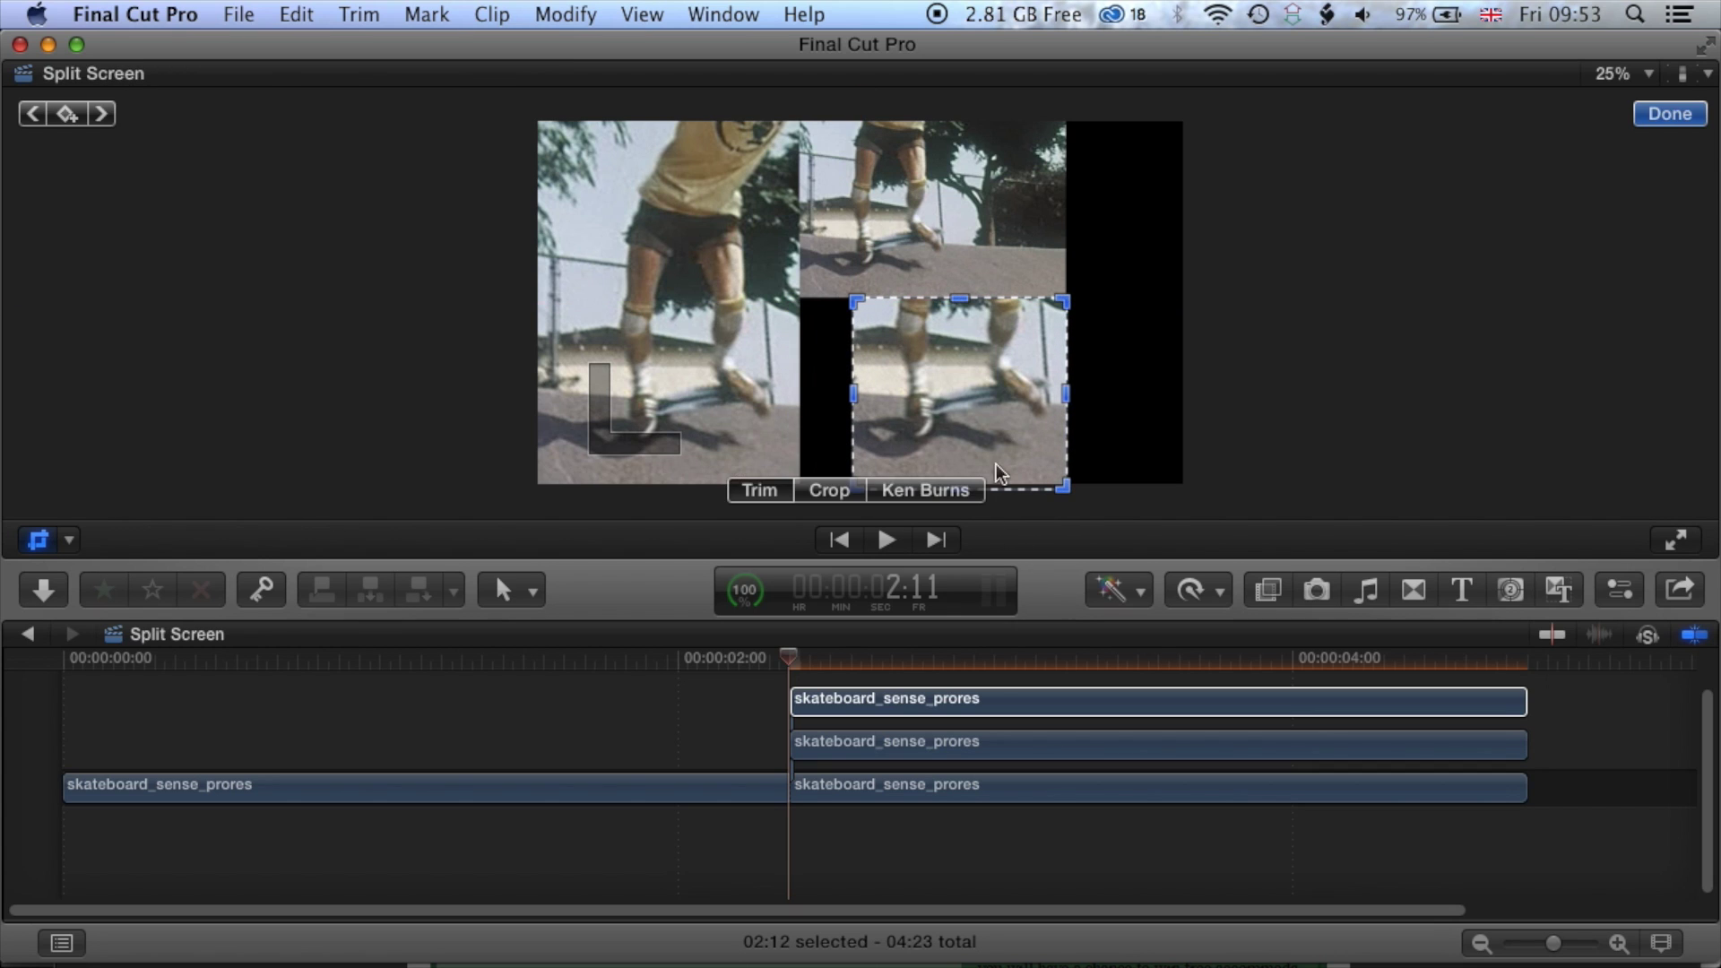
{"action": "left_click_drag", "start_coordinate": [808, 655], "coordinate": [857, 656]}
{"action": "left_click_drag", "start_coordinate": [1076, 396], "coordinate": [1102, 395]}
{"action": "left_click_drag", "start_coordinate": [848, 655], "coordinate": [1134, 660]}
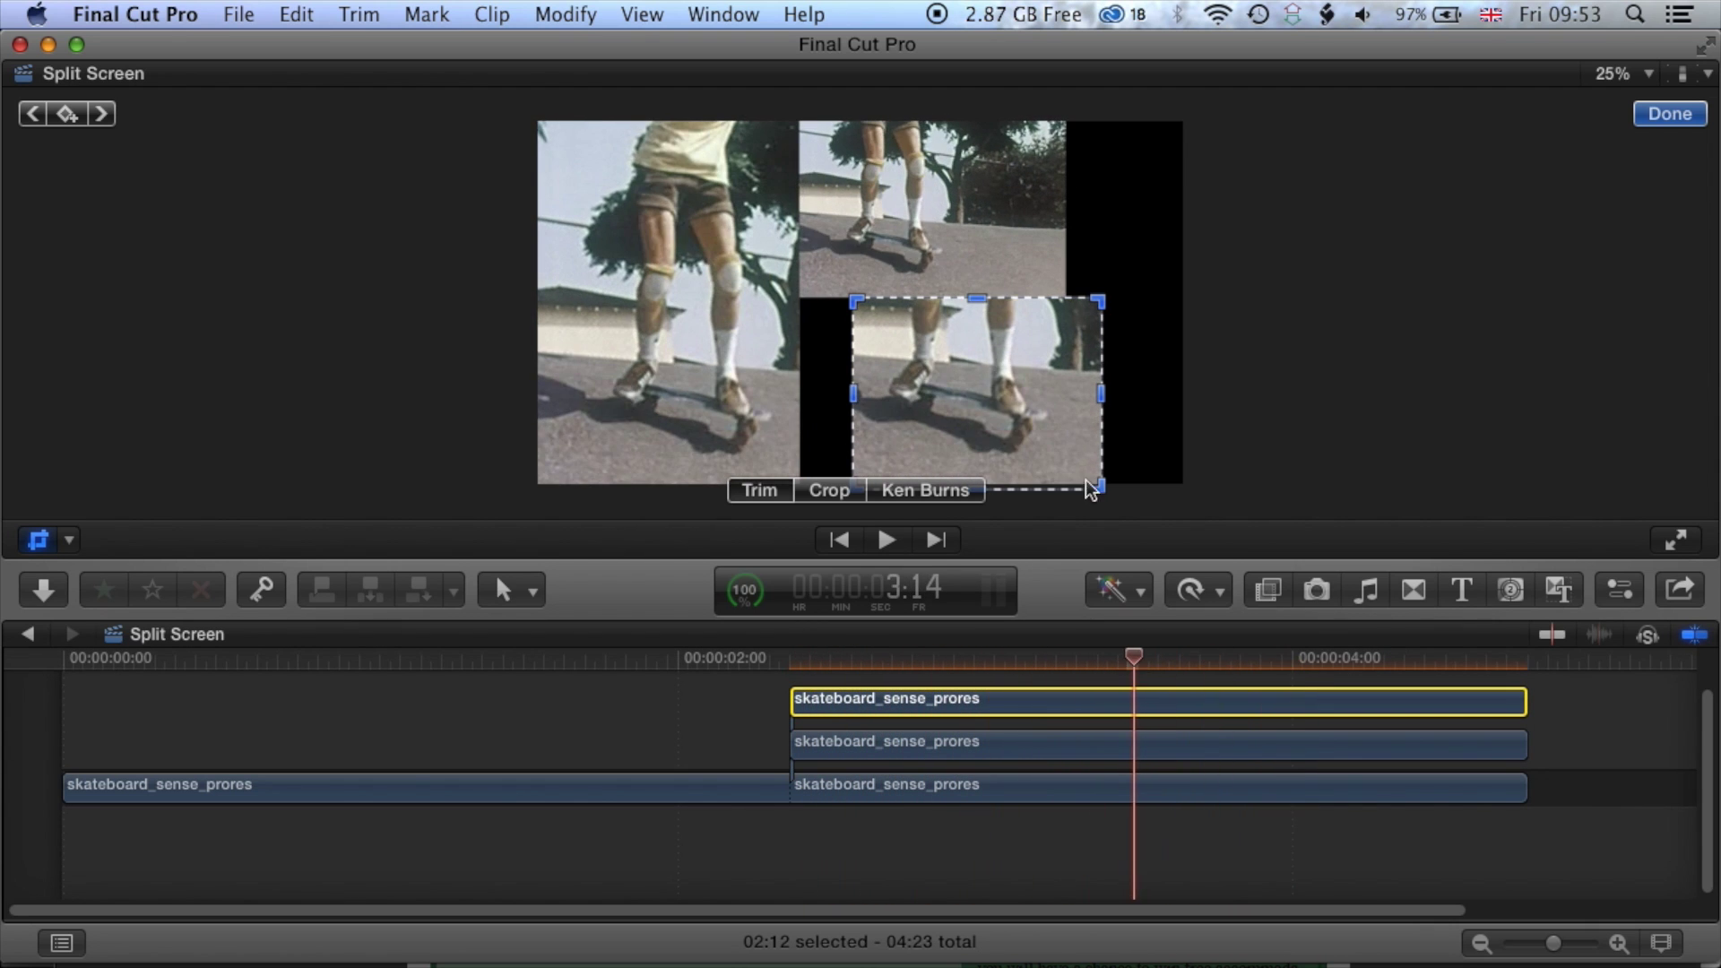
{"action": "left_click_drag", "start_coordinate": [966, 384], "coordinate": [925, 392]}
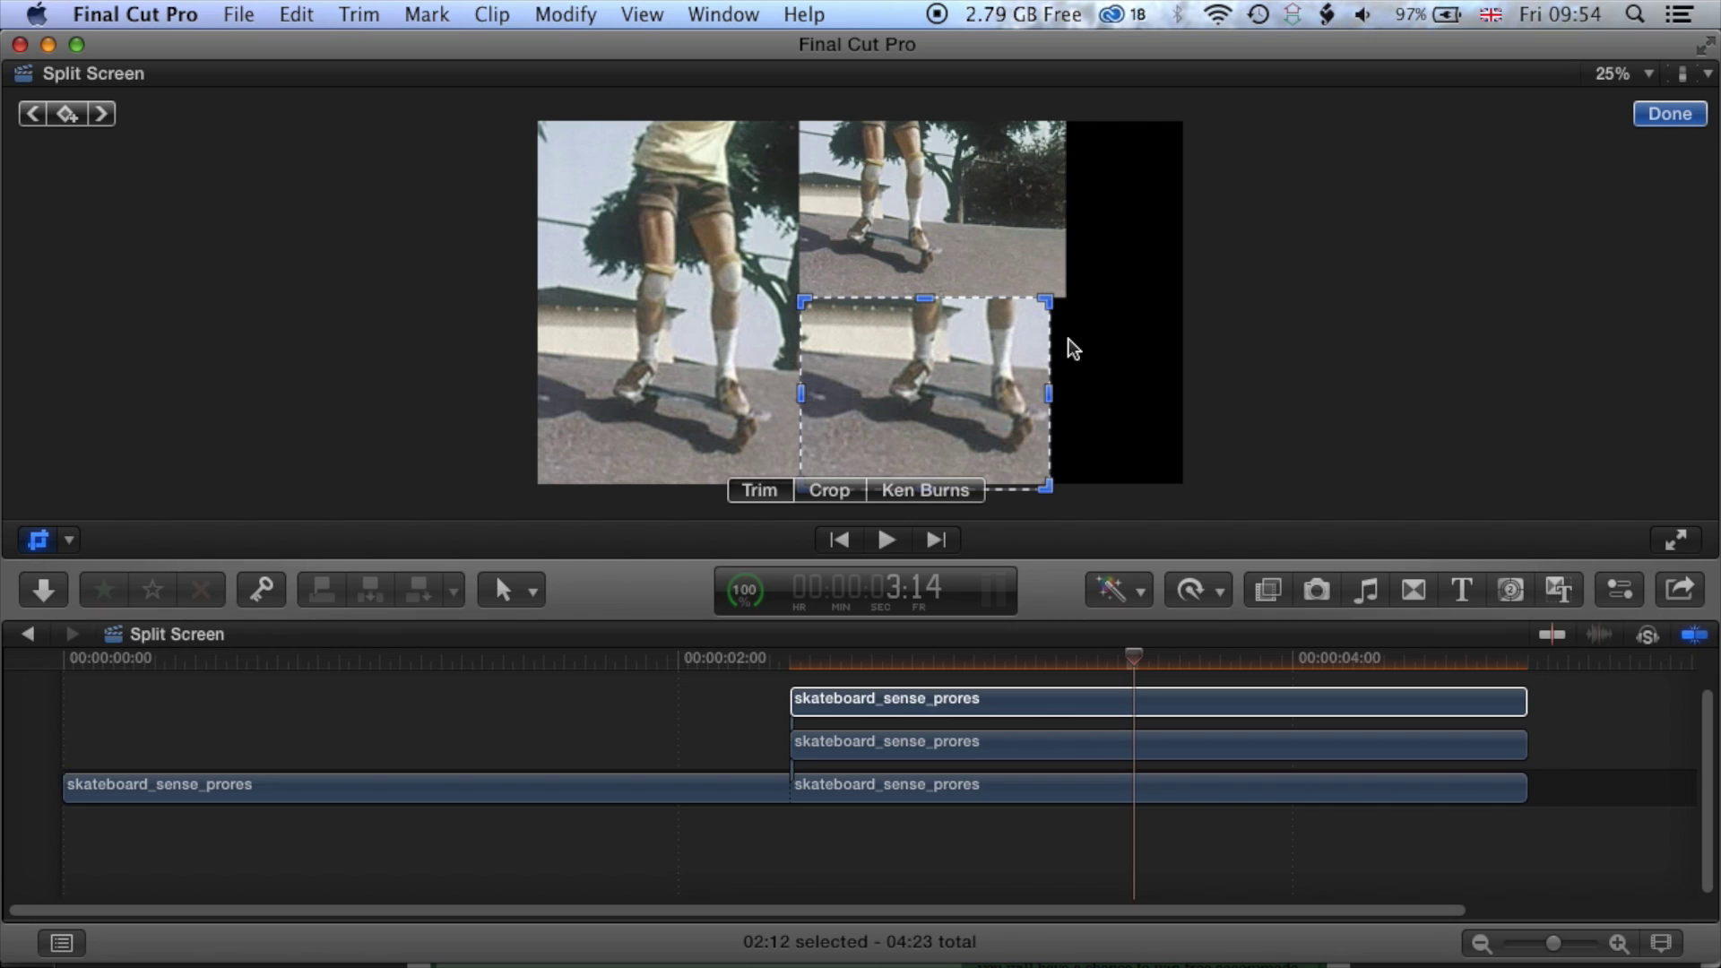
Step: Zoom the viewer to 300% and pan to the seam between the panels
{"action": "key", "text": "Right"}
{"action": "key", "text": "Left"}
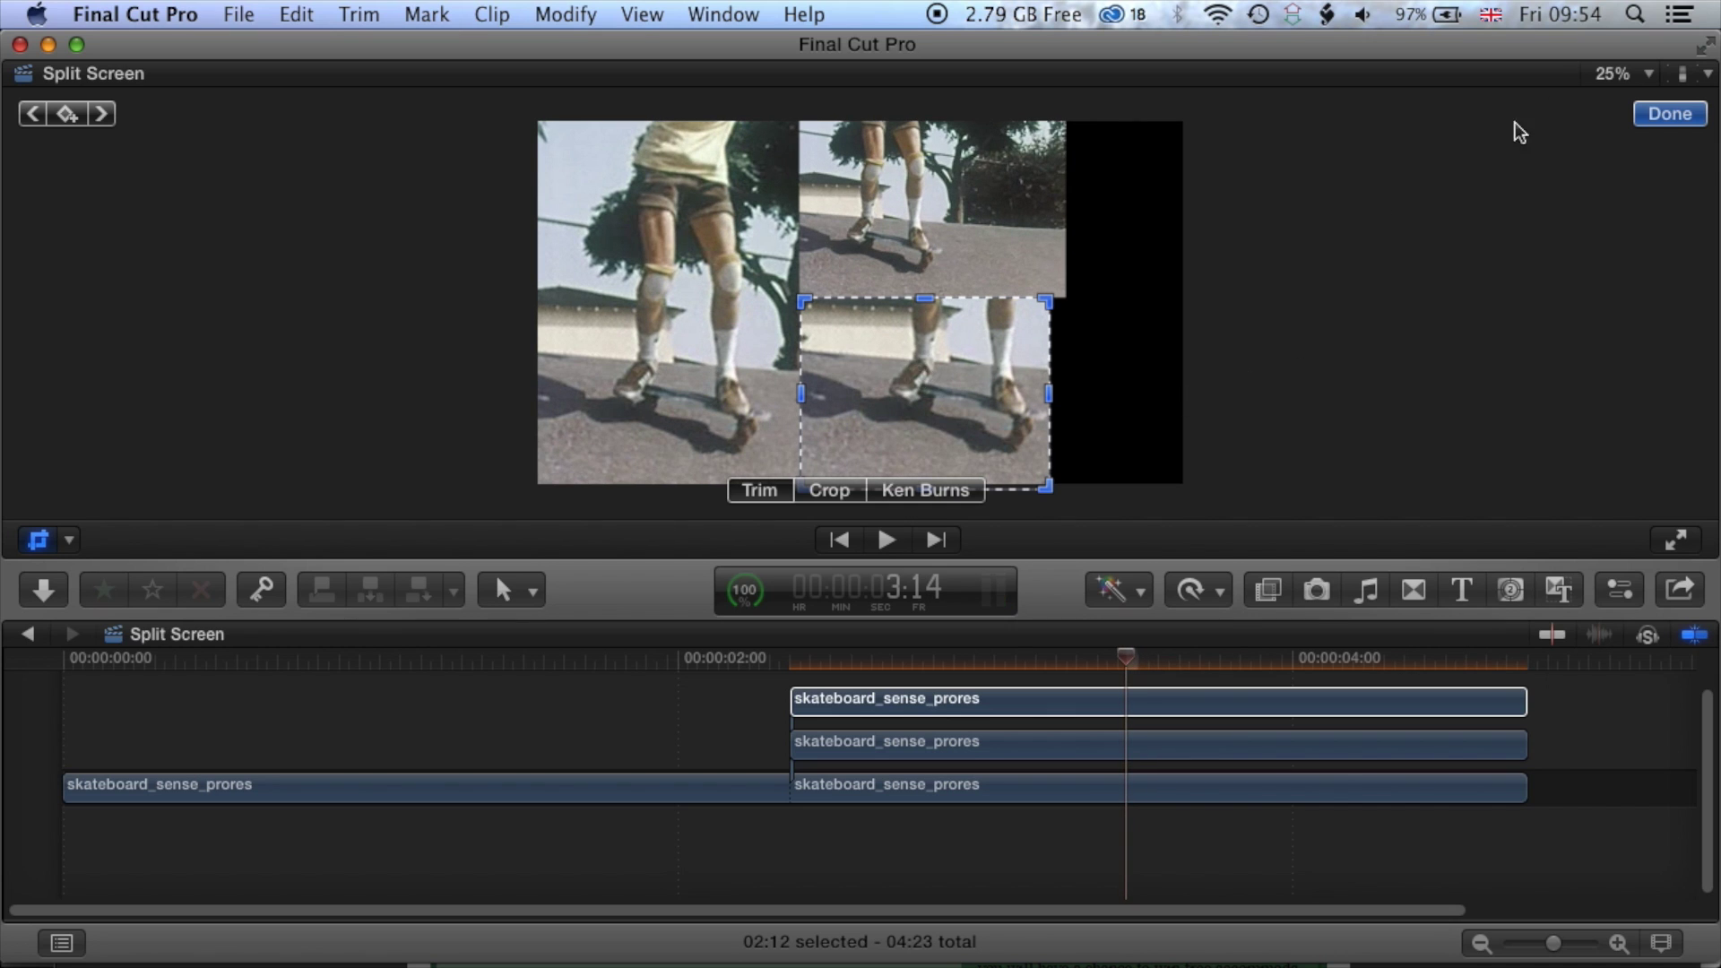
{"action": "left_click", "coordinate": [1649, 76]}
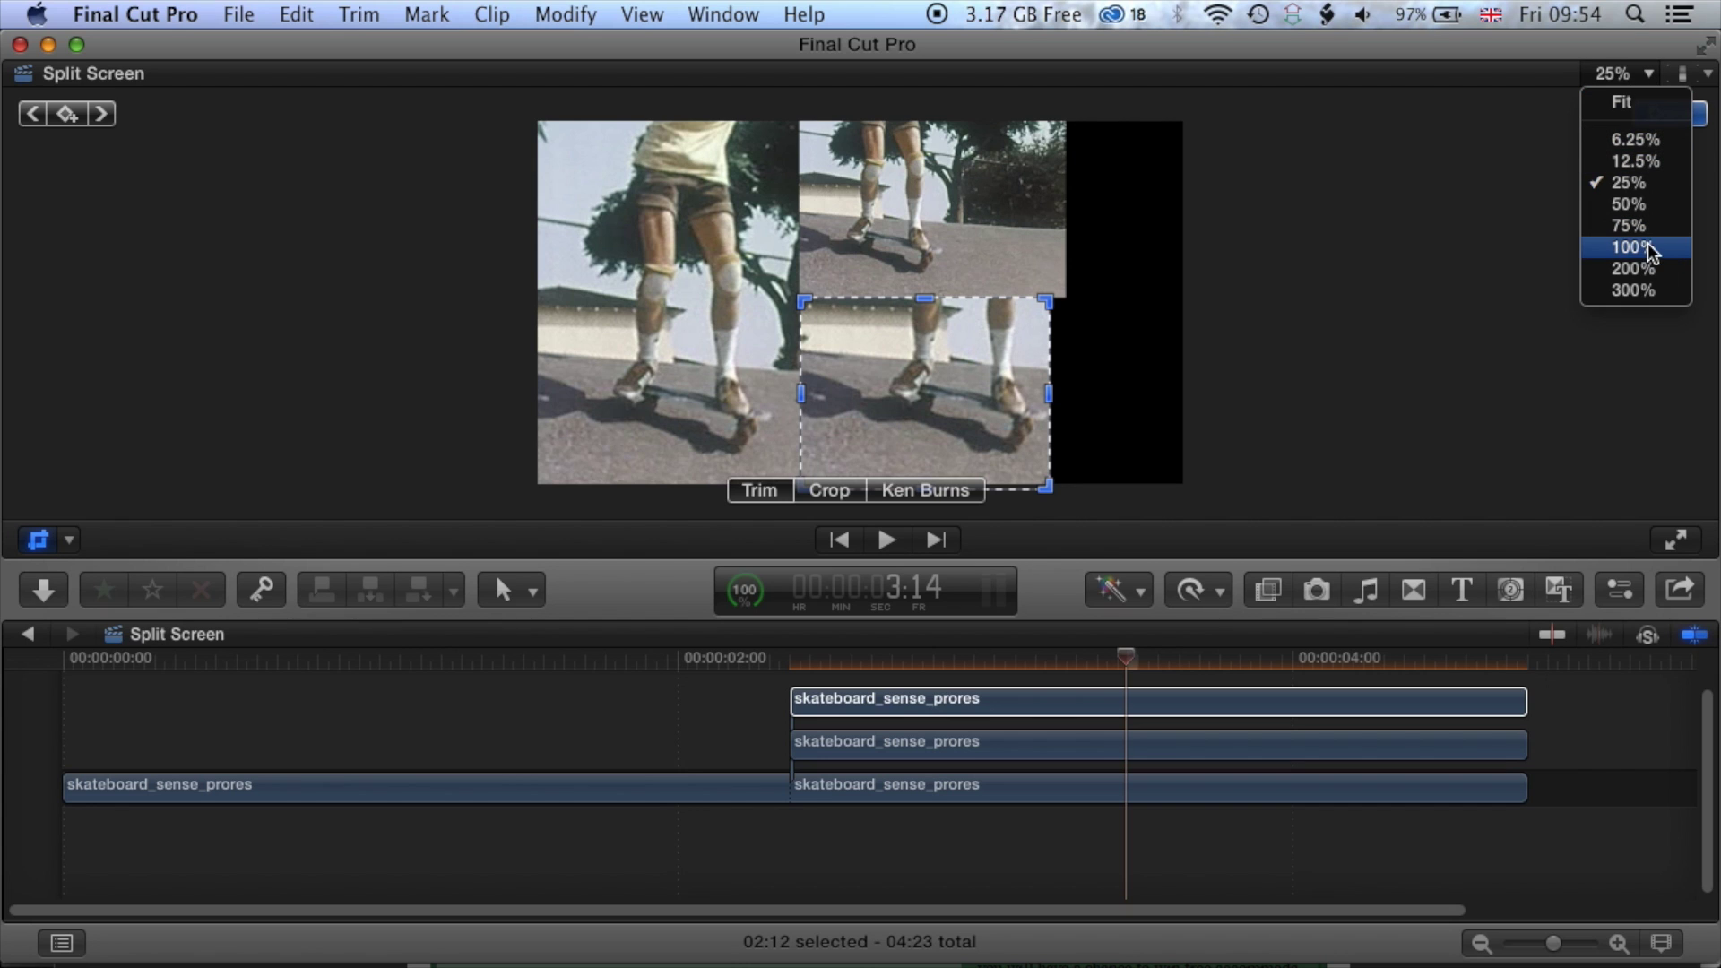
{"action": "left_click", "coordinate": [1652, 288]}
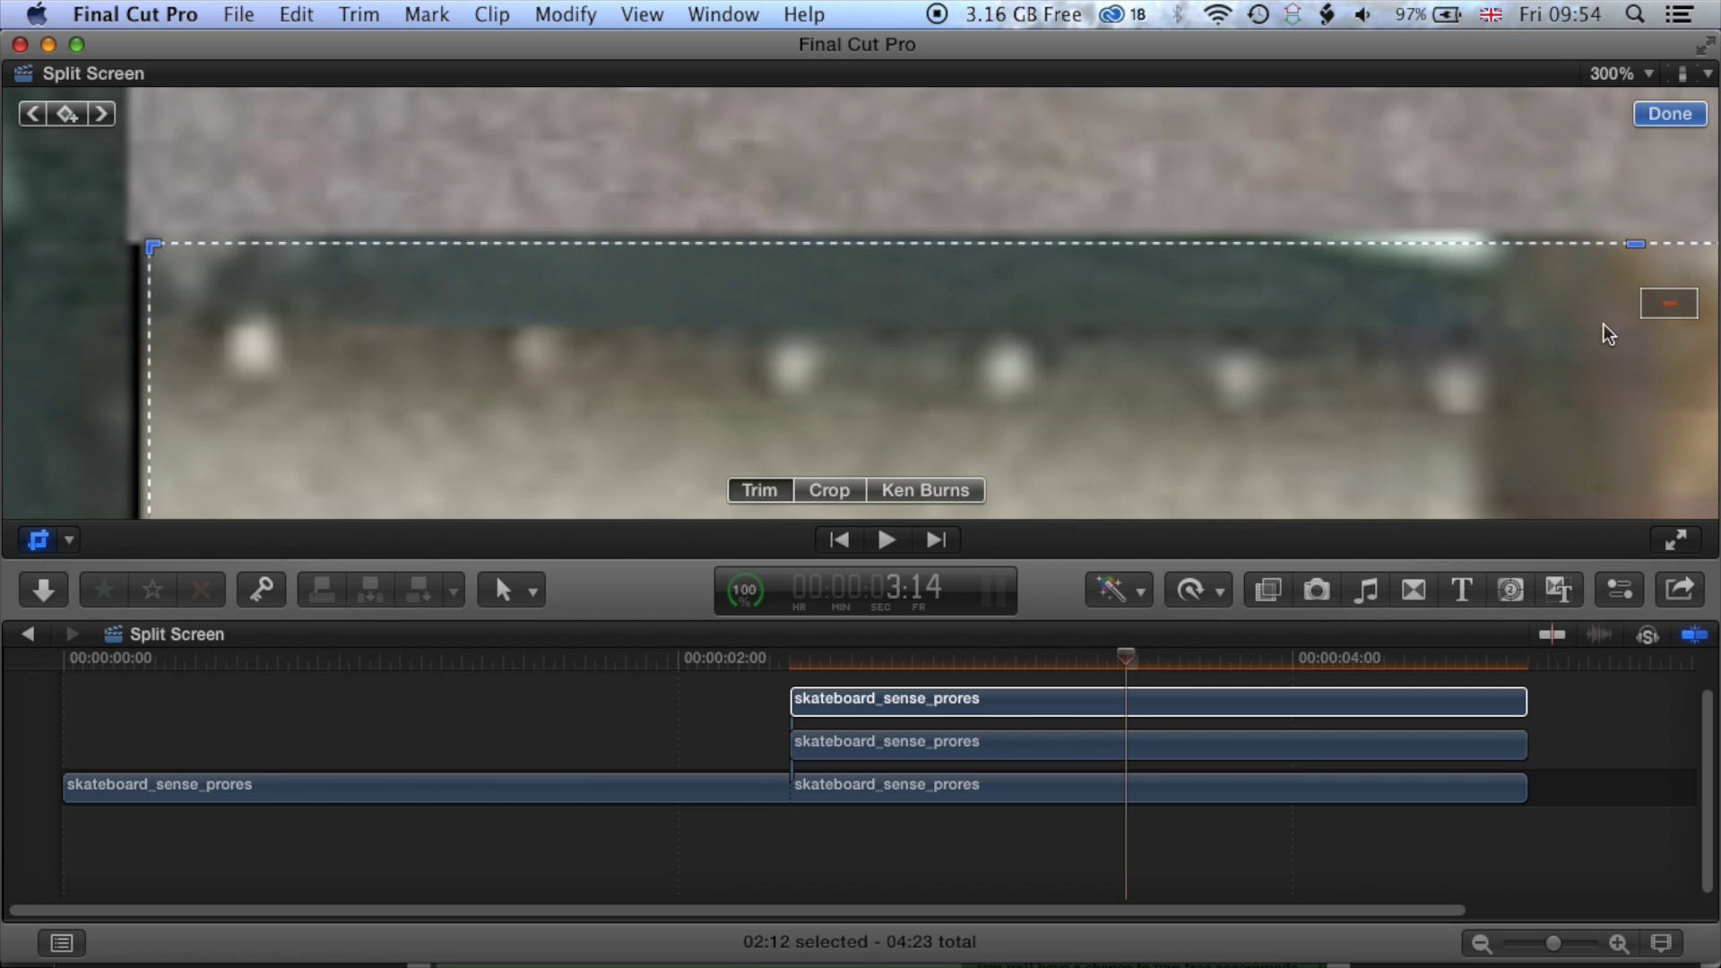
{"action": "left_click_drag", "start_coordinate": [1667, 306], "coordinate": [1663, 306]}
{"action": "left_click_drag", "start_coordinate": [946, 358], "coordinate": [904, 369]}
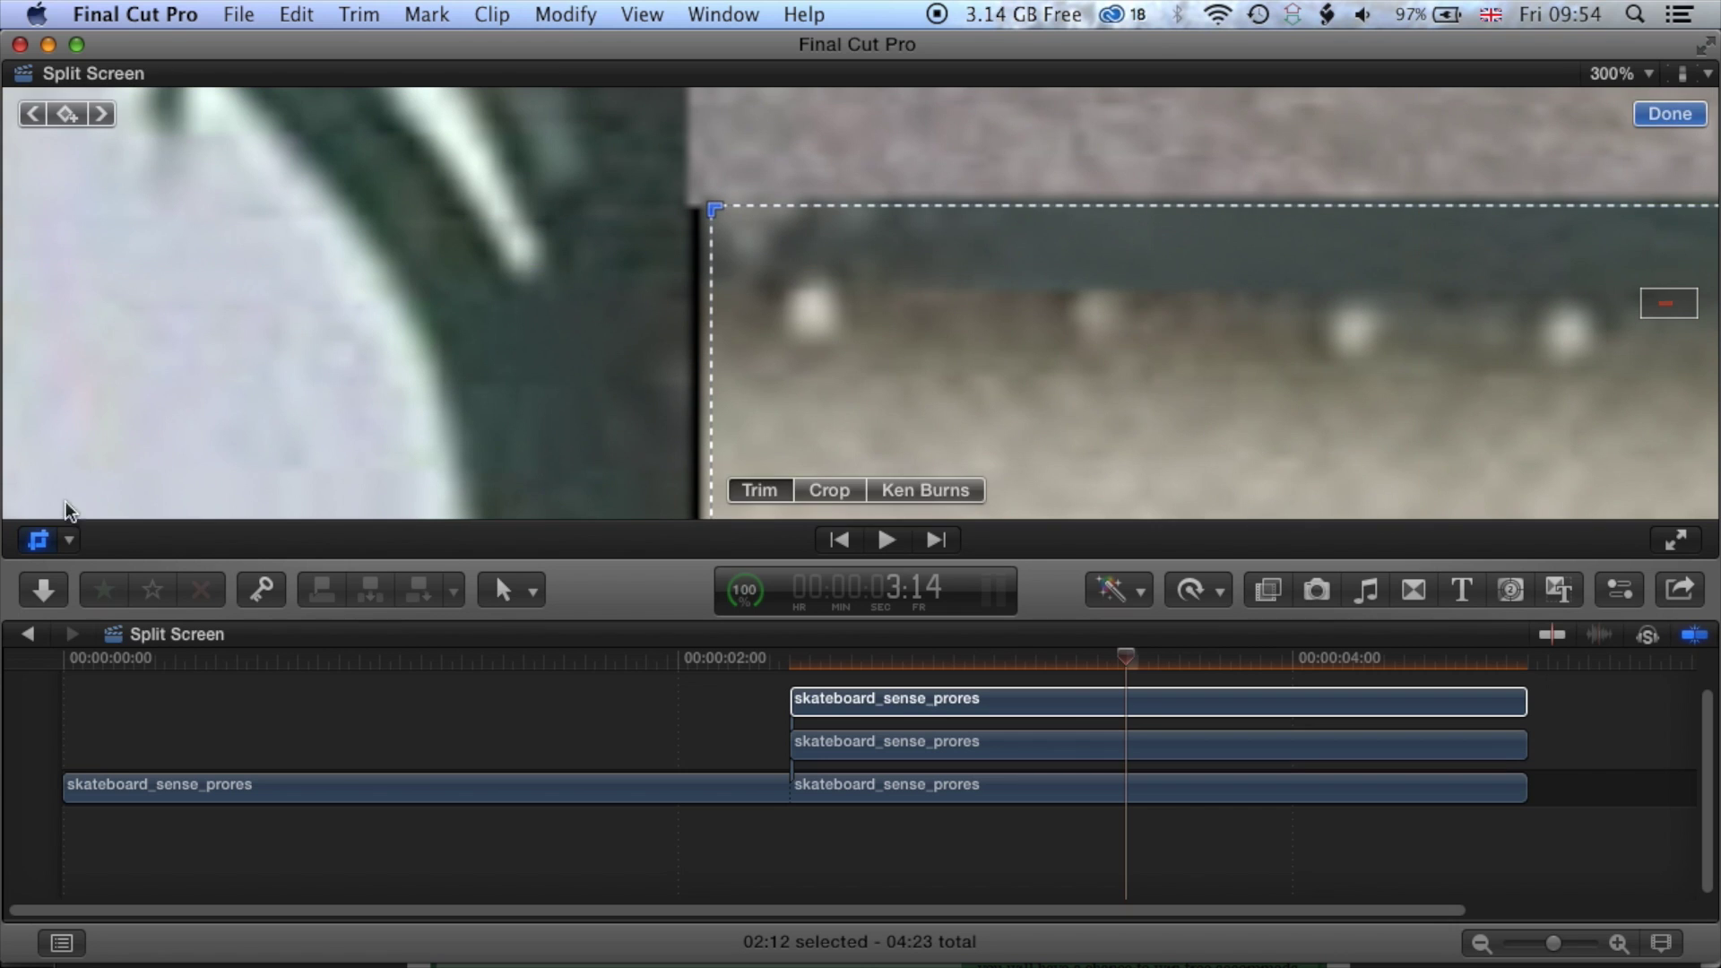
Step: Nudge the lower-right panel left to X 573 px, Y -7 px, then fit the viewer
{"action": "left_click", "coordinate": [68, 540]}
{"action": "left_click", "coordinate": [948, 328]}
{"action": "key", "text": "shift+t"}
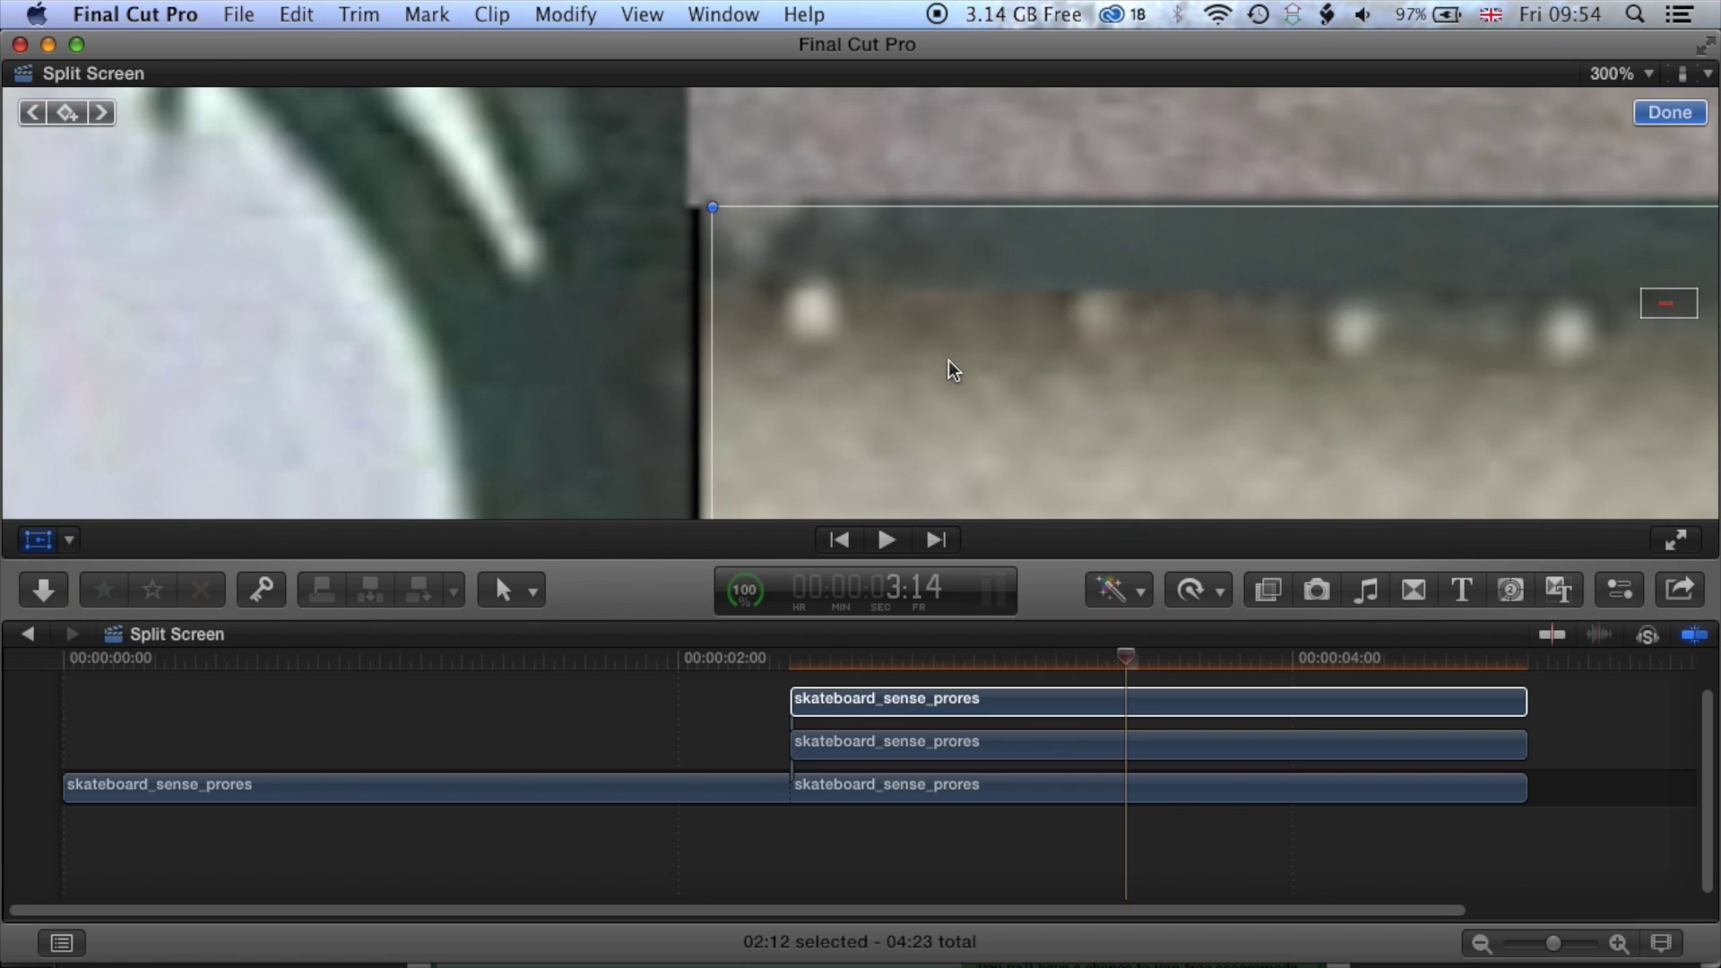
{"action": "left_click_drag", "start_coordinate": [949, 358], "coordinate": [938, 359]}
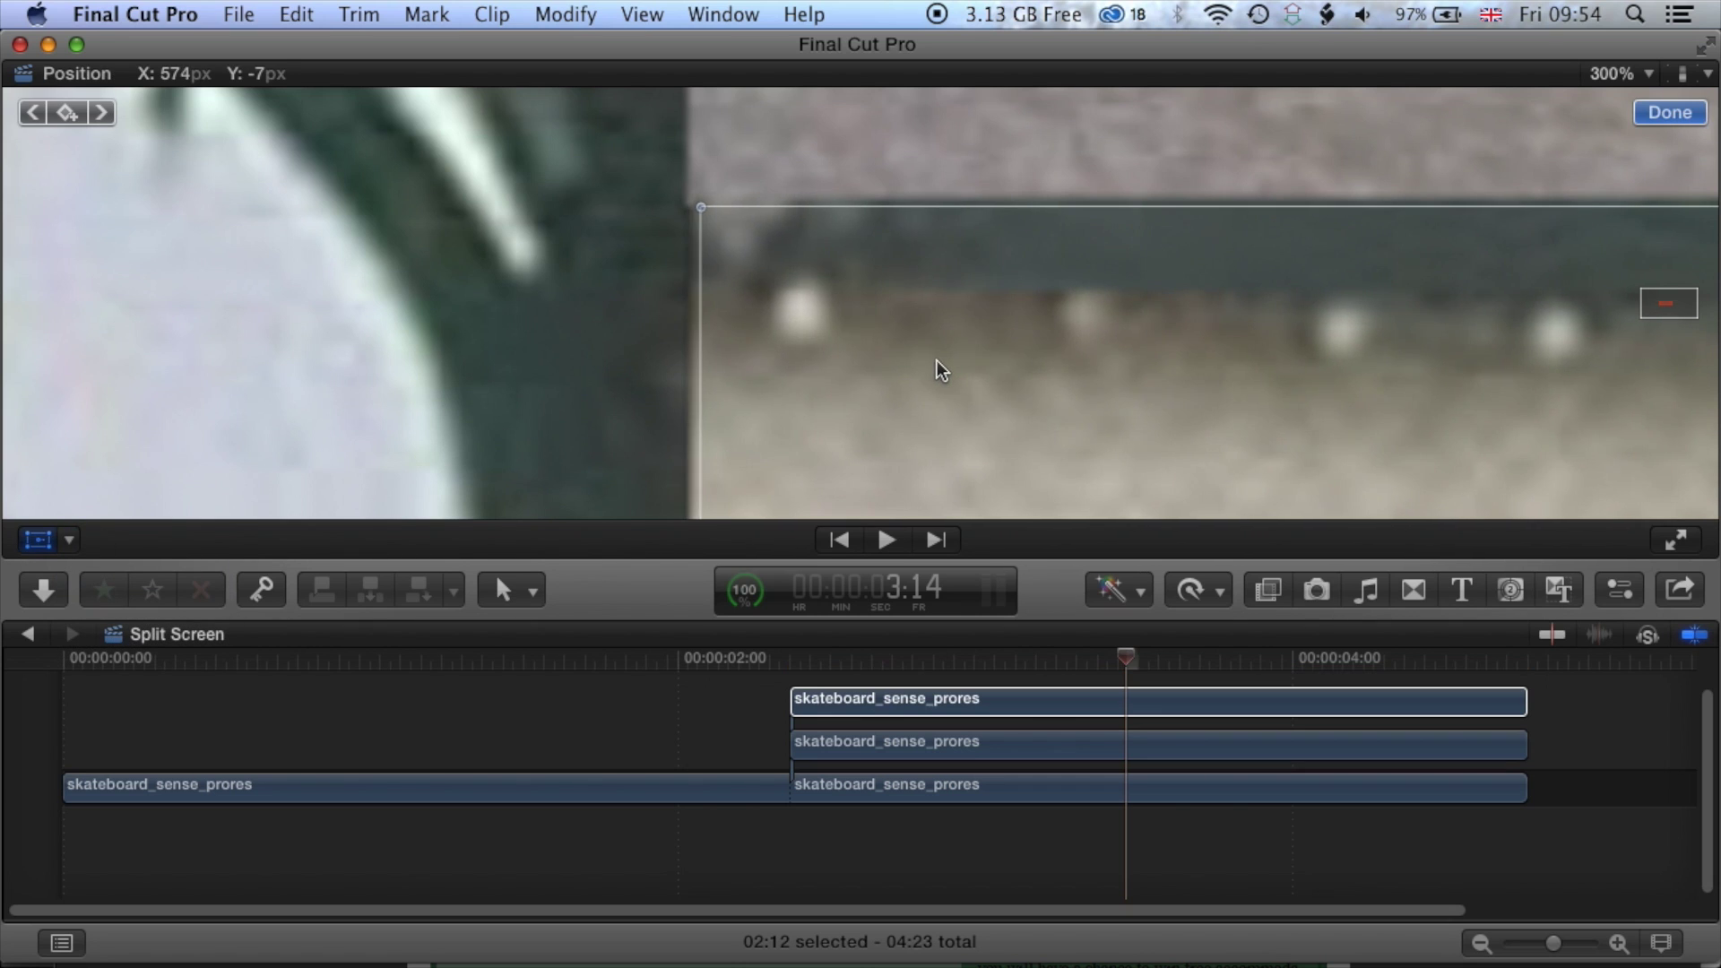
{"action": "left_click_drag", "start_coordinate": [938, 360], "coordinate": [934, 362]}
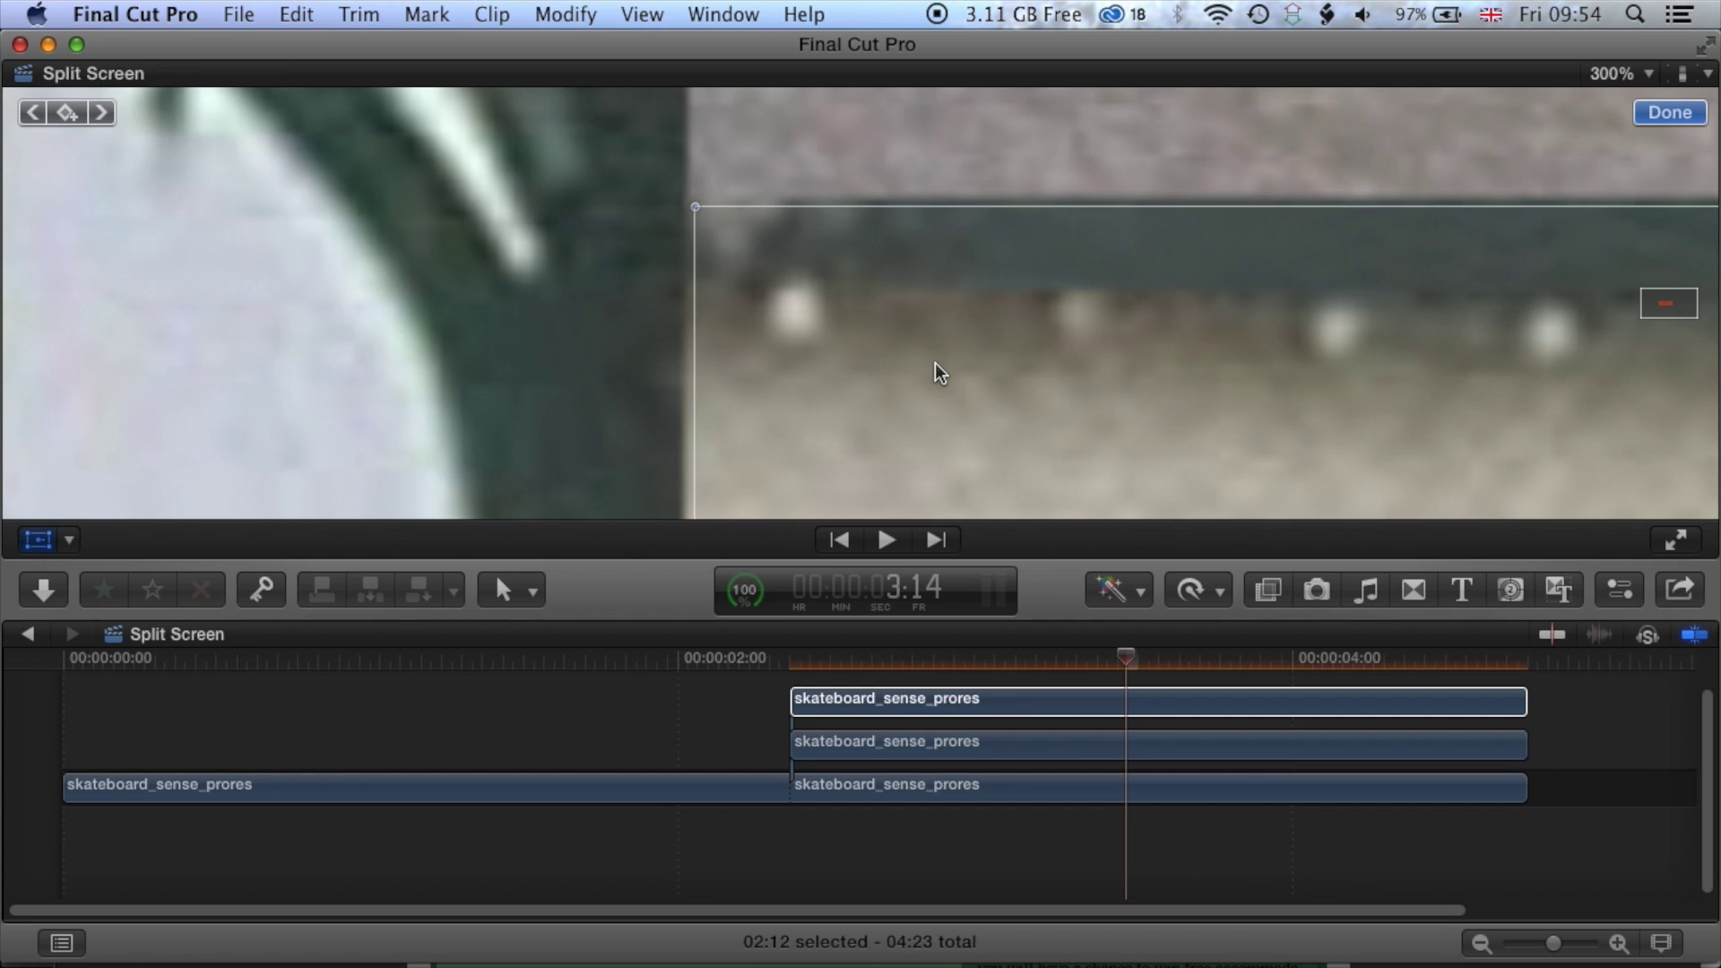
{"action": "left_click", "coordinate": [1649, 75]}
{"action": "left_click", "coordinate": [1621, 100]}
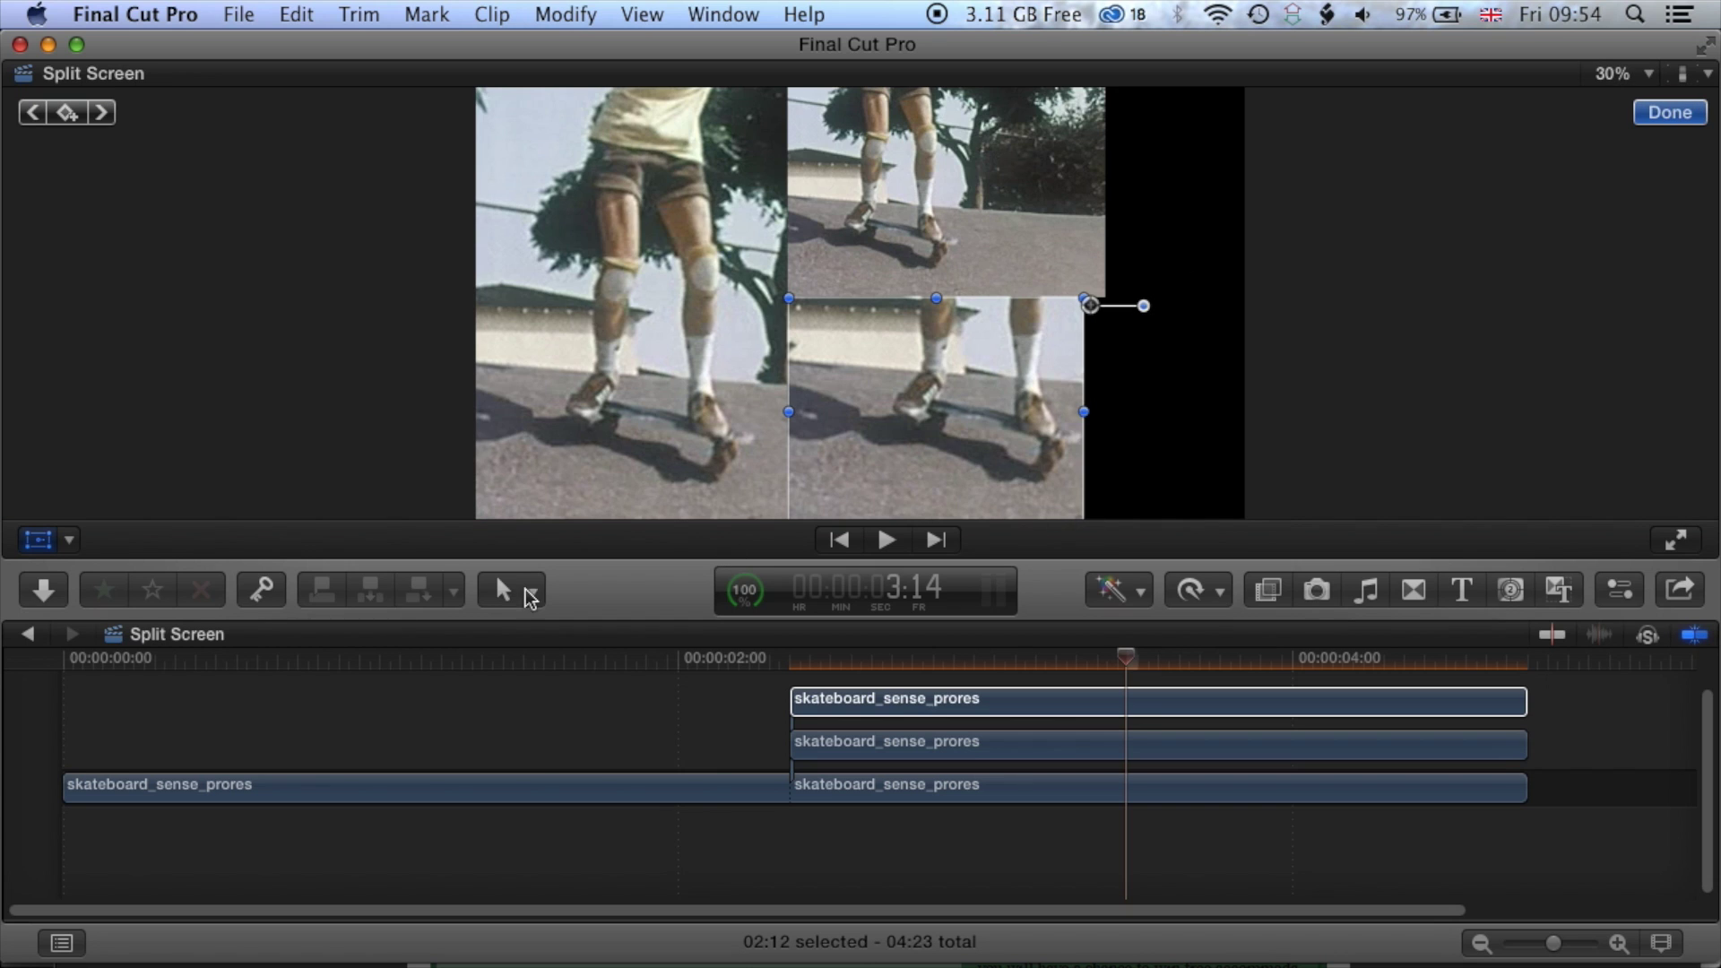
Step: Zoom the viewer to 300% and start cropping the third skateboard layer's edge
{"action": "left_click", "coordinate": [1640, 75]}
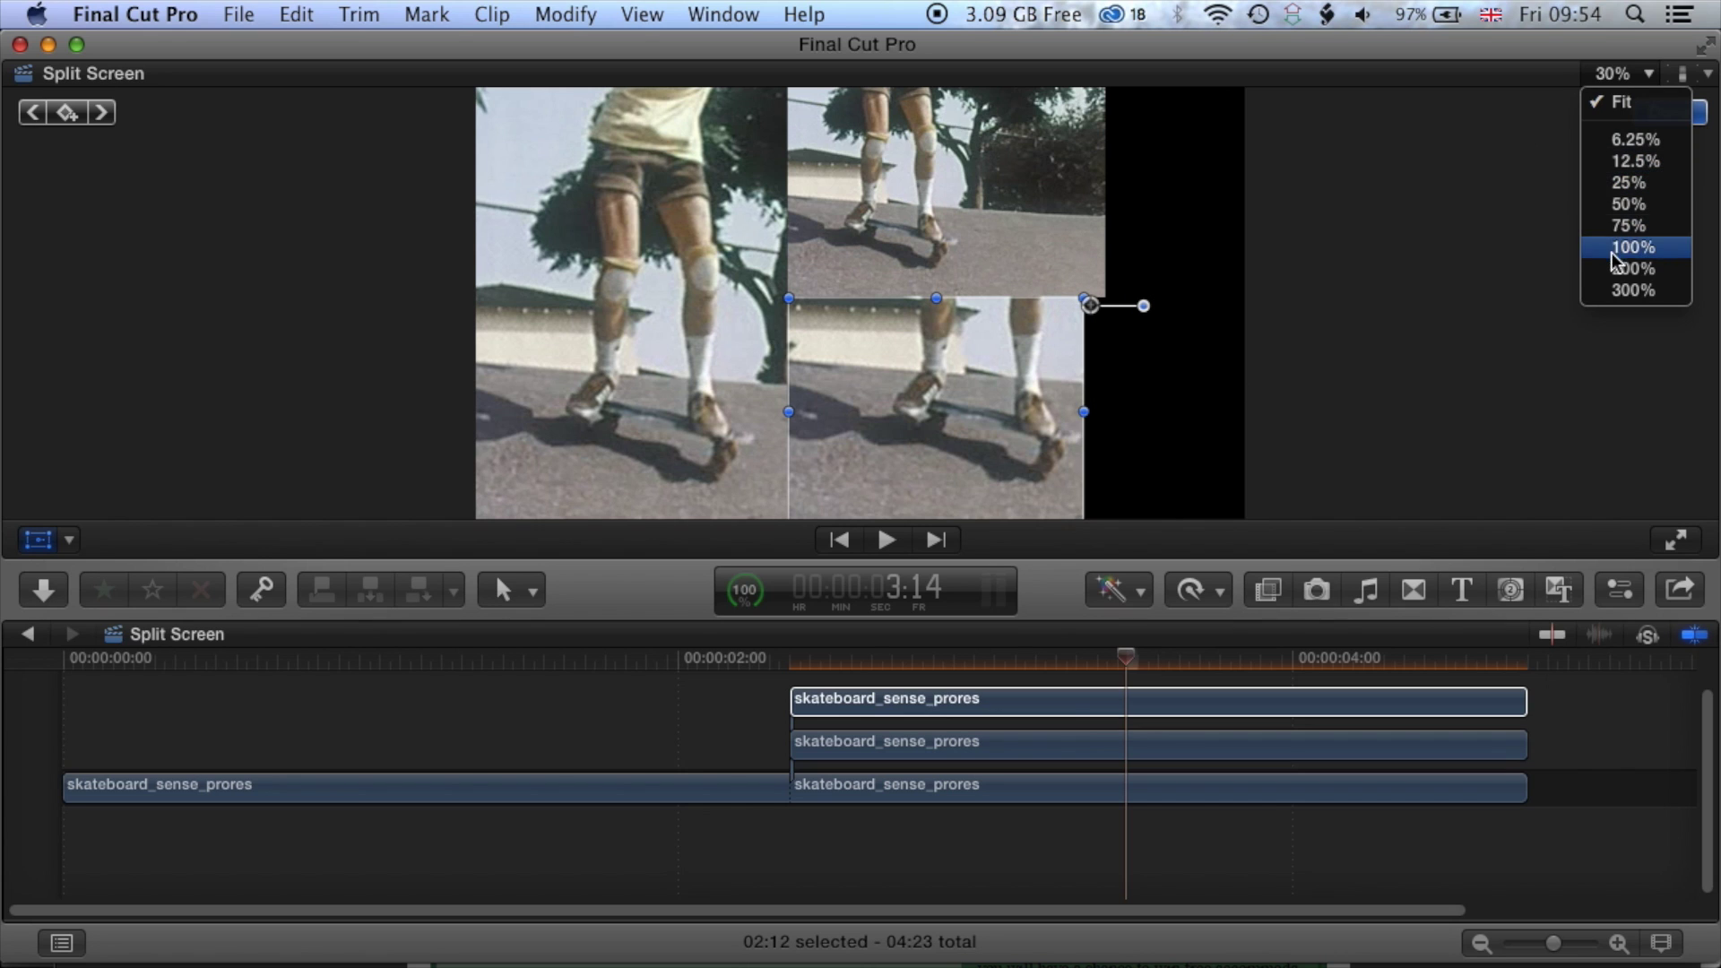
{"action": "left_click", "coordinate": [1631, 290]}
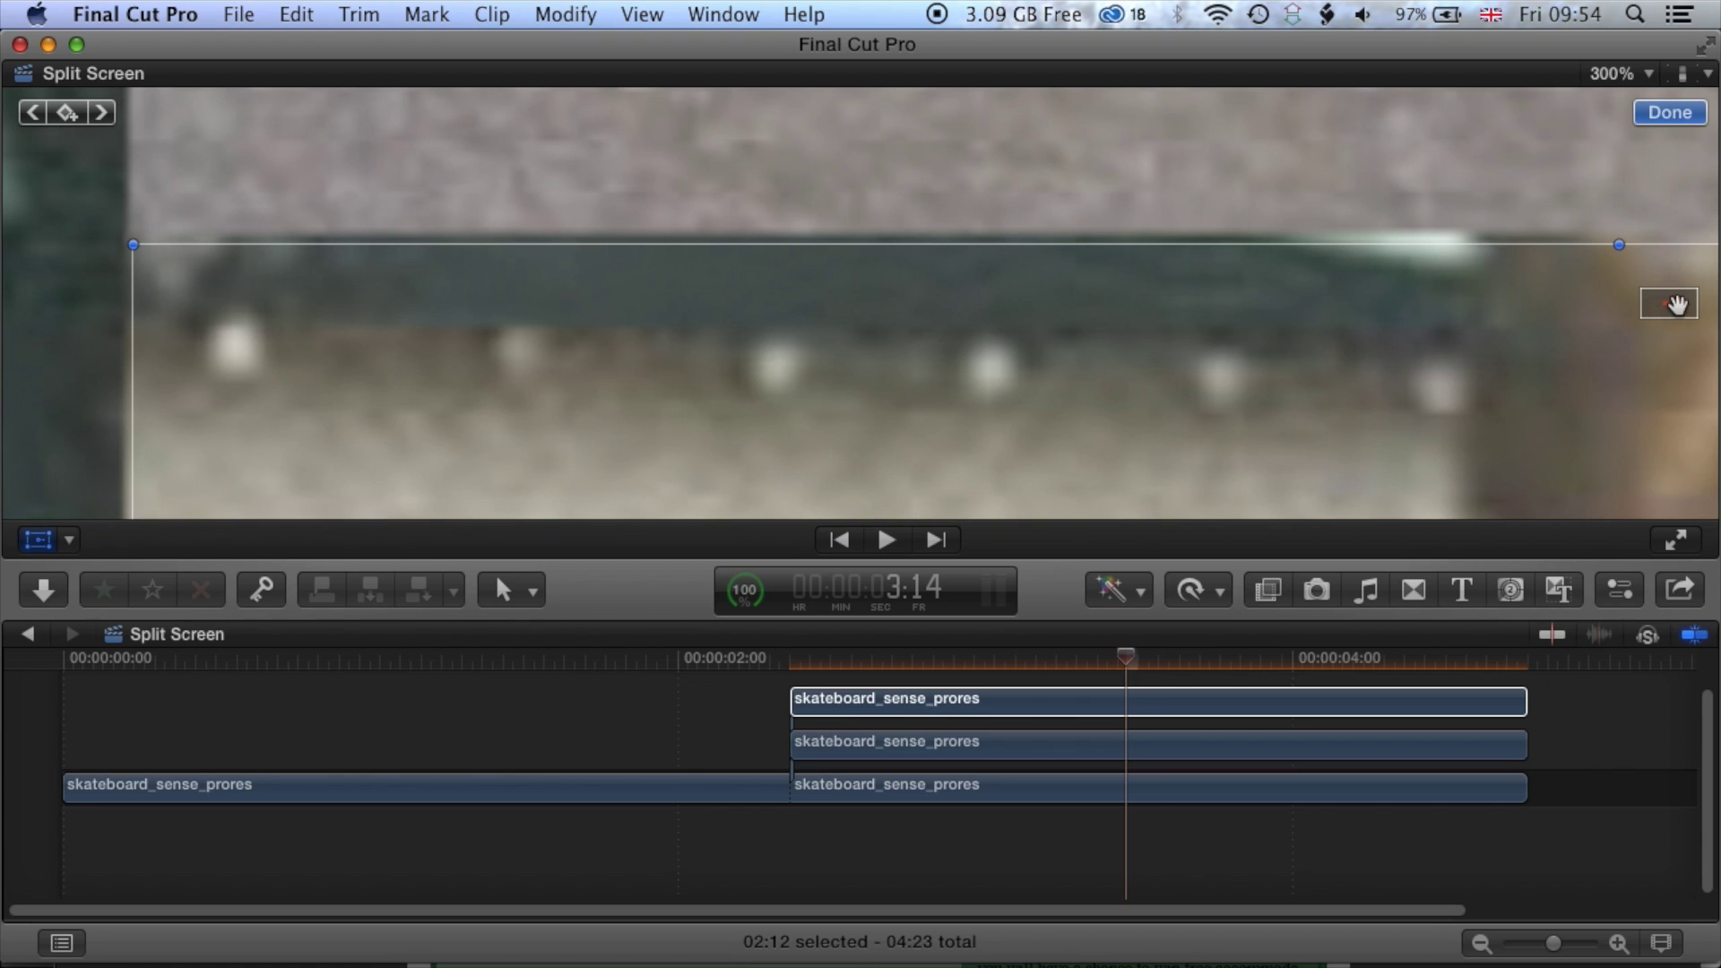
{"action": "left_click_drag", "start_coordinate": [1674, 305], "coordinate": [1693, 302]}
{"action": "left_click", "coordinate": [68, 539]}
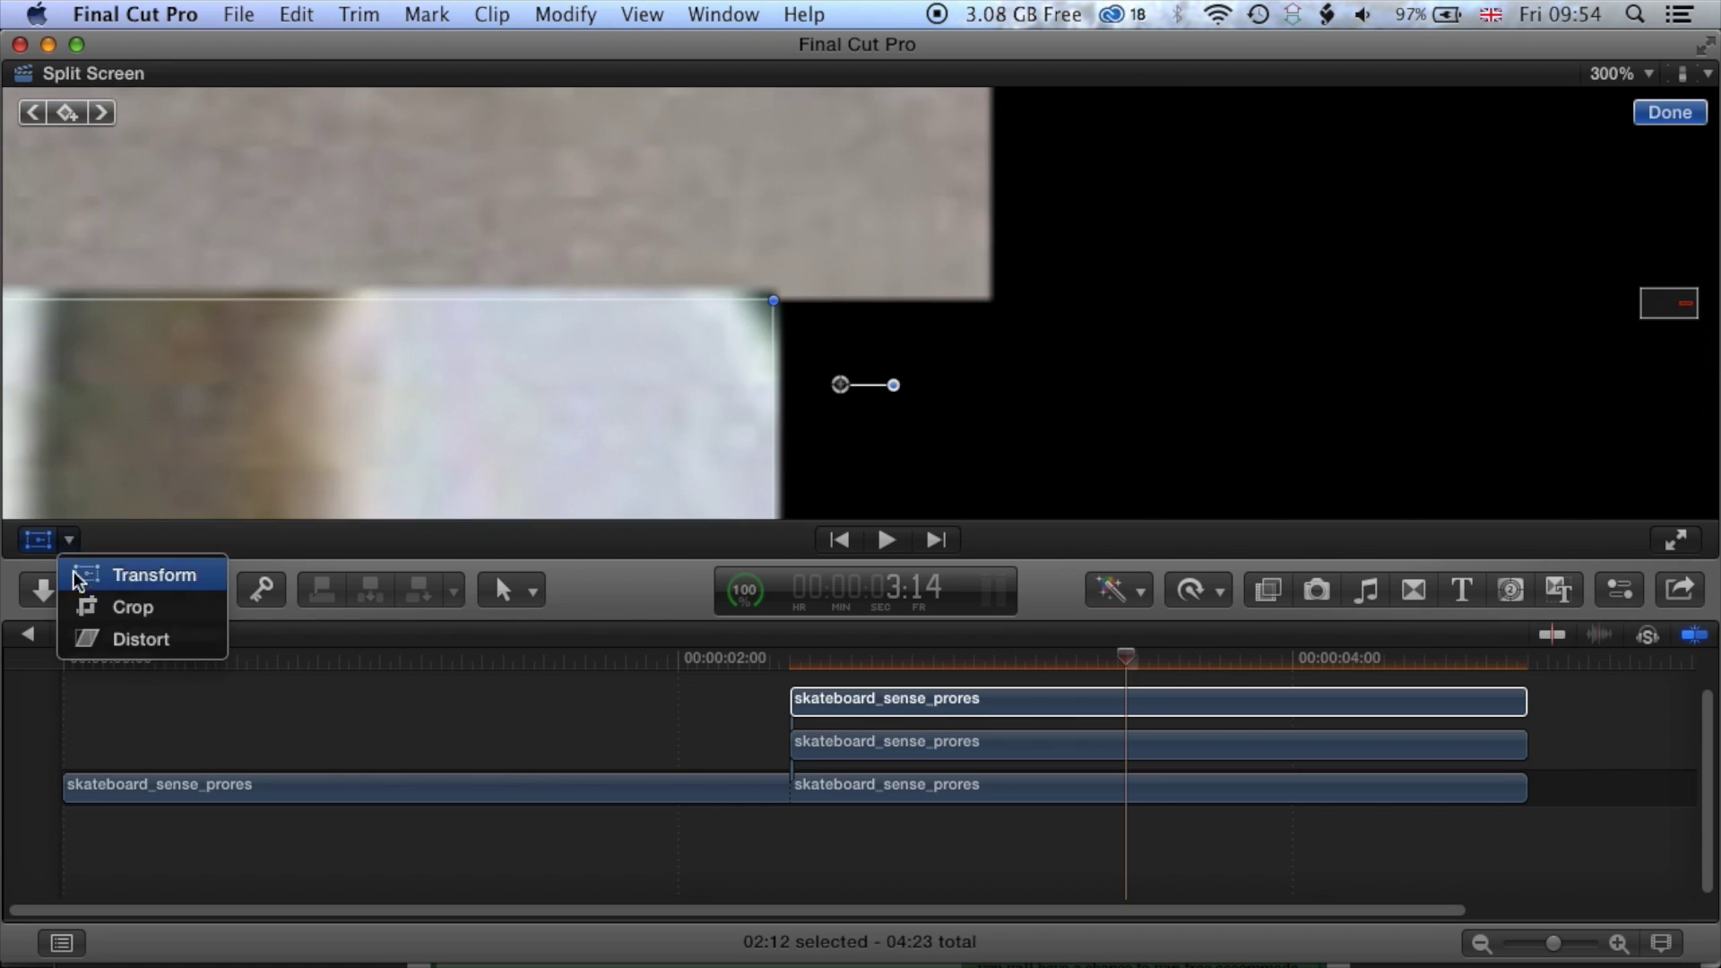
{"action": "left_click", "coordinate": [85, 607]}
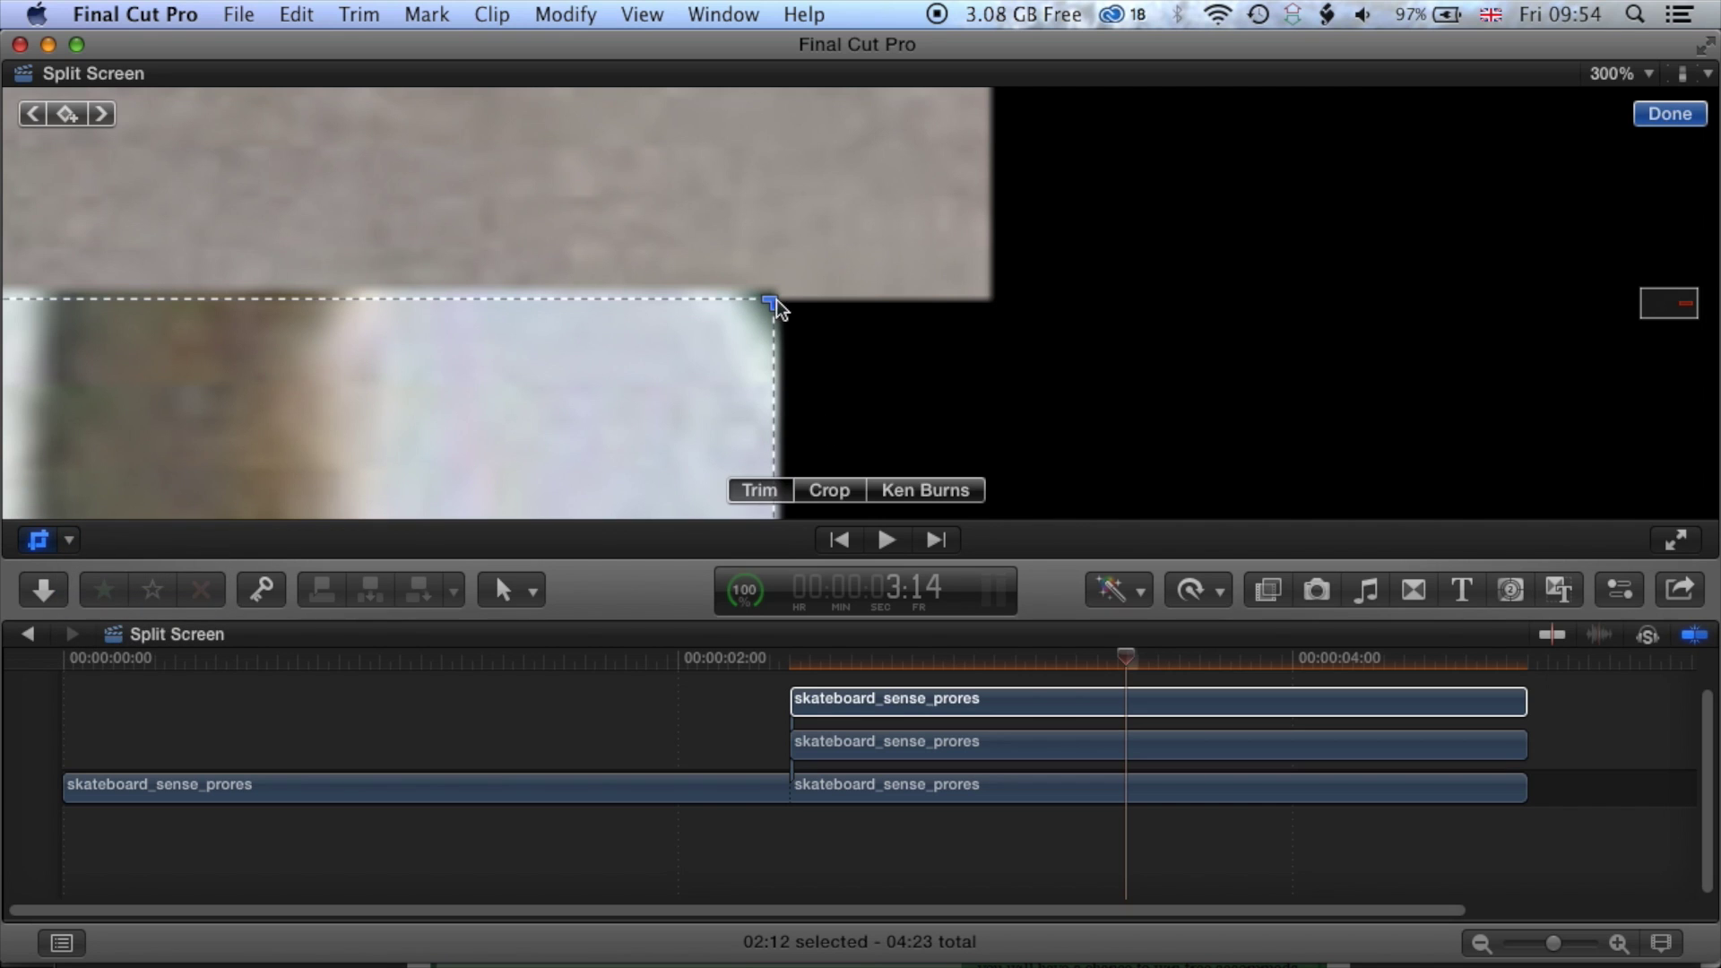
{"action": "mouse_move", "coordinate": [776, 307]}
{"action": "left_mouse_down"}
{"action": "mouse_move", "coordinate": [800, 309]}
{"action": "mouse_move", "coordinate": [772, 309]}
{"action": "left_mouse_up"}
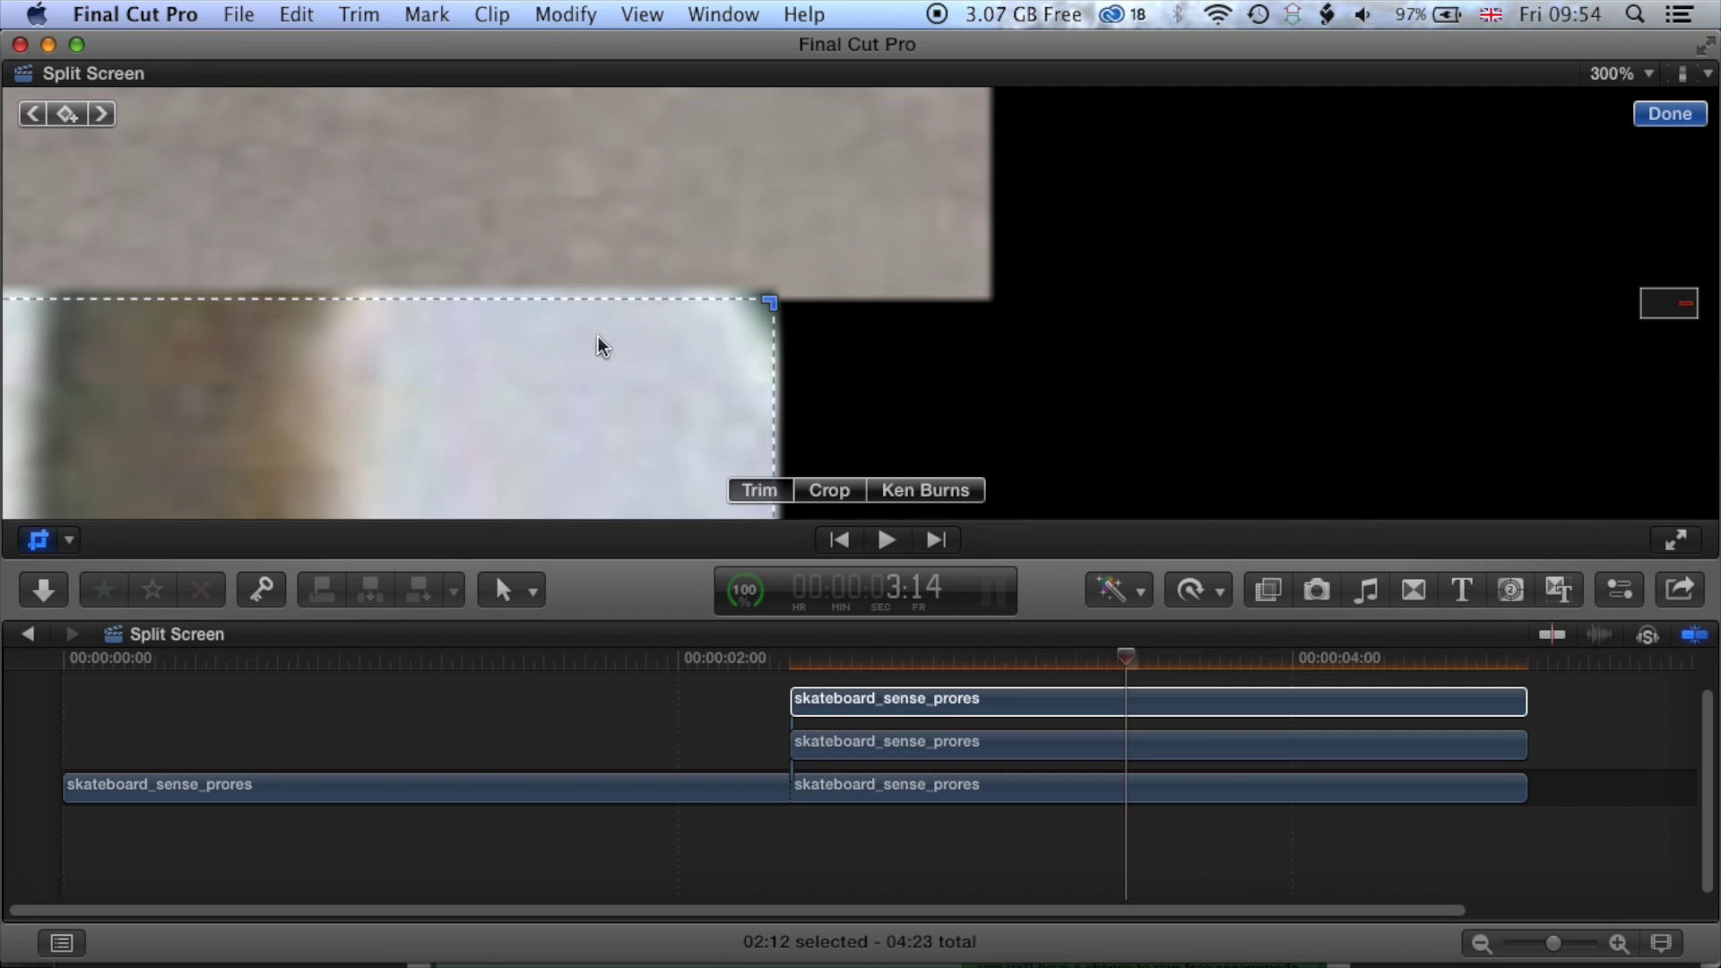
Step: Slide the layer right to X 623 px and readjust its top-left crop corner
{"action": "left_click", "coordinate": [67, 541]}
{"action": "left_click_drag", "start_coordinate": [526, 384], "coordinate": [724, 375]}
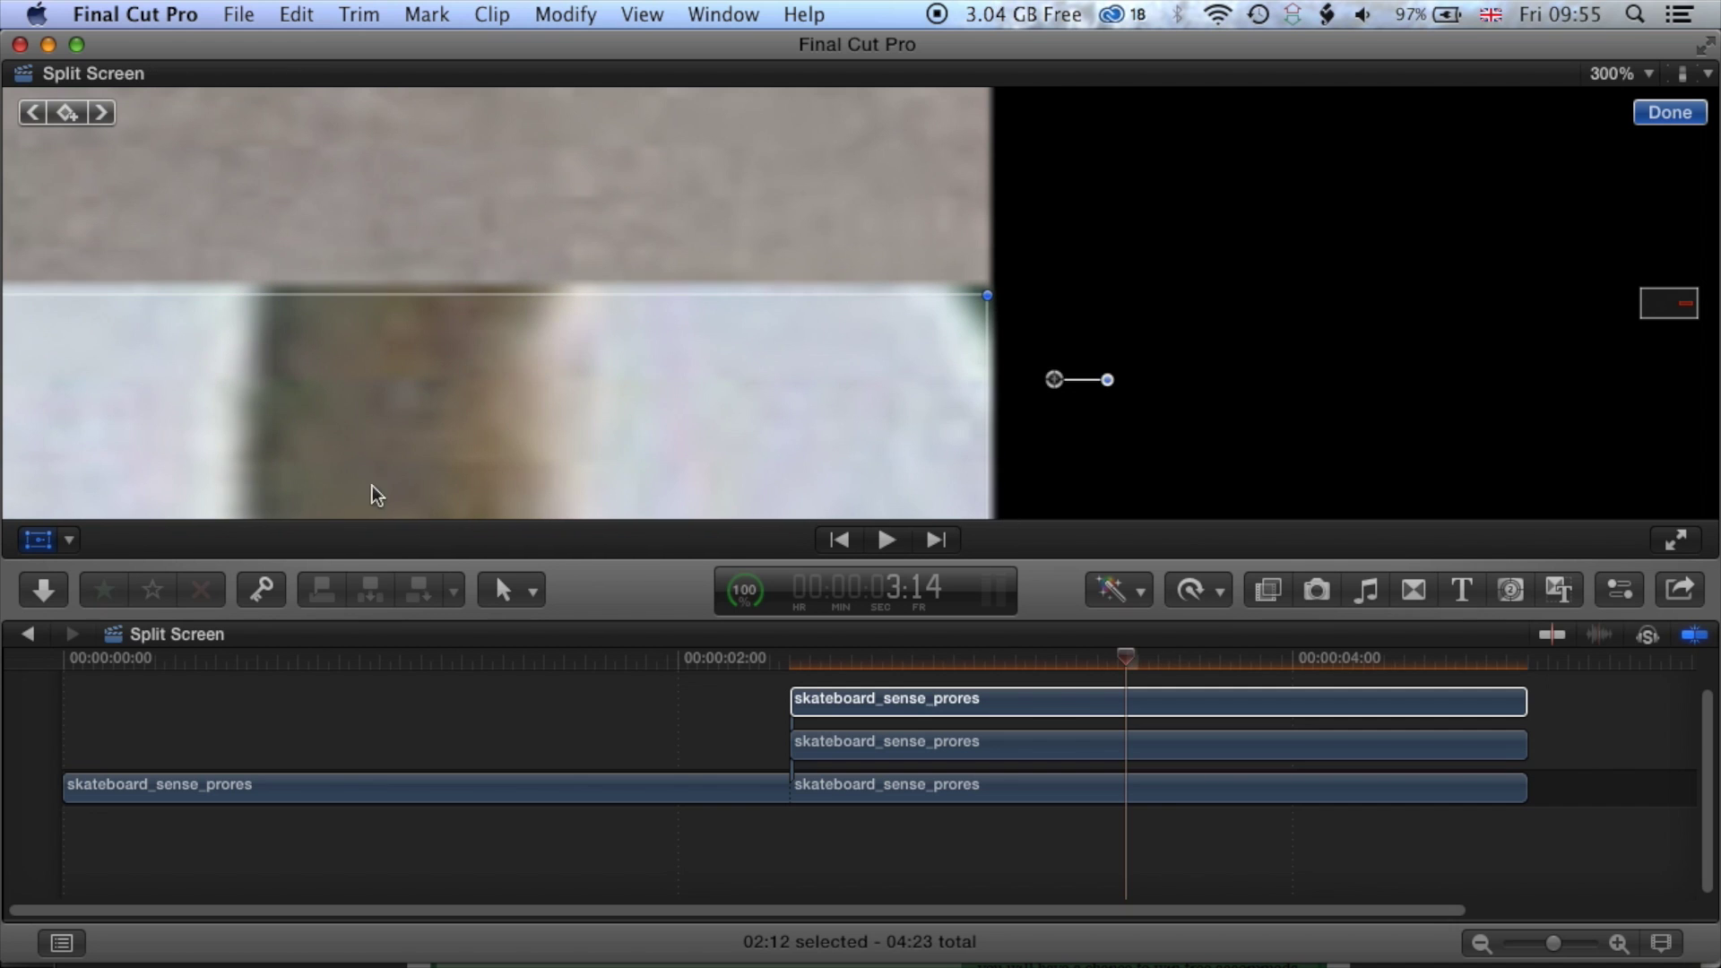
{"action": "left_click_drag", "start_coordinate": [1679, 303], "coordinate": [1232, 359]}
{"action": "left_click", "coordinate": [68, 539]}
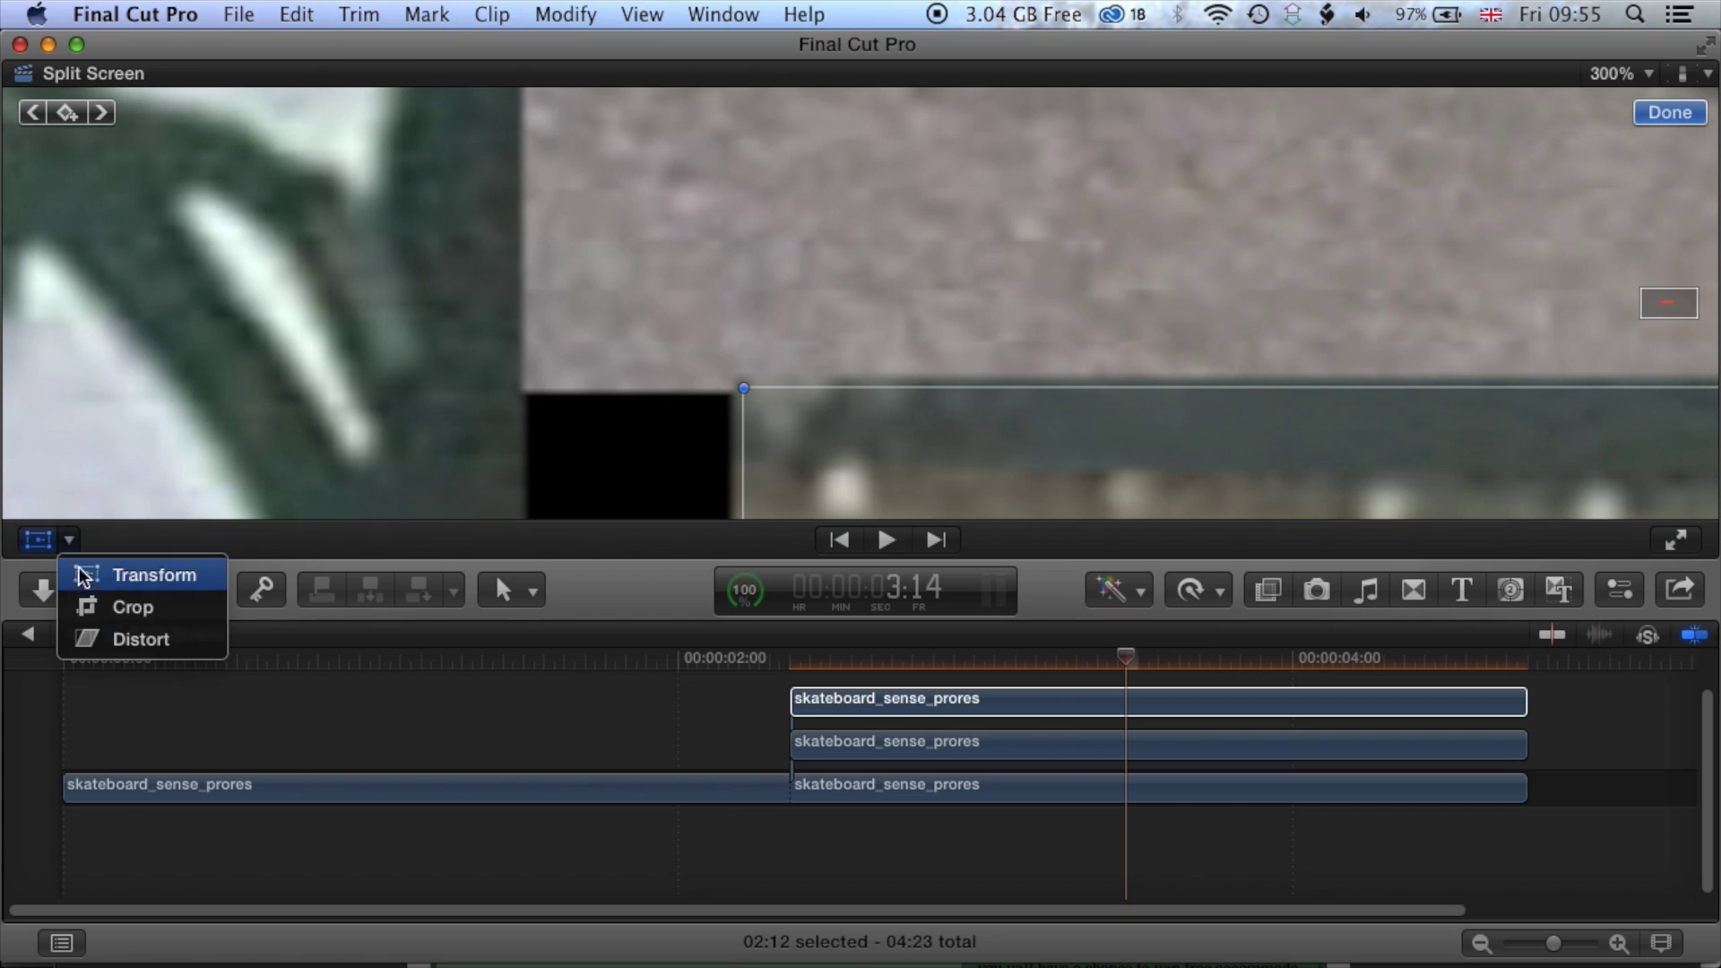
{"action": "left_click", "coordinate": [131, 603]}
{"action": "left_click_drag", "start_coordinate": [743, 393], "coordinate": [527, 399]}
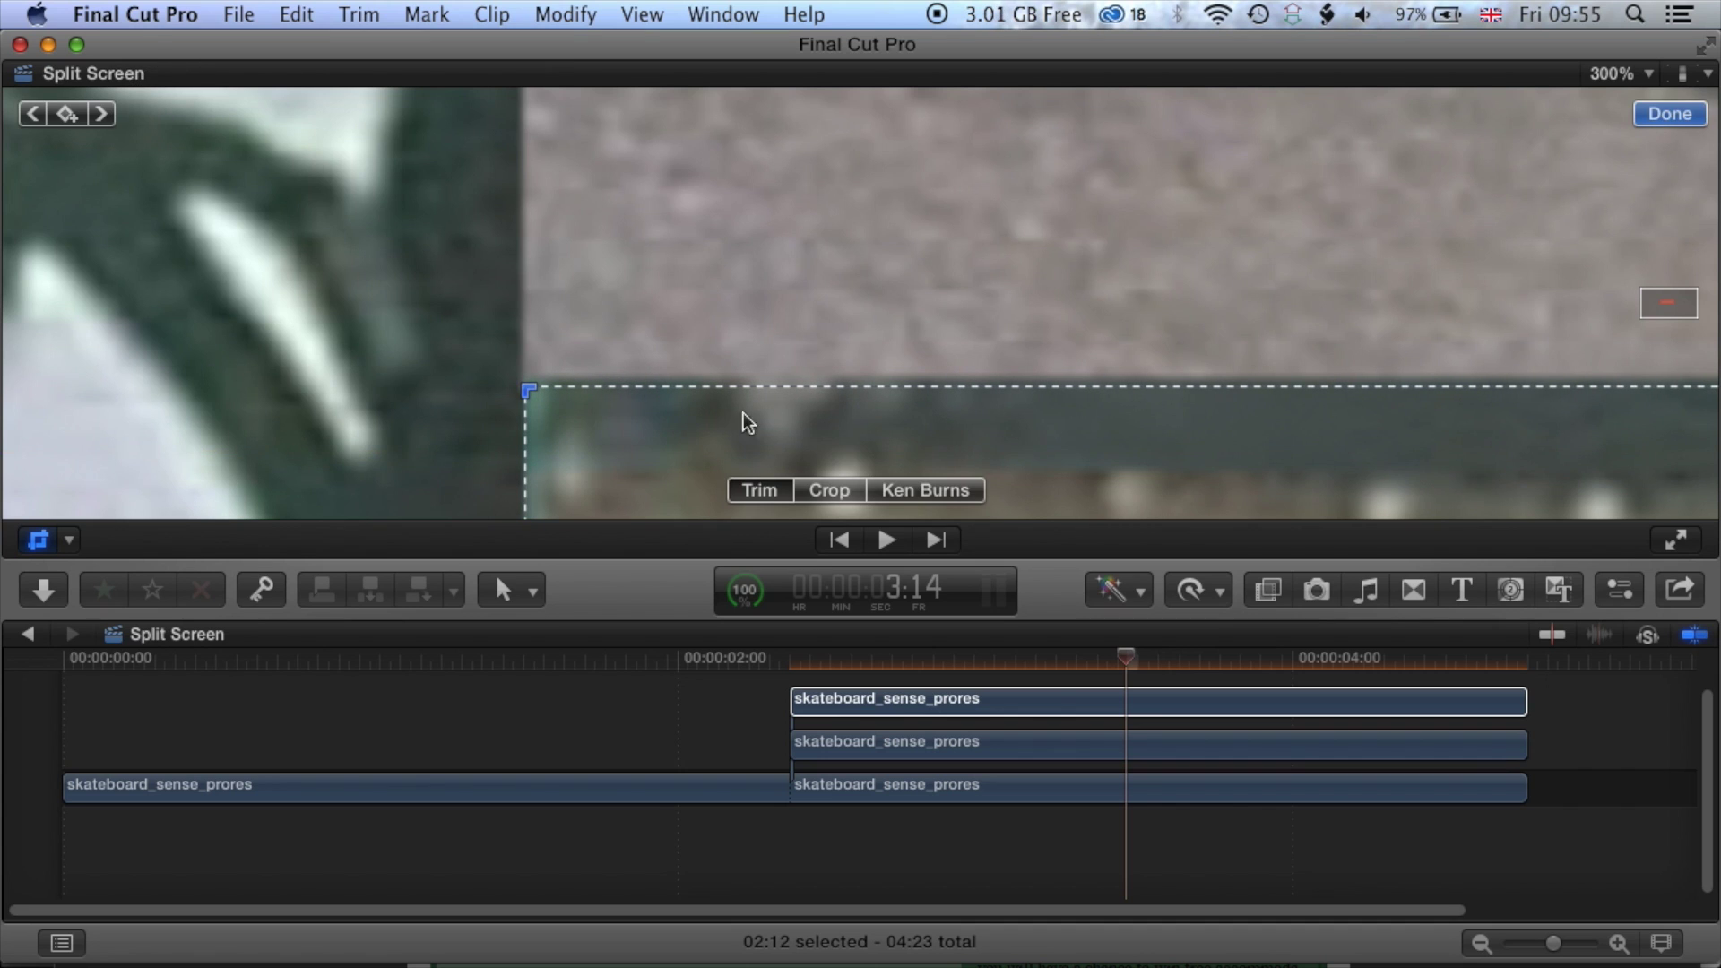
Step: Fit the viewer, finish the crop, and return the playhead to 1:09
{"action": "left_click", "coordinate": [1648, 74]}
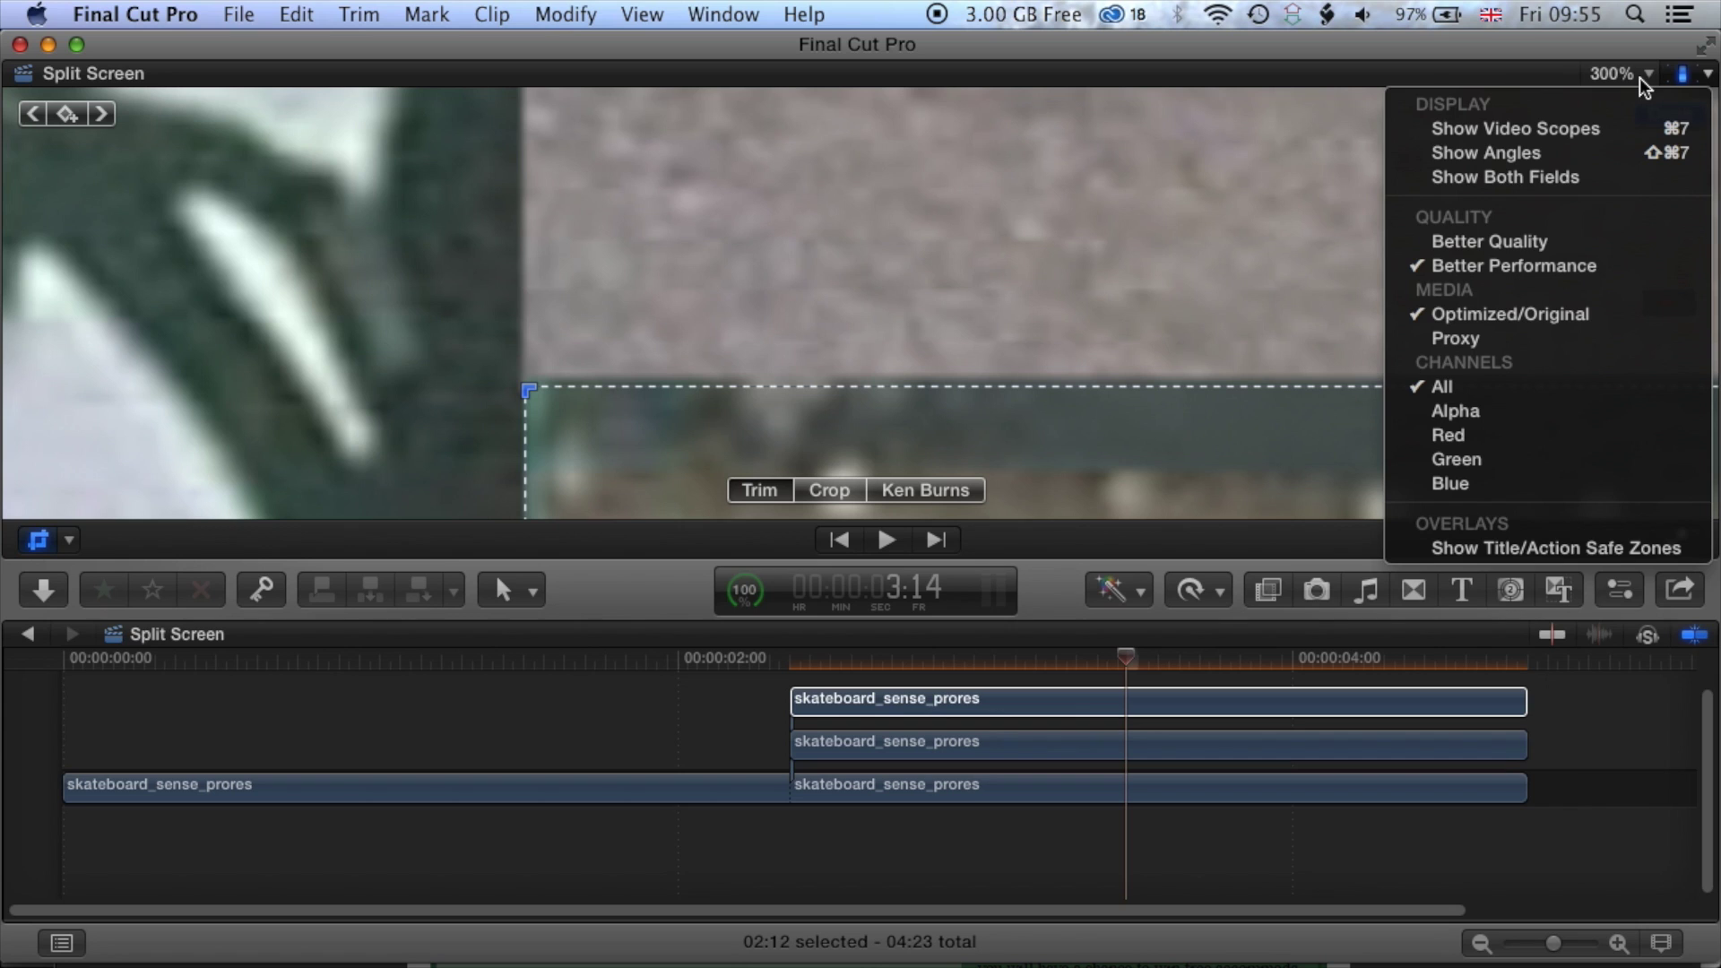
{"action": "left_click", "coordinate": [1643, 77]}
{"action": "left_click", "coordinate": [1644, 77]}
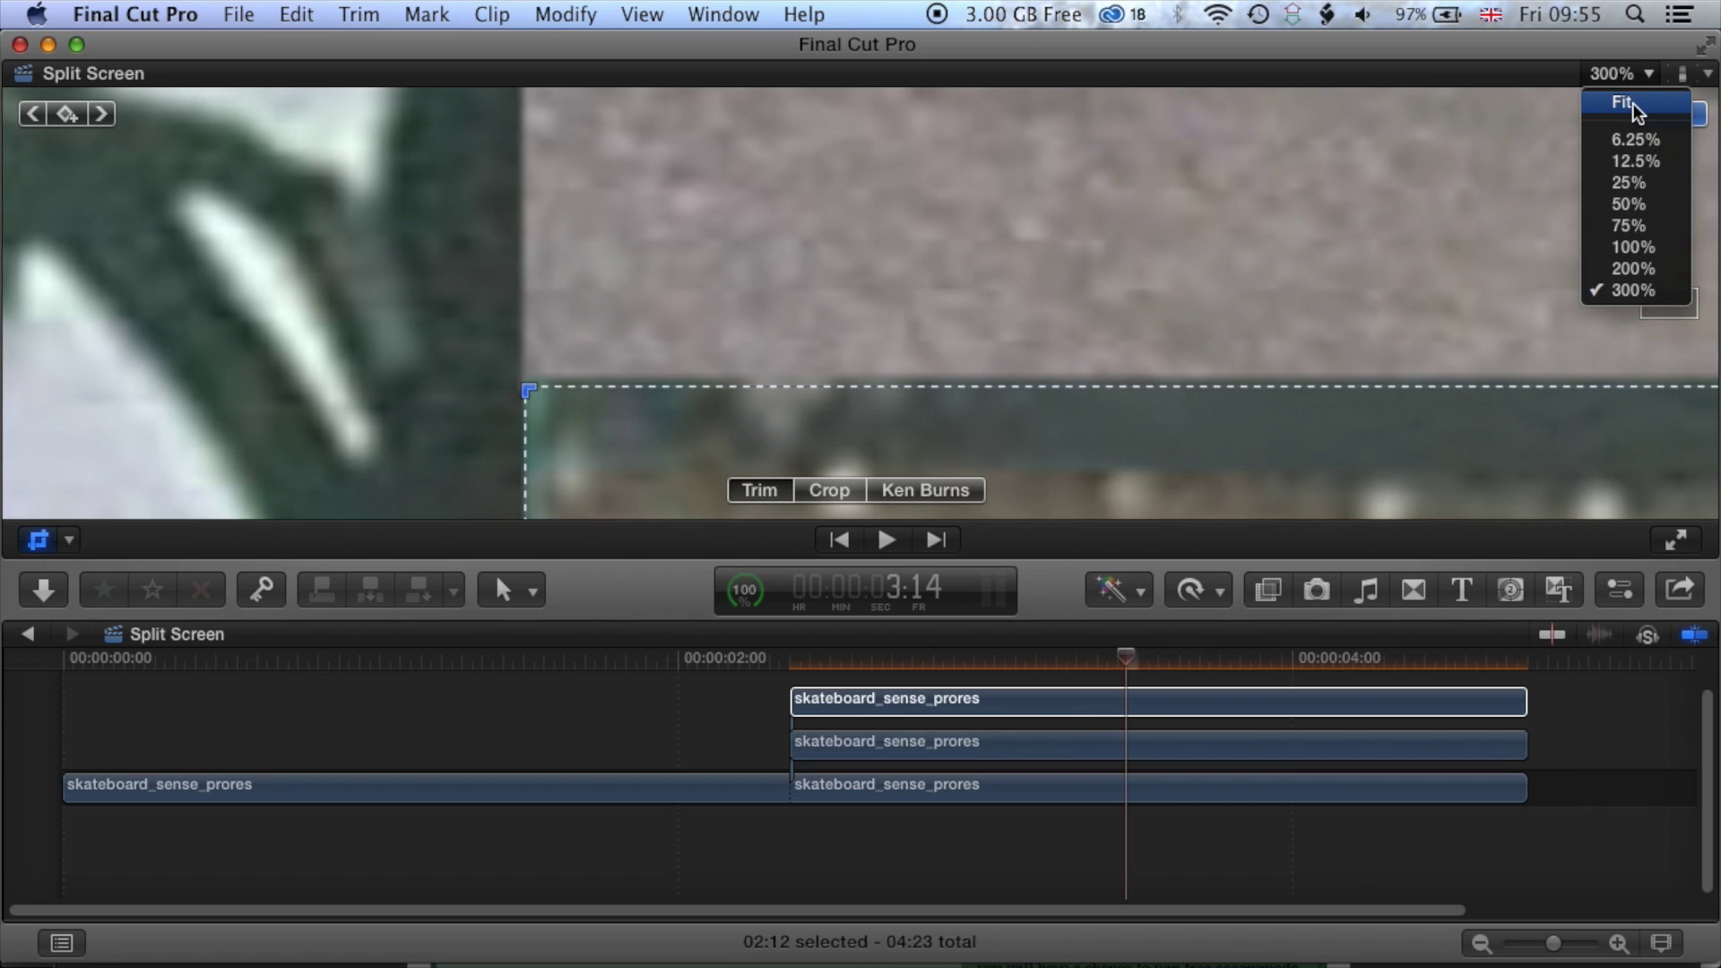
{"action": "left_click", "coordinate": [1632, 106]}
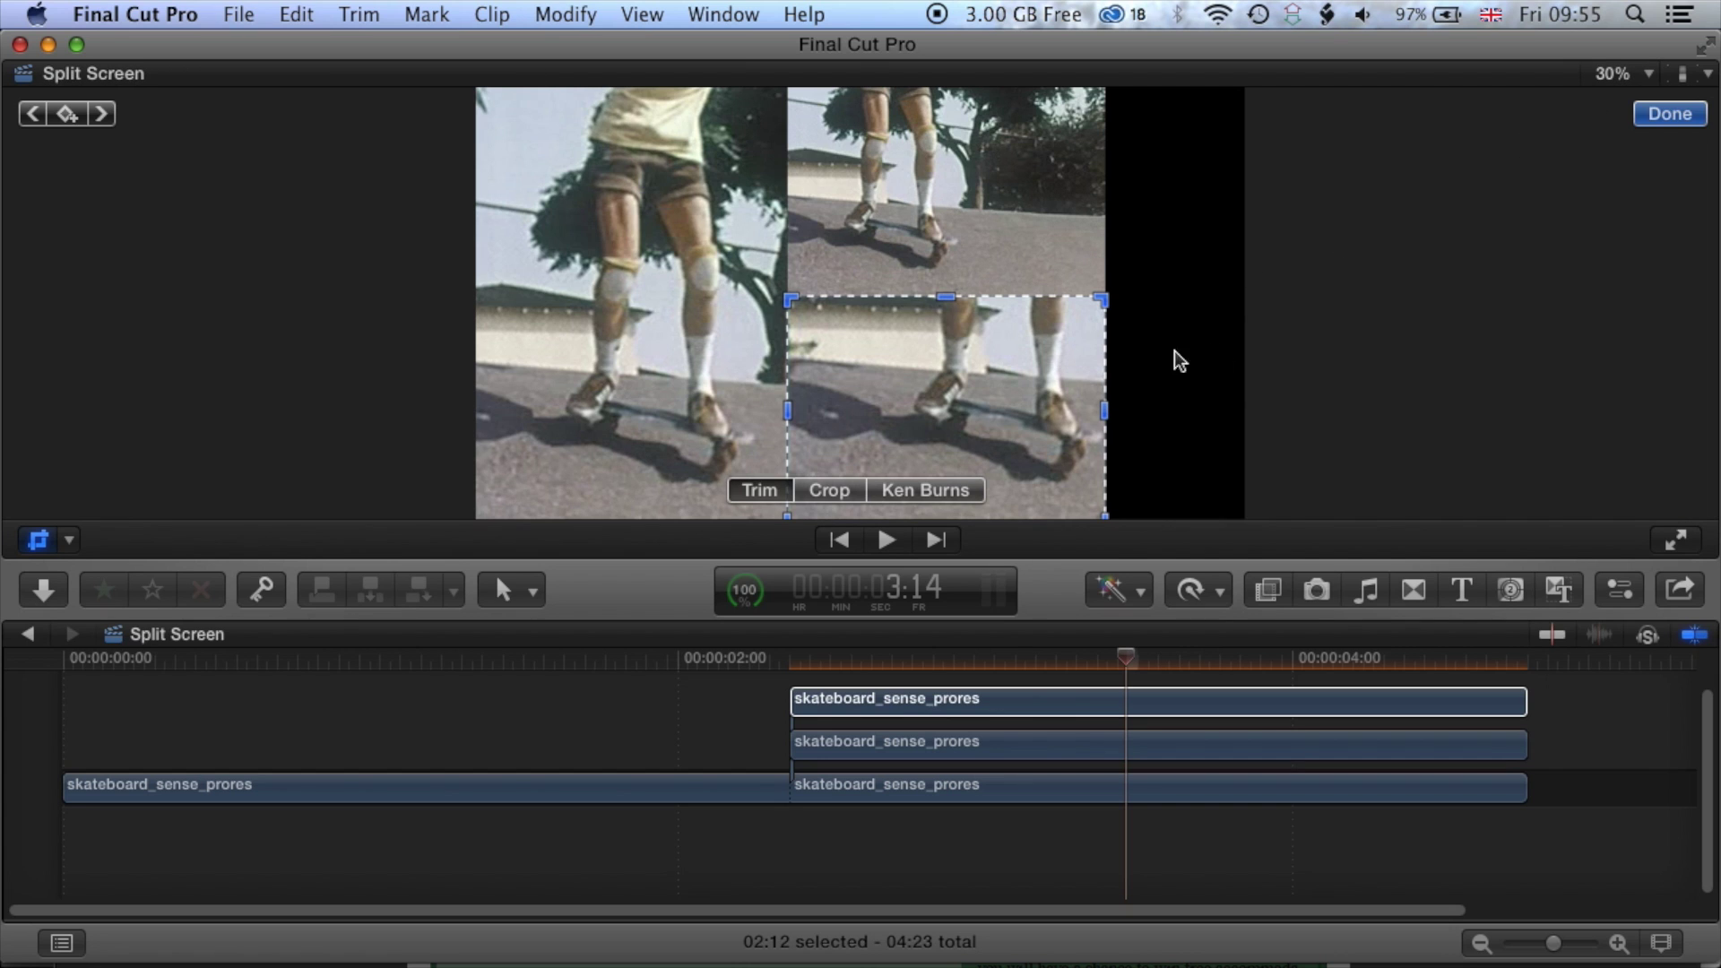
{"action": "left_click", "coordinate": [1685, 114]}
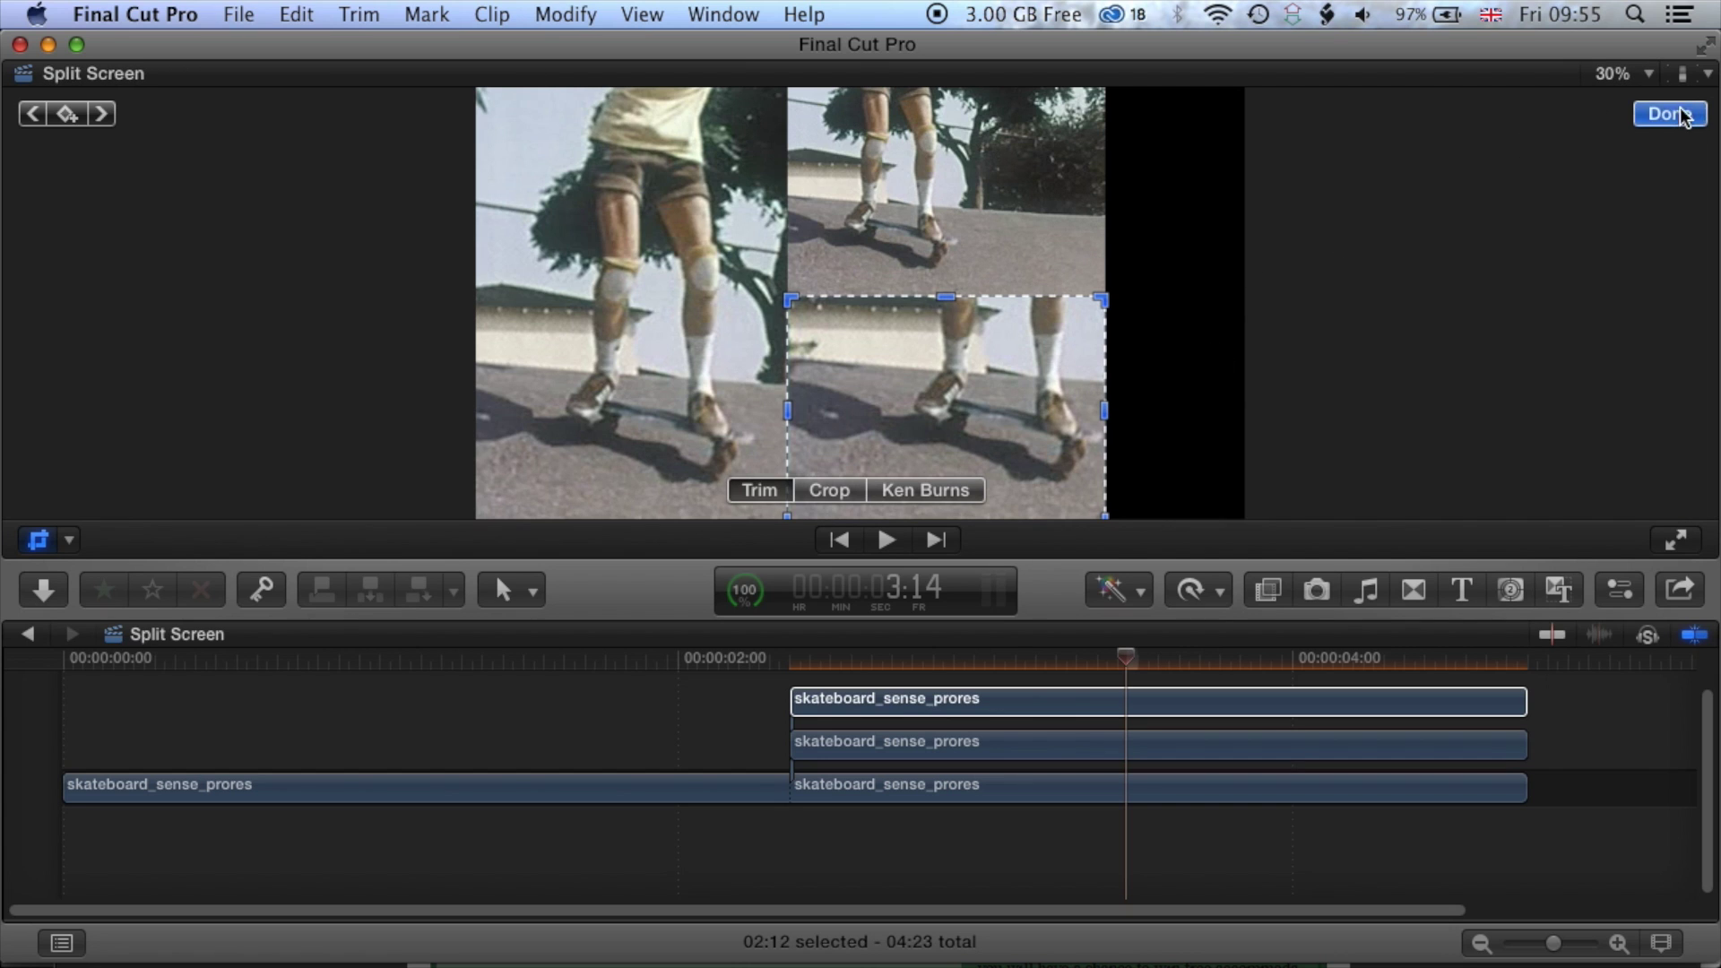
{"action": "left_click", "coordinate": [1040, 657]}
{"action": "left_click_drag", "start_coordinate": [993, 663], "coordinate": [477, 664]}
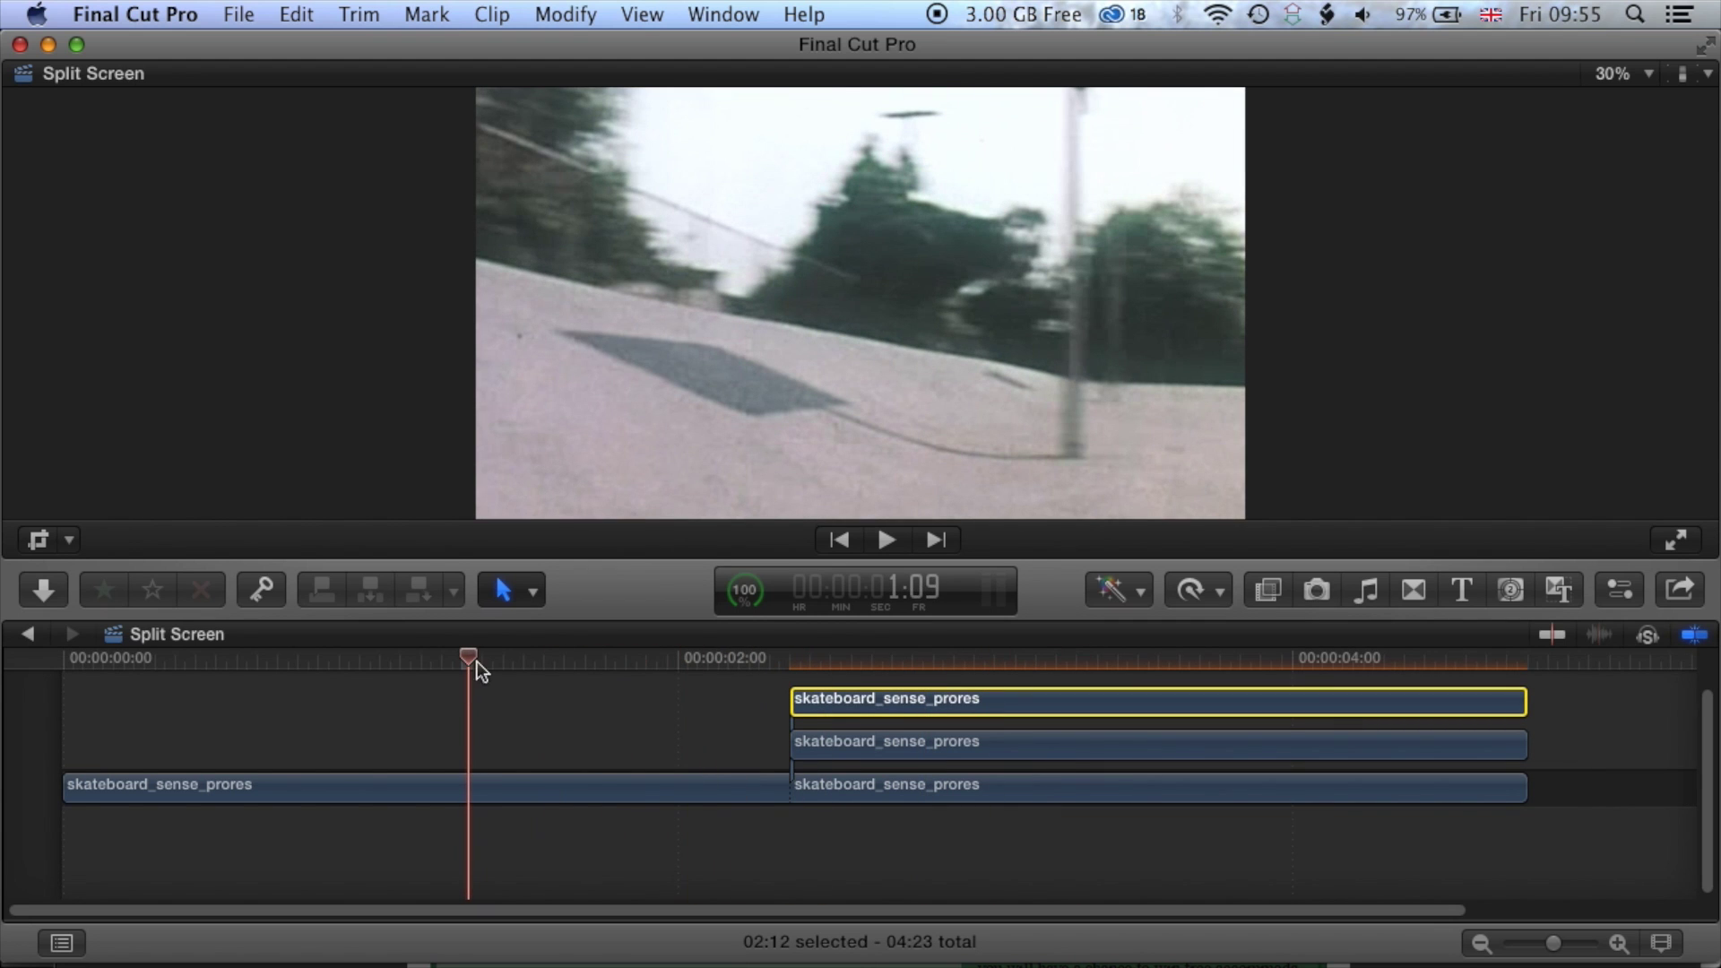
{"action": "key", "text": "space"}
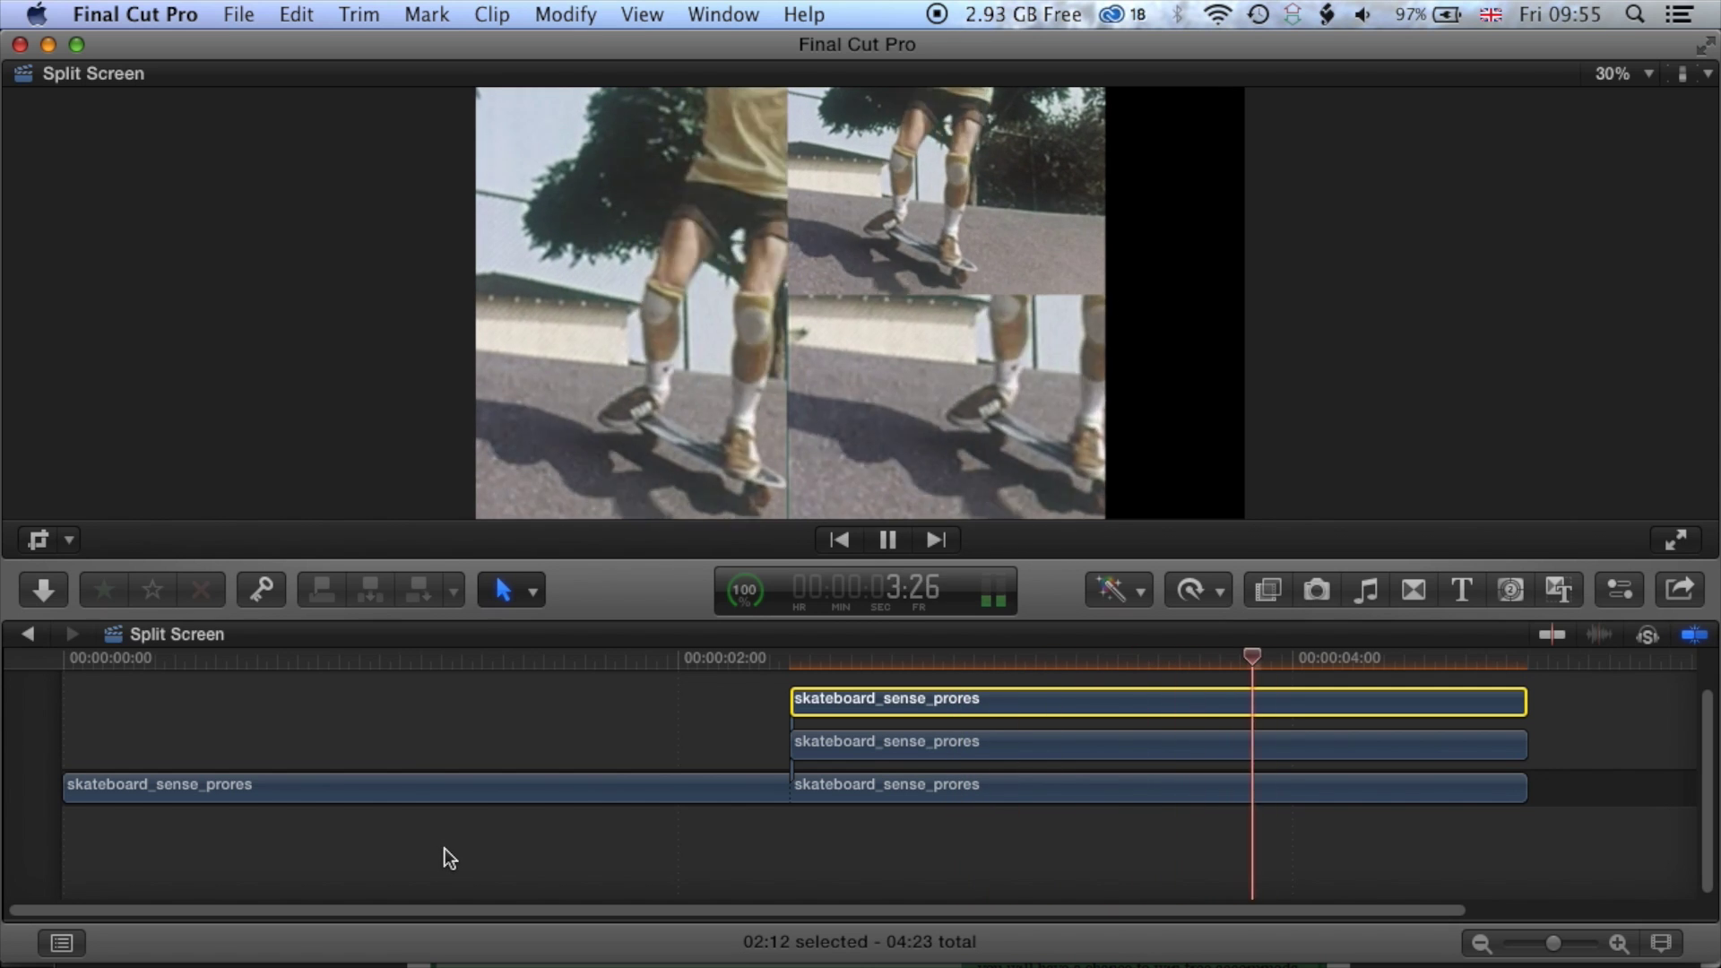
{"action": "key", "text": "space"}
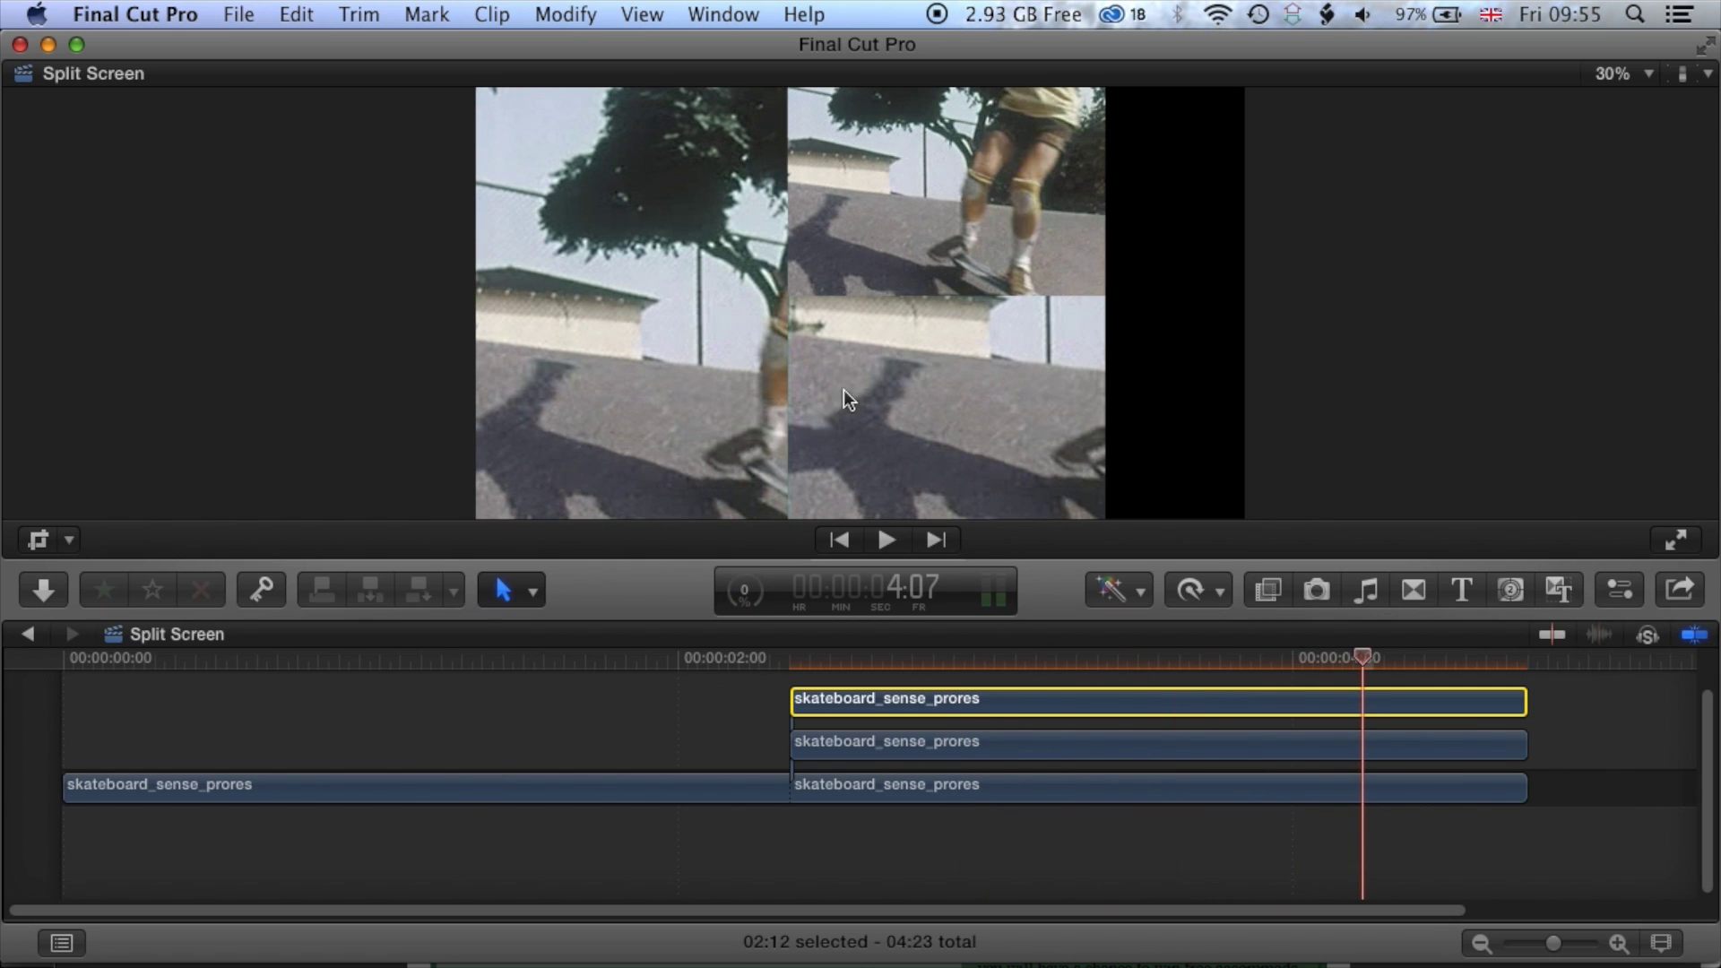
{"action": "left_click_drag", "start_coordinate": [1326, 653], "coordinate": [1181, 670]}
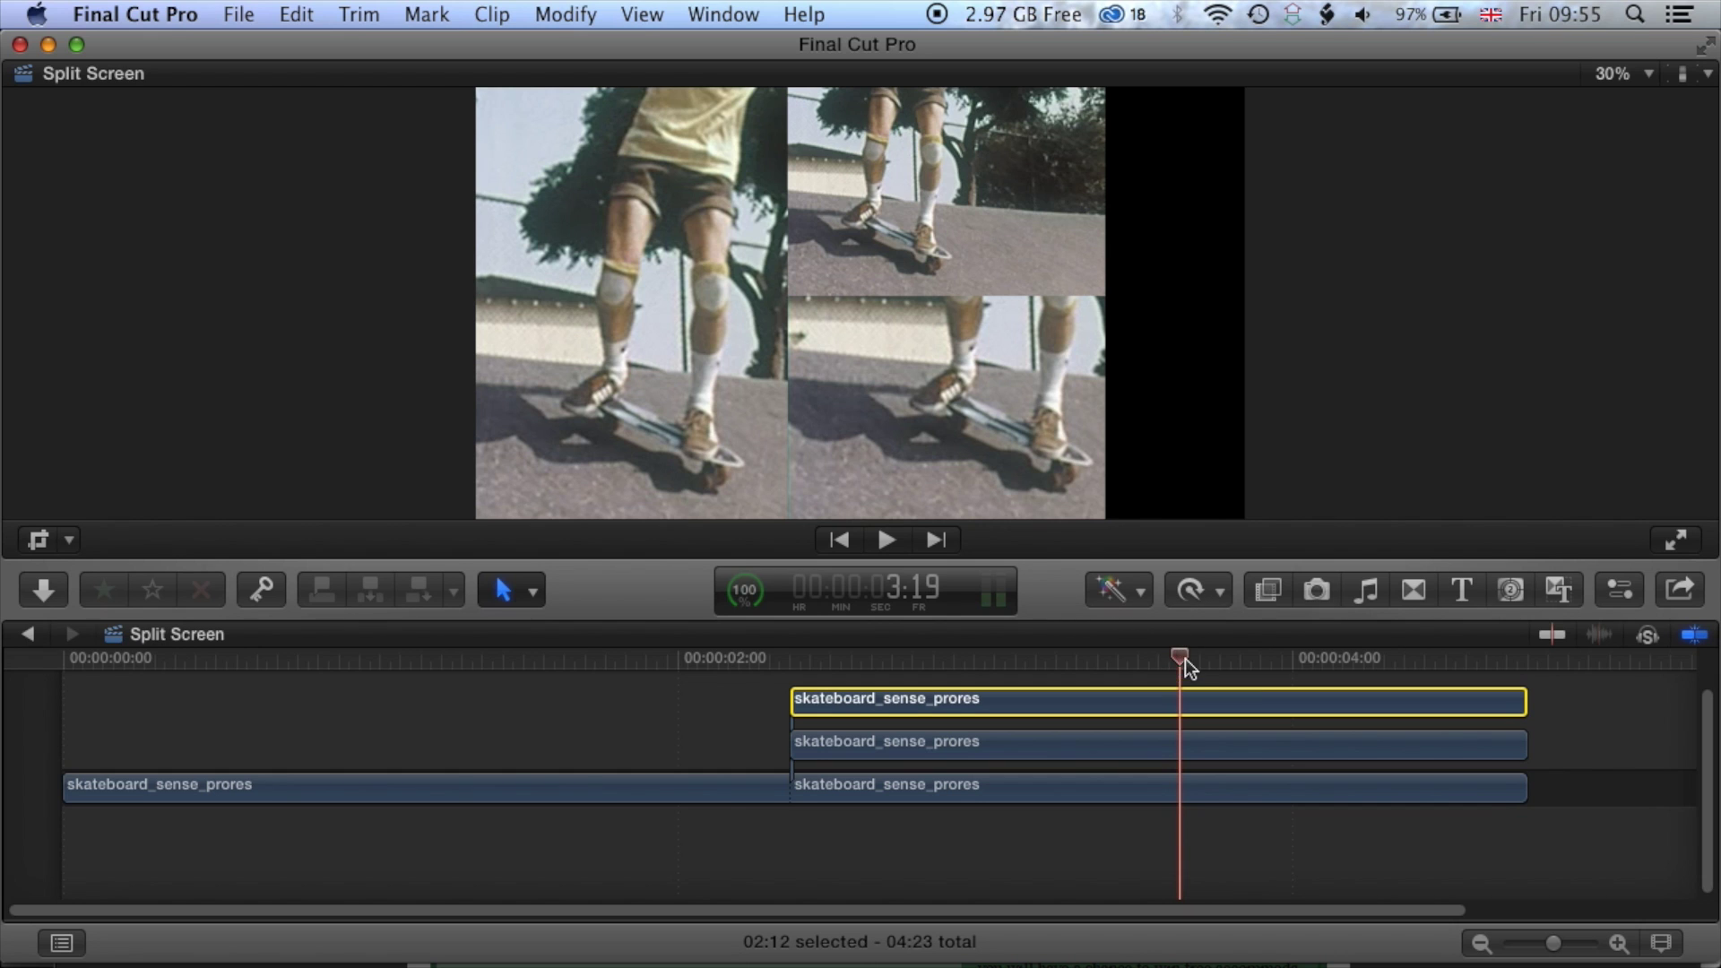
Step: Trim both upper layers to end at 3:19, blade the main clip there, and select the tail
{"action": "left_click_drag", "start_coordinate": [1514, 700], "coordinate": [1203, 700]}
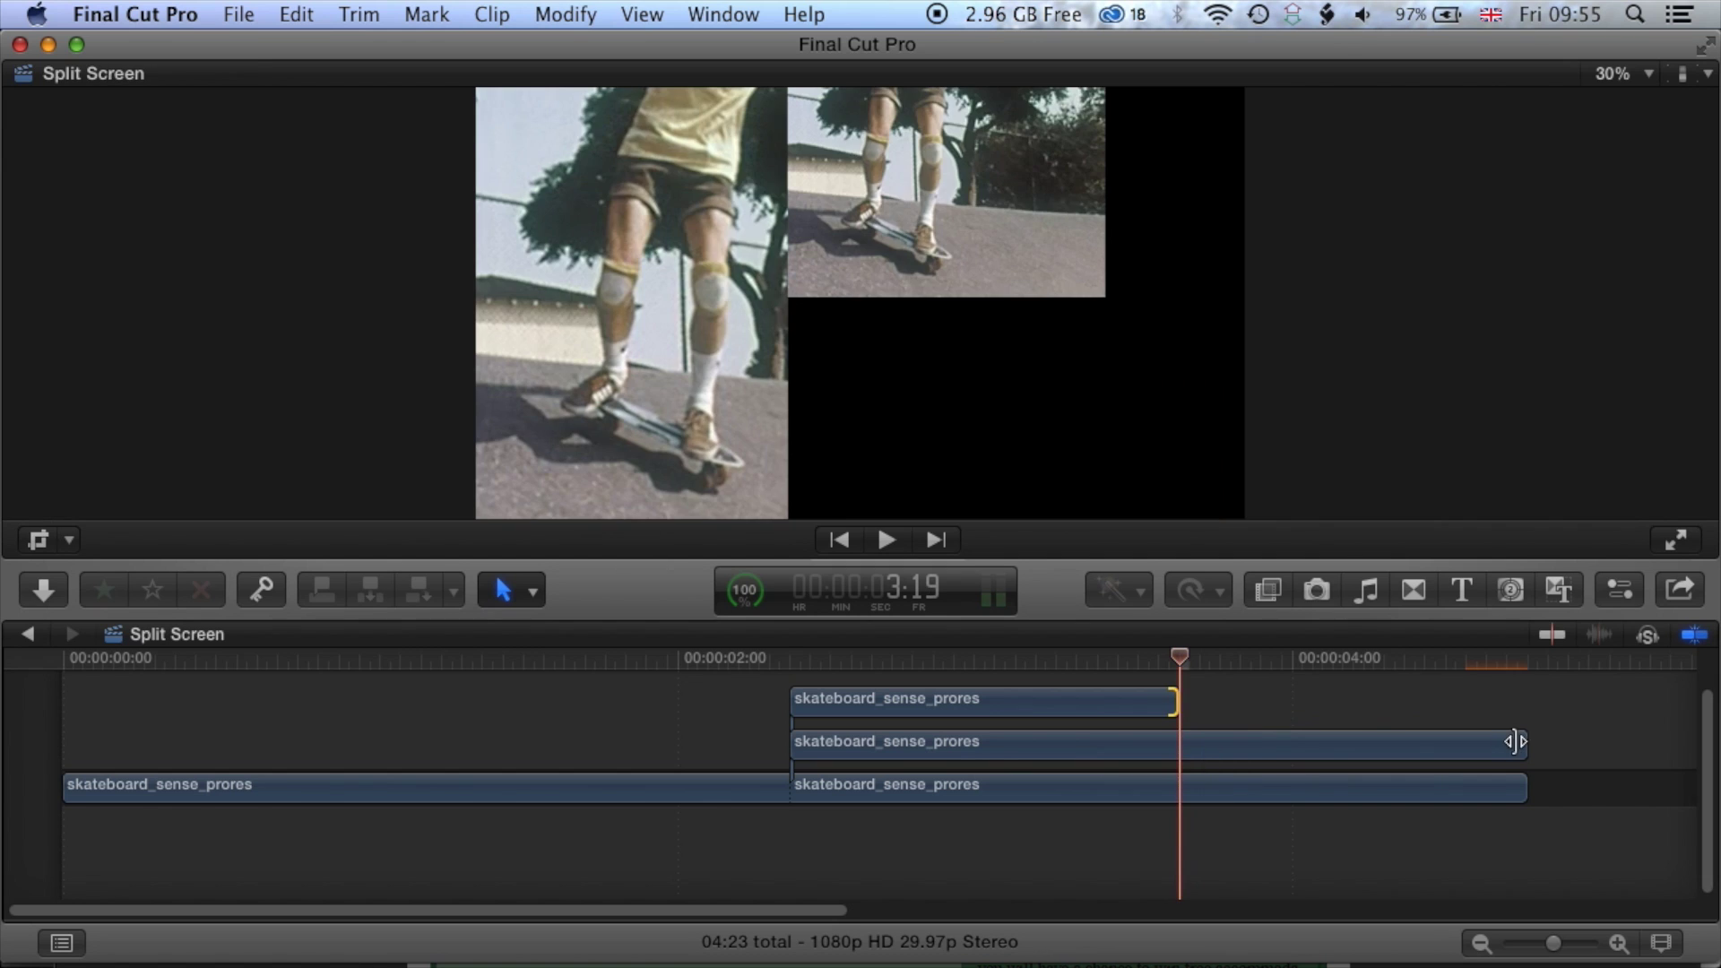
{"action": "left_click_drag", "start_coordinate": [1517, 741], "coordinate": [1178, 738]}
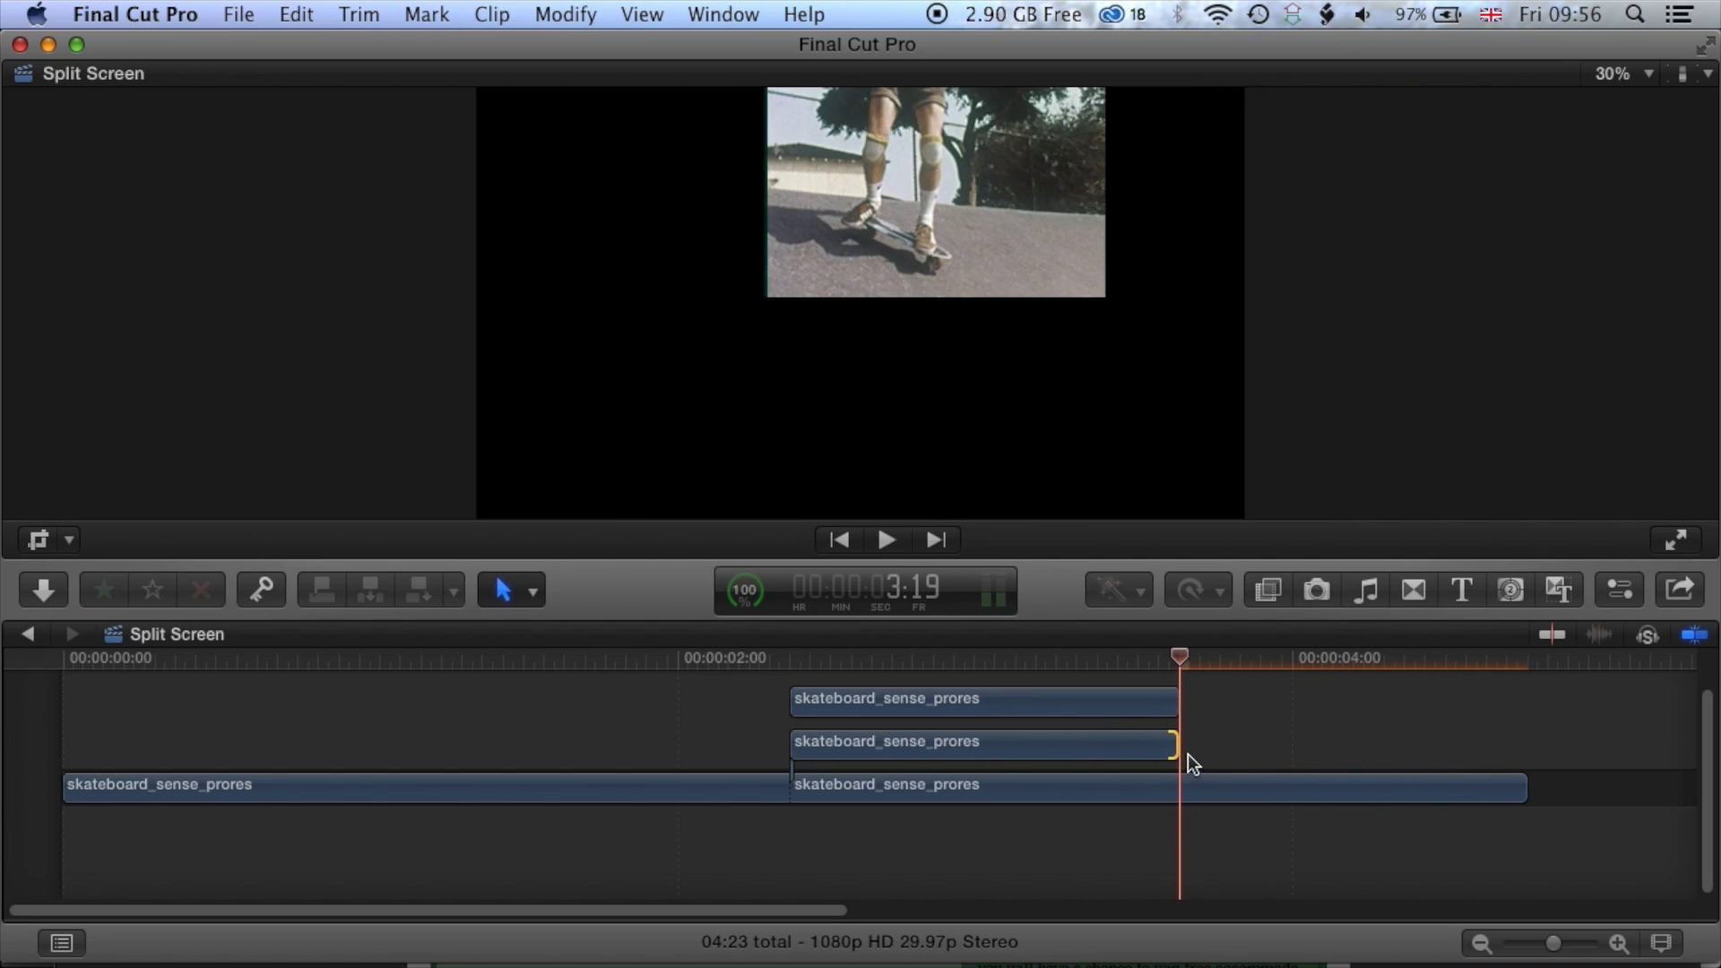
{"action": "left_click", "coordinate": [1202, 792]}
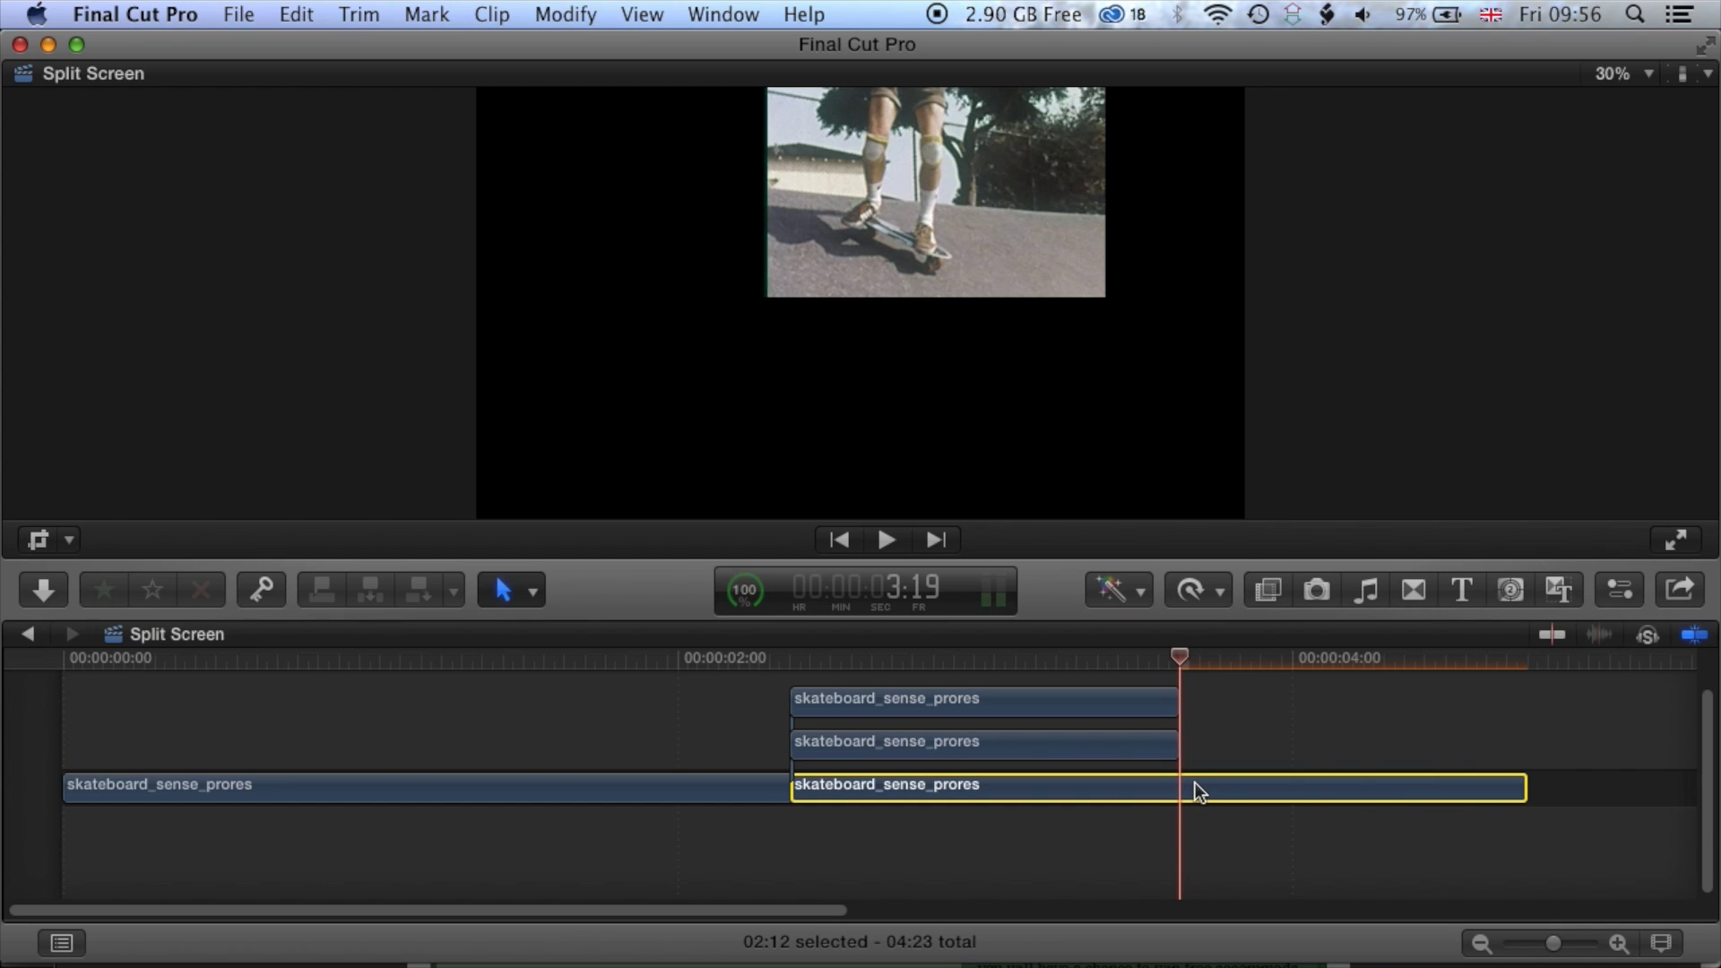
{"action": "key", "text": "super+b"}
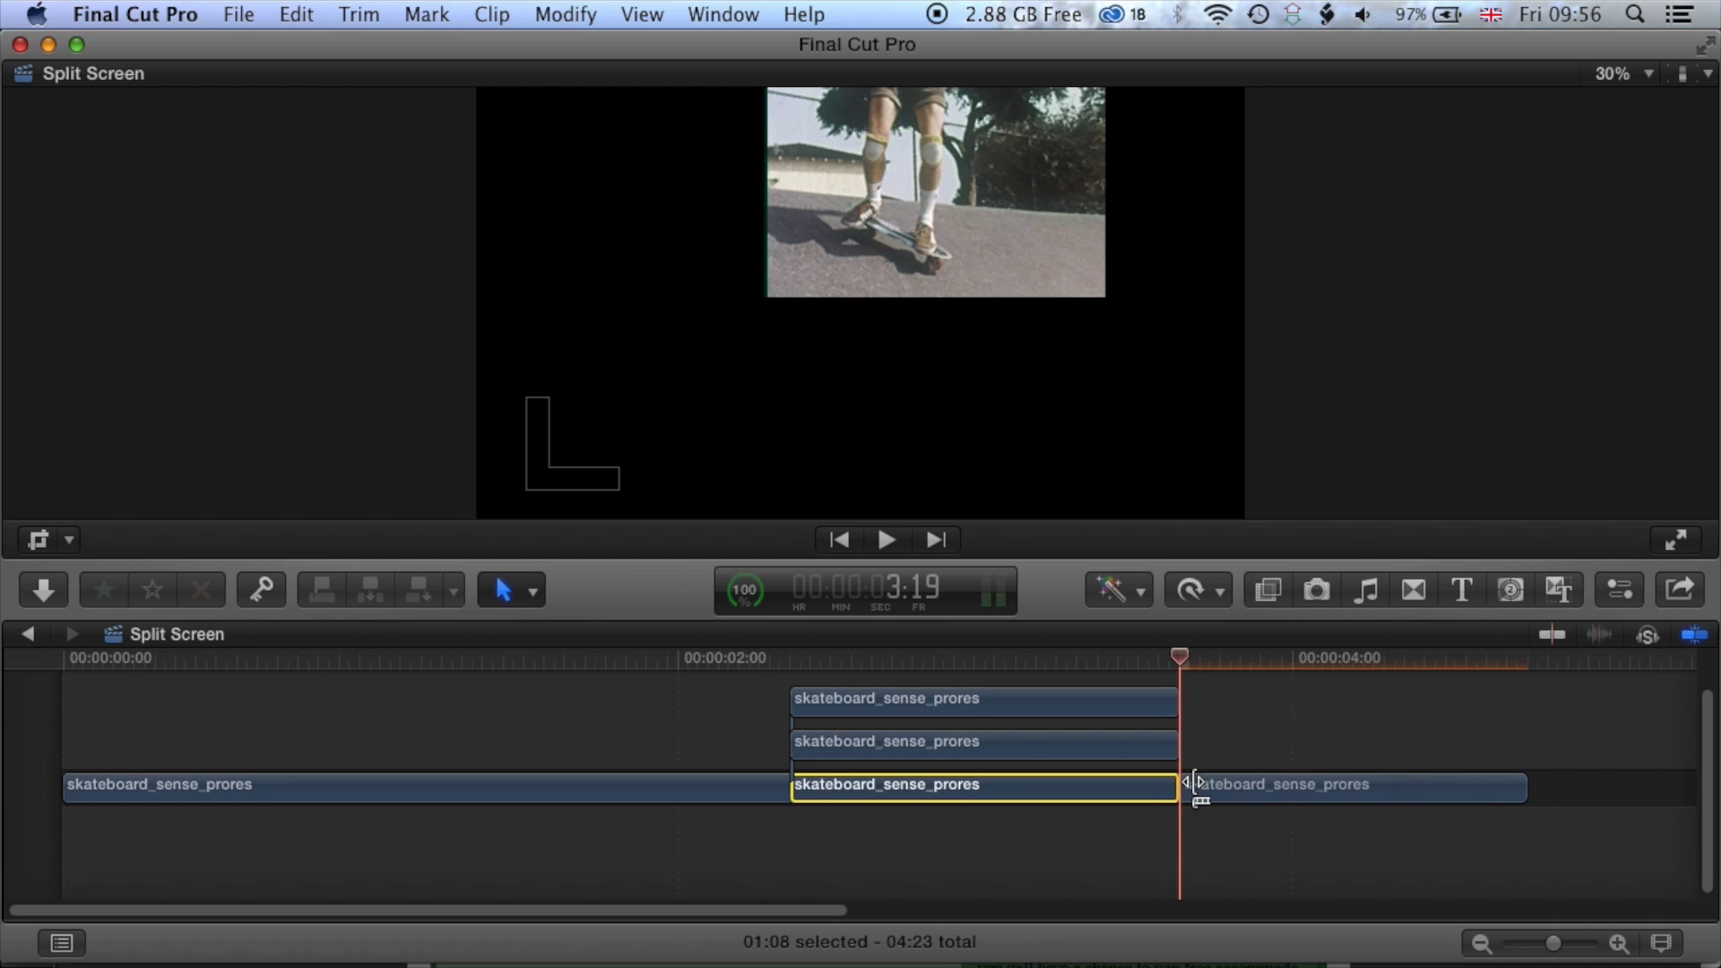
{"action": "left_click", "coordinate": [1210, 792]}
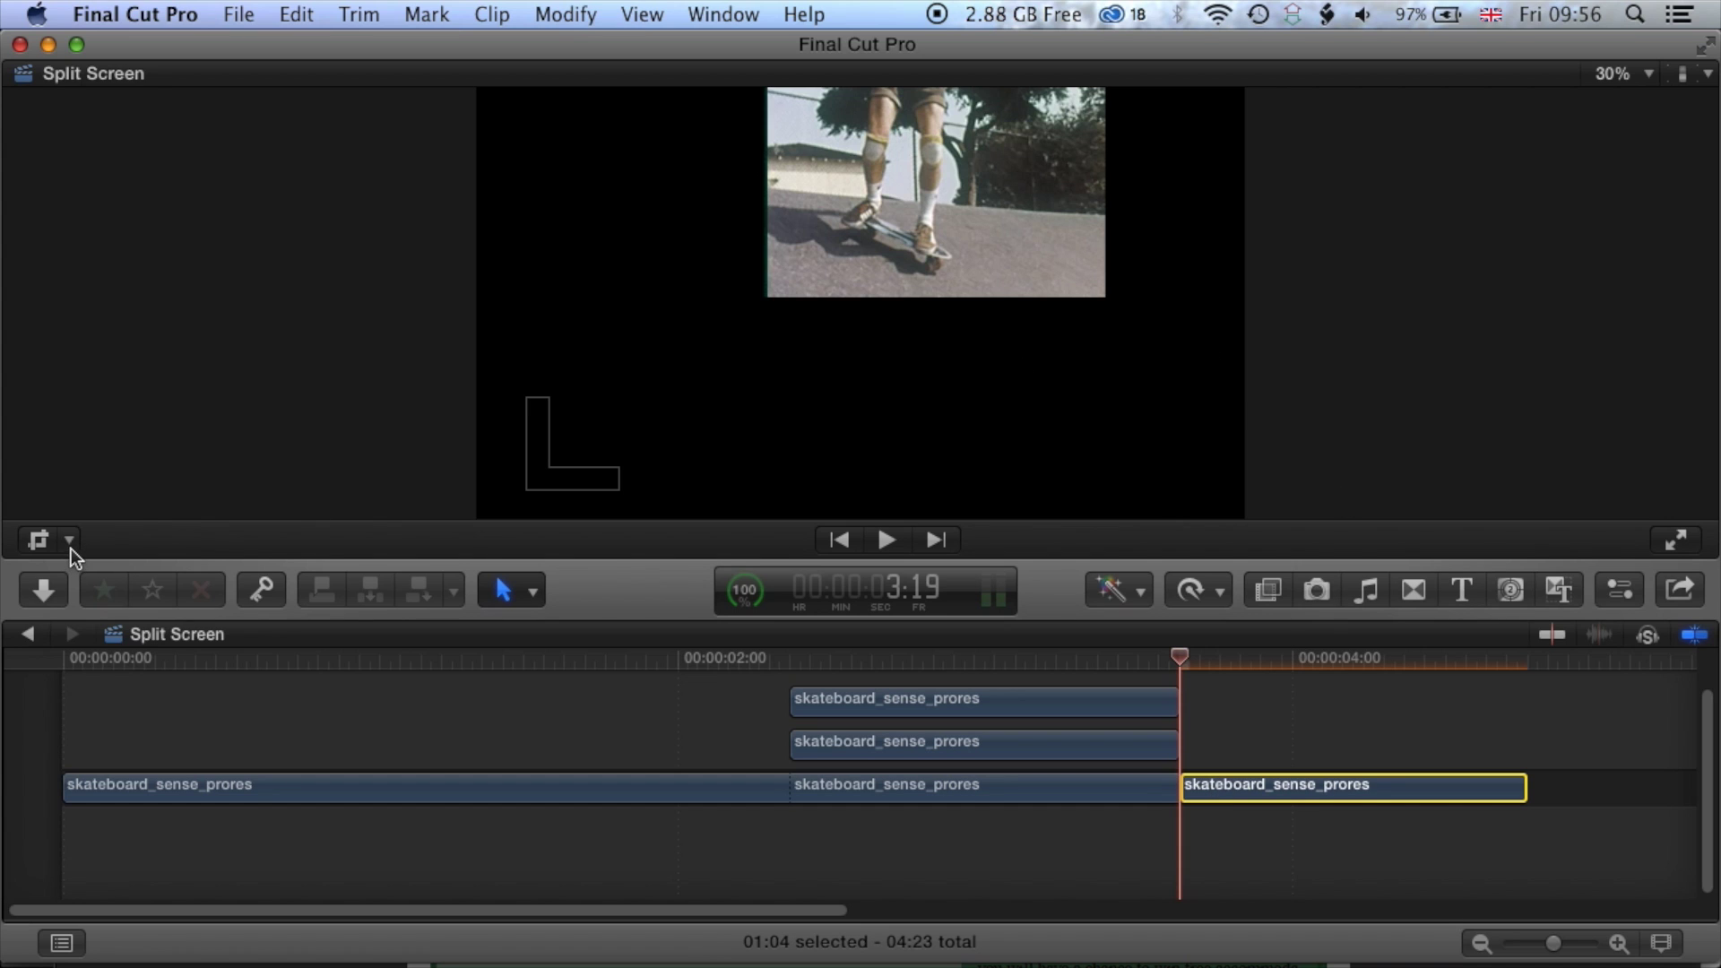
Step: Reset the tail section's Transform and Crop in the Inspector's Video tab, then move the playhead to 1:05
{"action": "left_click", "coordinate": [724, 13]}
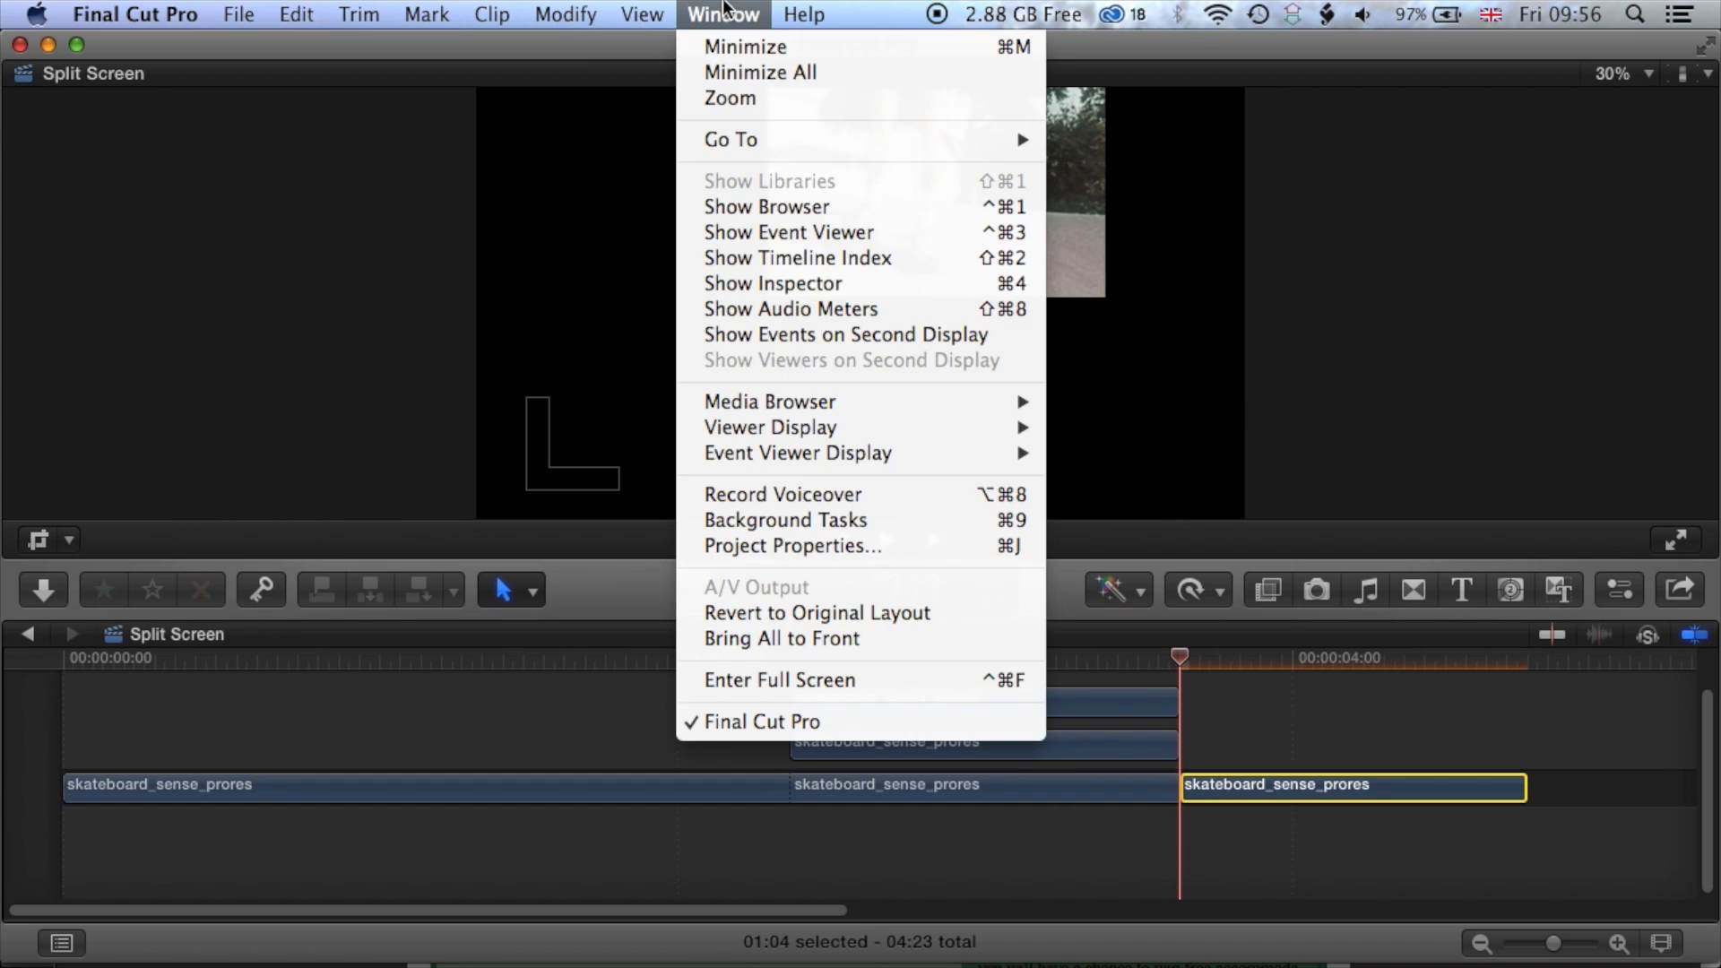
{"action": "left_click", "coordinate": [778, 285]}
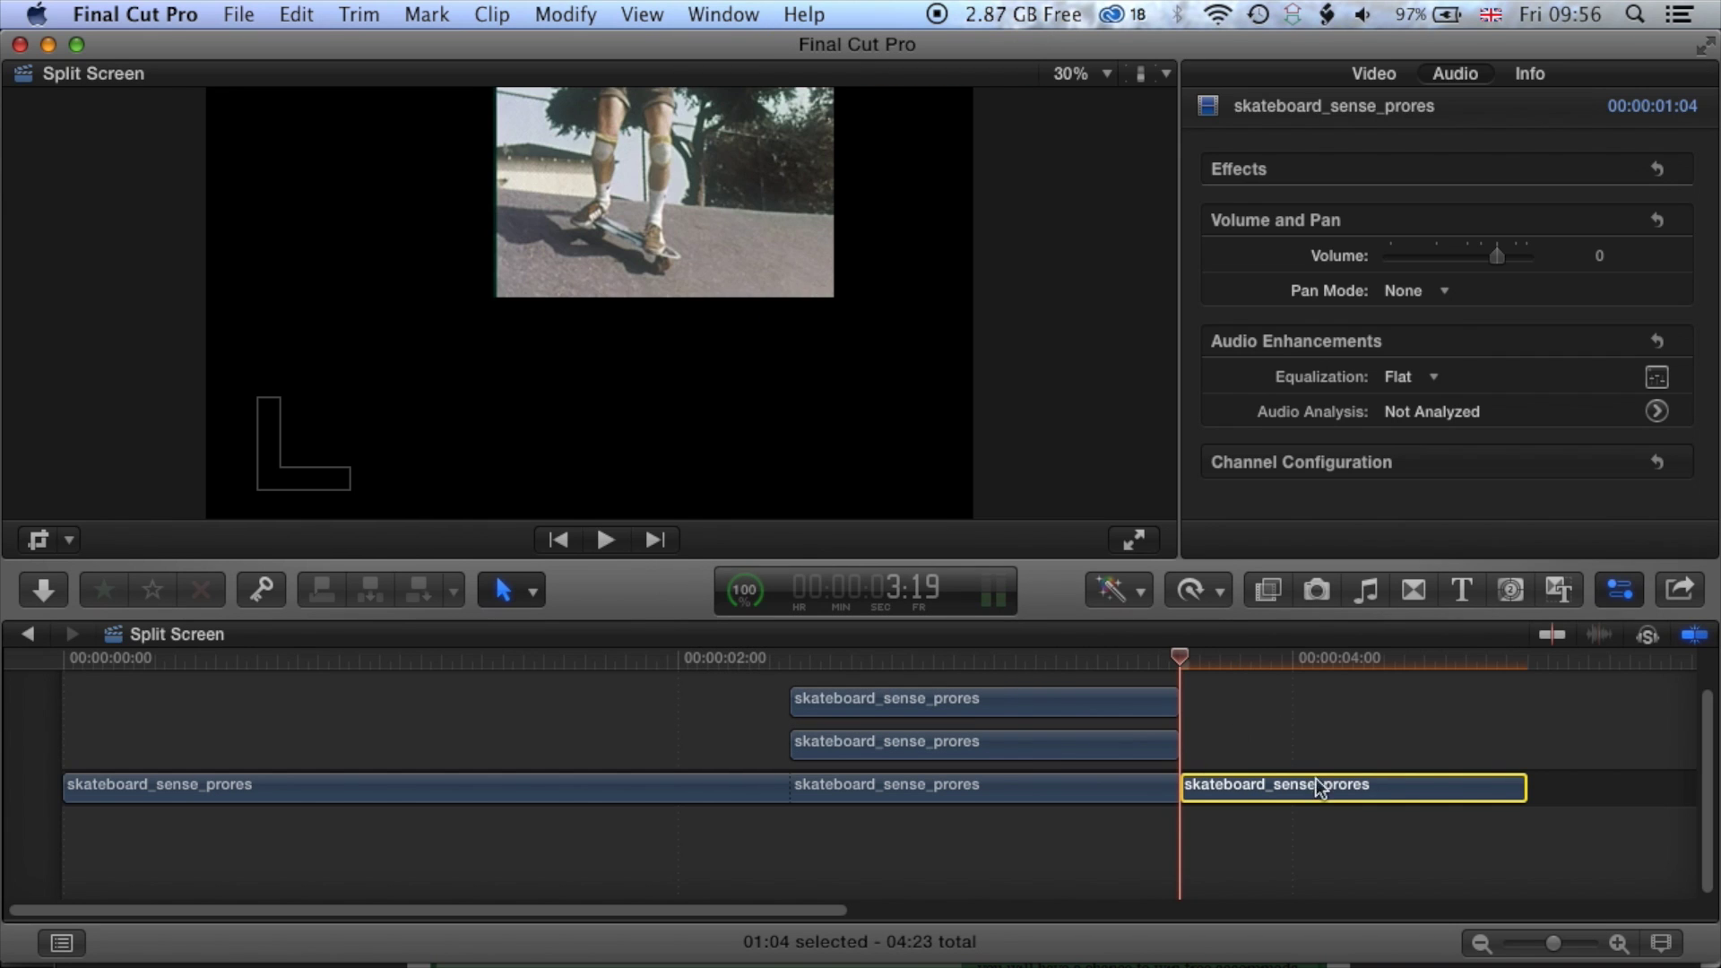
{"action": "left_click", "coordinate": [1375, 71]}
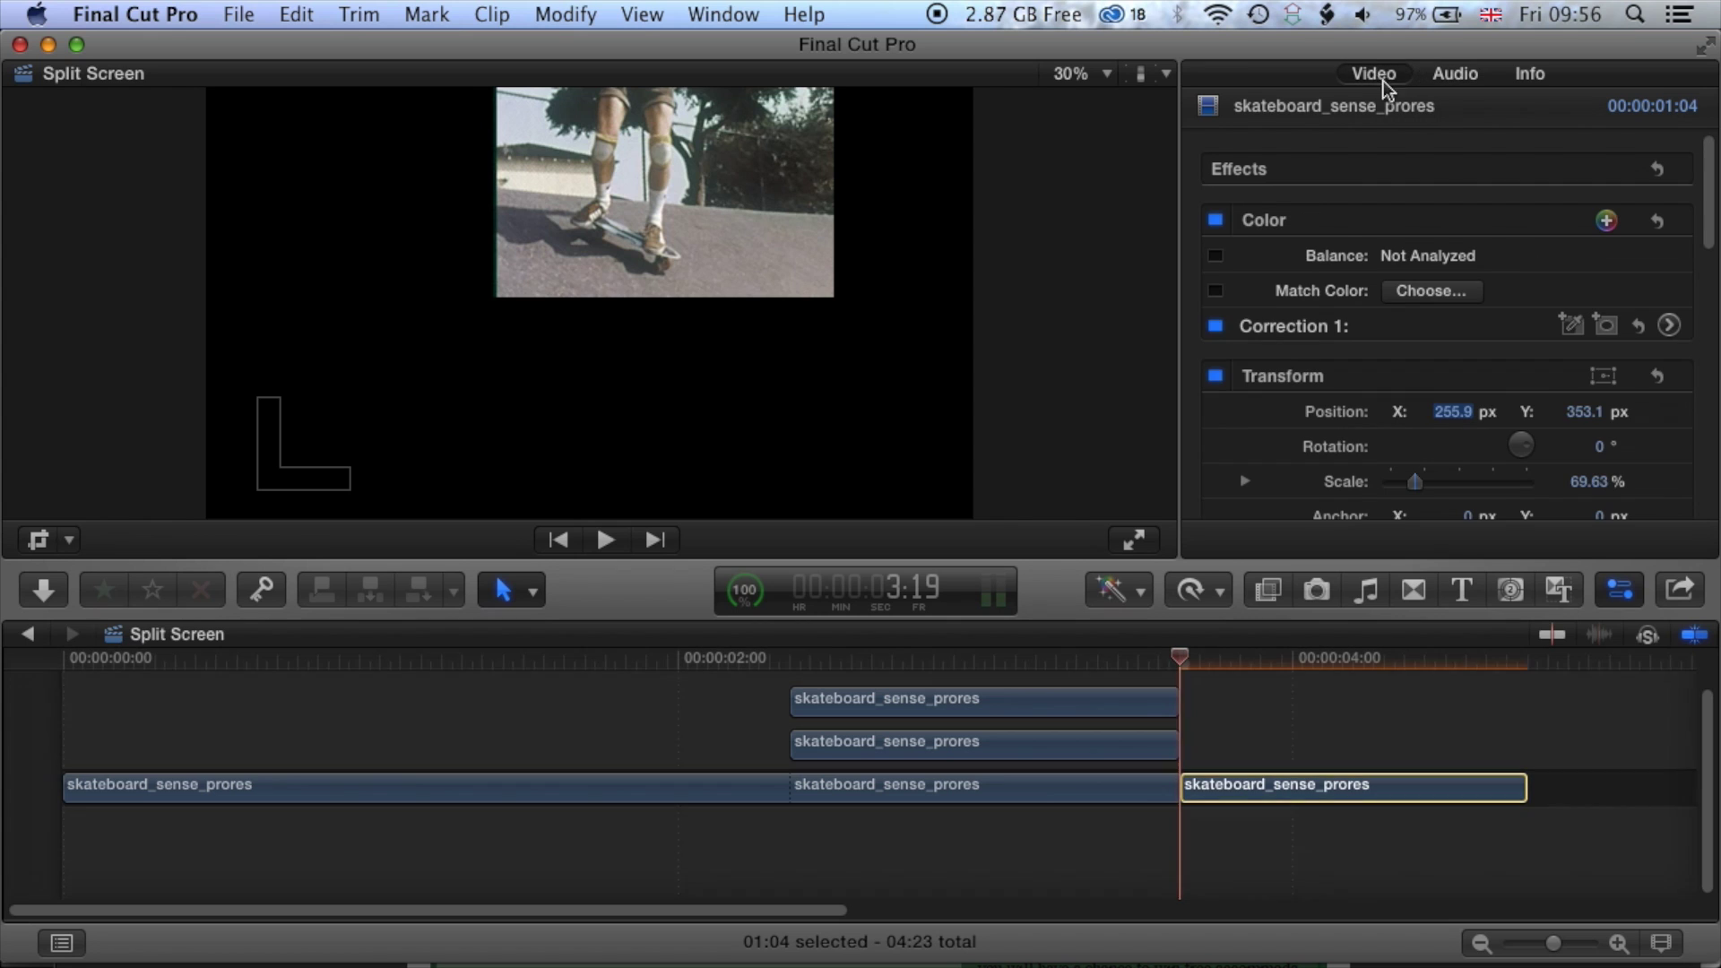
{"action": "scroll", "coordinate": [1708, 202], "scroll_direction": "down", "scroll_amount": 2}
{"action": "left_click_drag", "start_coordinate": [1708, 202], "coordinate": [1714, 251]}
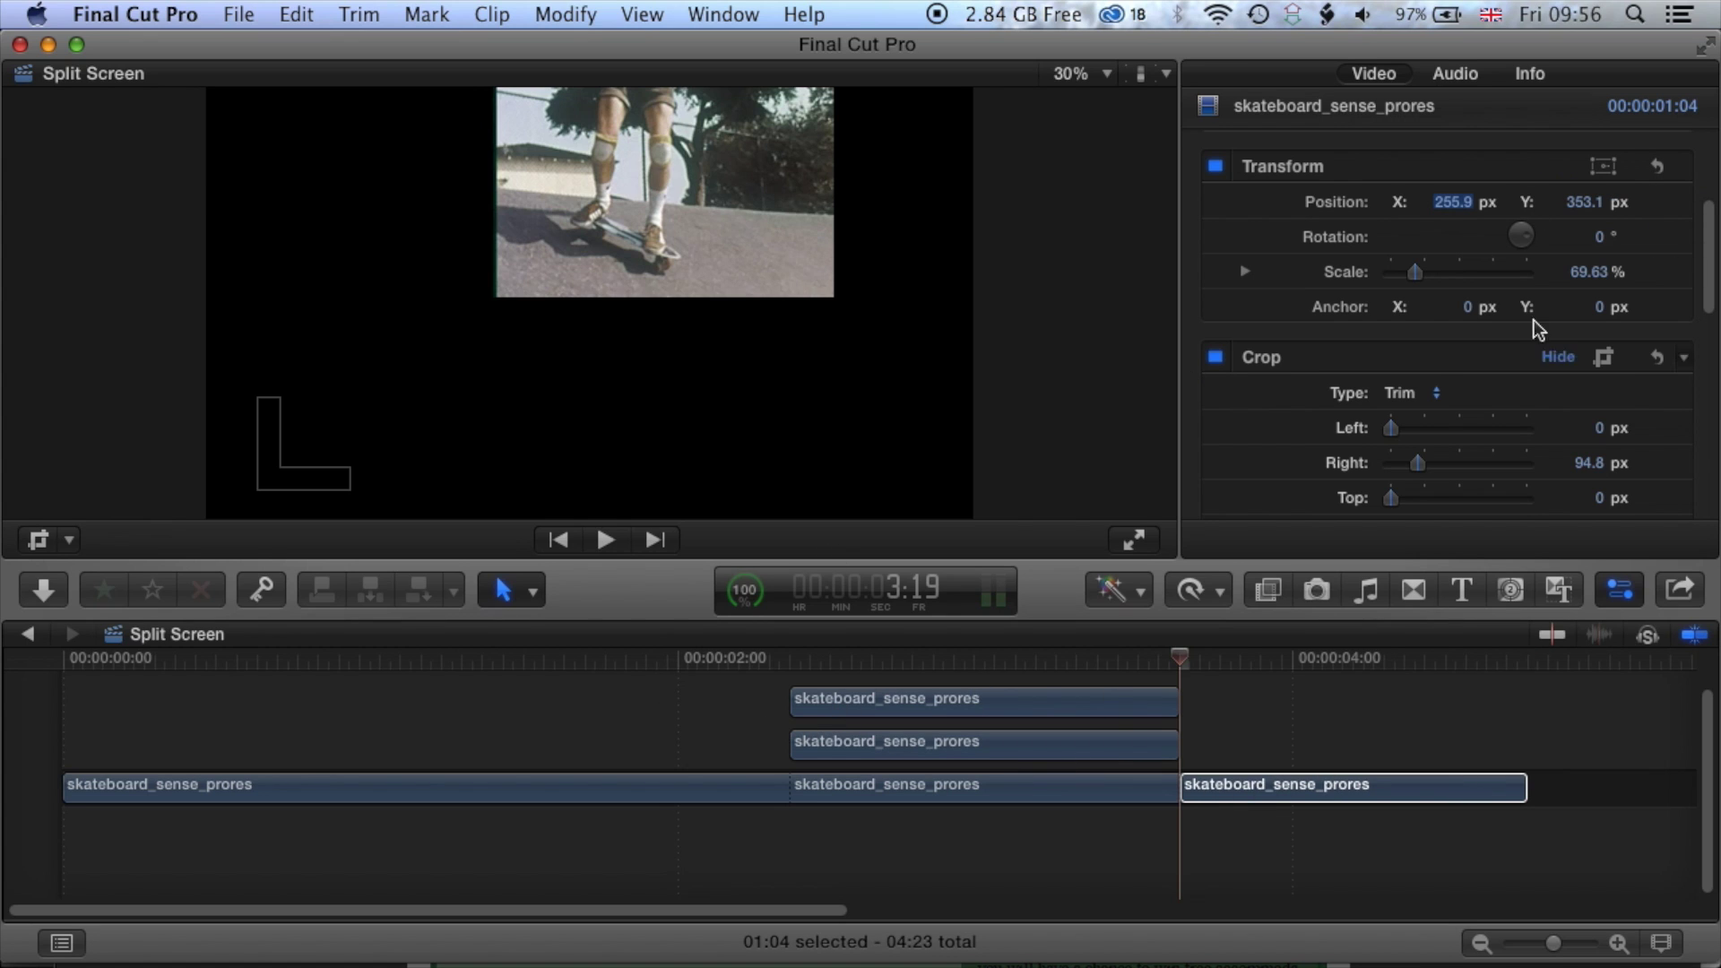
{"action": "left_click", "coordinate": [1657, 166]}
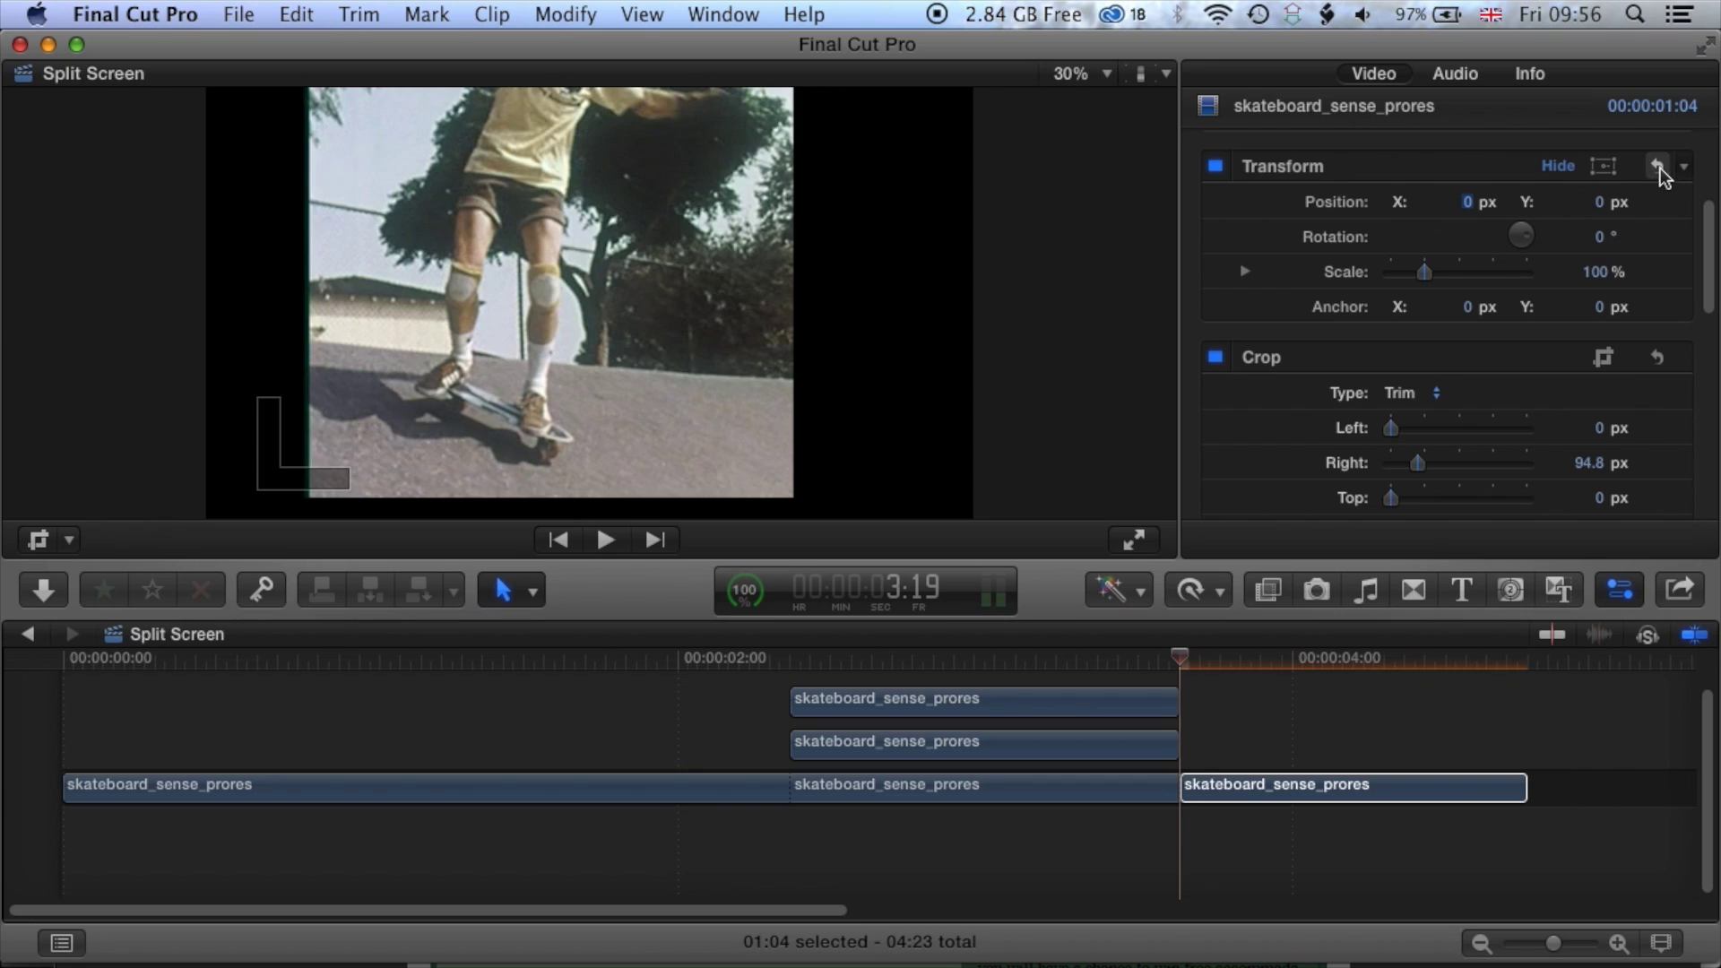
{"action": "left_click", "coordinate": [1657, 362]}
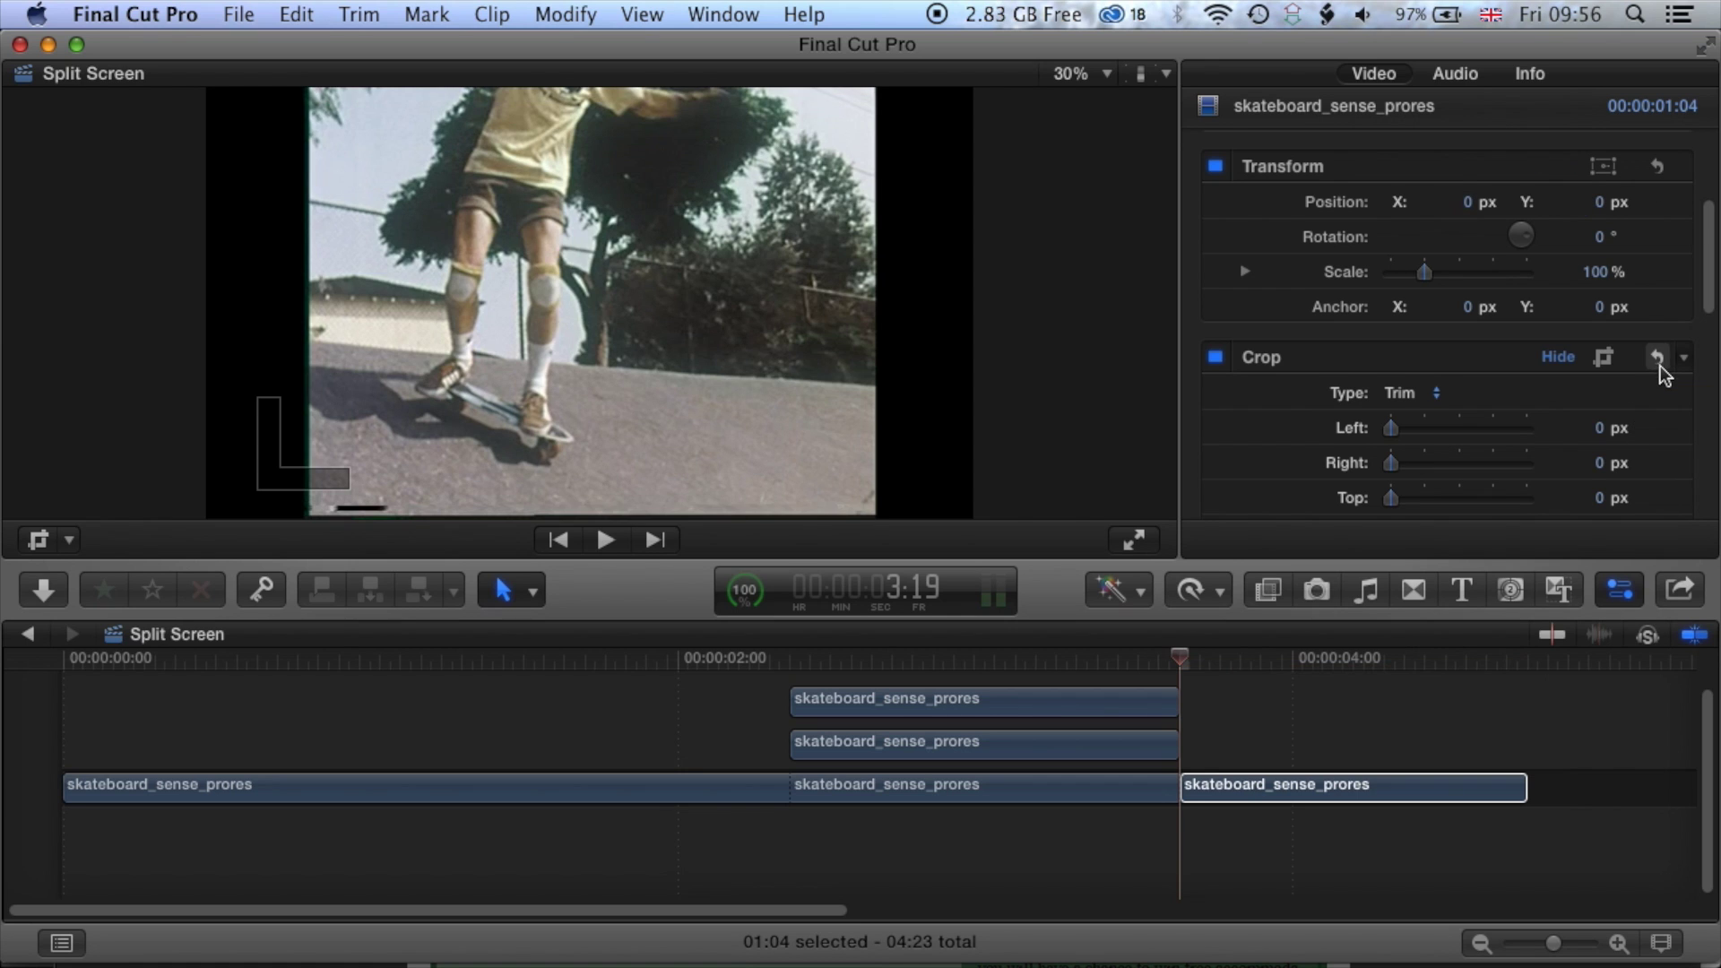
{"action": "left_click_drag", "start_coordinate": [1702, 314], "coordinate": [1709, 361]}
{"action": "scroll", "coordinate": [1665, 336], "scroll_direction": "up", "scroll_amount": 3}
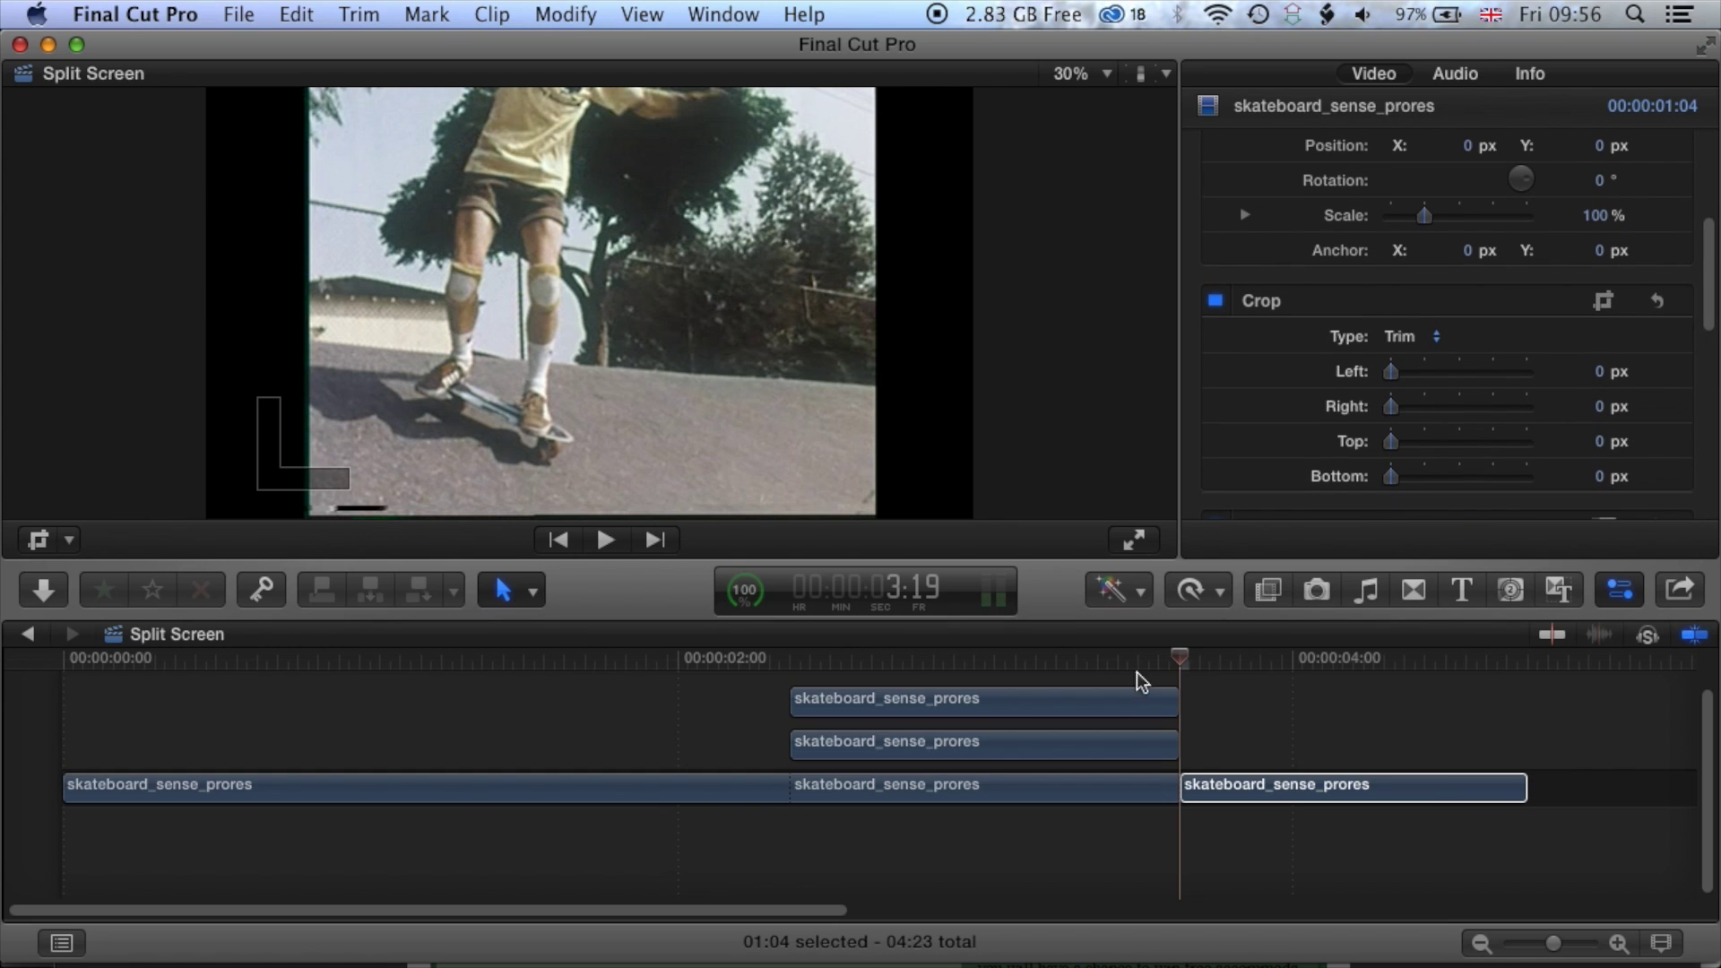
{"action": "left_click_drag", "start_coordinate": [1175, 668], "coordinate": [510, 724]}
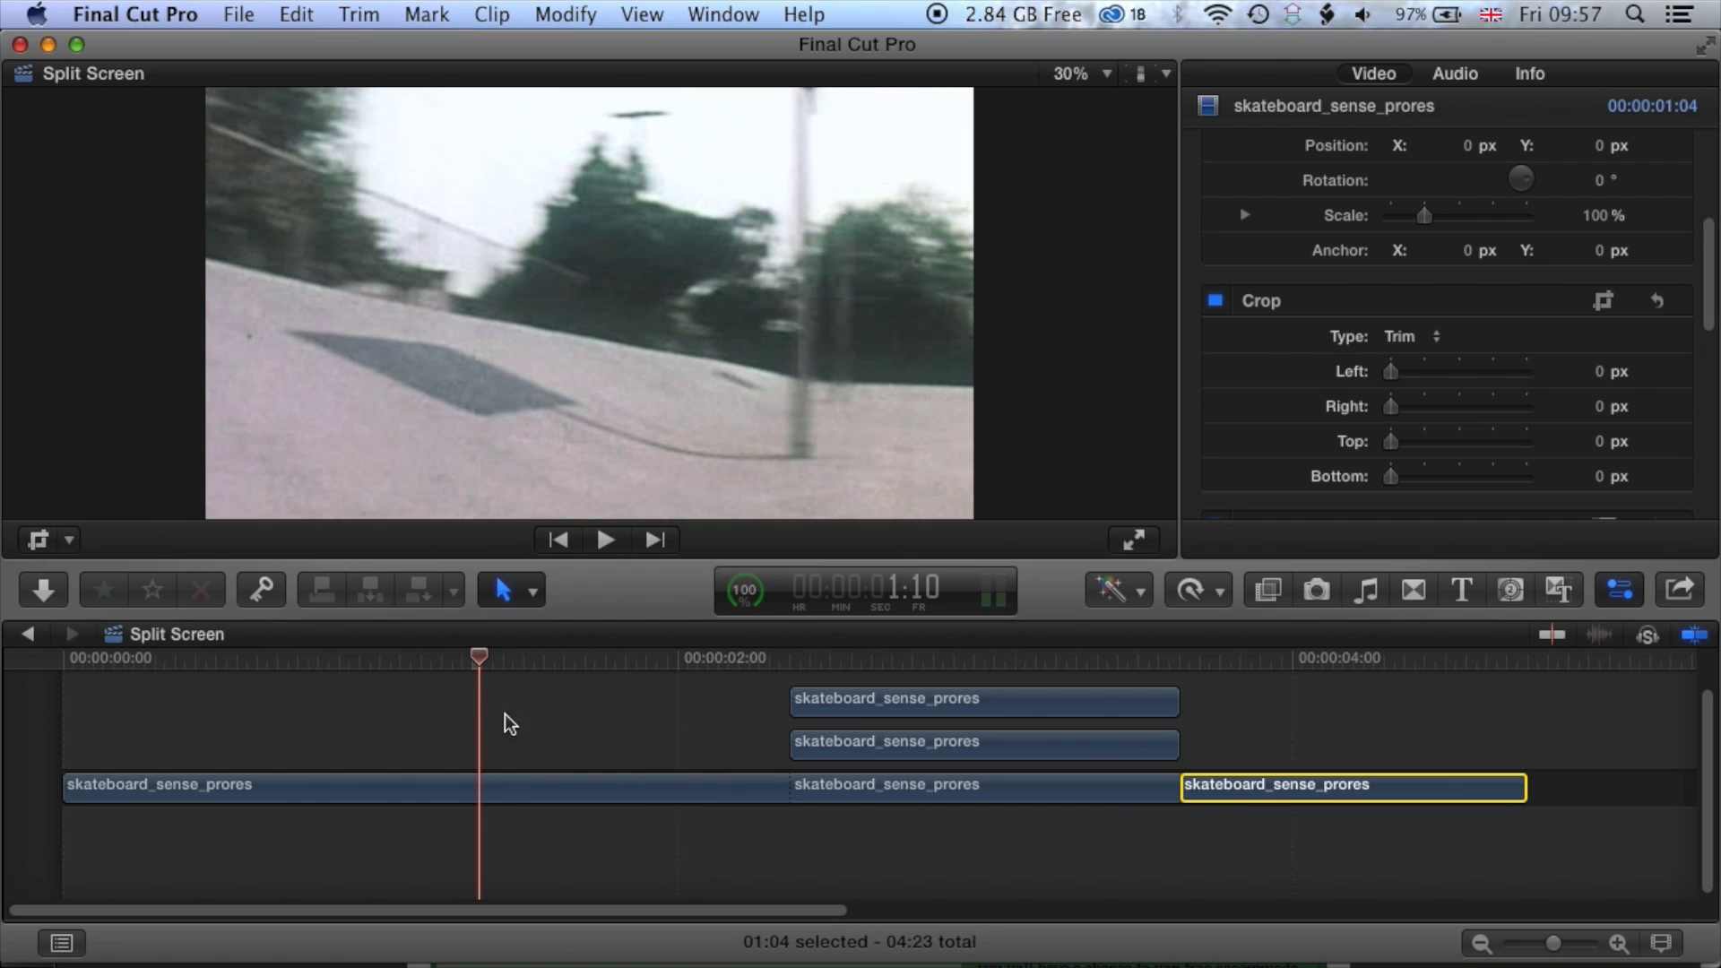
Step: Copy the first clip in the main storyline
{"action": "left_click", "coordinate": [487, 792]}
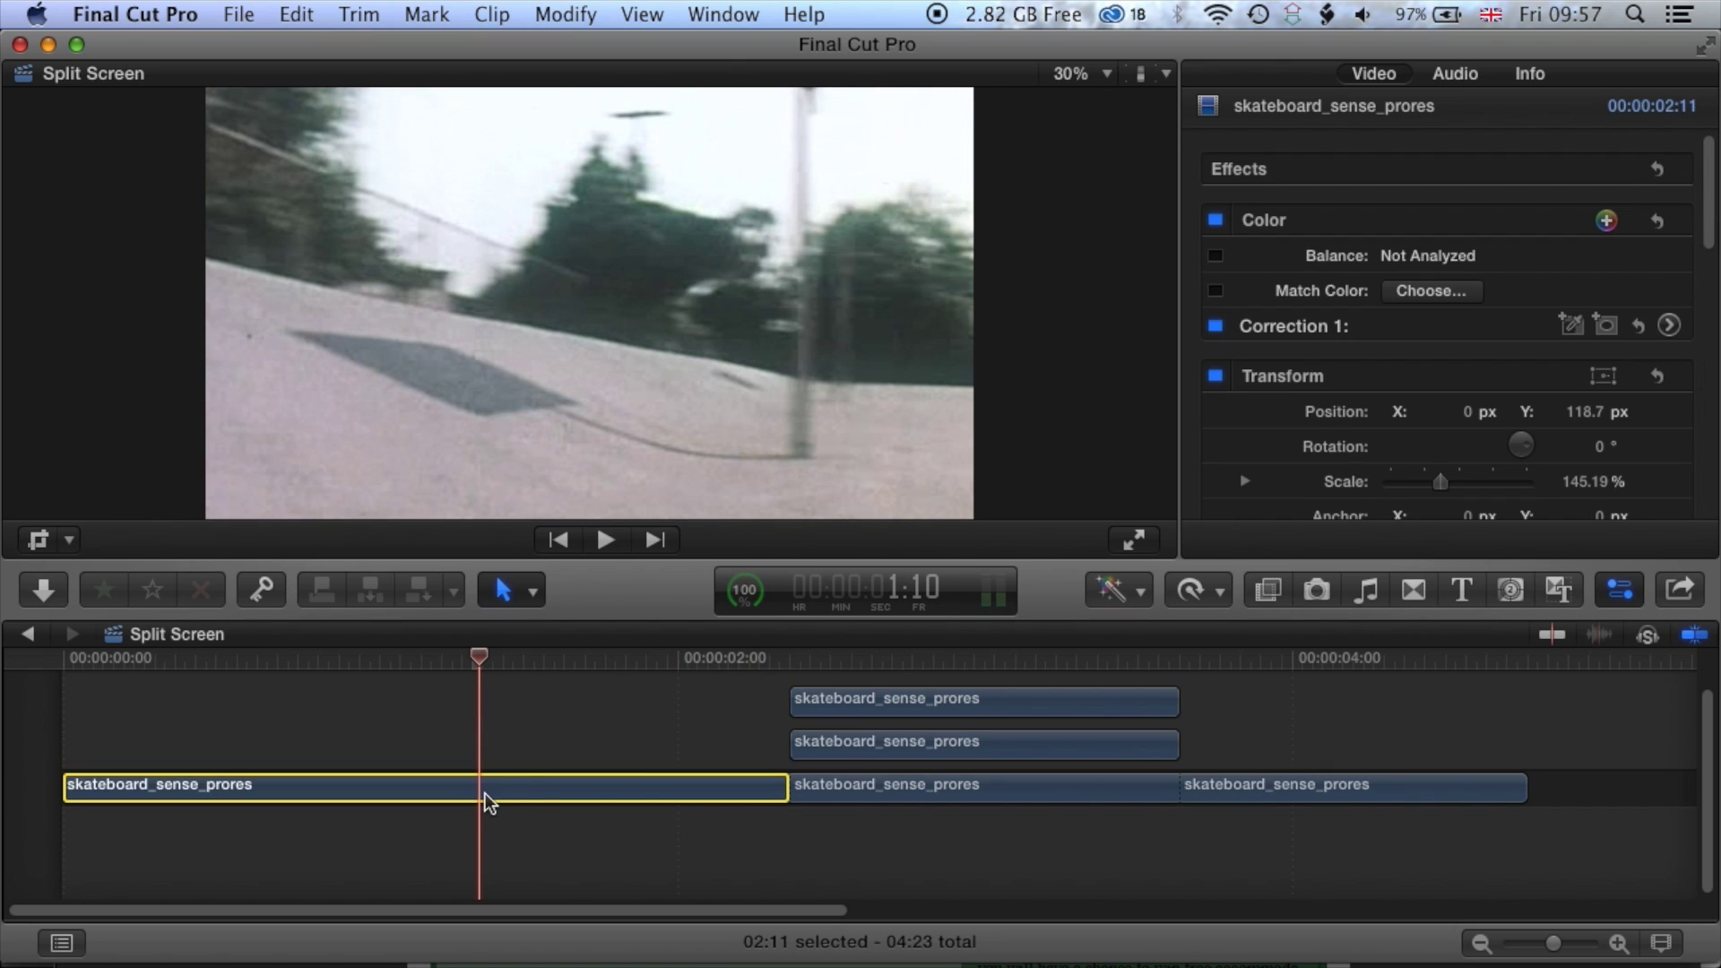
{"action": "left_click", "coordinate": [305, 16]}
{"action": "left_click", "coordinate": [331, 135]}
Step: Paste only Position, Scale and Crop attributes onto the last storyline clip
{"action": "left_click", "coordinate": [1249, 664]}
{"action": "left_click", "coordinate": [1282, 792]}
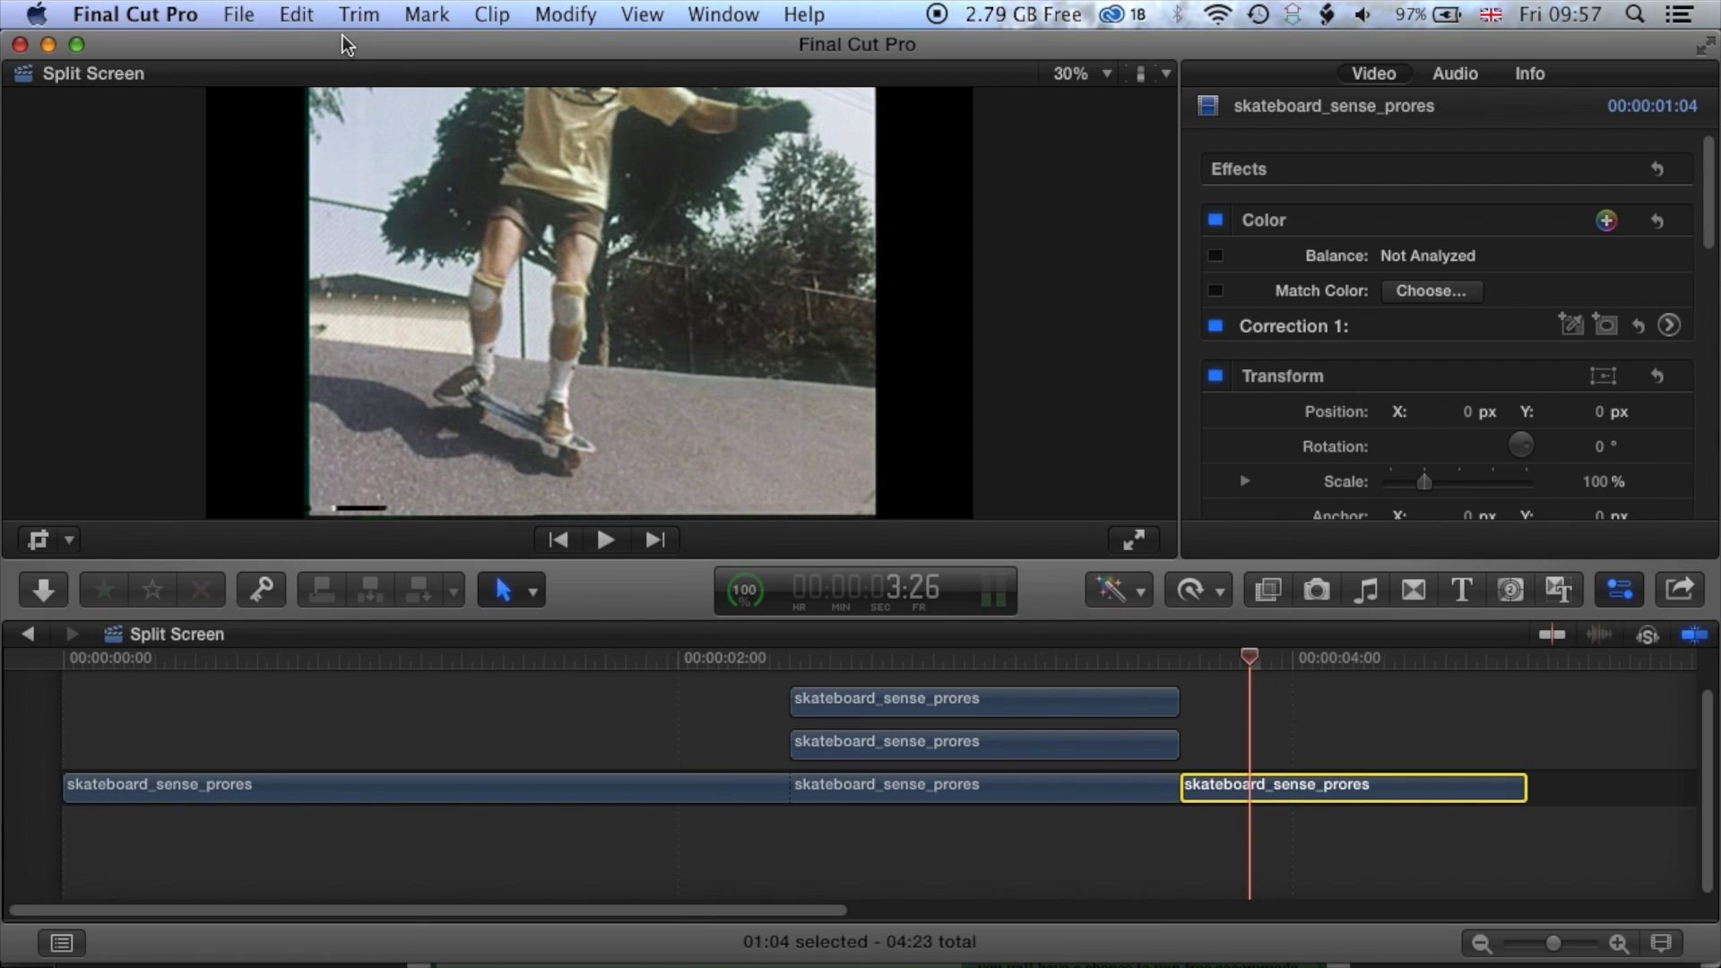
{"action": "left_click", "coordinate": [299, 17]}
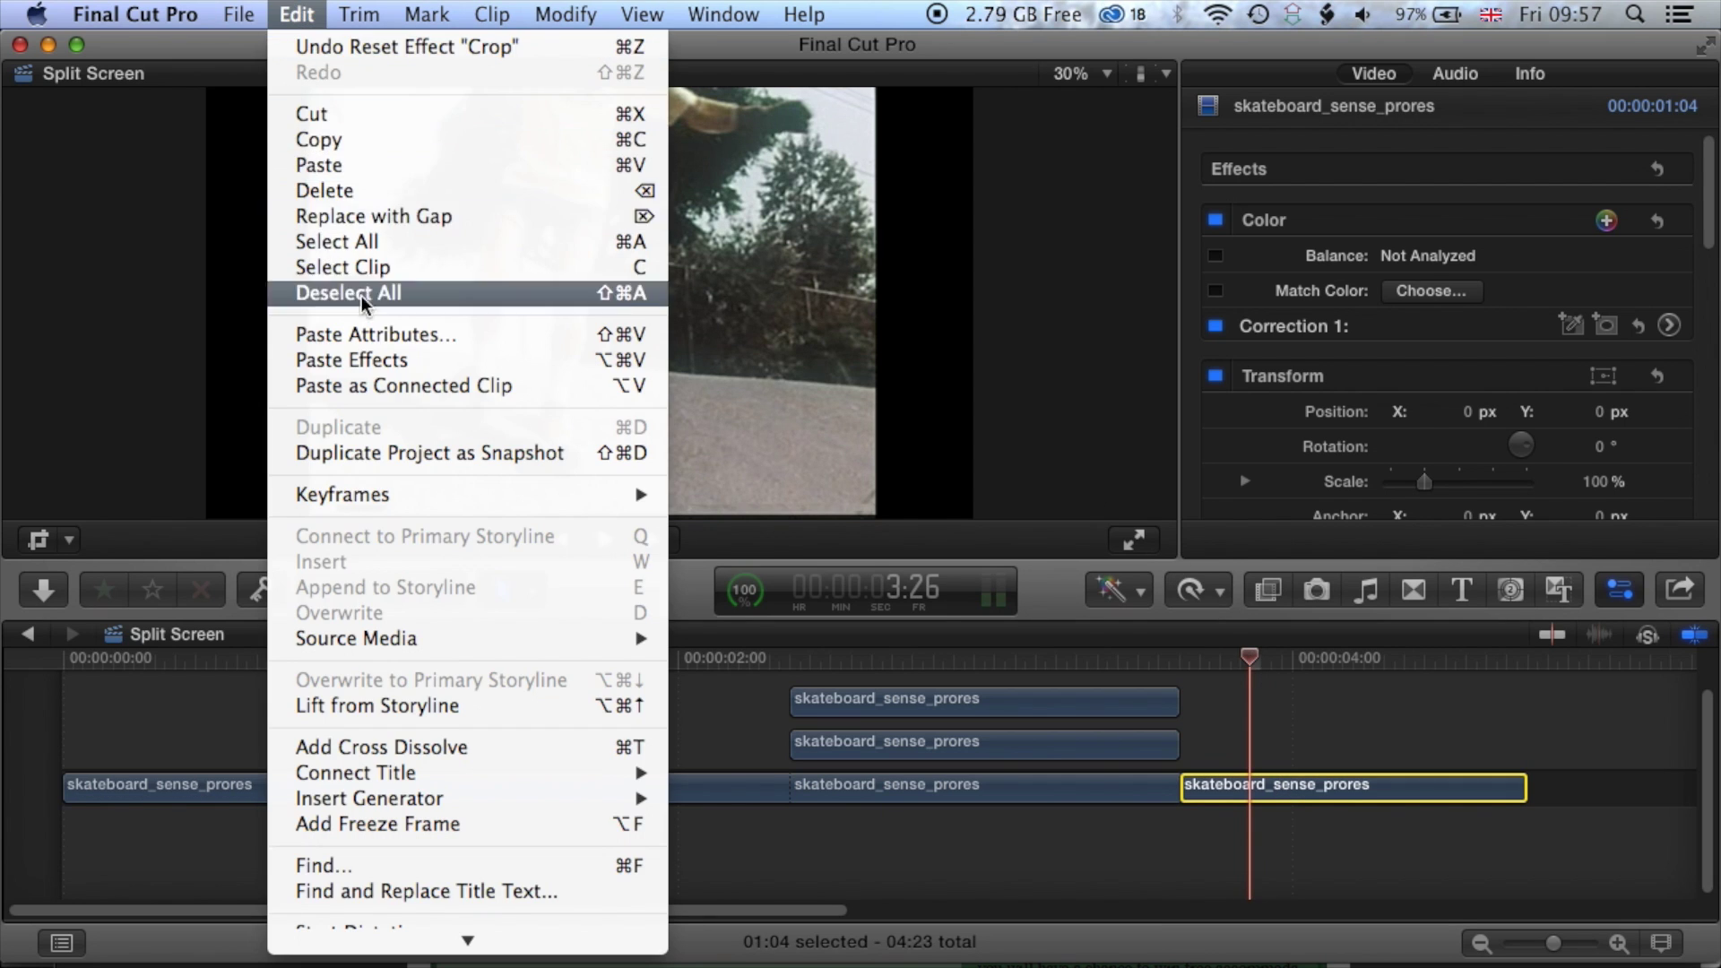
{"action": "left_click", "coordinate": [498, 346]}
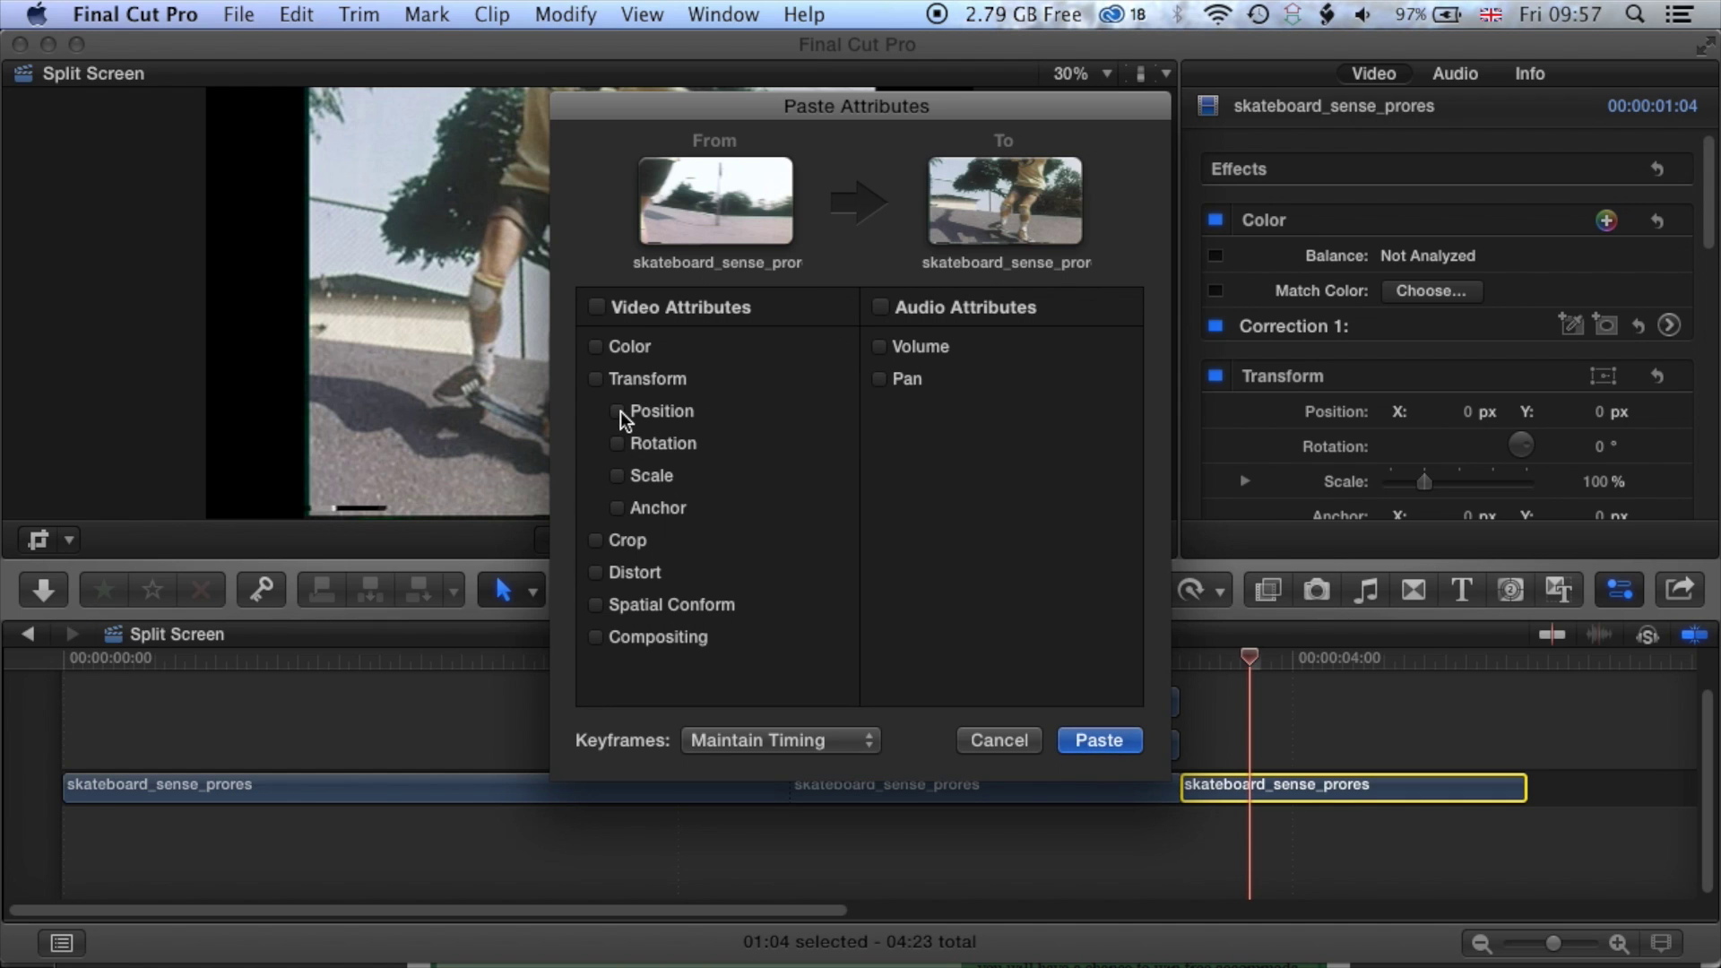
{"action": "left_click", "coordinate": [620, 414]}
{"action": "left_click", "coordinate": [618, 476]}
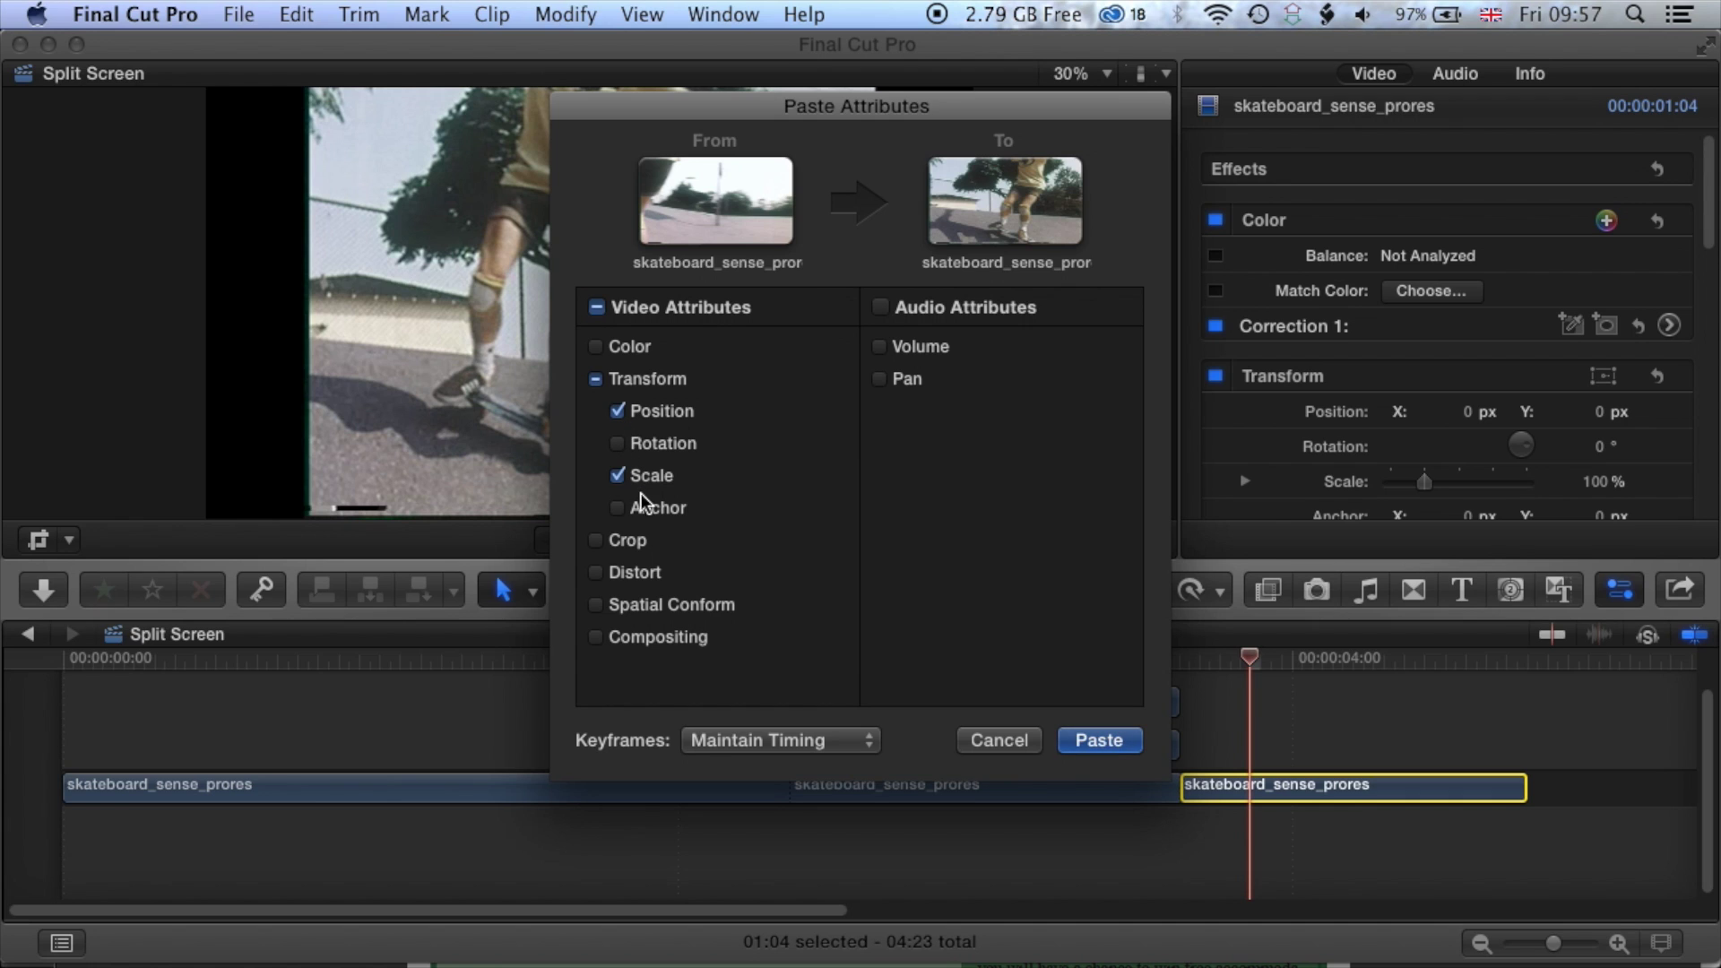
{"action": "left_click", "coordinate": [596, 541]}
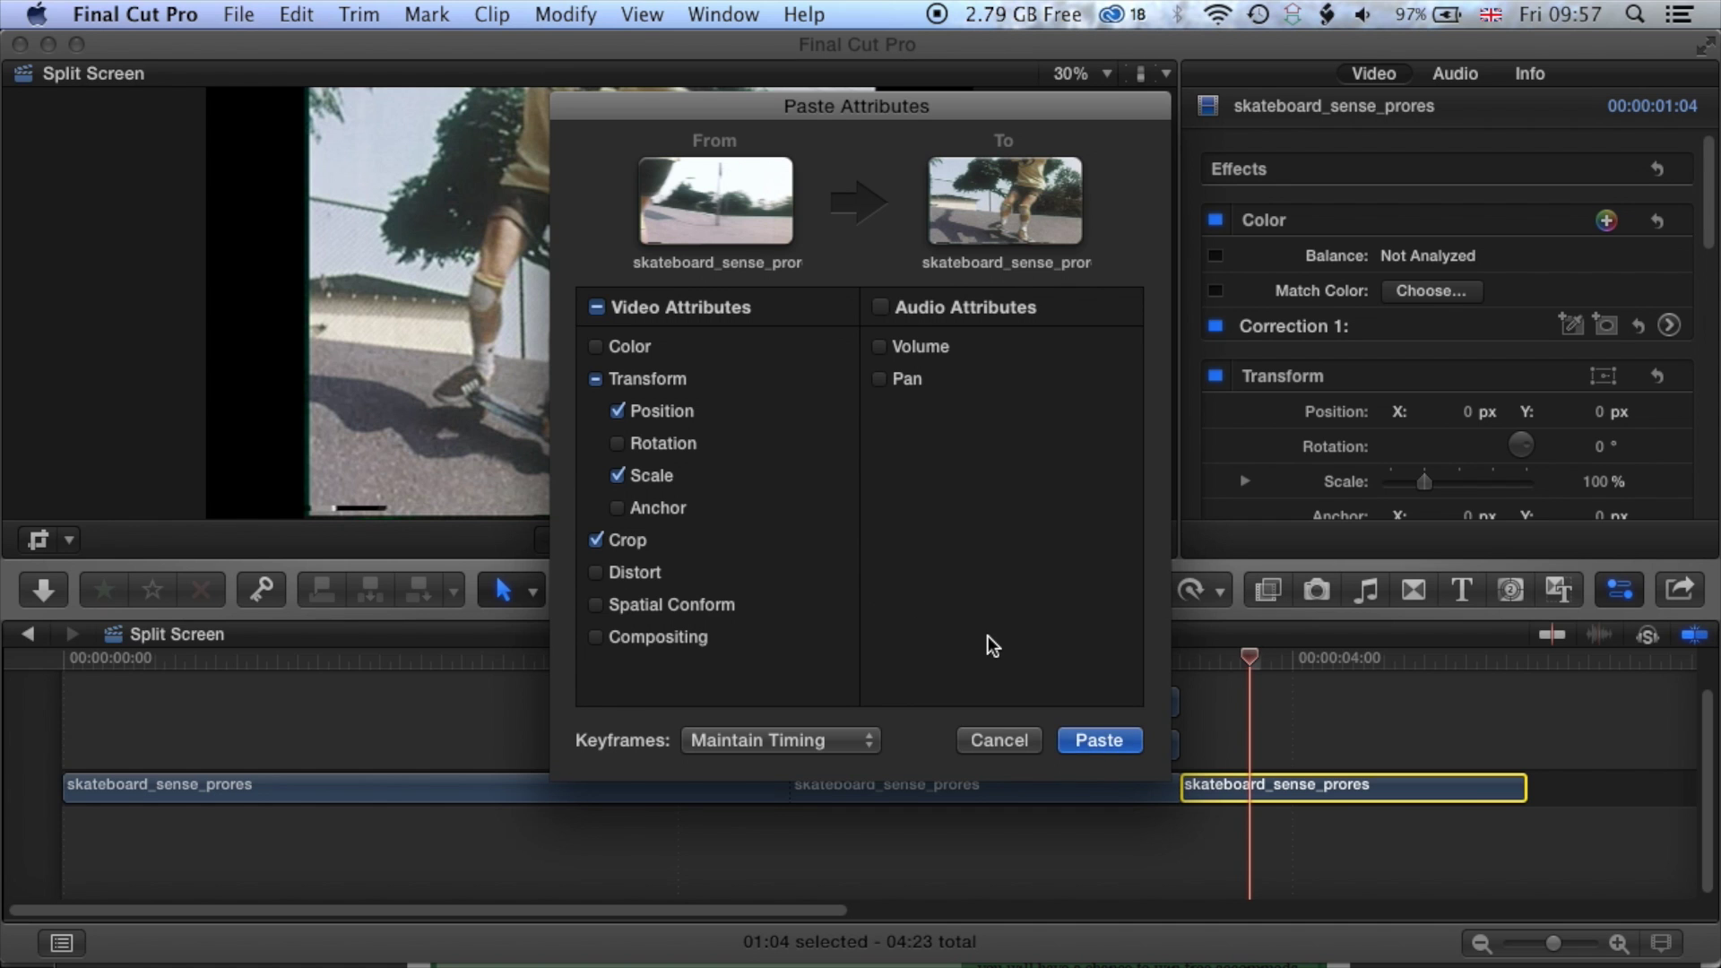
{"action": "left_click", "coordinate": [1099, 741]}
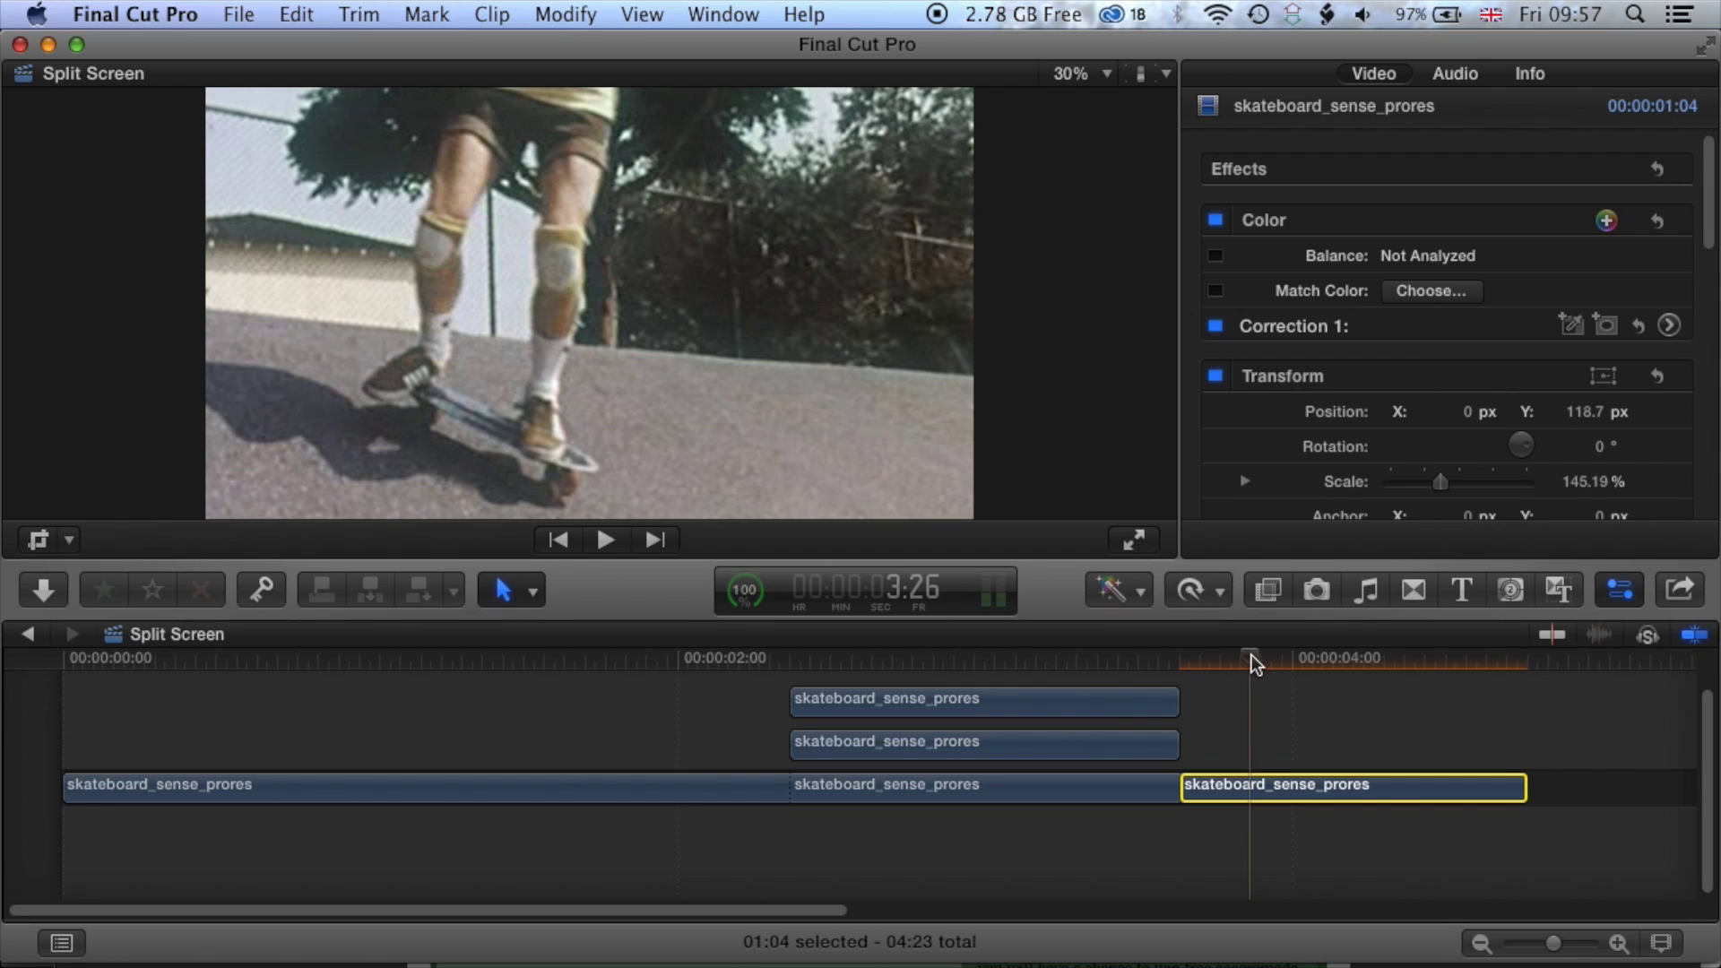
{"action": "left_click_drag", "start_coordinate": [1246, 657], "coordinate": [1037, 702]}
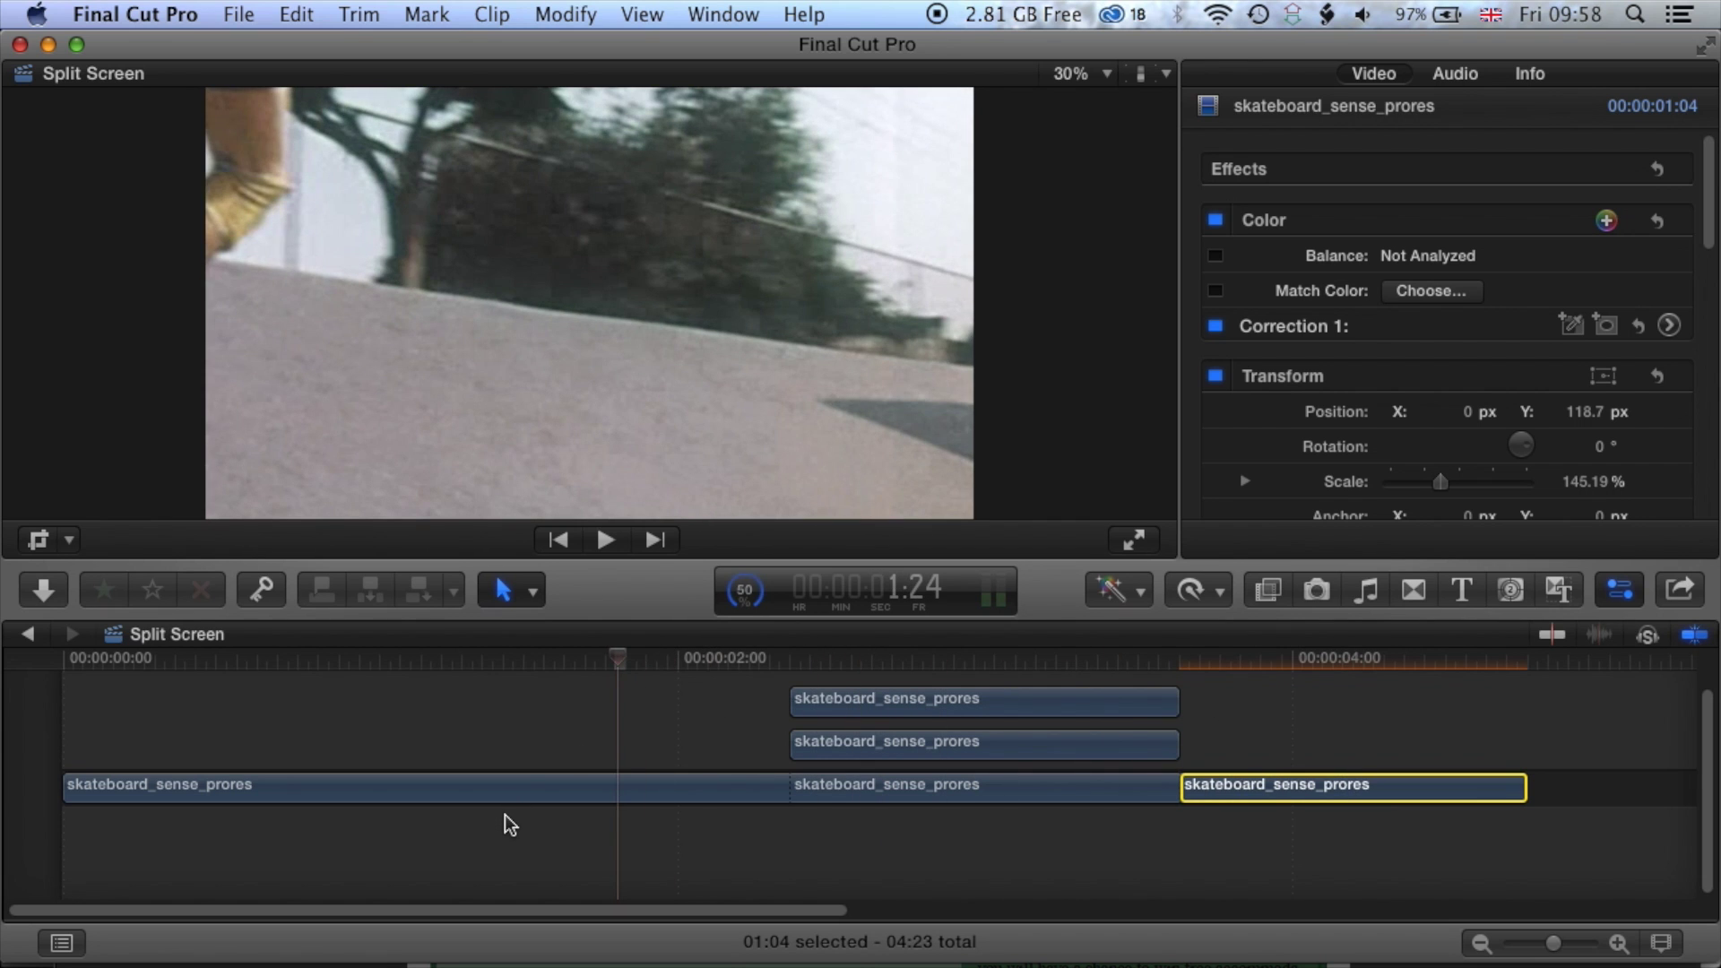
{"action": "key", "text": "space"}
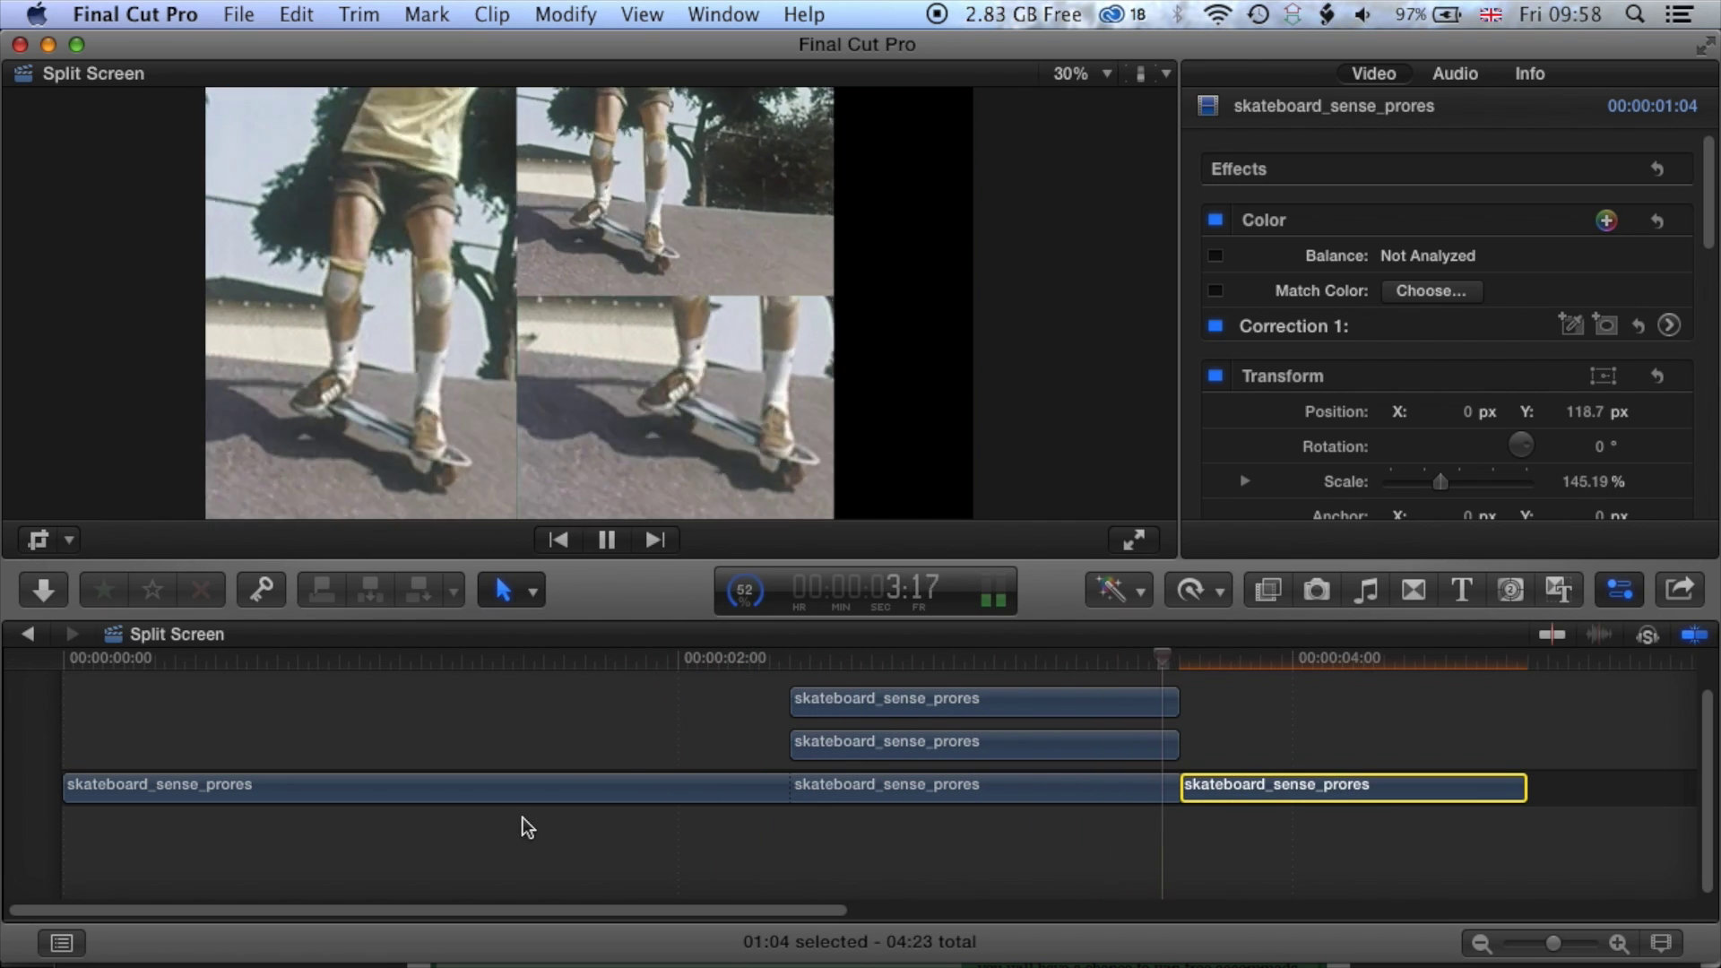
{"action": "key", "text": "space"}
{"action": "left_click_drag", "start_coordinate": [1219, 658], "coordinate": [965, 664]}
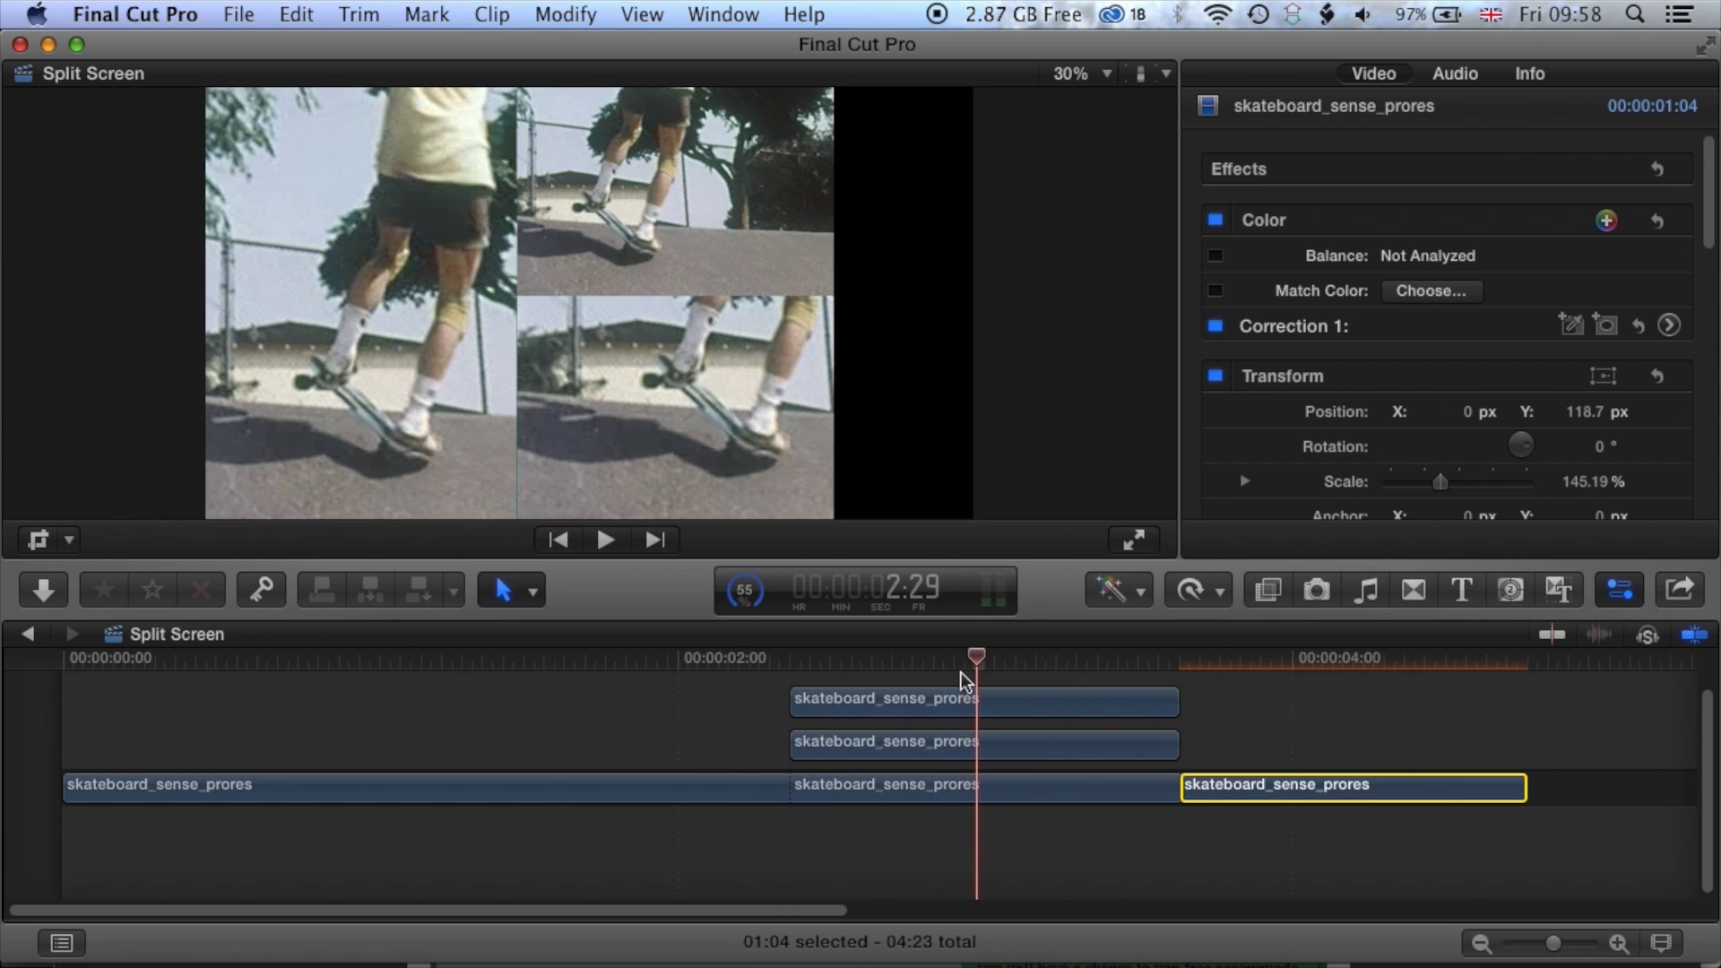
{"action": "left_click", "coordinate": [923, 791]}
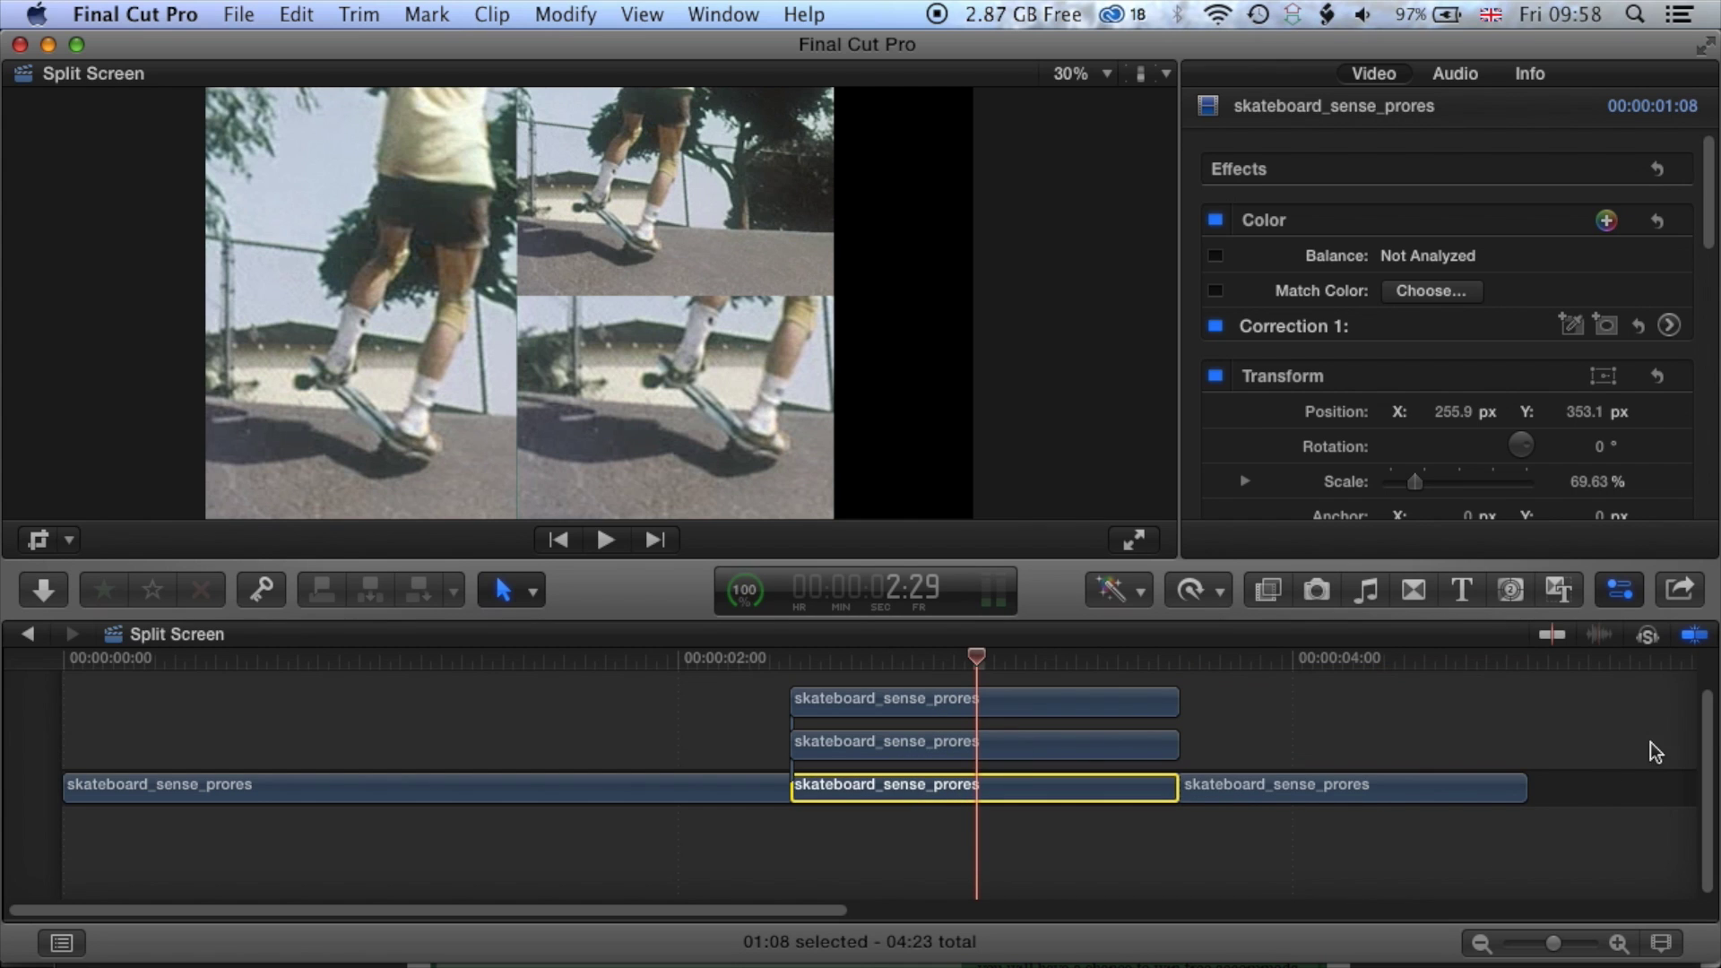
Step: Duplicate the middle clip up into a new connected layer
{"action": "left_click_drag", "start_coordinate": [1712, 740], "coordinate": [1700, 668]}
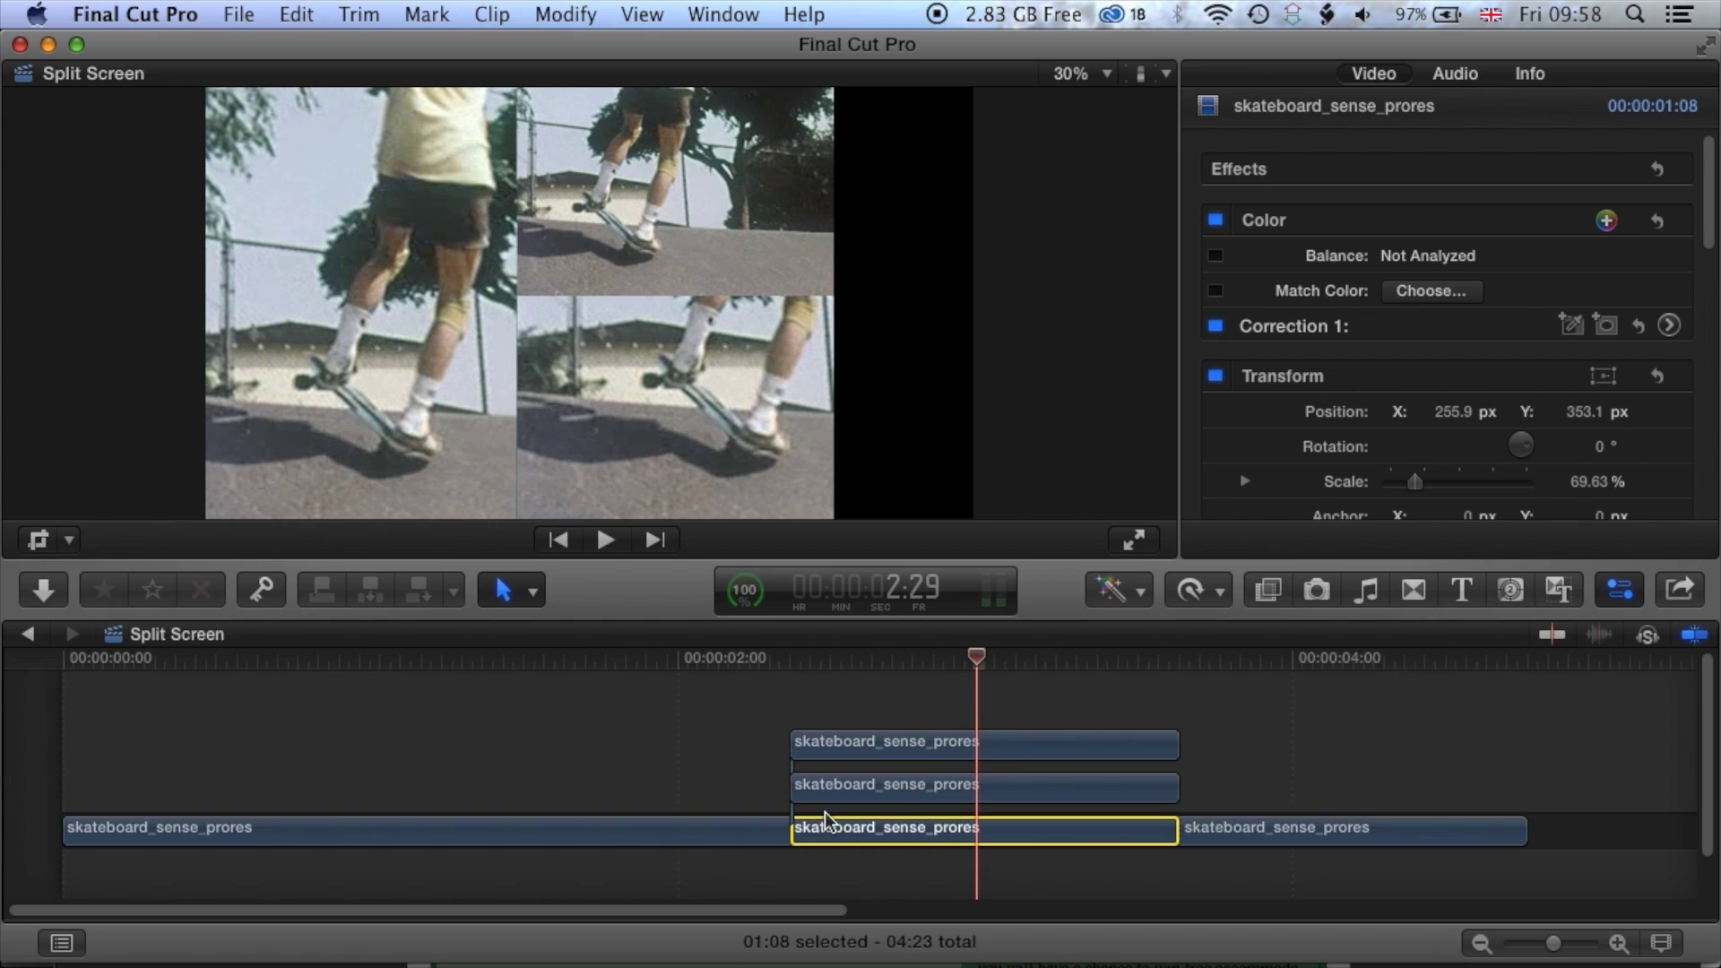
{"action": "left_click_drag", "start_coordinate": [857, 828], "coordinate": [873, 712]}
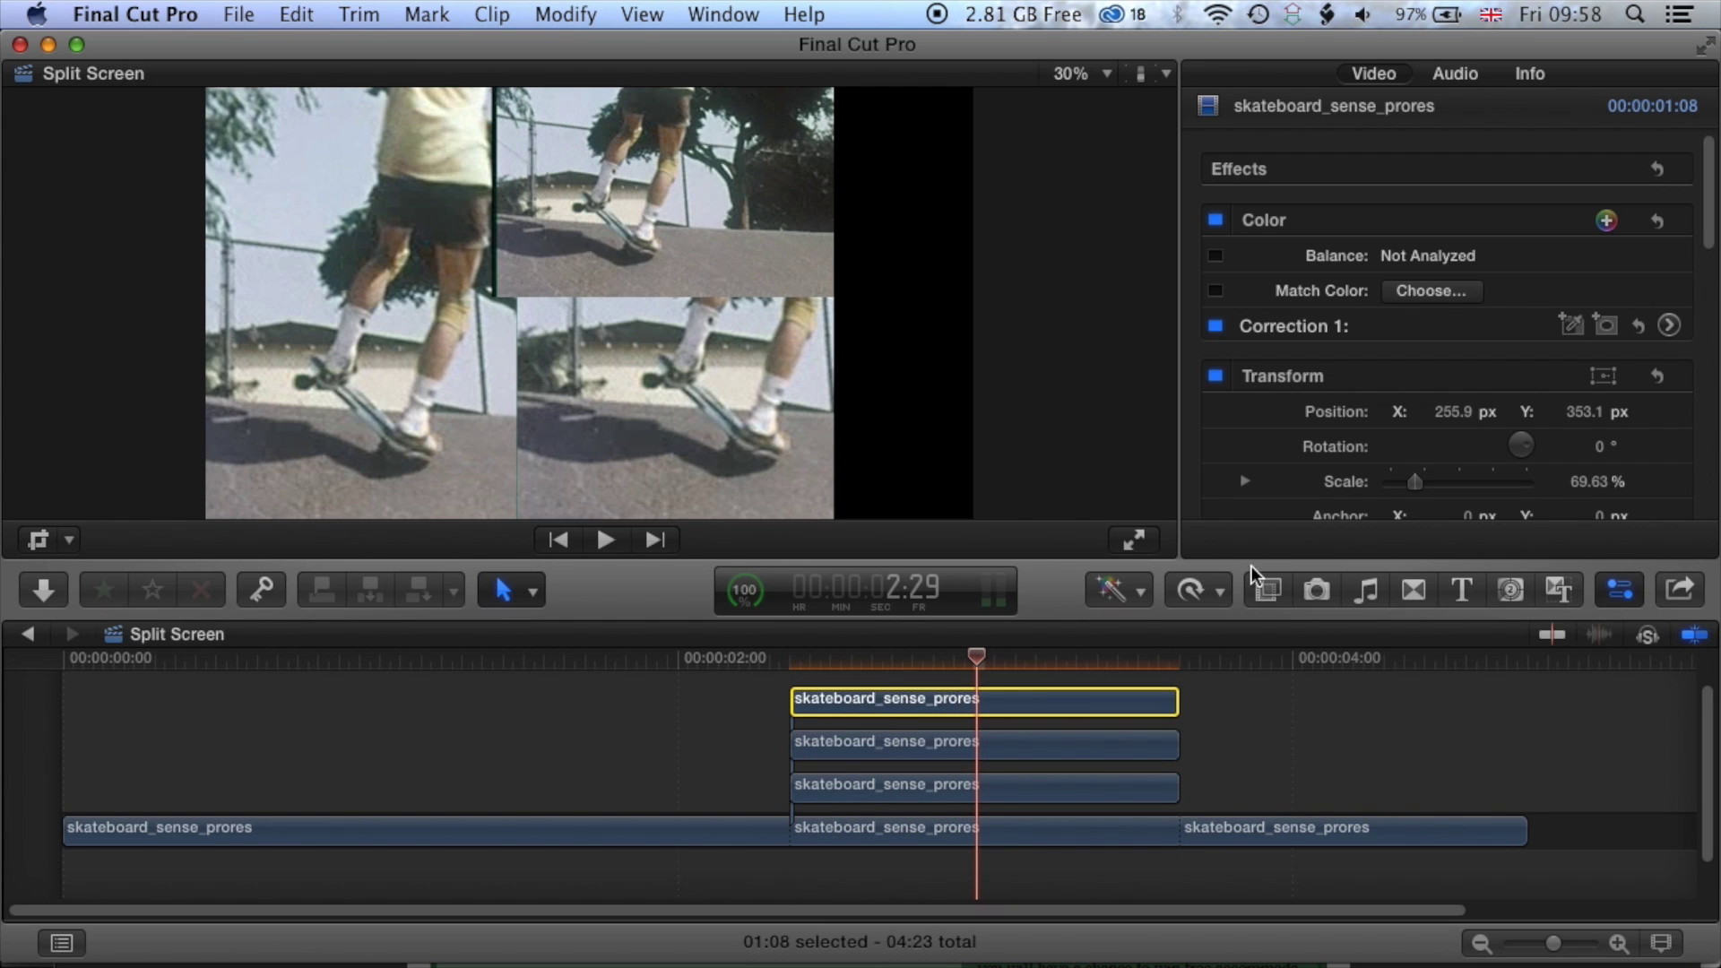
{"action": "left_click", "coordinate": [71, 538]}
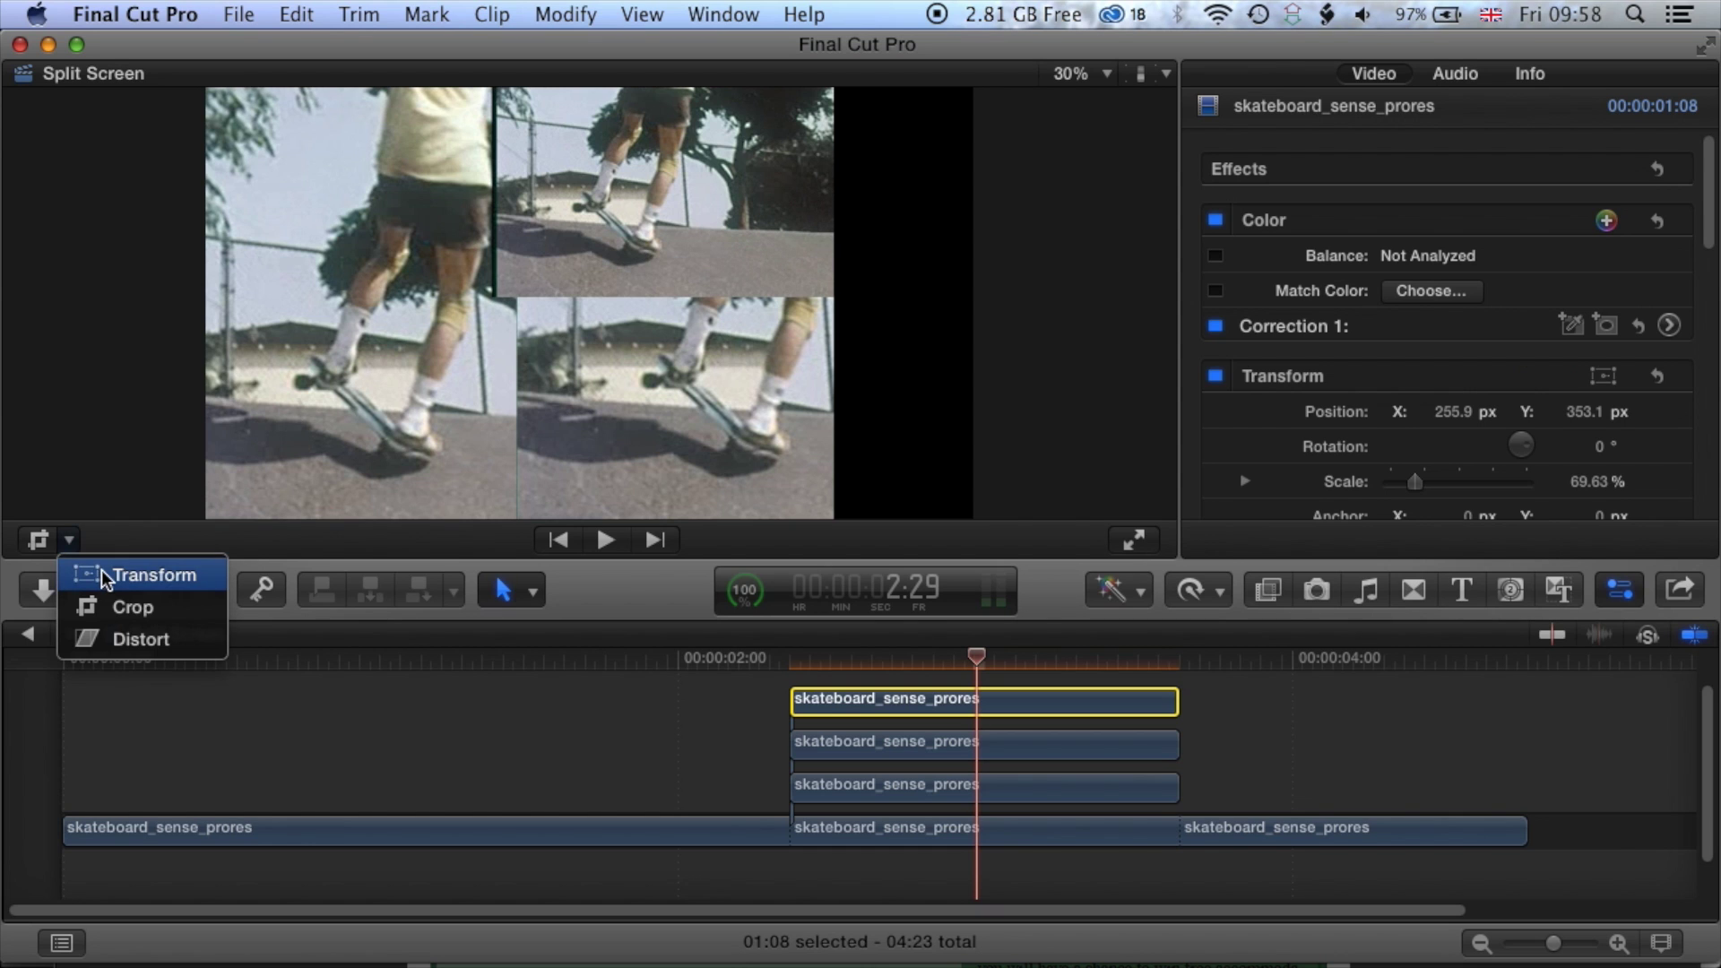
{"action": "left_click", "coordinate": [100, 570]}
Step: Enlarge the new layer to 189.47%, shift it right, and move it below the other layers
{"action": "left_click_drag", "start_coordinate": [706, 227], "coordinate": [970, 265]}
{"action": "mouse_move", "coordinate": [755, 337]}
{"action": "left_mouse_down"}
{"action": "mouse_move", "coordinate": [461, 461]}
{"action": "mouse_move", "coordinate": [408, 457]}
{"action": "mouse_move", "coordinate": [746, 345]}
{"action": "left_mouse_up"}
{"action": "left_click_drag", "start_coordinate": [977, 658], "coordinate": [875, 668]}
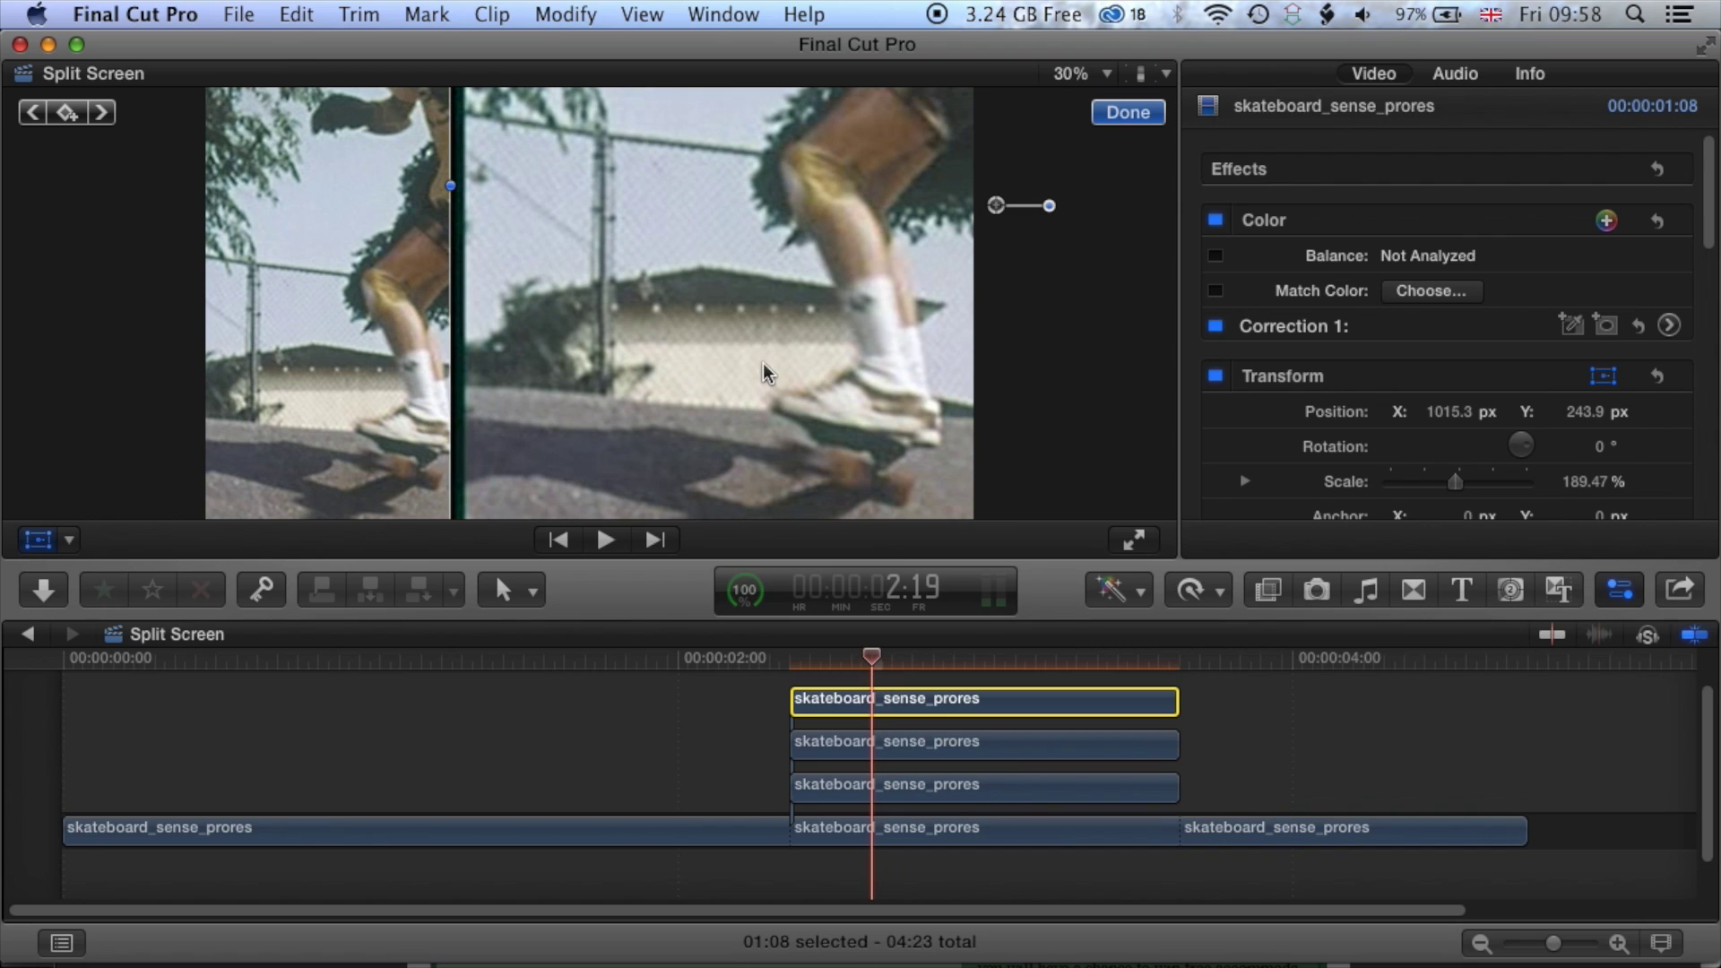
{"action": "left_click_drag", "start_coordinate": [762, 362], "coordinate": [788, 357]}
{"action": "left_click_drag", "start_coordinate": [846, 707], "coordinate": [832, 795]}
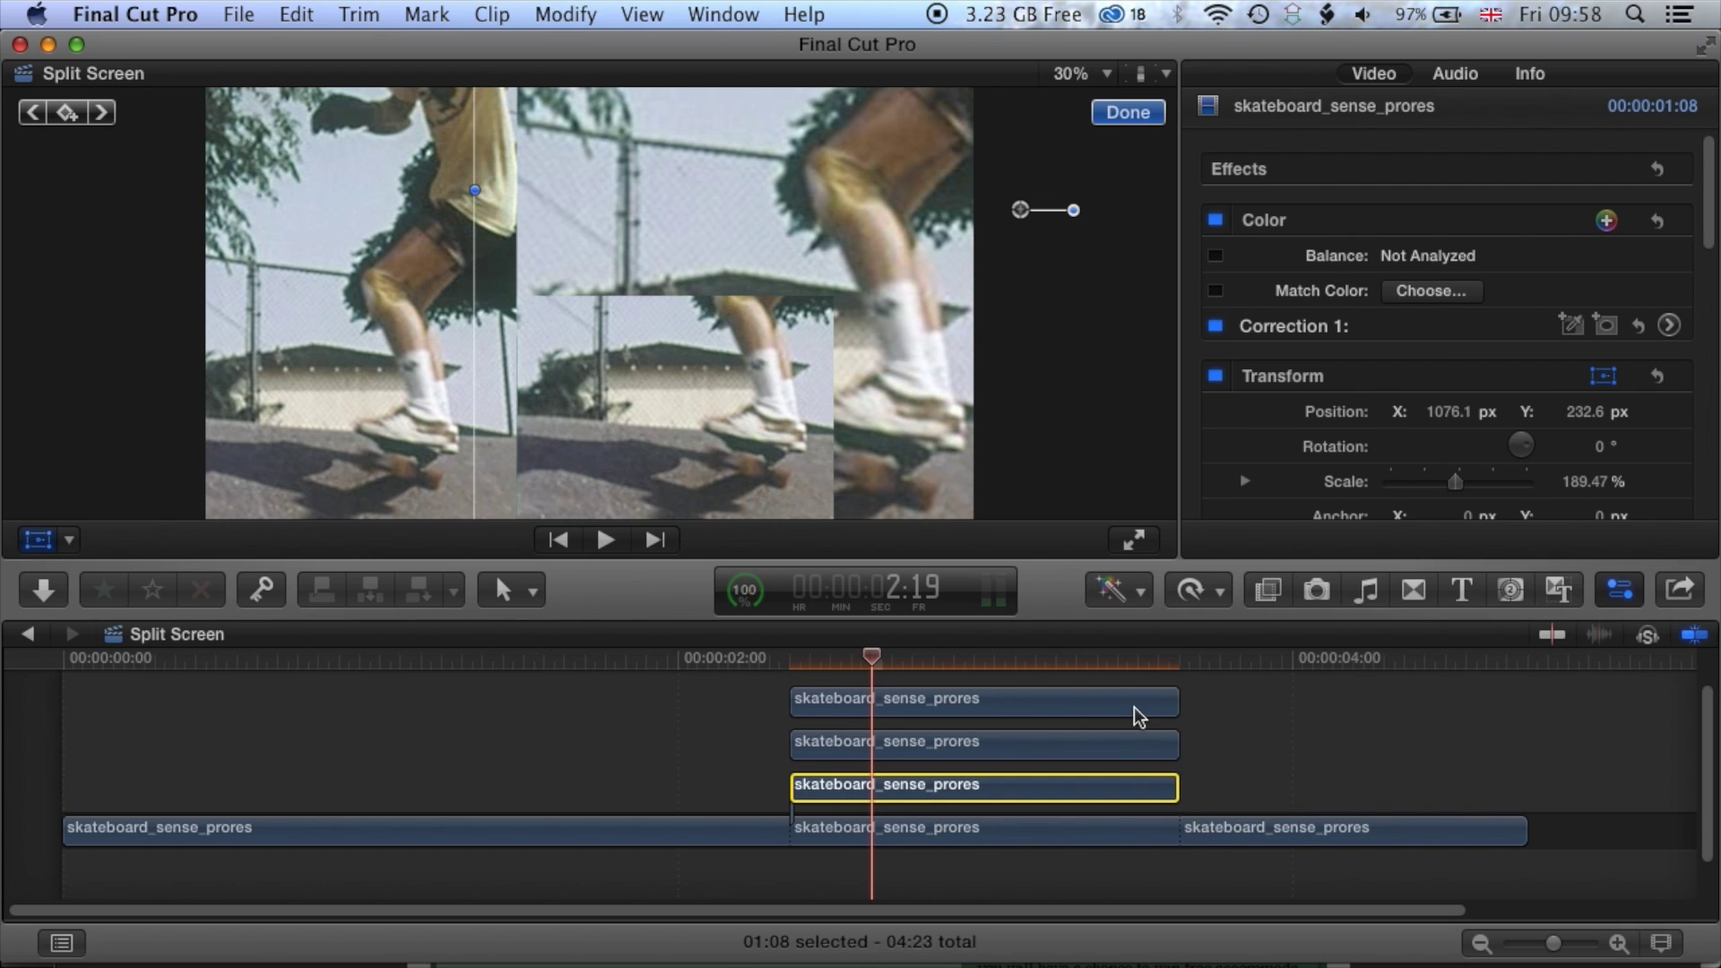
Step: Return the stray storyline clip to a connected layer aligned with the split-screen section
{"action": "left_click_drag", "start_coordinate": [843, 797], "coordinate": [805, 834]}
{"action": "left_click_drag", "start_coordinate": [1259, 775], "coordinate": [869, 778]}
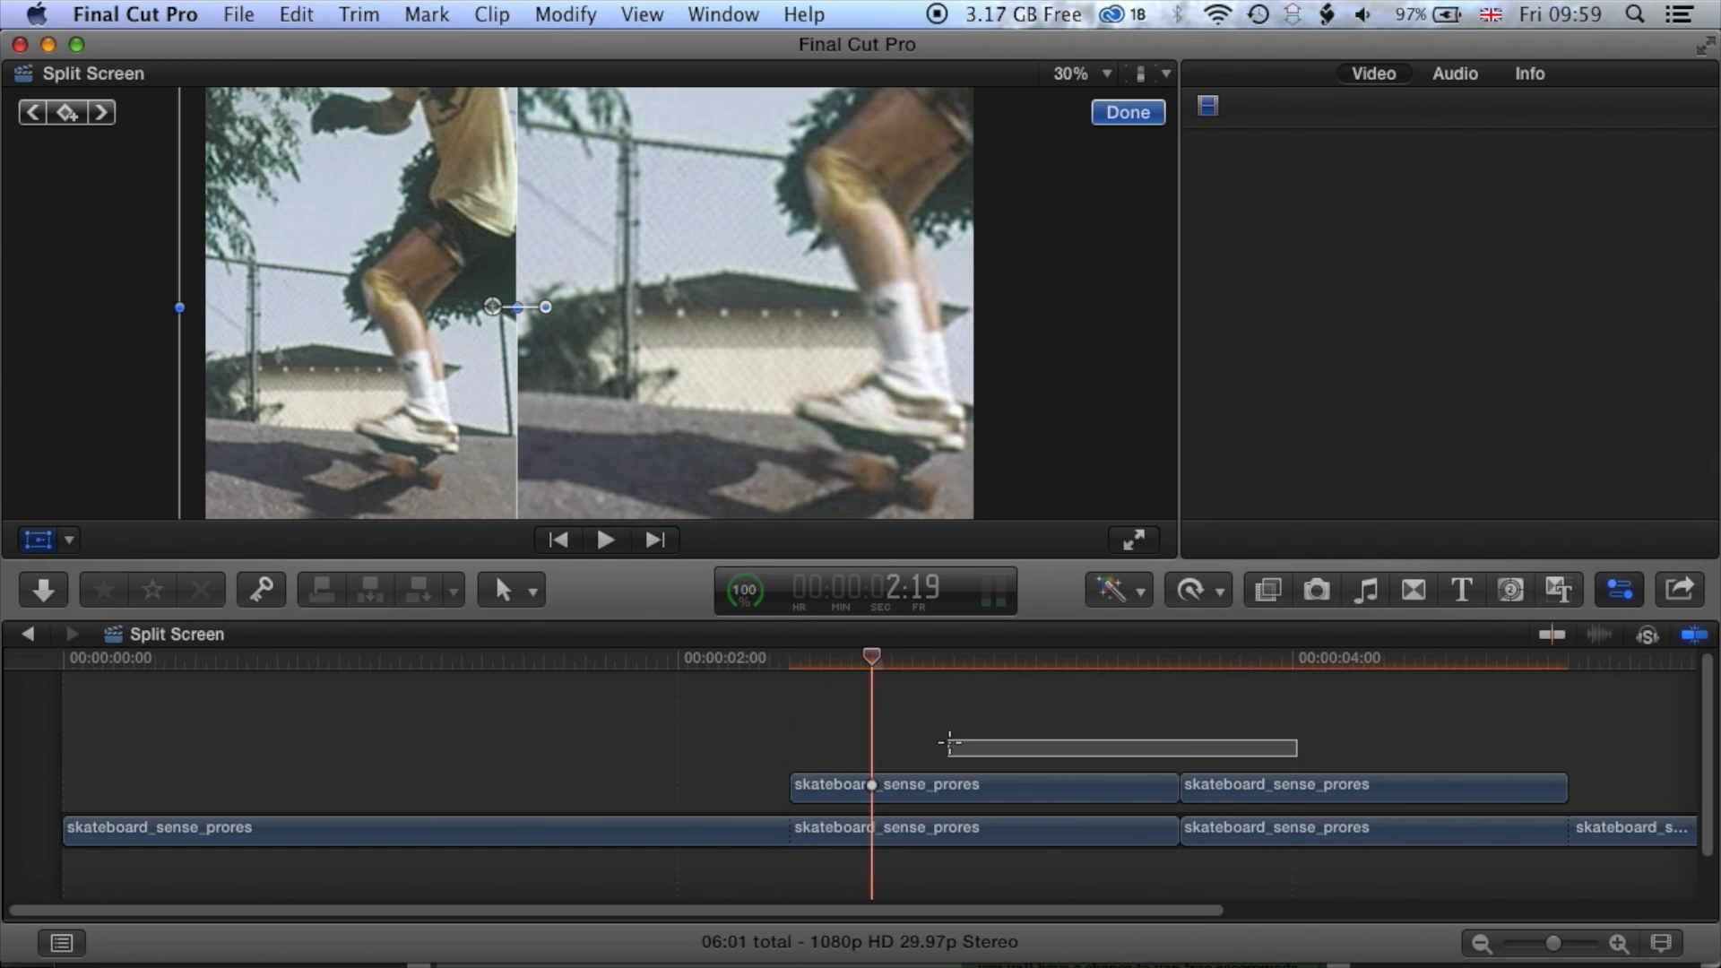
{"action": "left_click_drag", "start_coordinate": [1283, 788], "coordinate": [907, 741]}
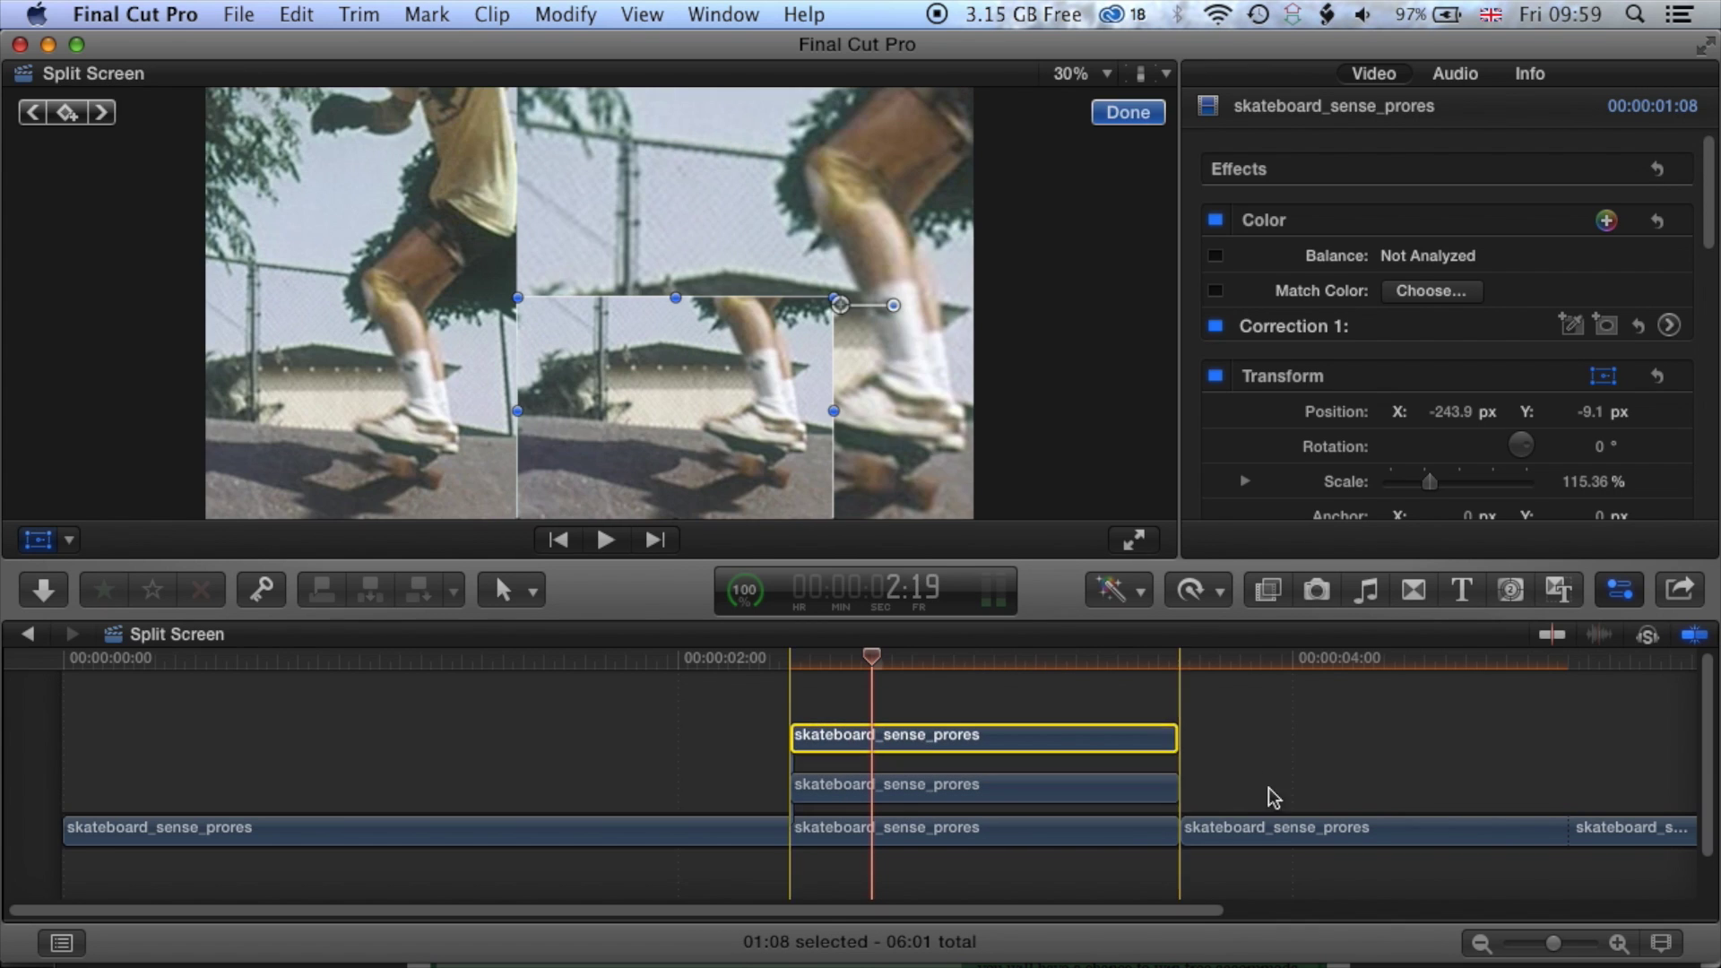
{"action": "left_click_drag", "start_coordinate": [1268, 826], "coordinate": [923, 717]}
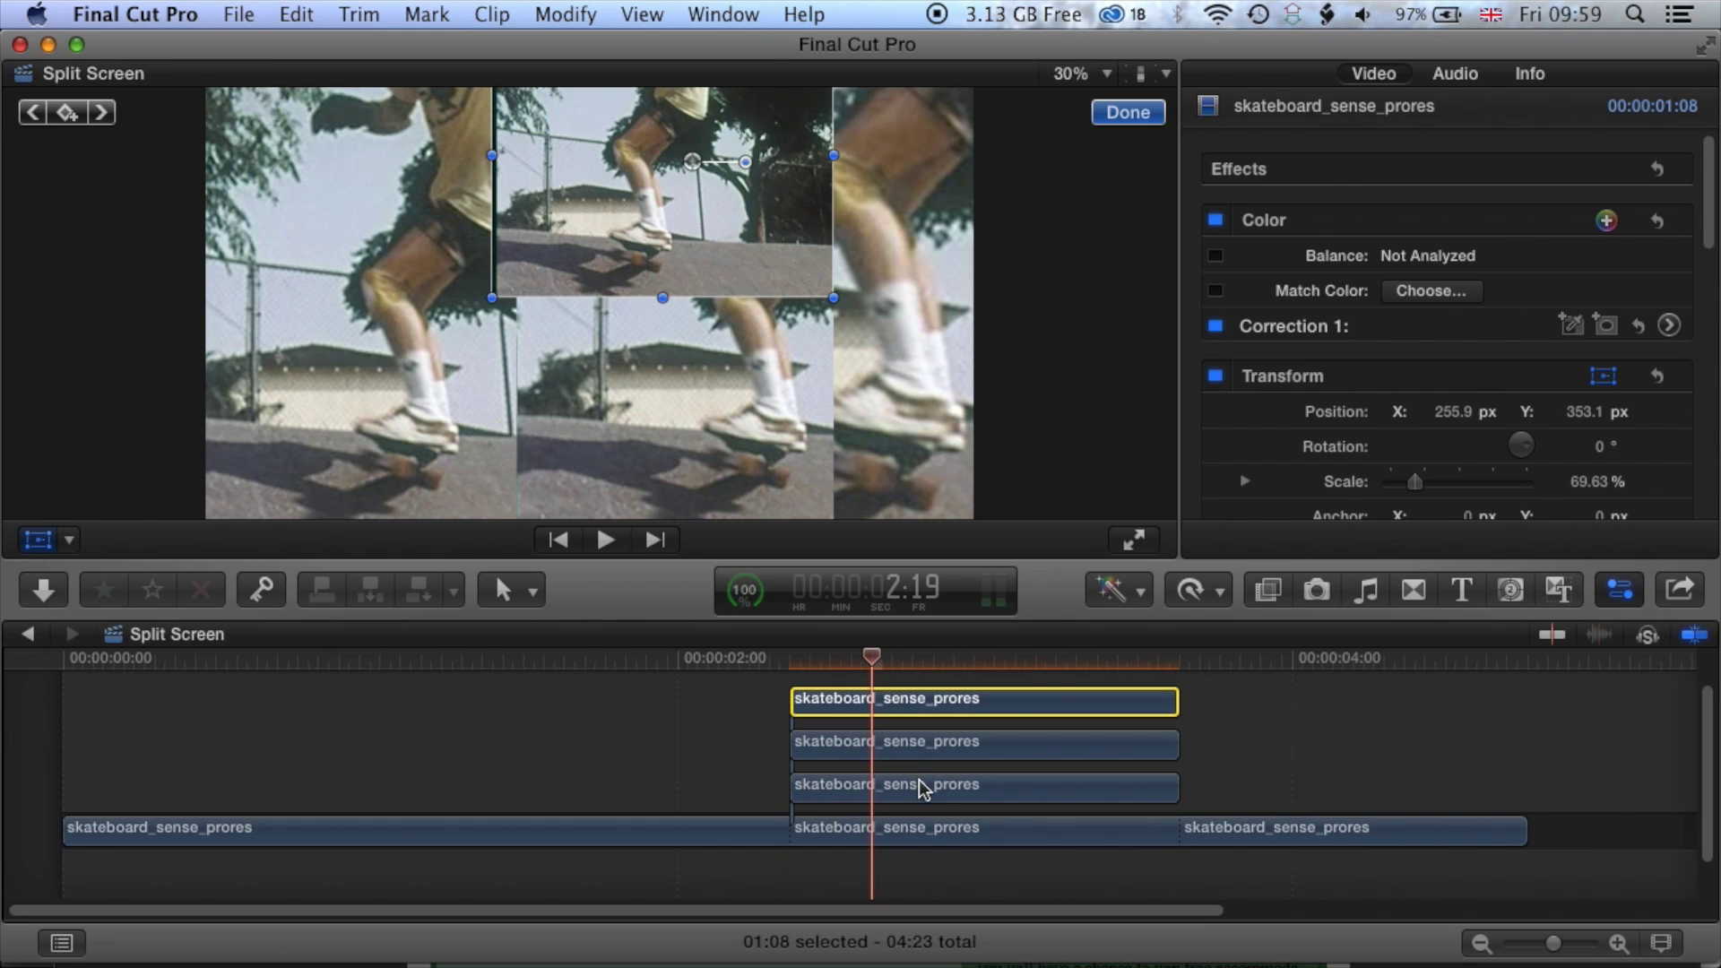
Step: Reorder the connected layers so every tile shows, then finish transforming
{"action": "left_click_drag", "start_coordinate": [912, 745], "coordinate": [916, 751]}
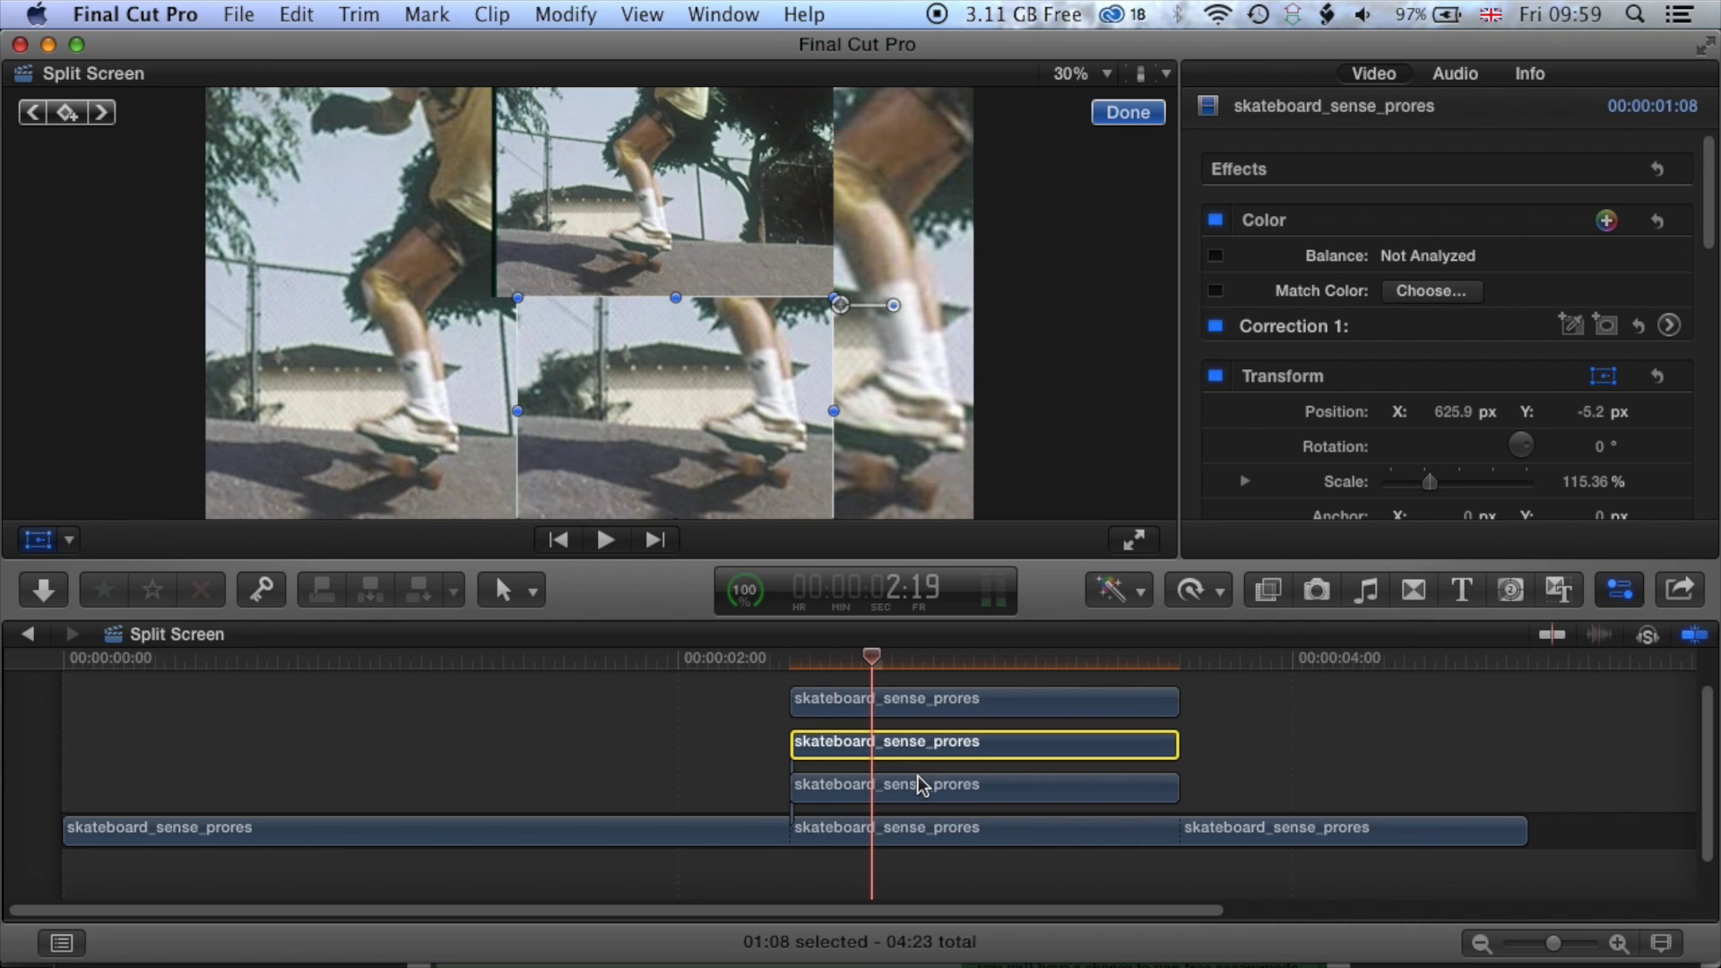
{"action": "left_click", "coordinate": [918, 790]}
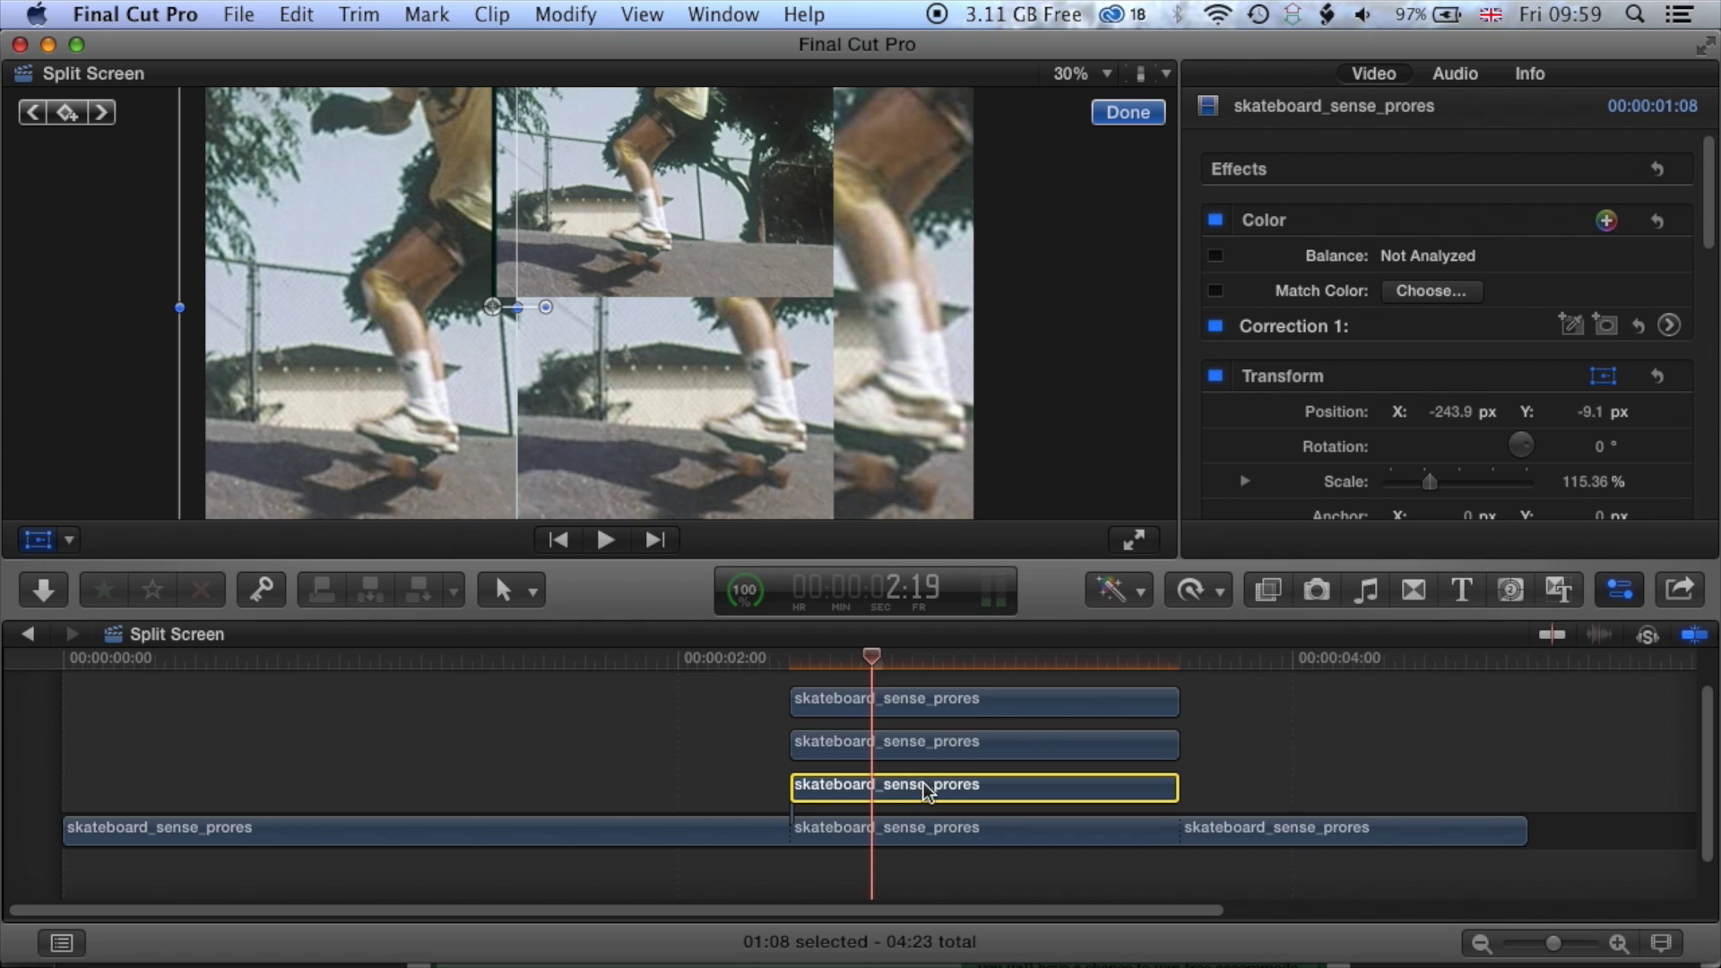
{"action": "left_click_drag", "start_coordinate": [921, 705], "coordinate": [923, 708]}
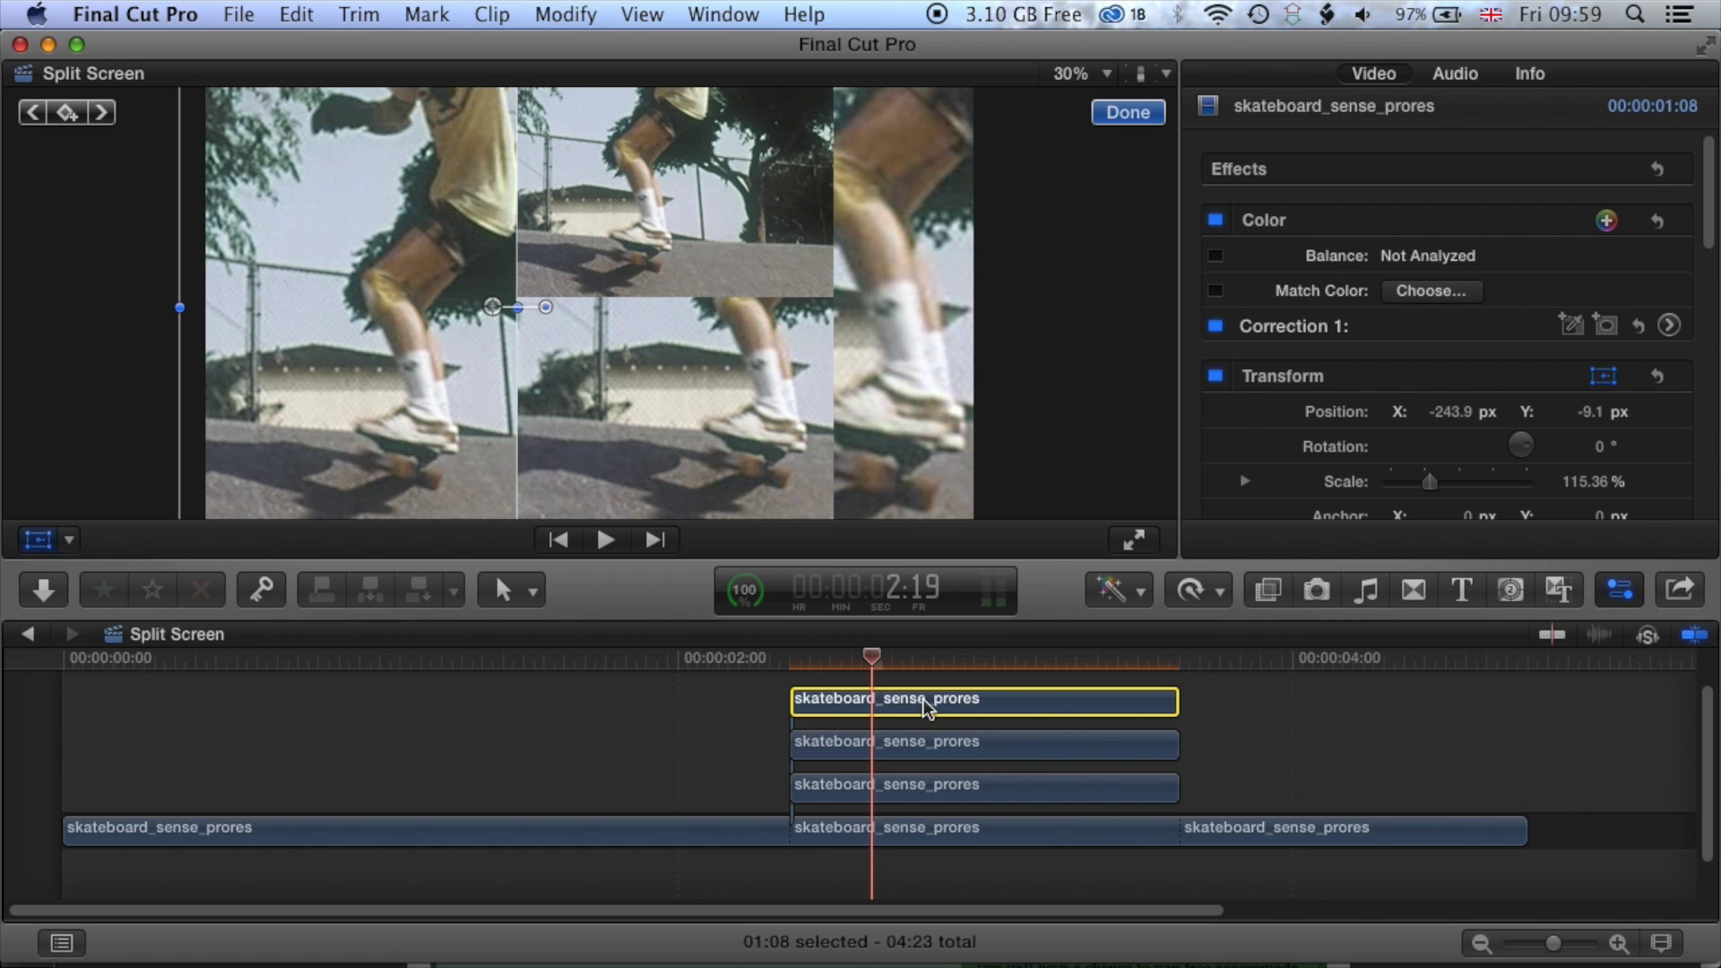
{"action": "left_click_drag", "start_coordinate": [922, 744], "coordinate": [921, 742]}
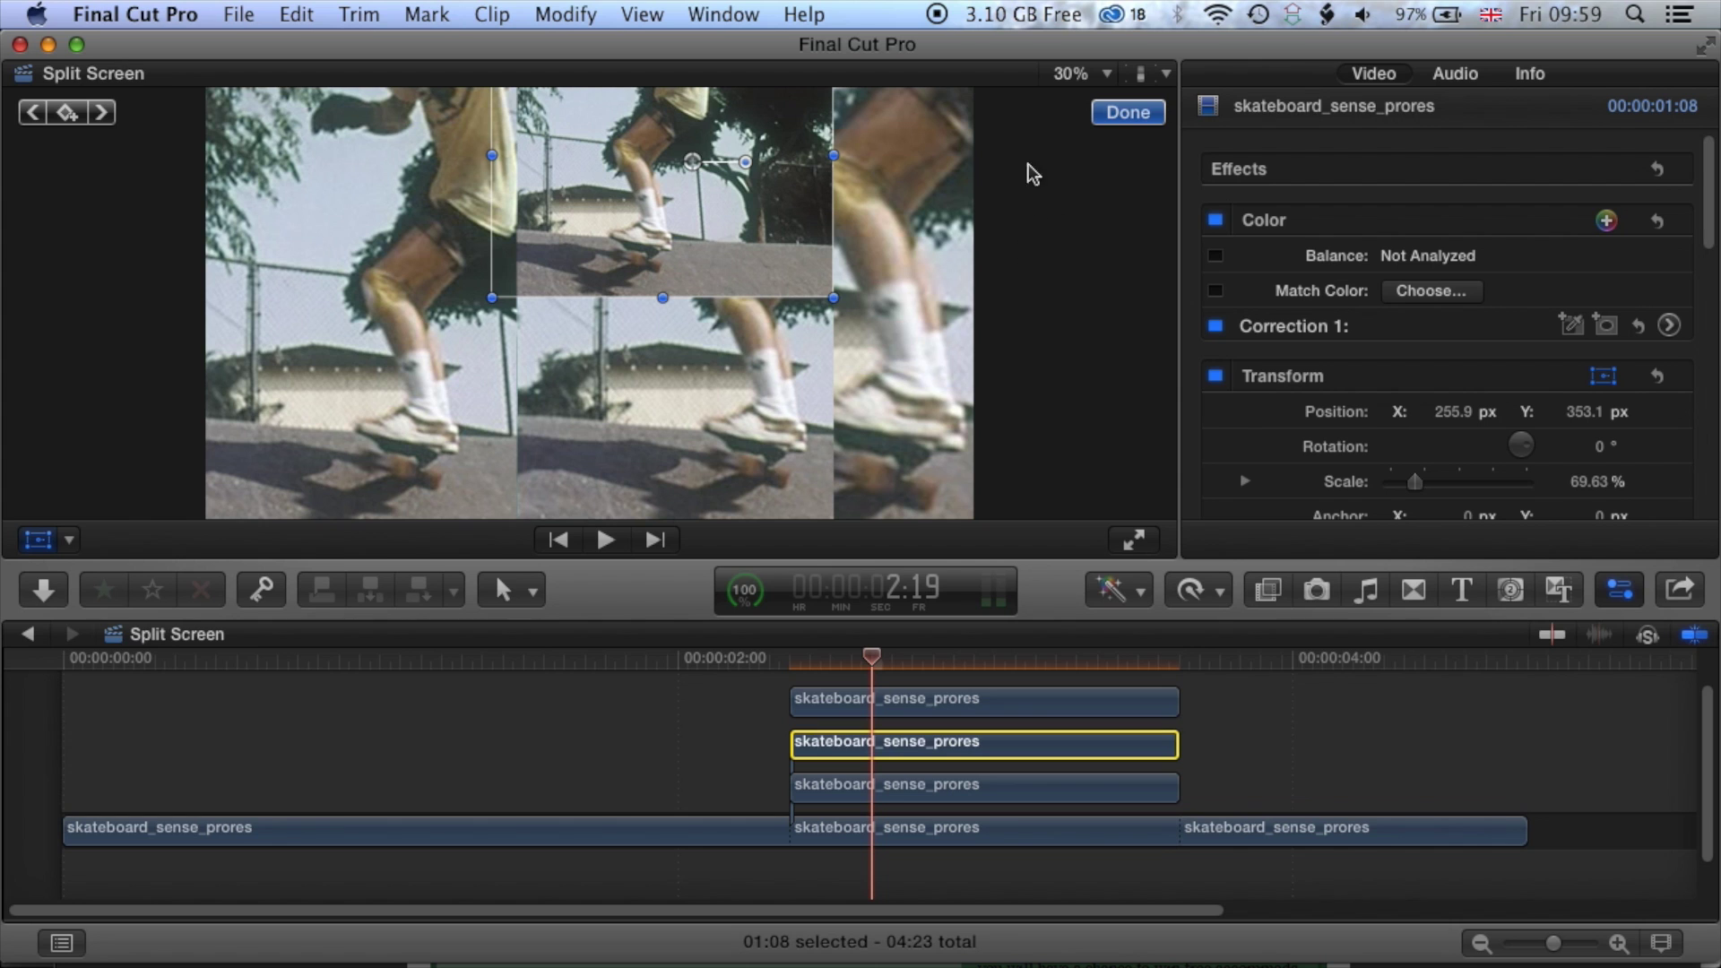
{"action": "left_click", "coordinate": [1118, 114]}
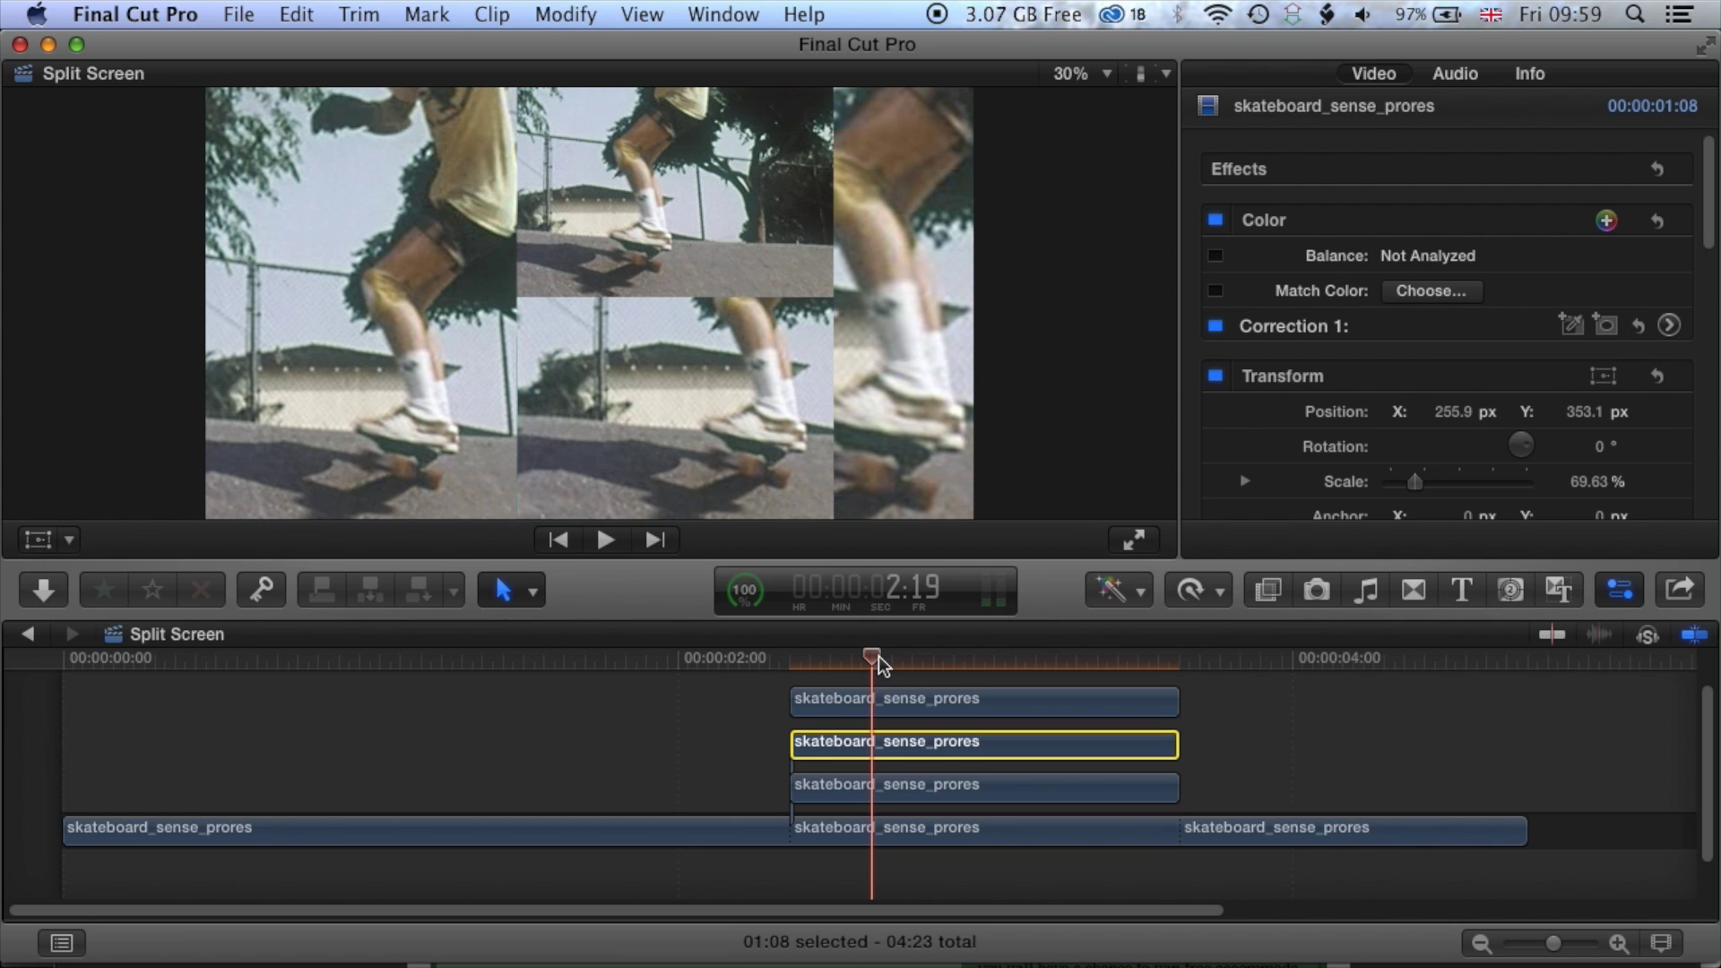
{"action": "left_click_drag", "start_coordinate": [878, 661], "coordinate": [496, 659]}
{"action": "key", "text": "space"}
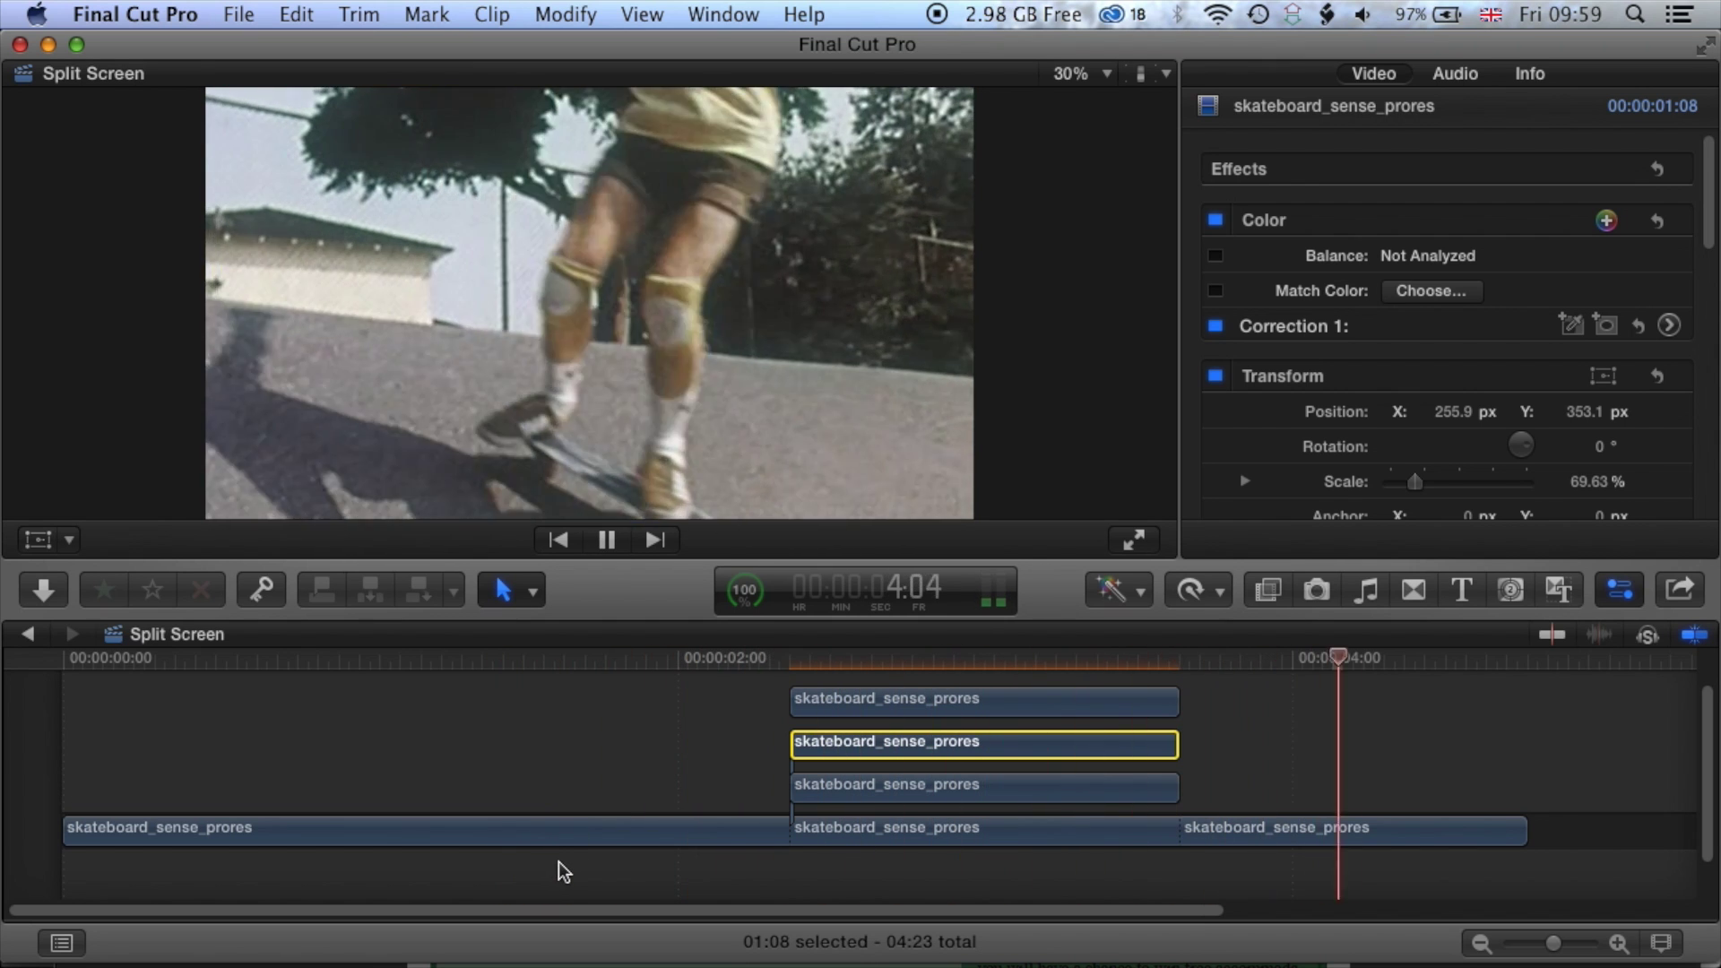
{"action": "left_click", "coordinate": [525, 655]}
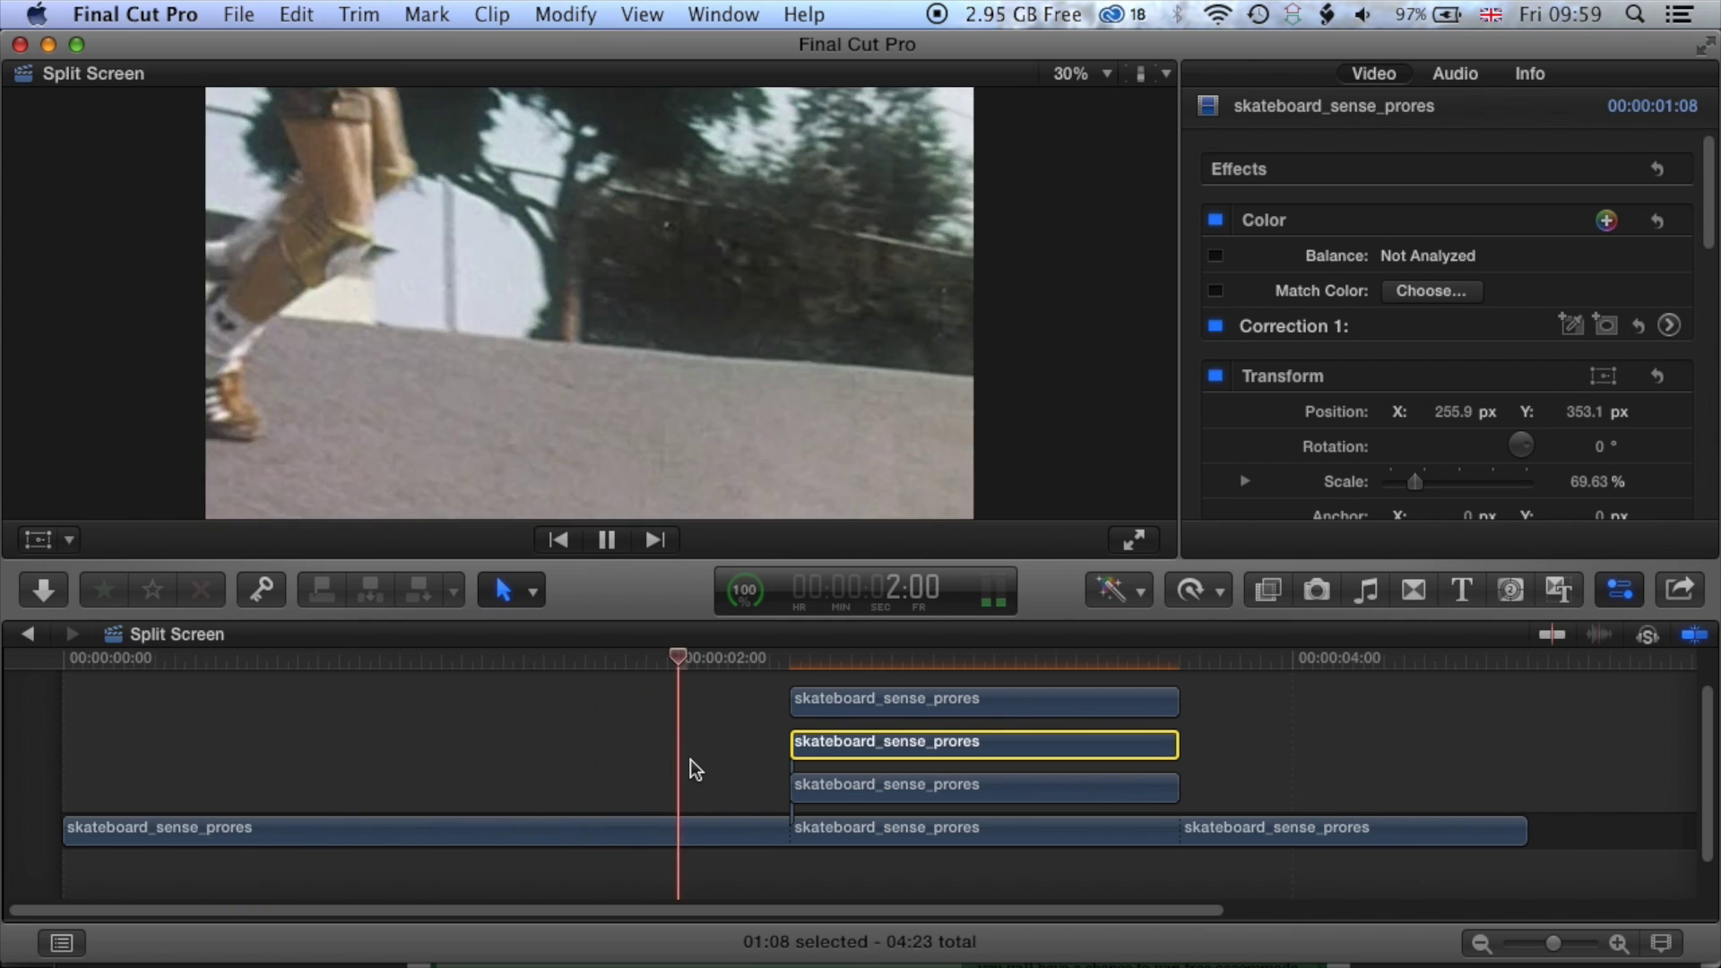
{"action": "key", "text": "space"}
{"action": "key", "text": "Home"}
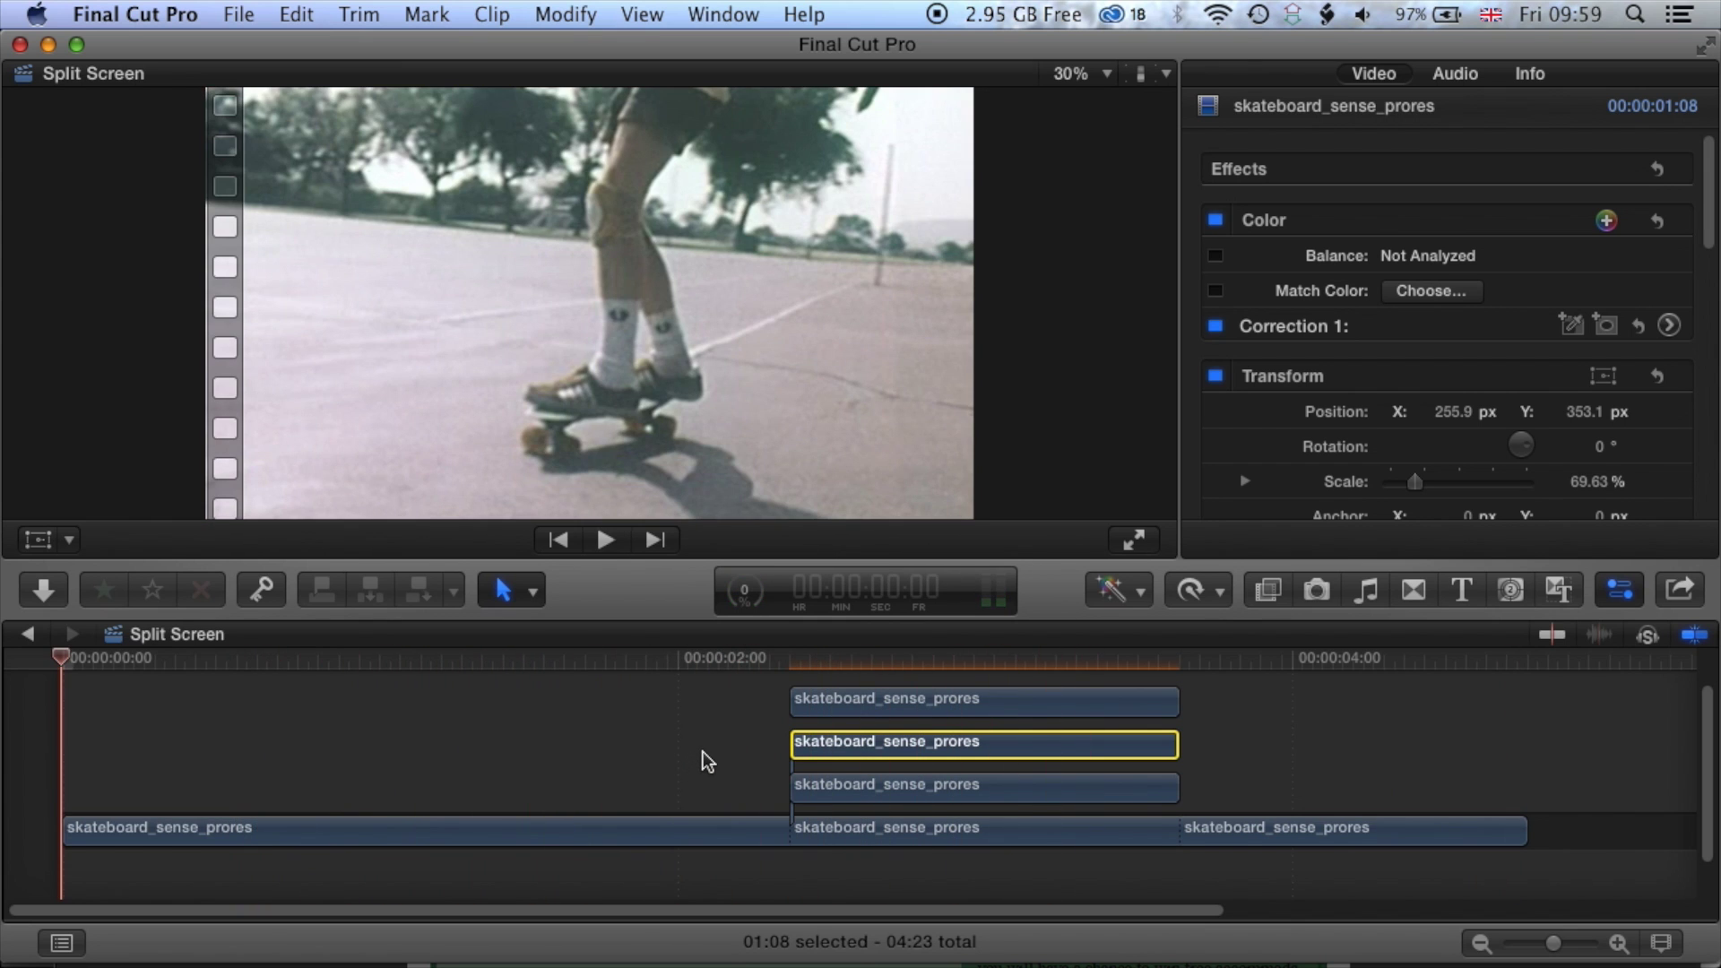